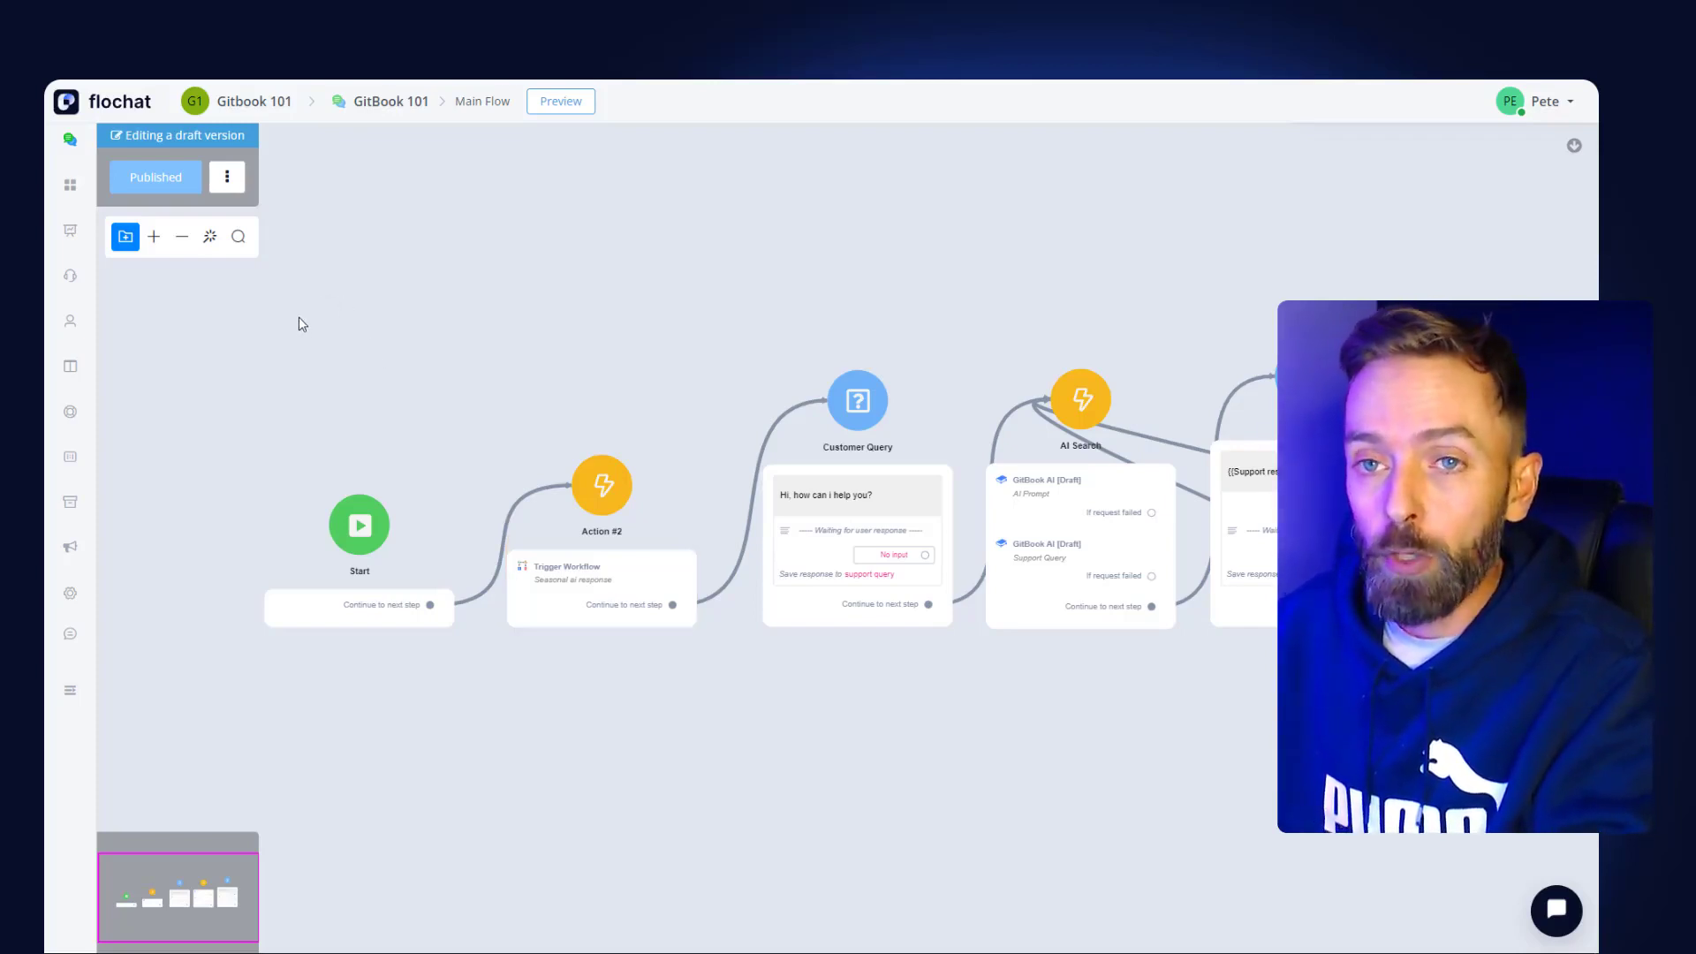
- Add an empty Action #3 step to the flow and show its advanced actions, including External Request
right_click(442, 293)
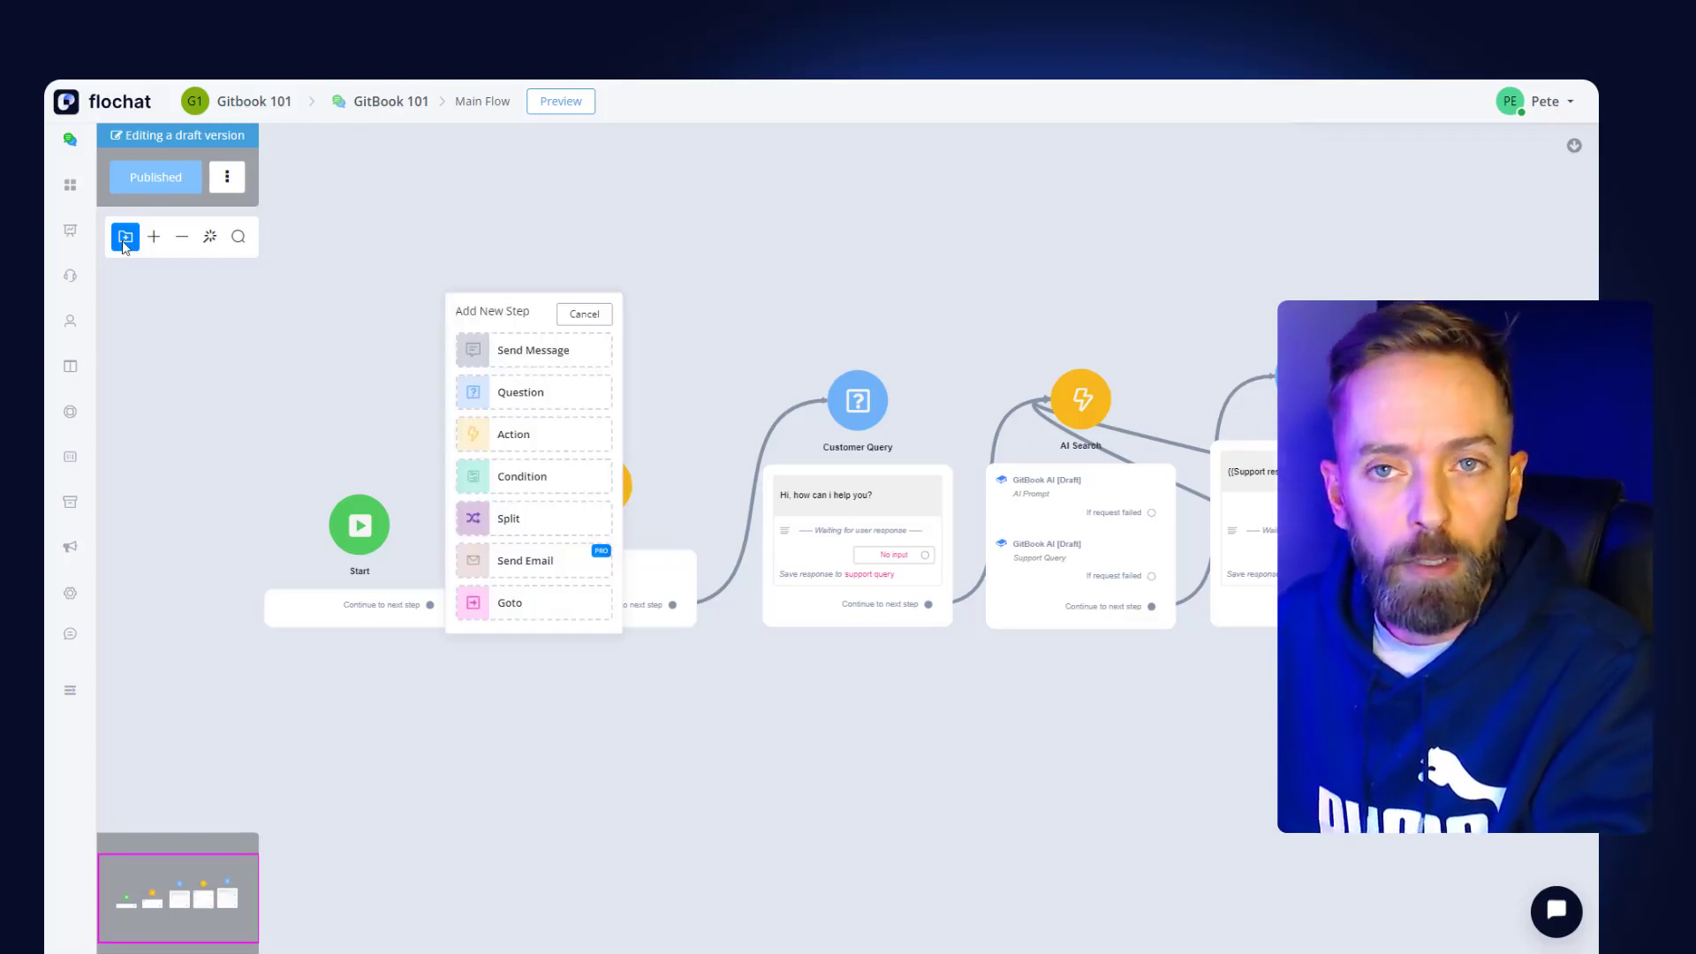
click(513, 435)
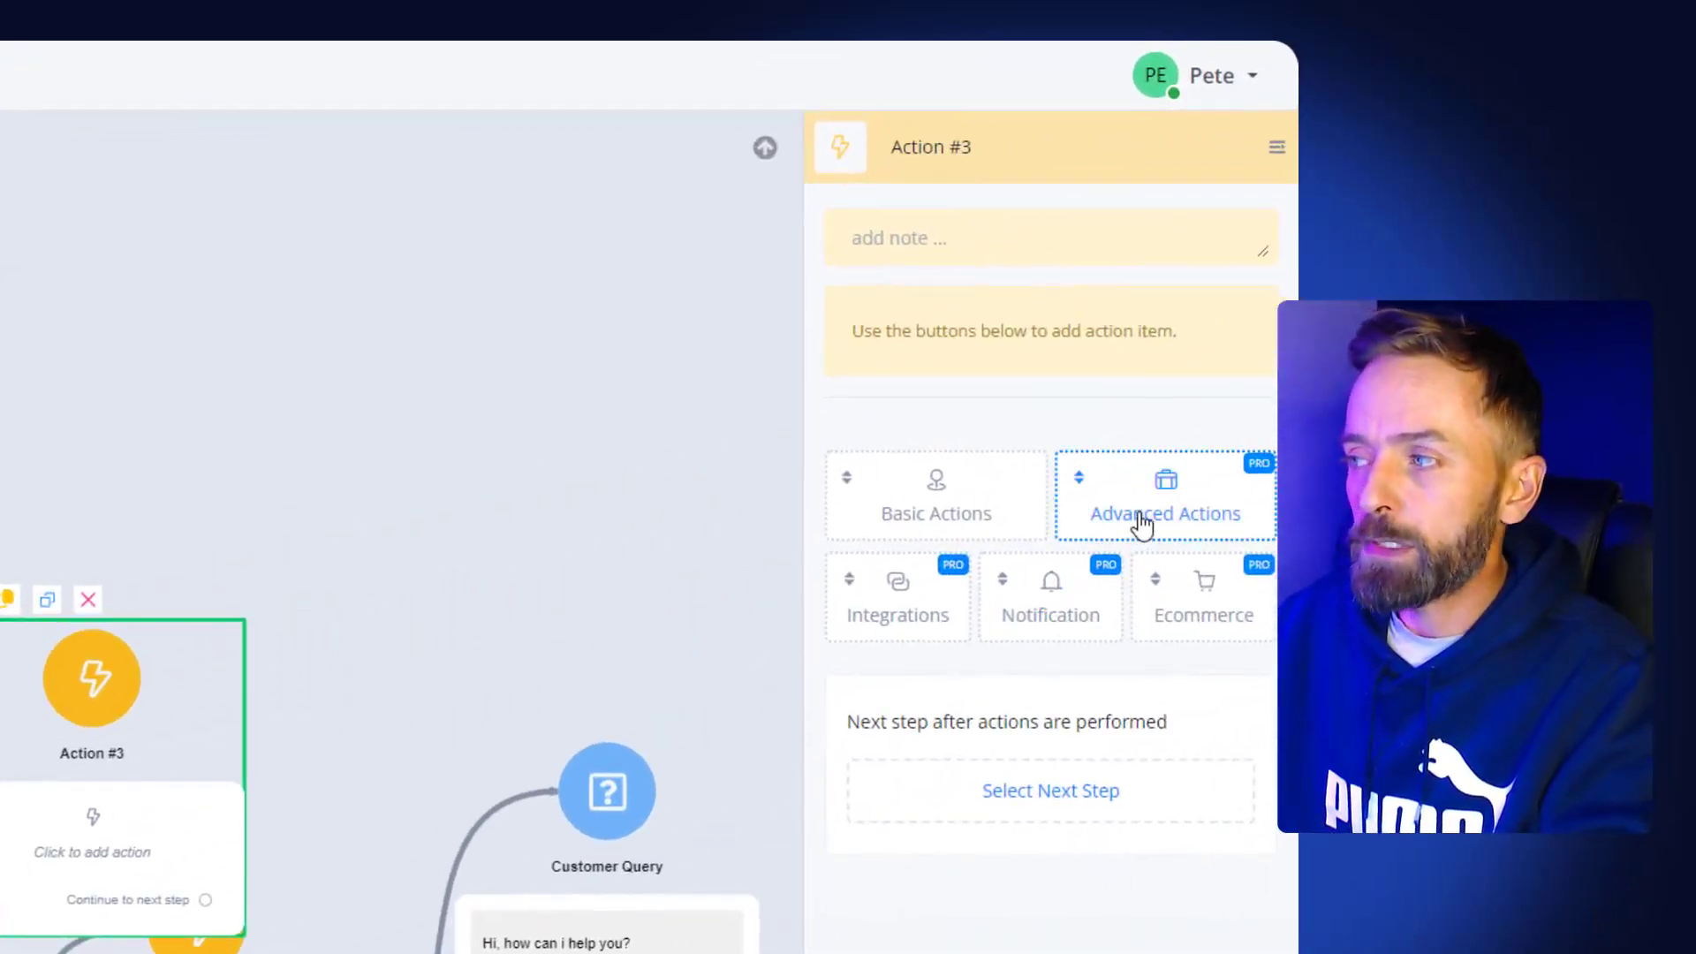
click(1142, 523)
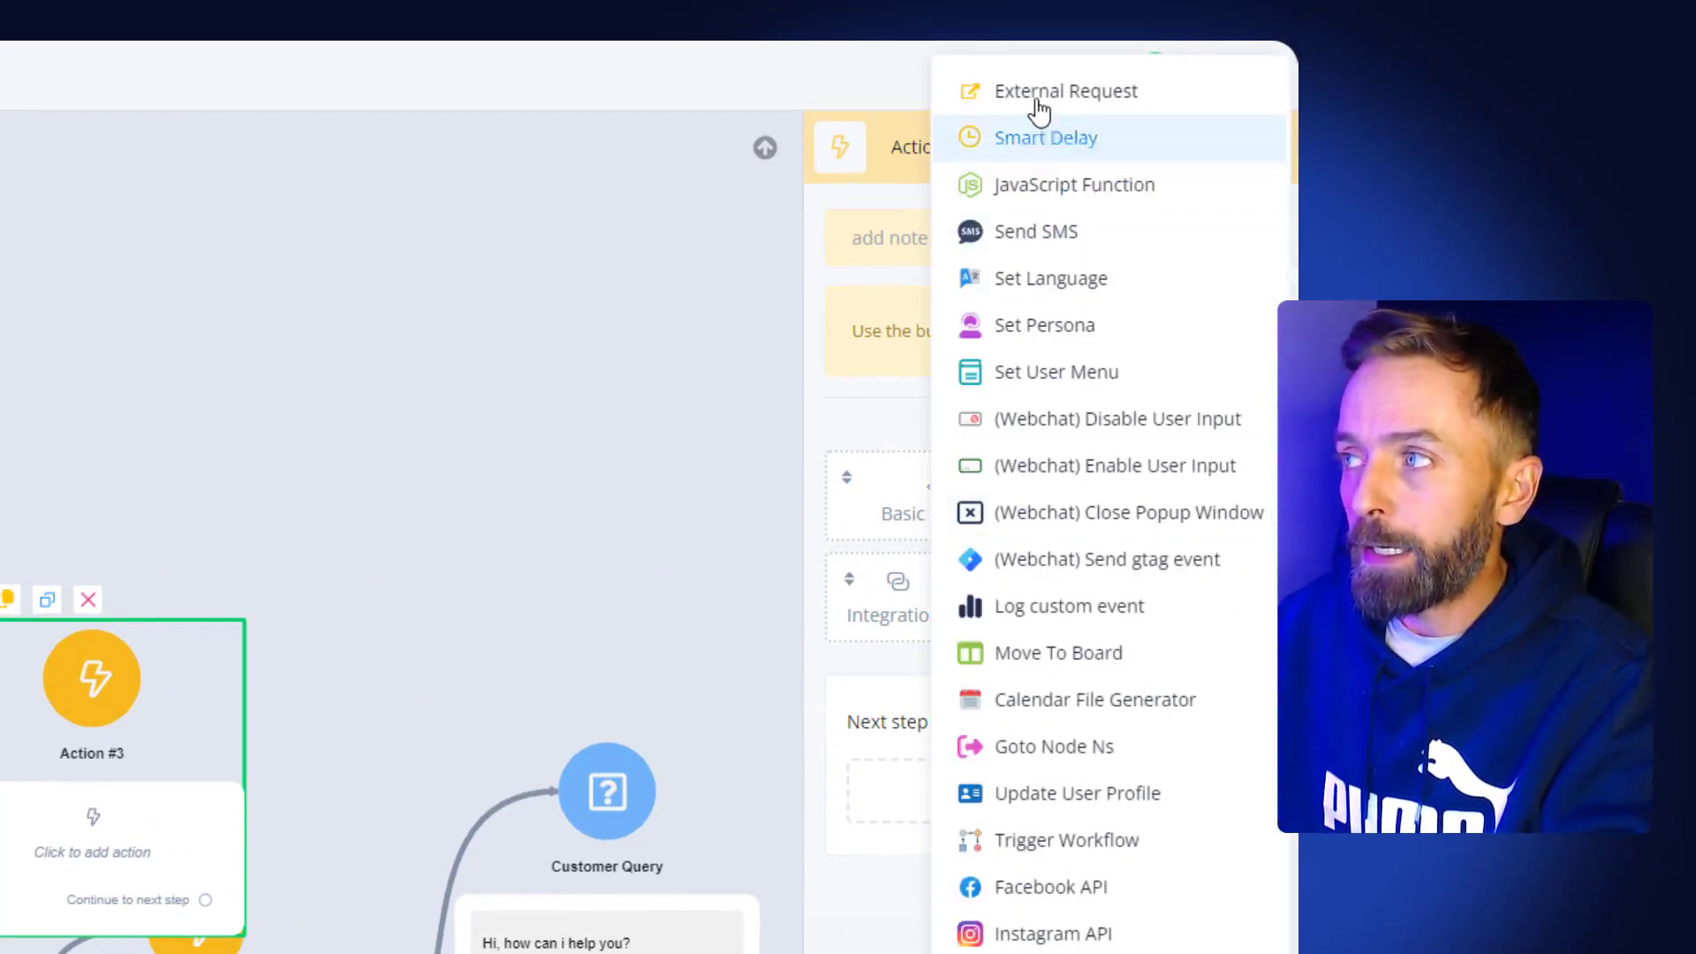
mouse_move(1038, 105)
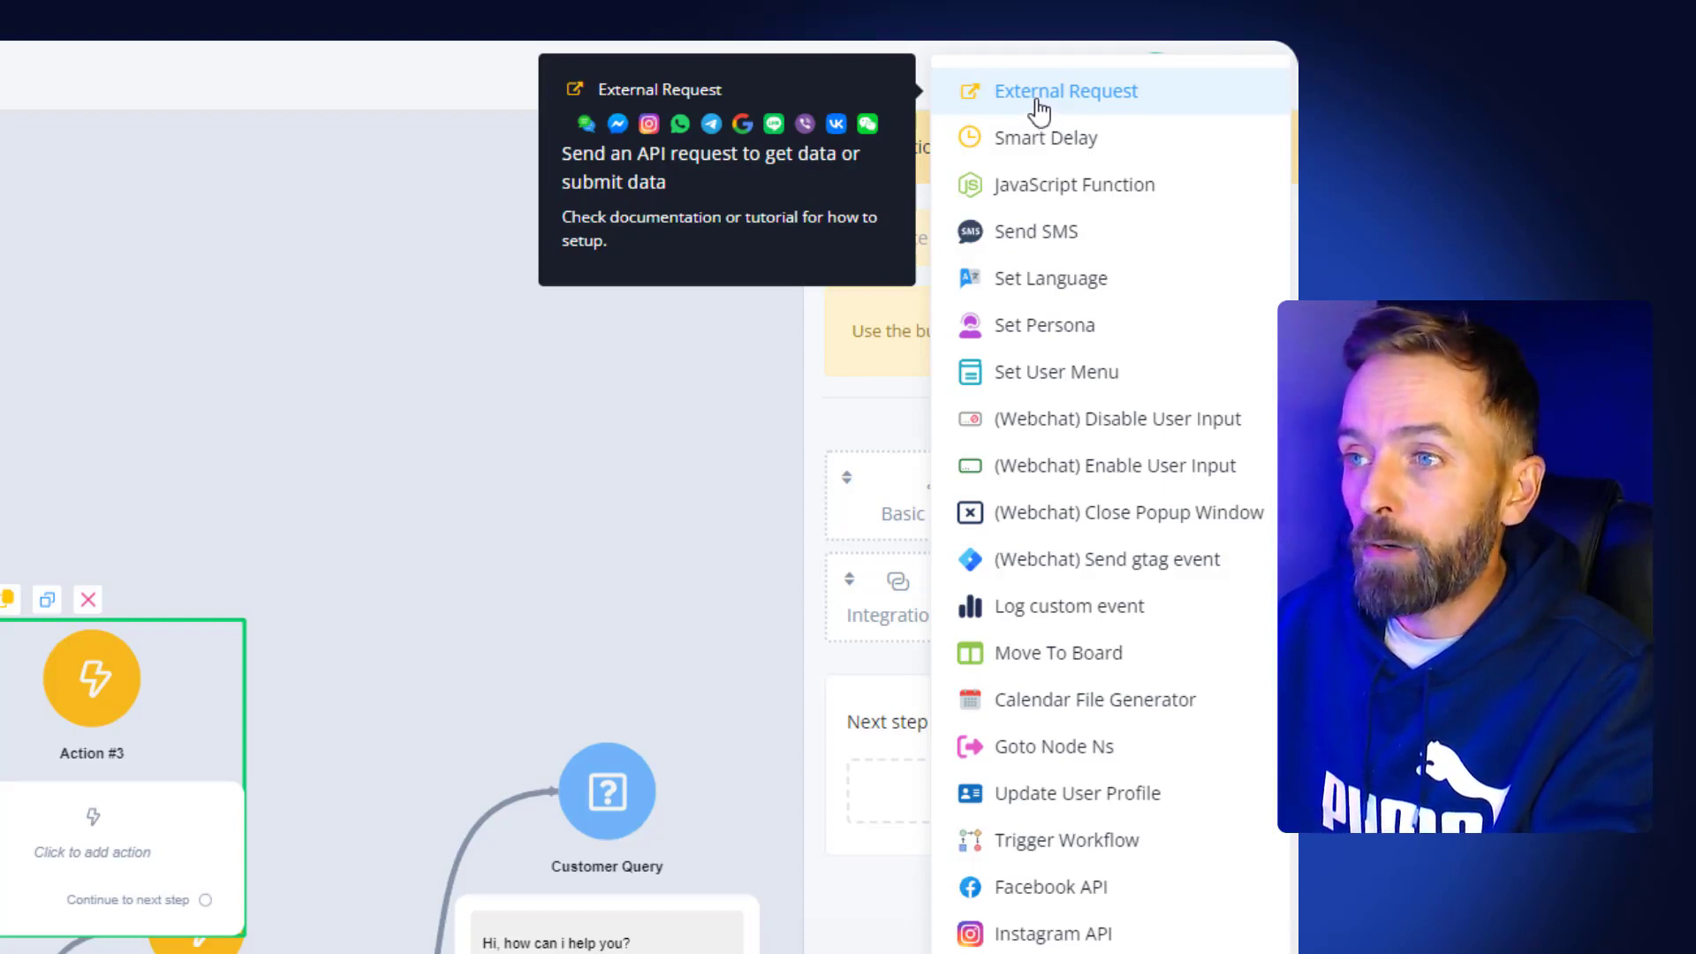
- Make Action #3 a POST External Request and go to its Headers section
click(1039, 104)
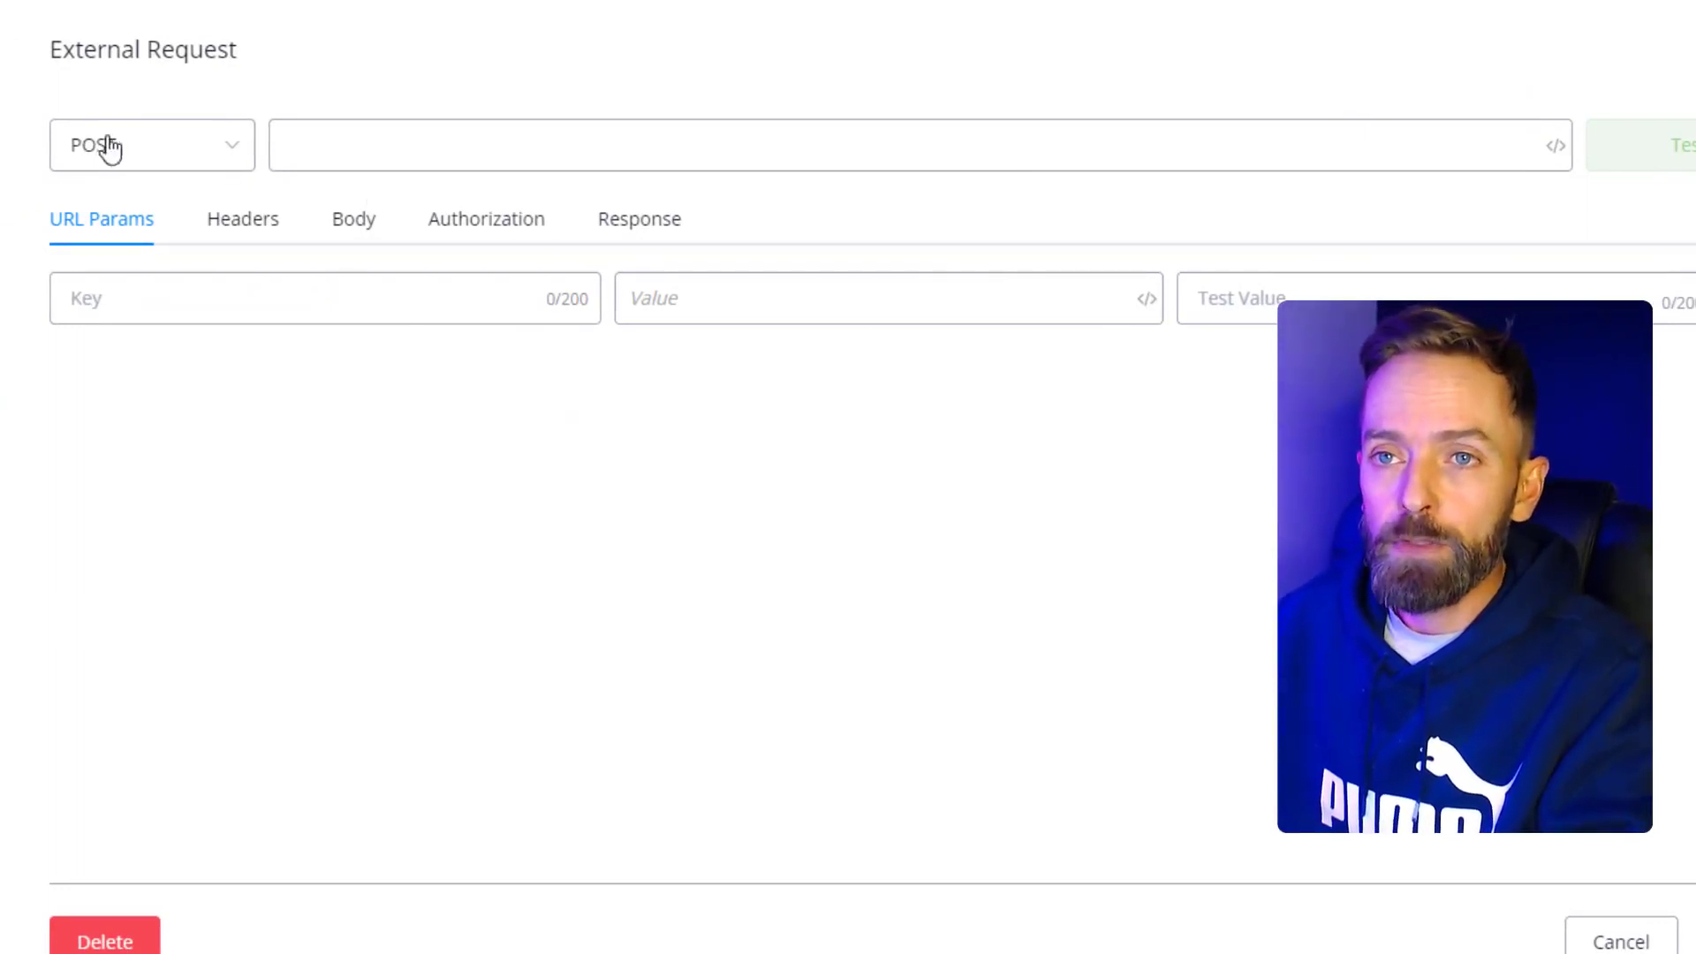
click(162, 160)
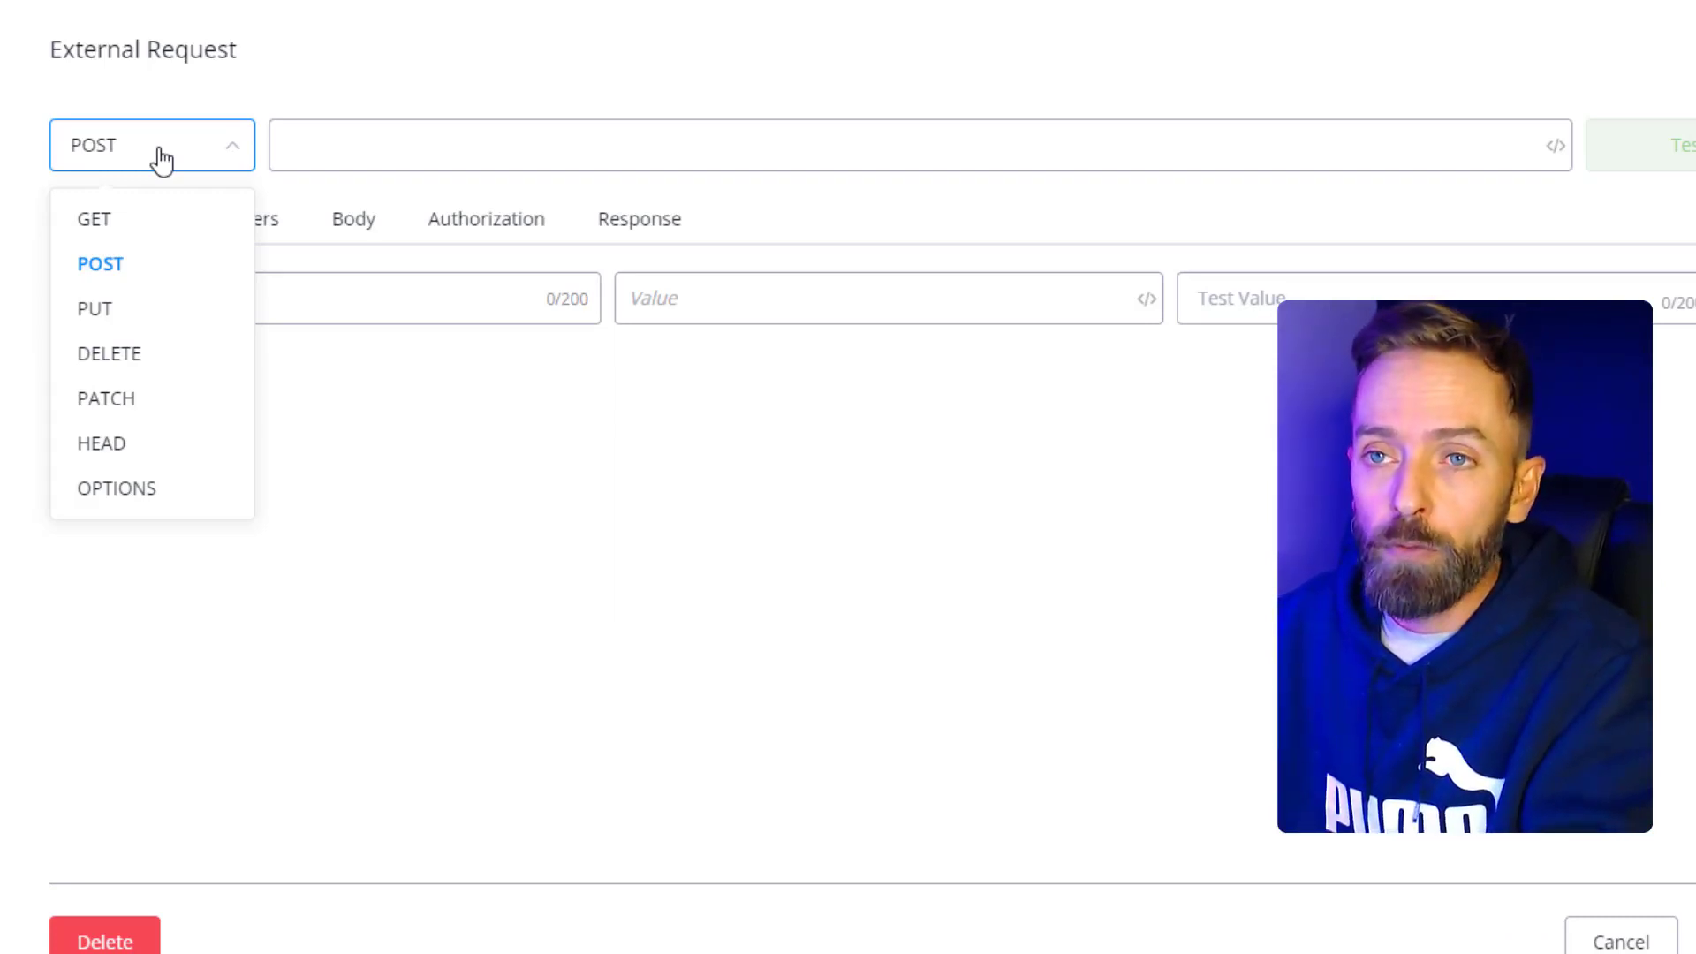
click(315, 148)
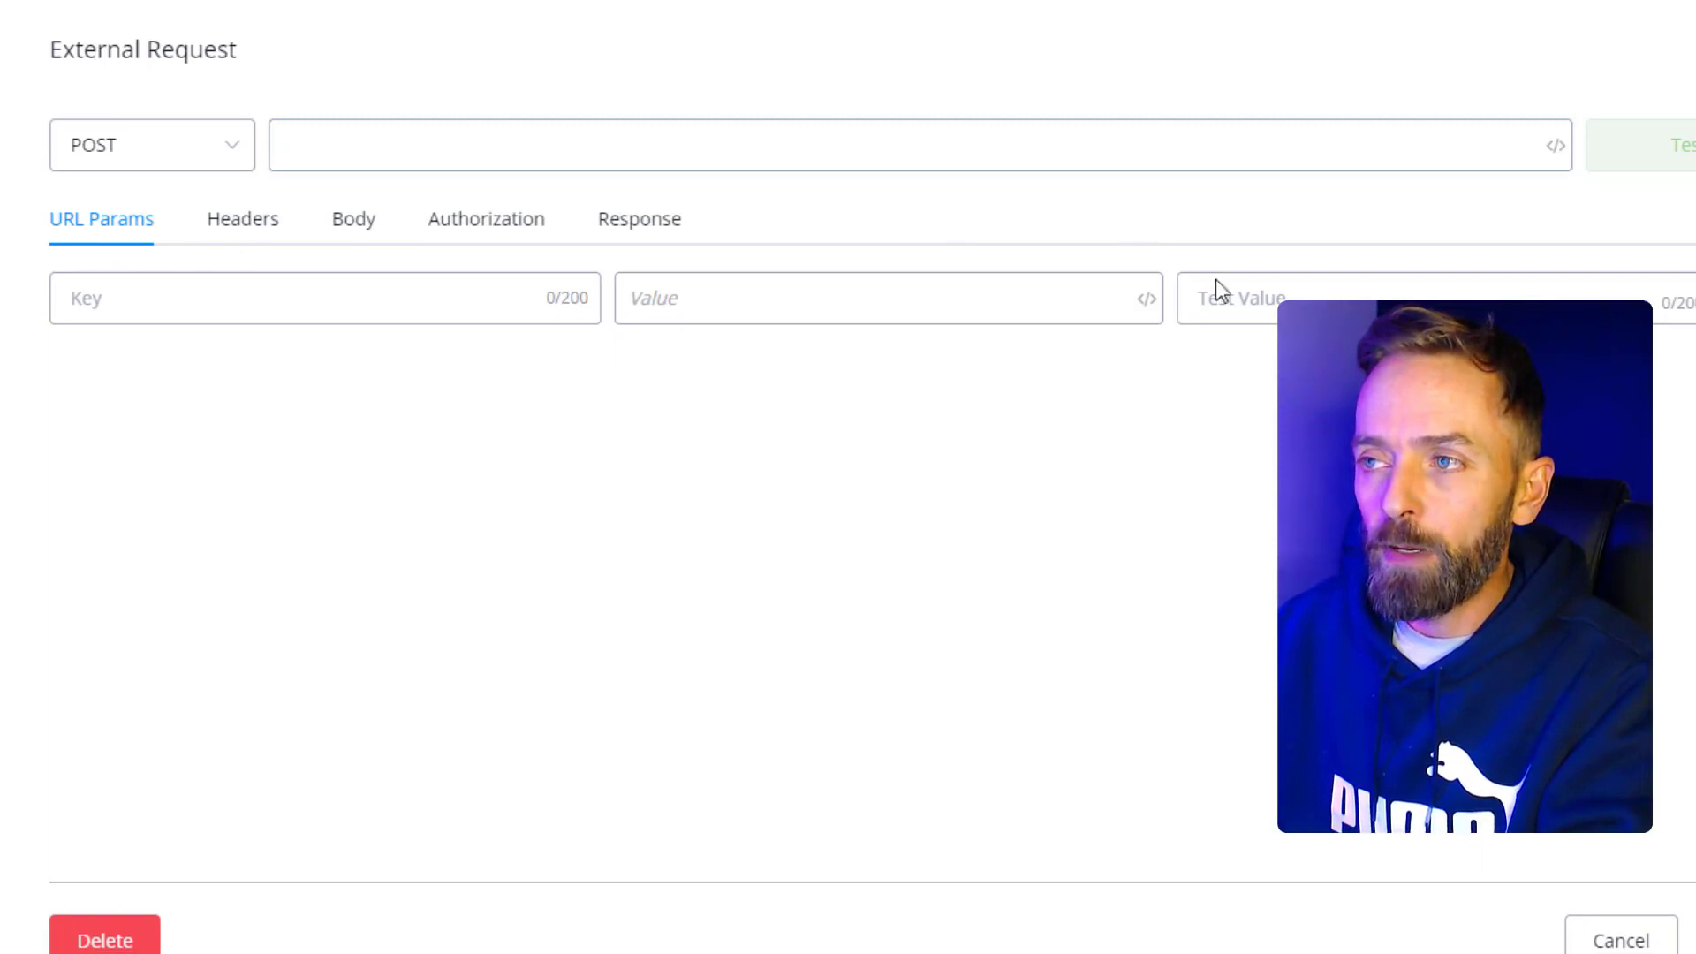
click(157, 279)
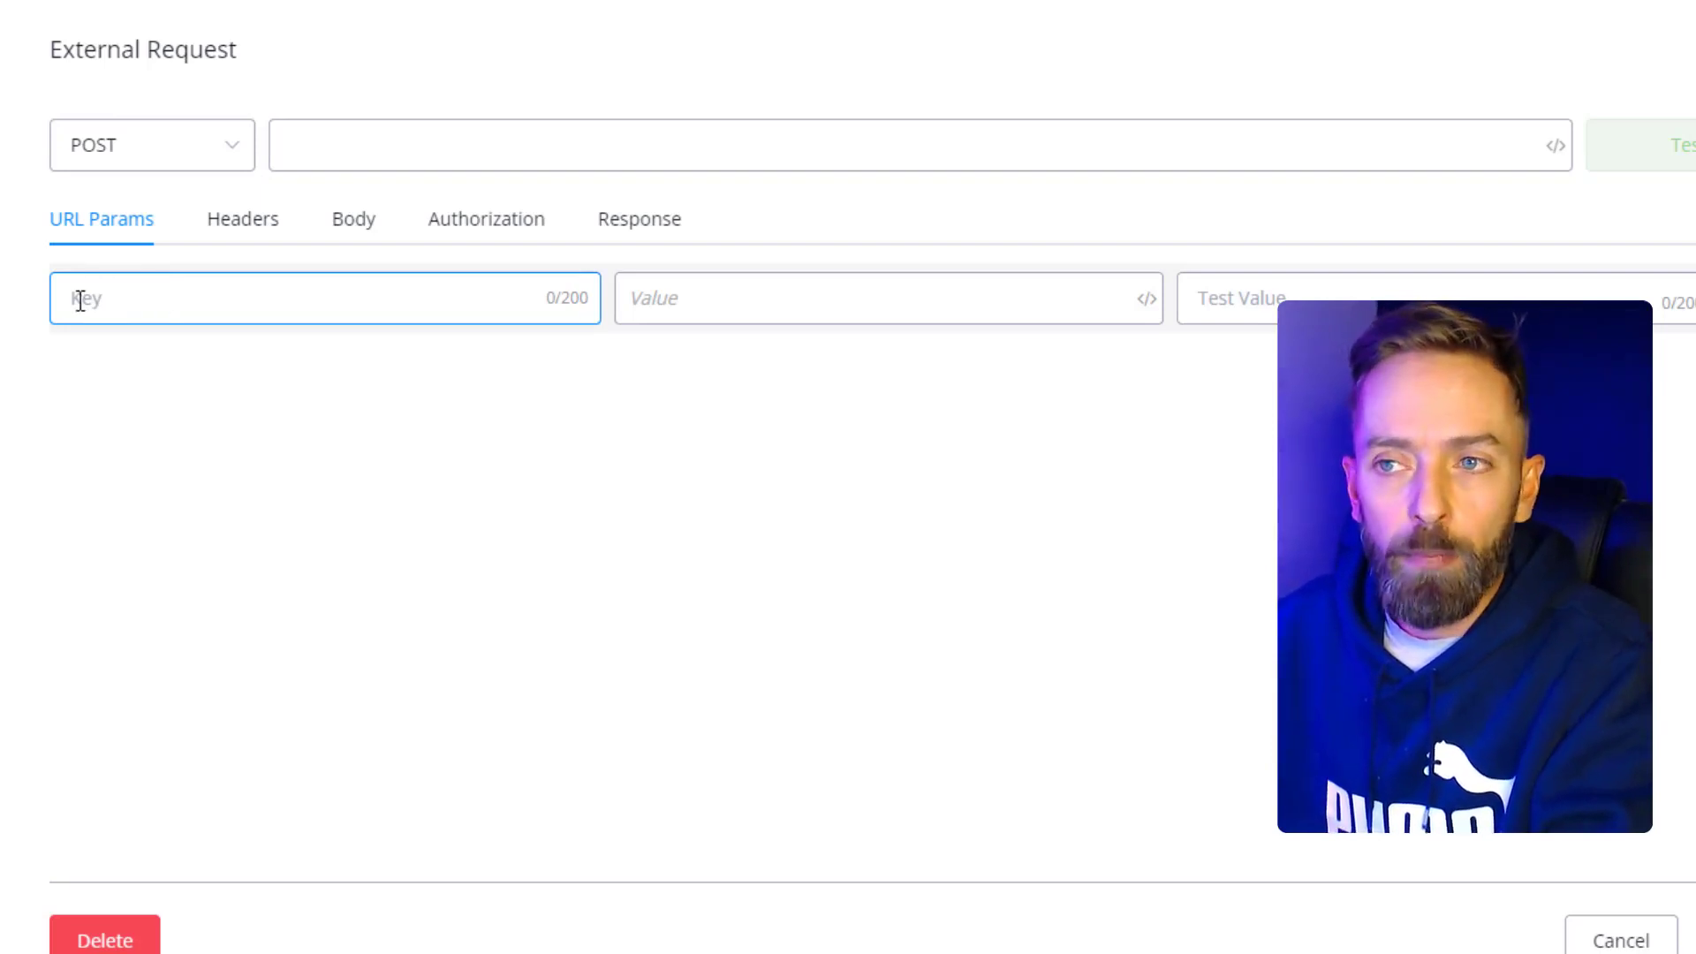
click(732, 292)
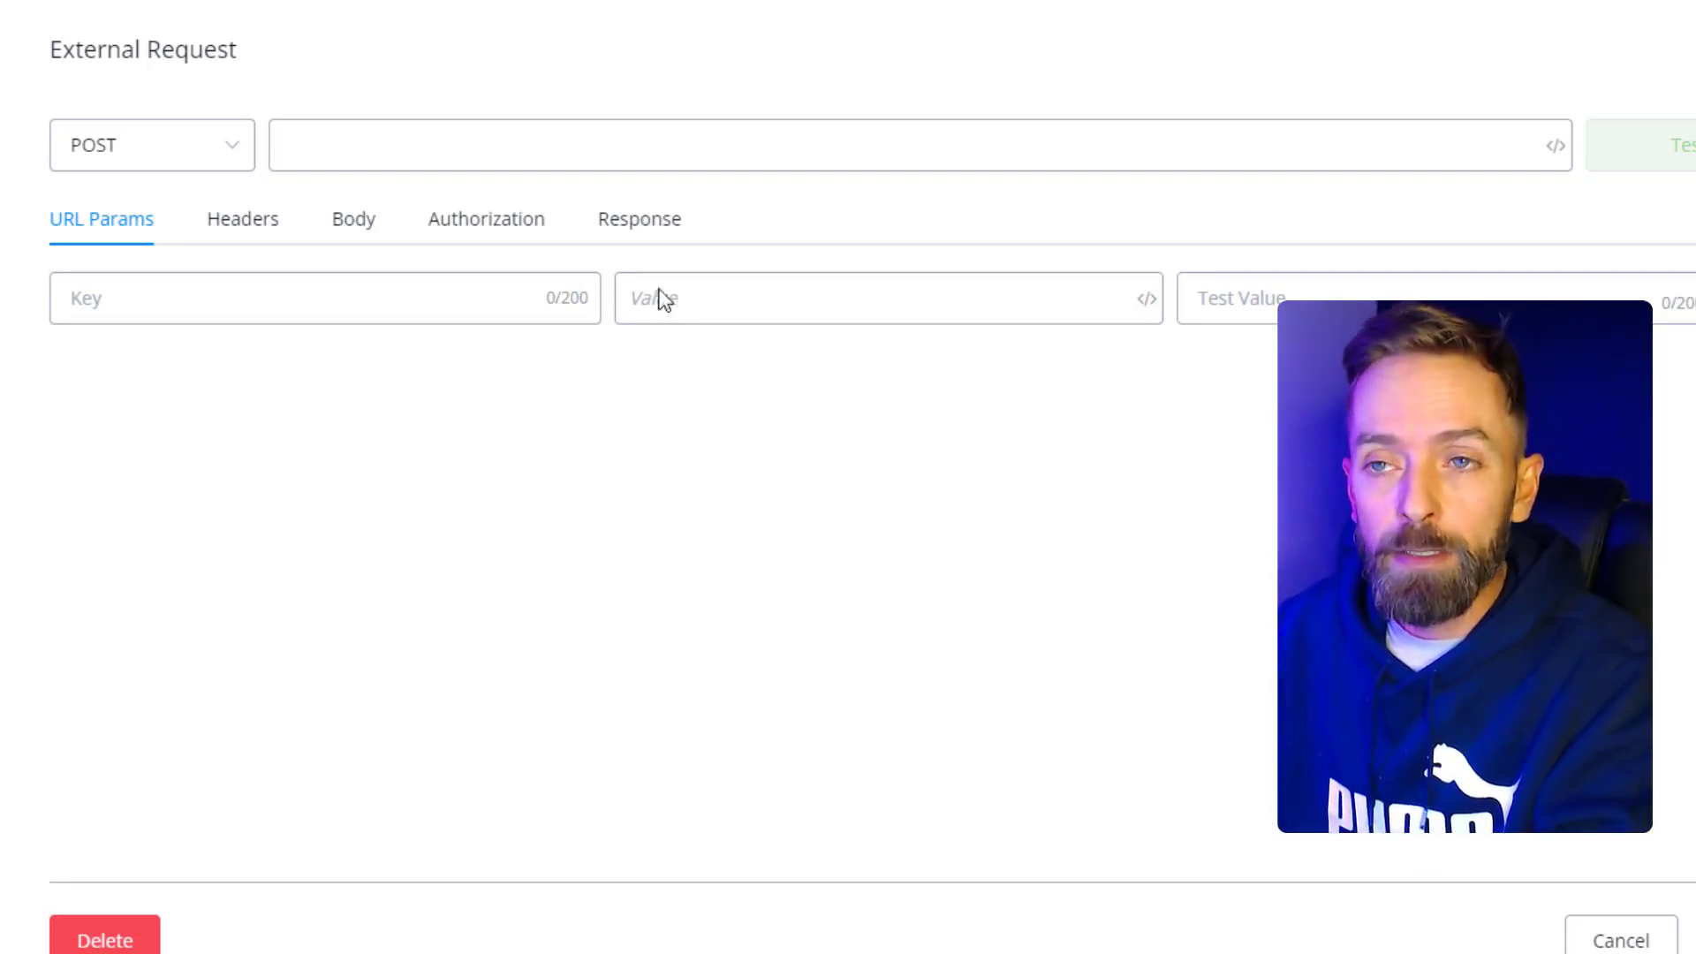
click(234, 232)
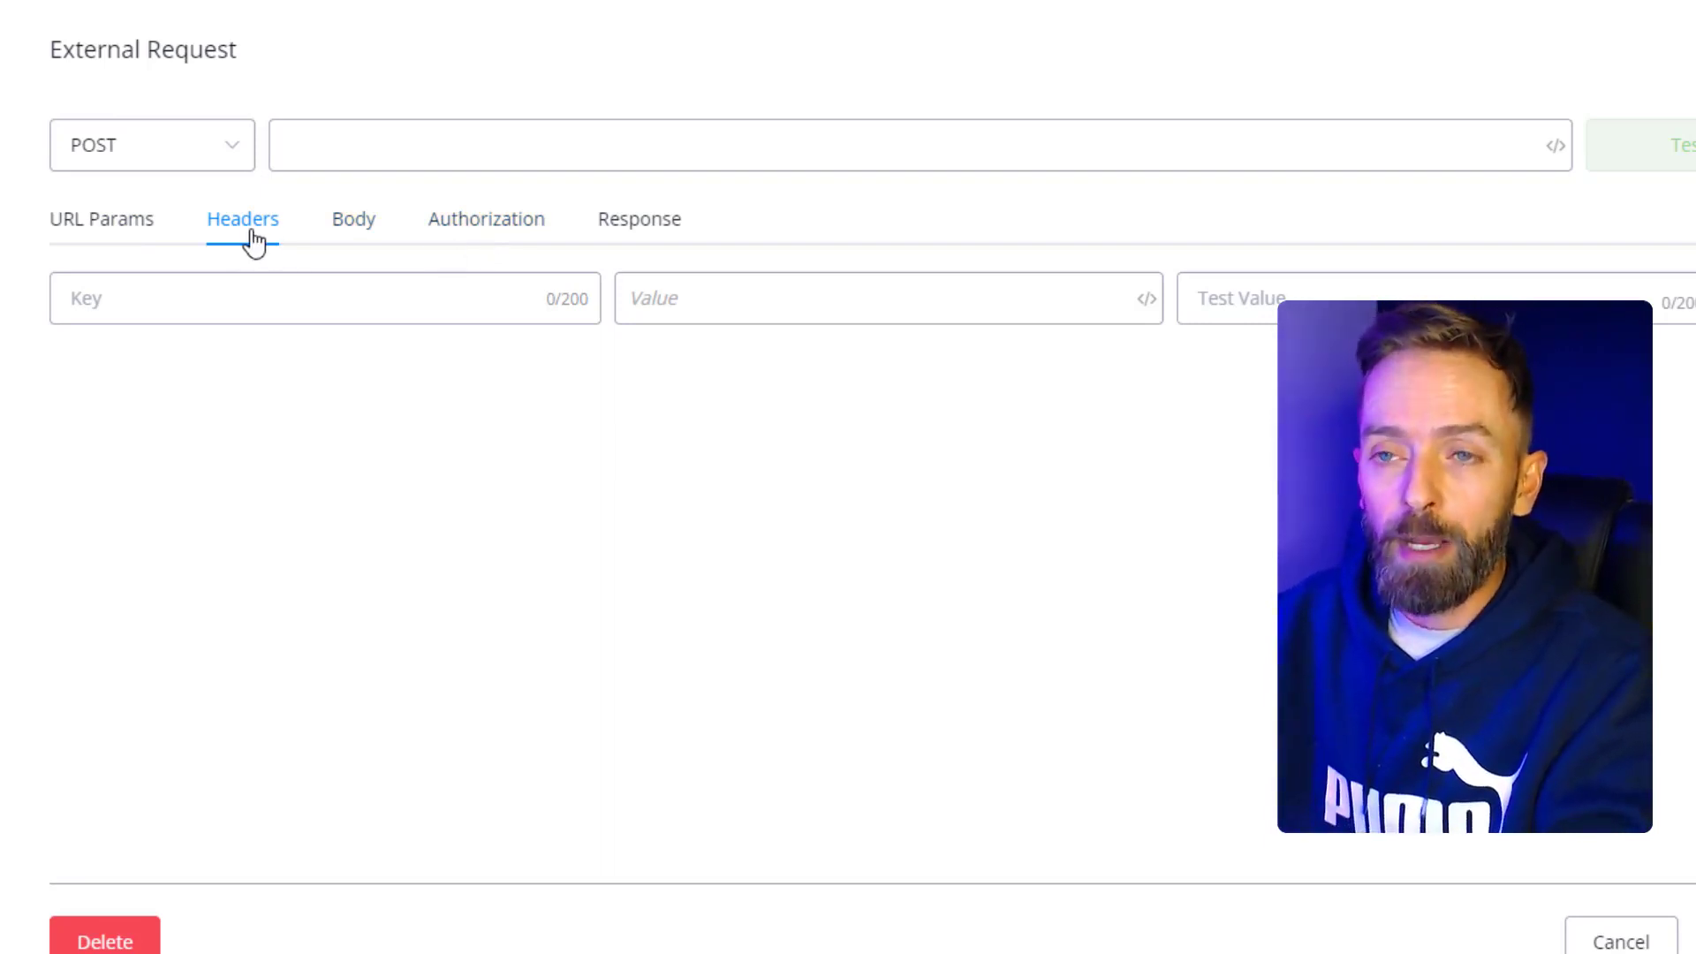
- Add an Authorization header whose value is a Bearer token
click(237, 282)
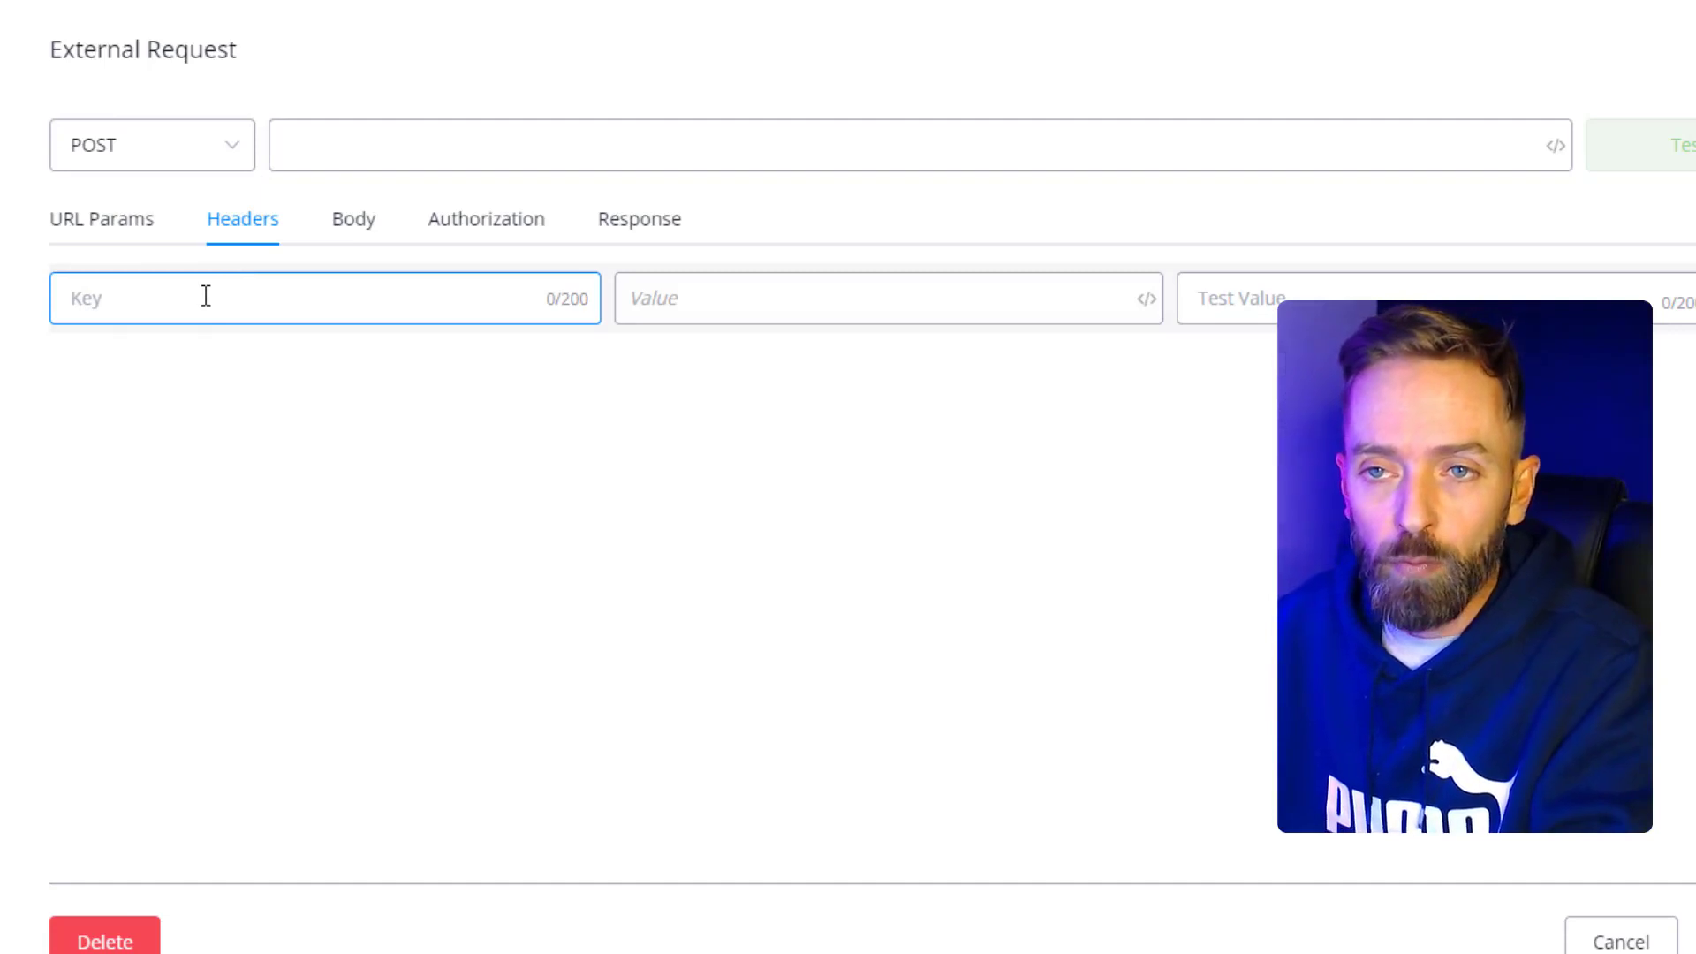
text(Aut)
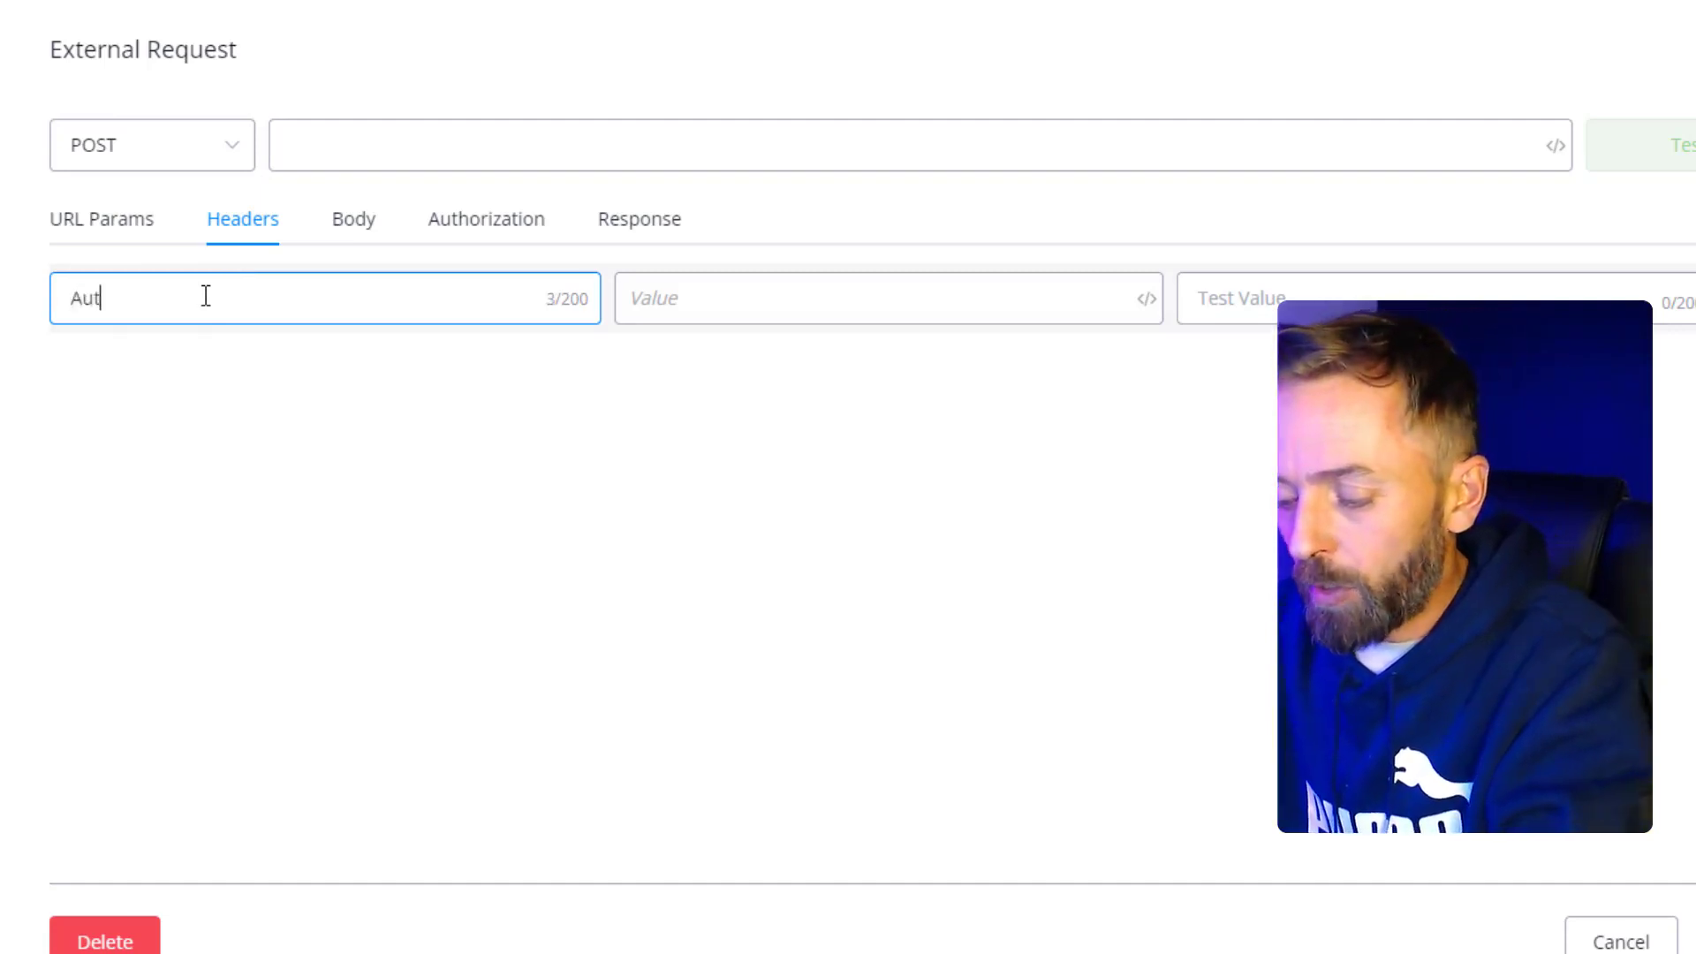
text(horizatio)
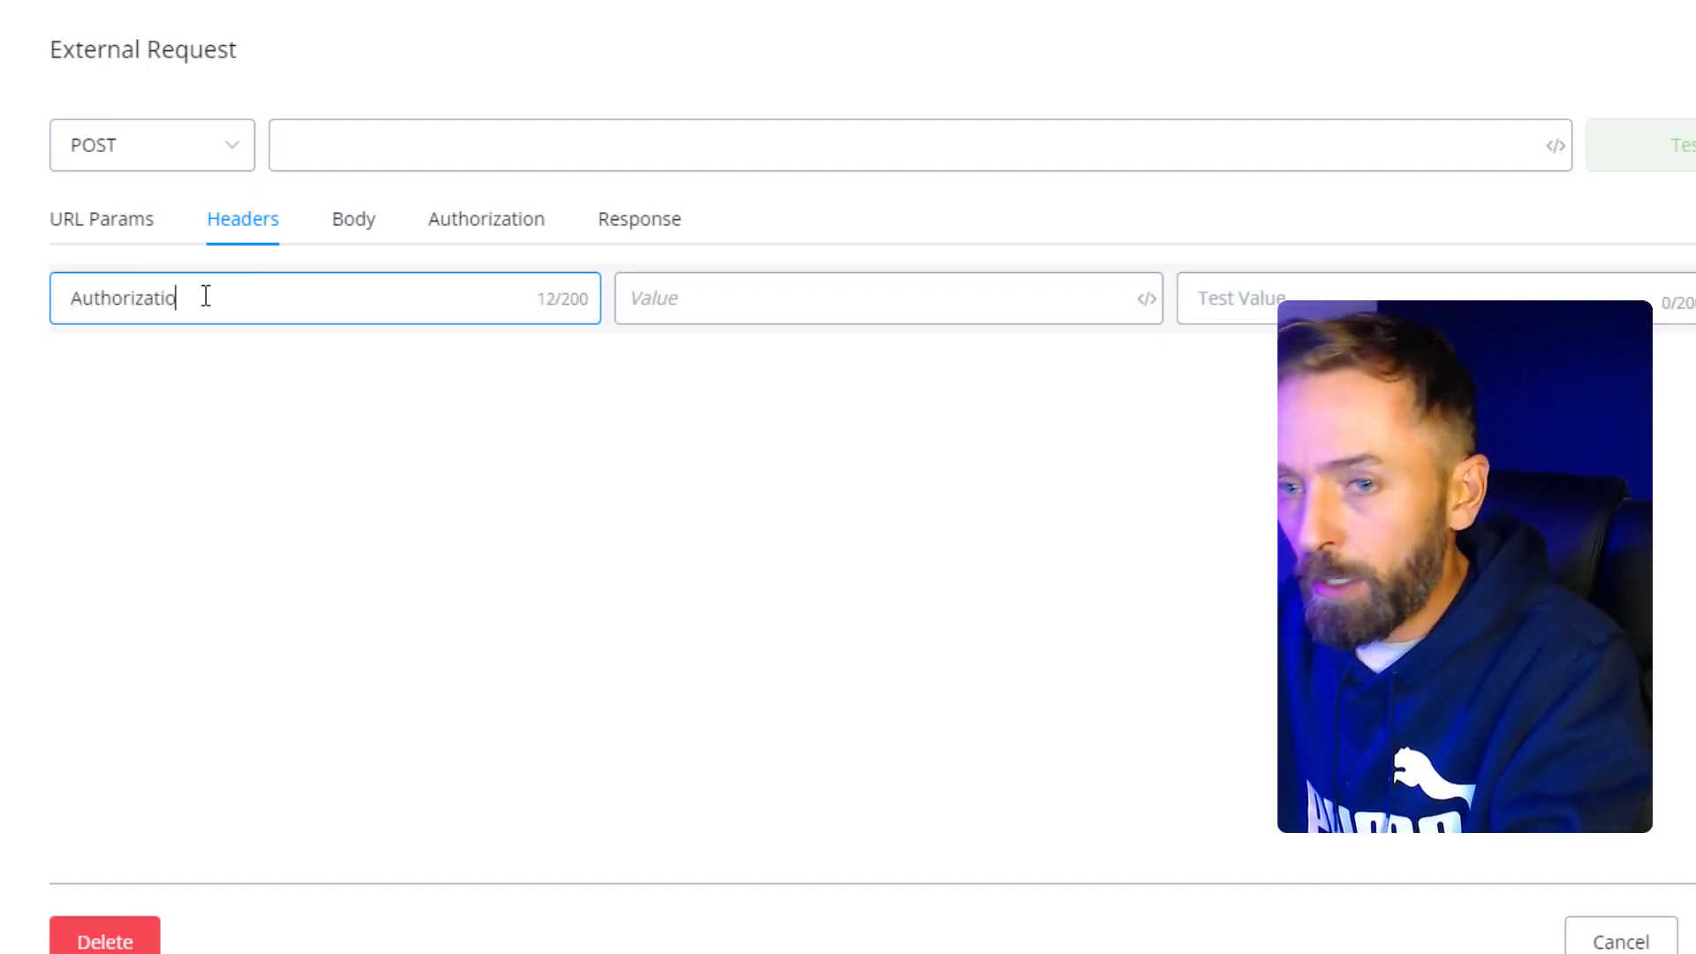
text(n)
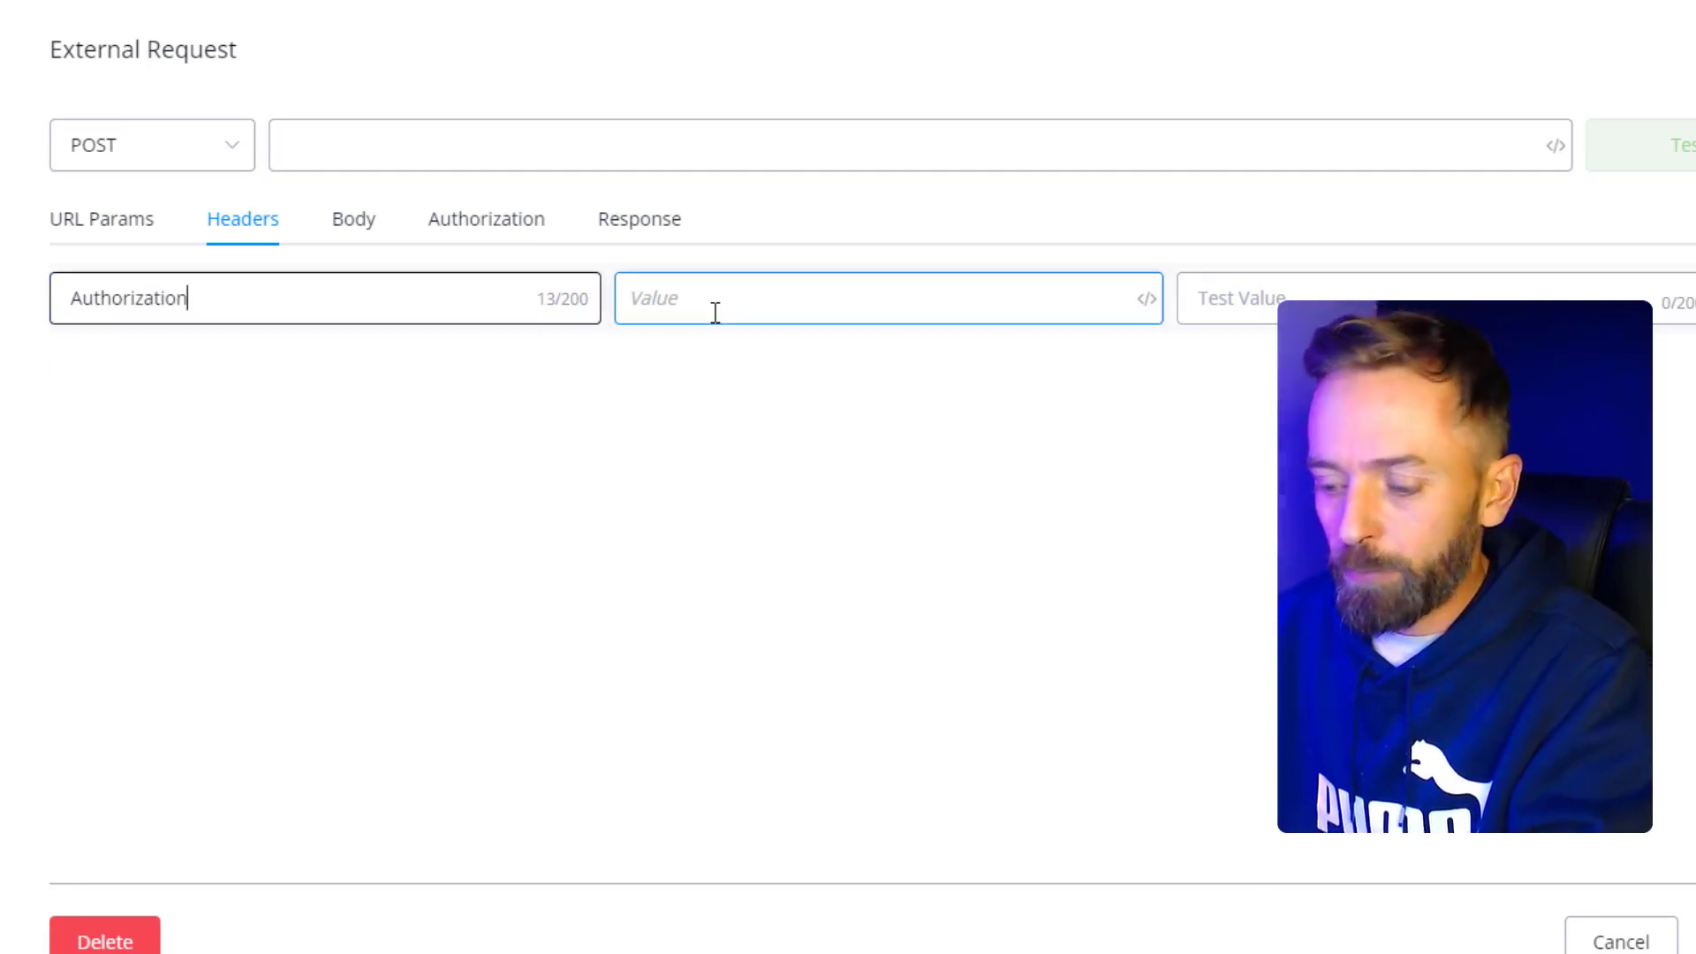
click(716, 313)
text(Bearer)
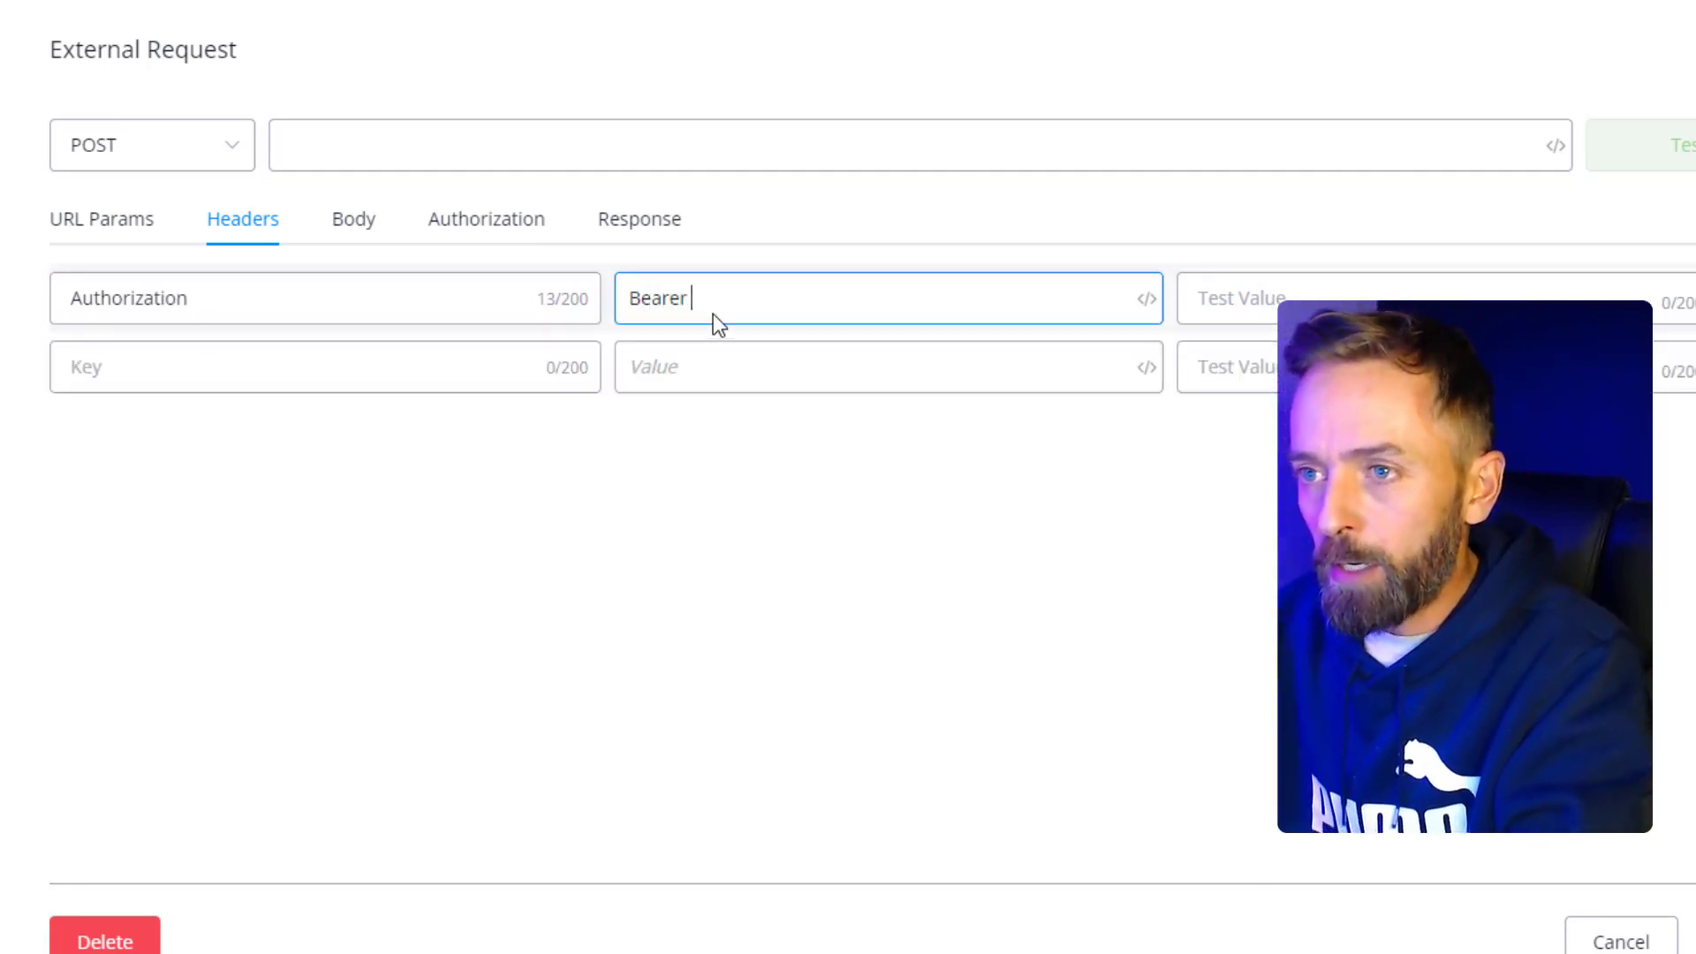
text( e)
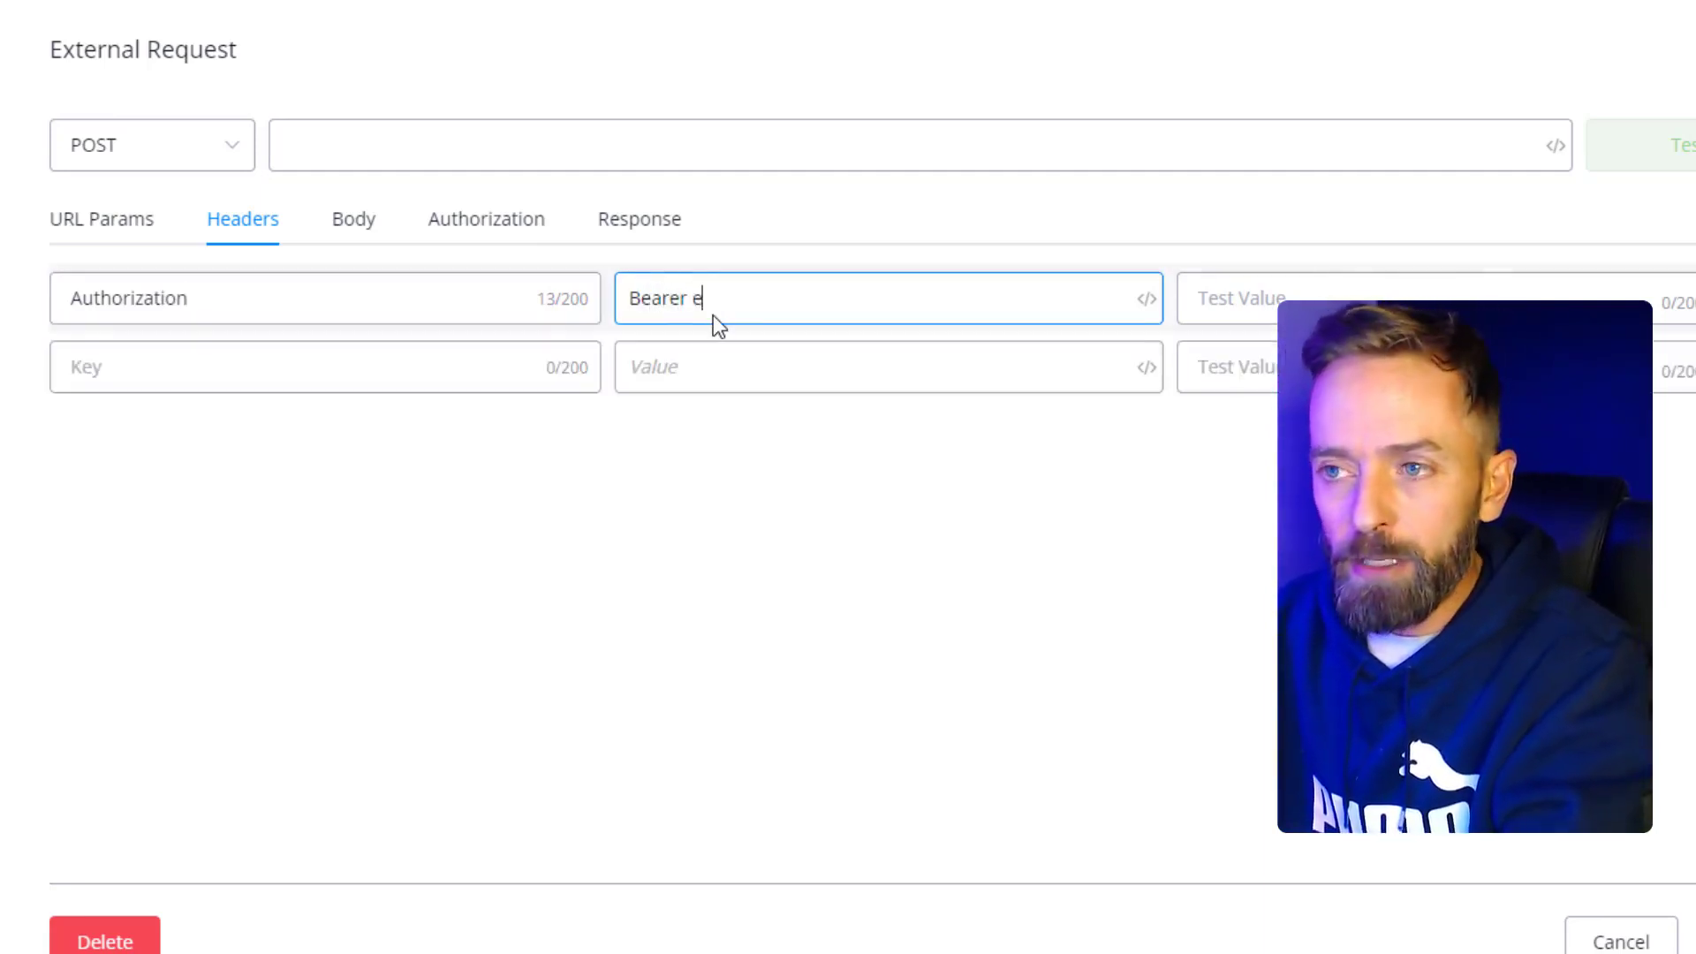
text(jrherewrwerwer)
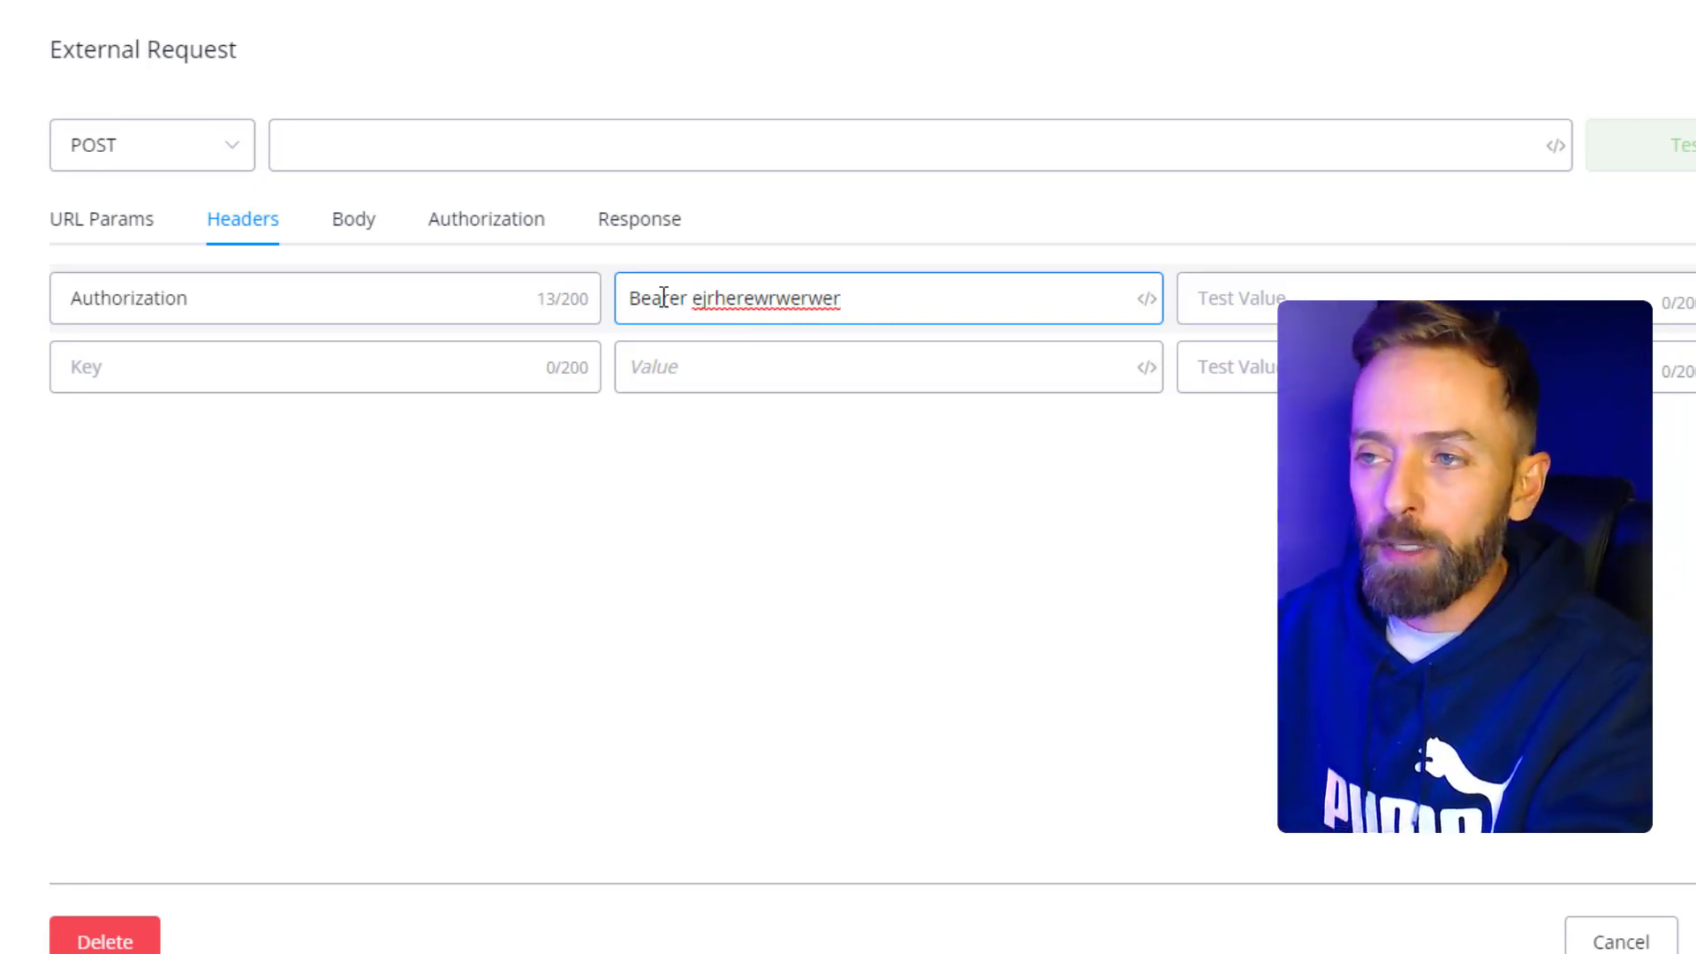
- Add a second header, Content-Type, with value application/json
click(169, 376)
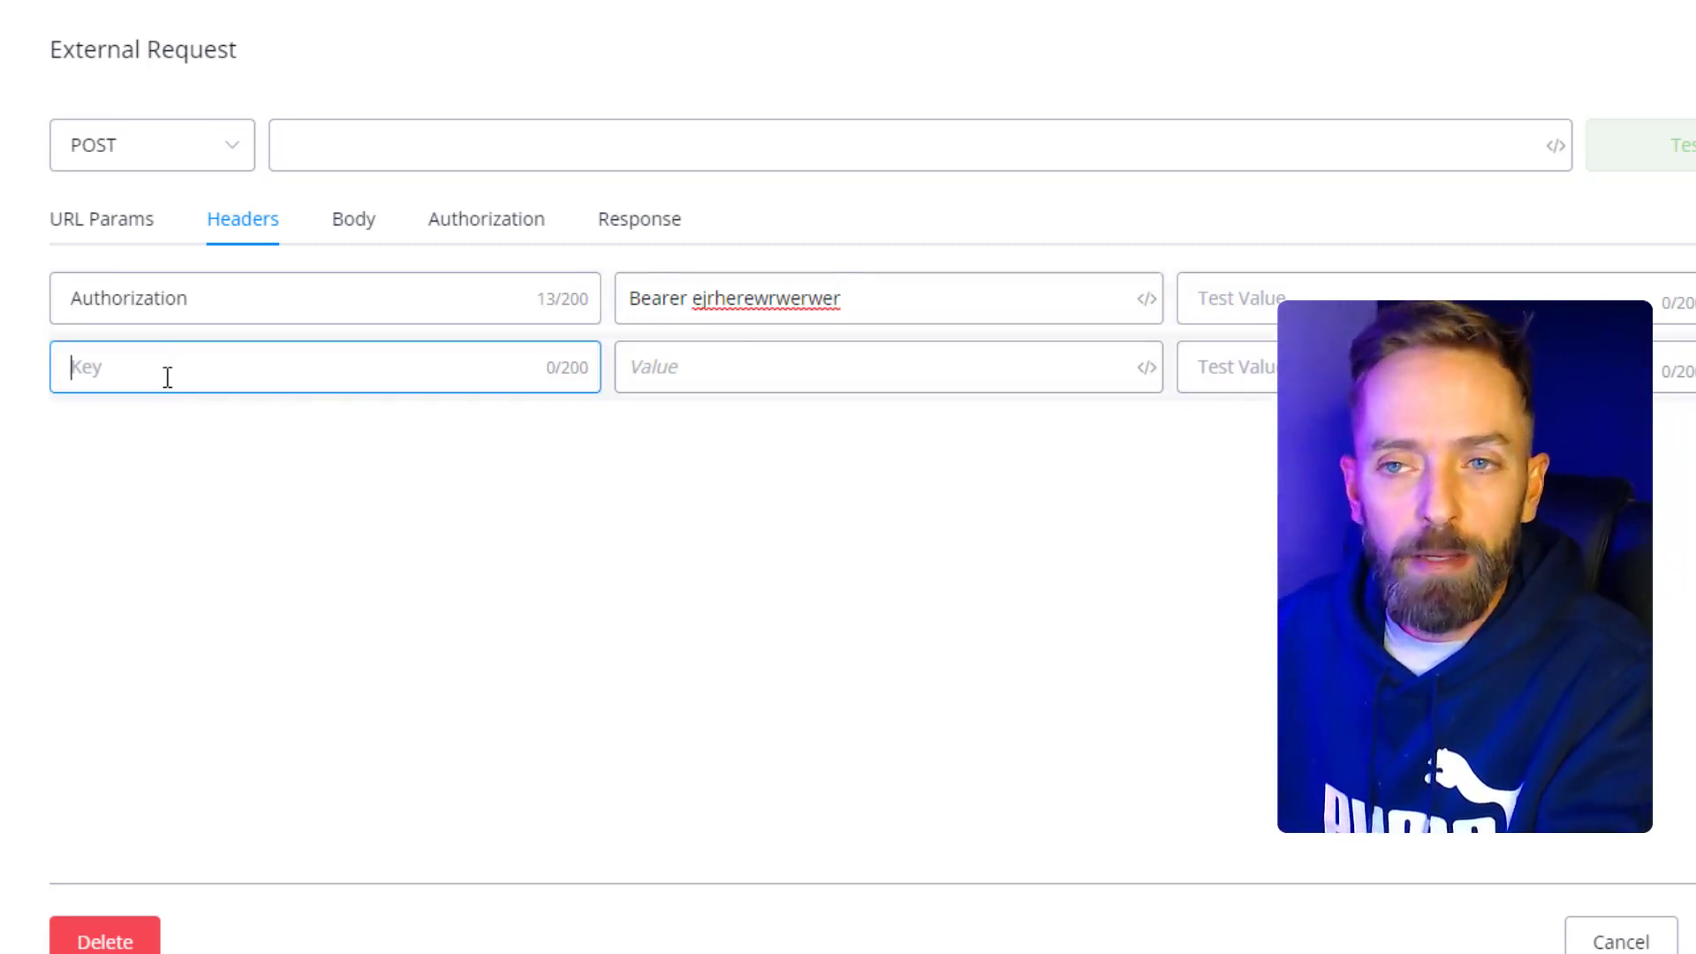
text(Co)
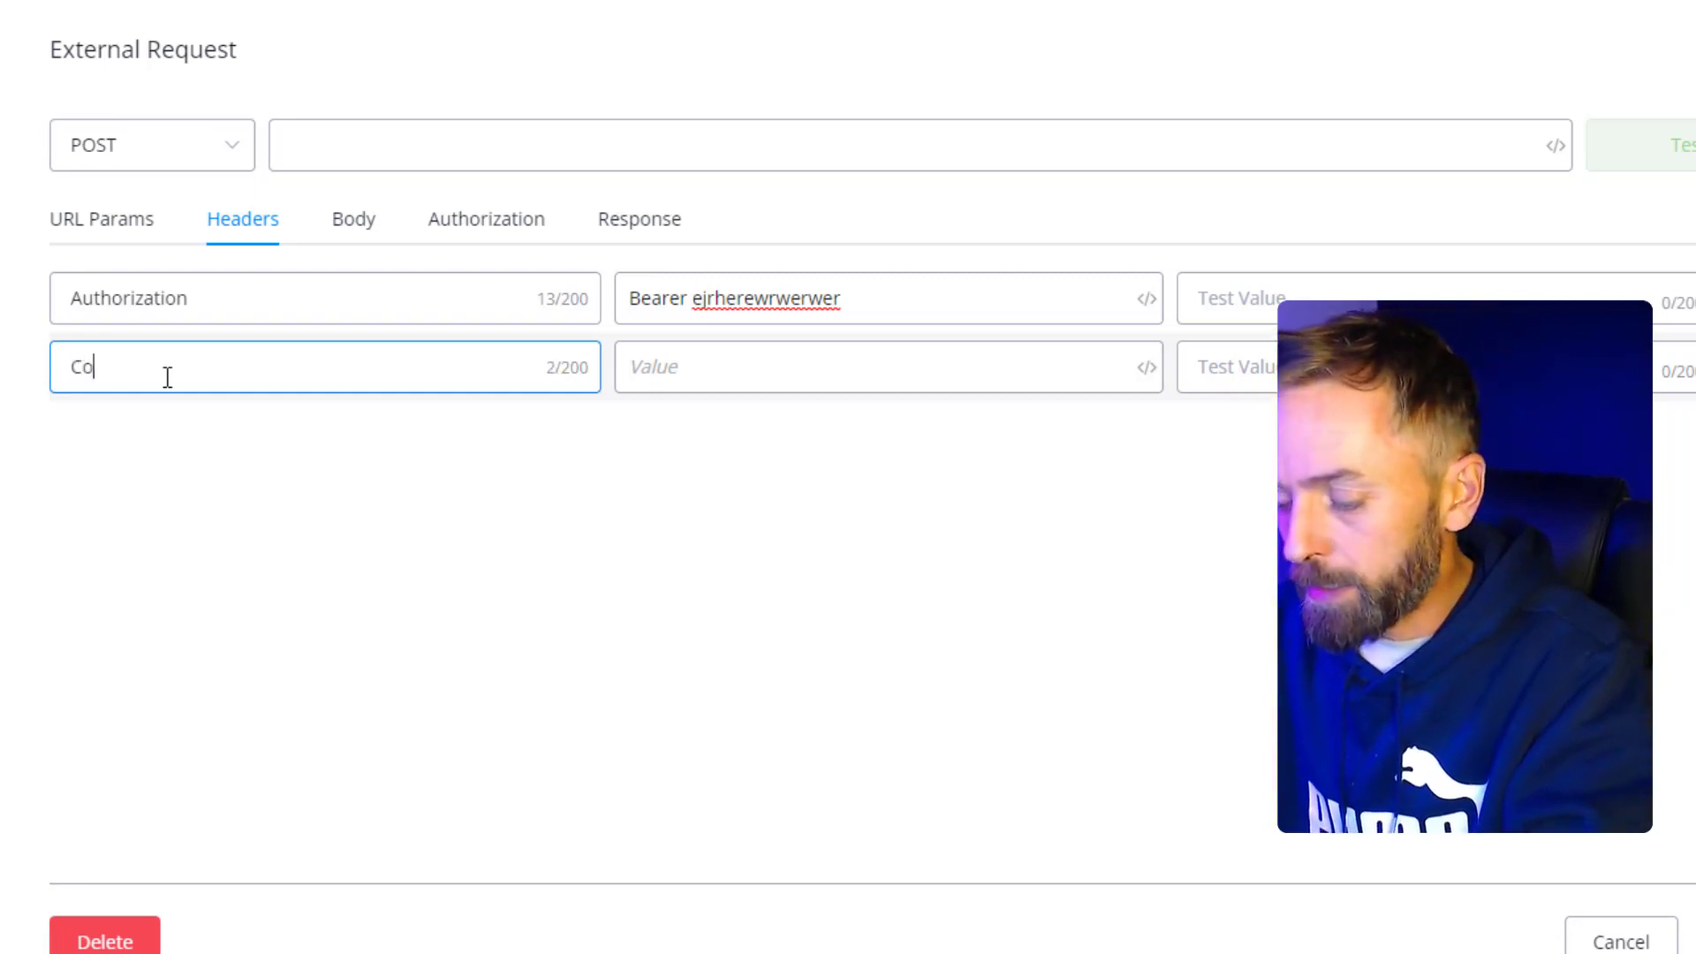
text(ntn)
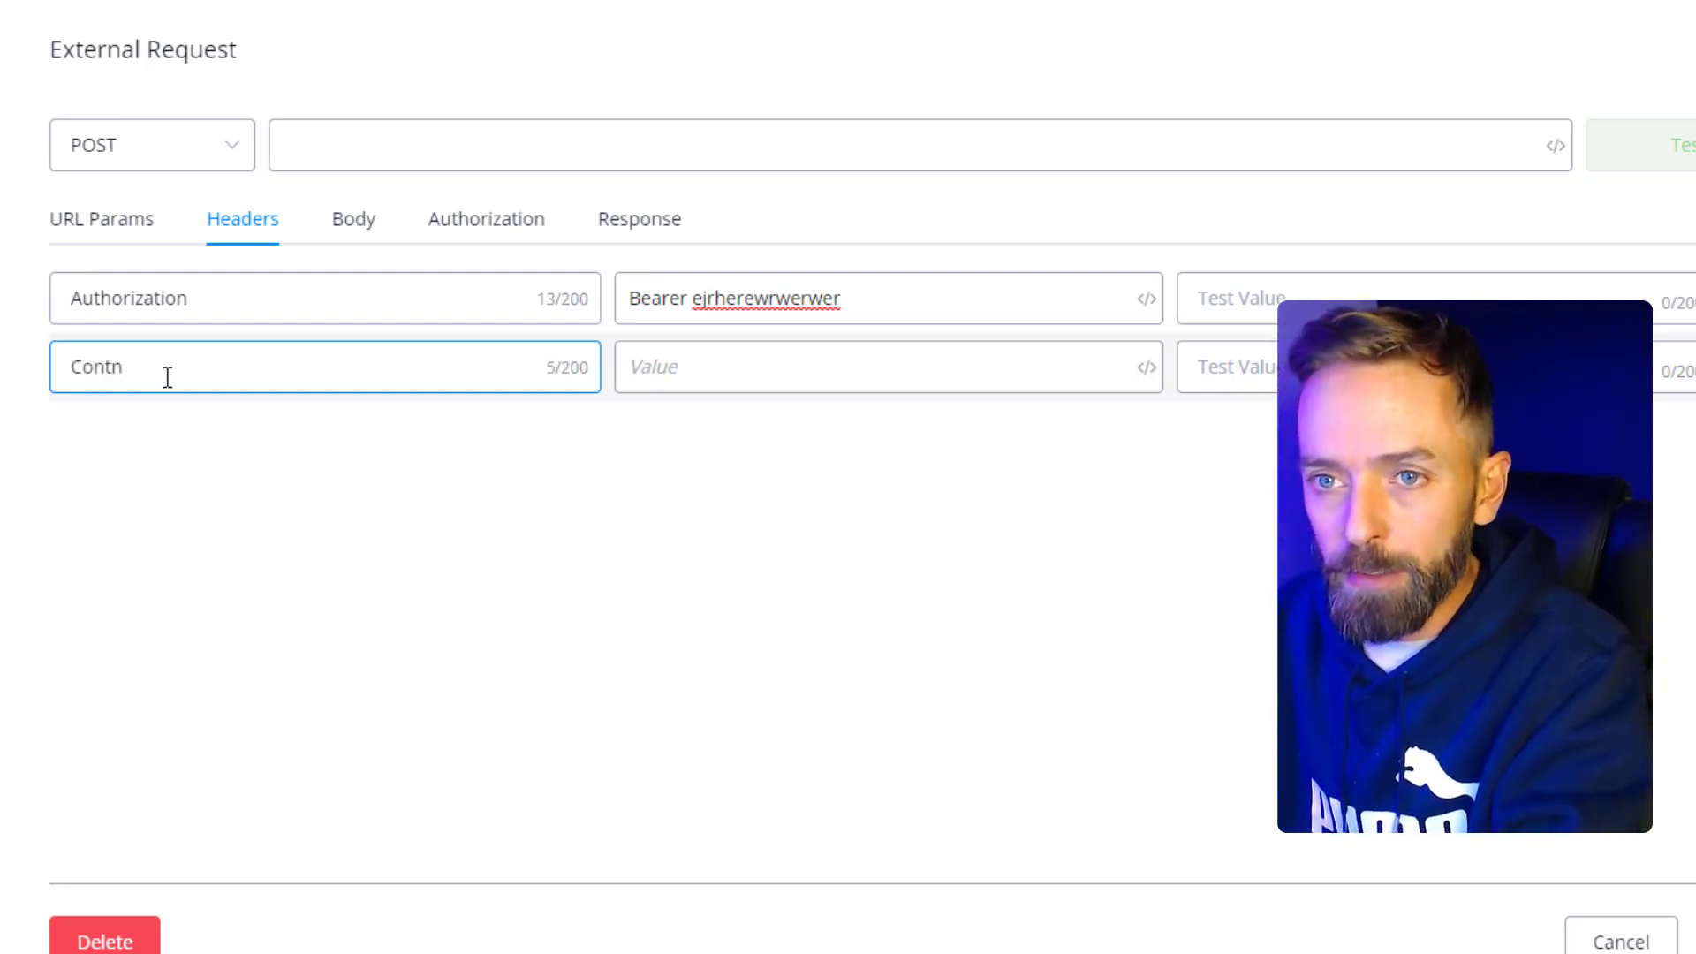
key(BackSpace)
text(e)
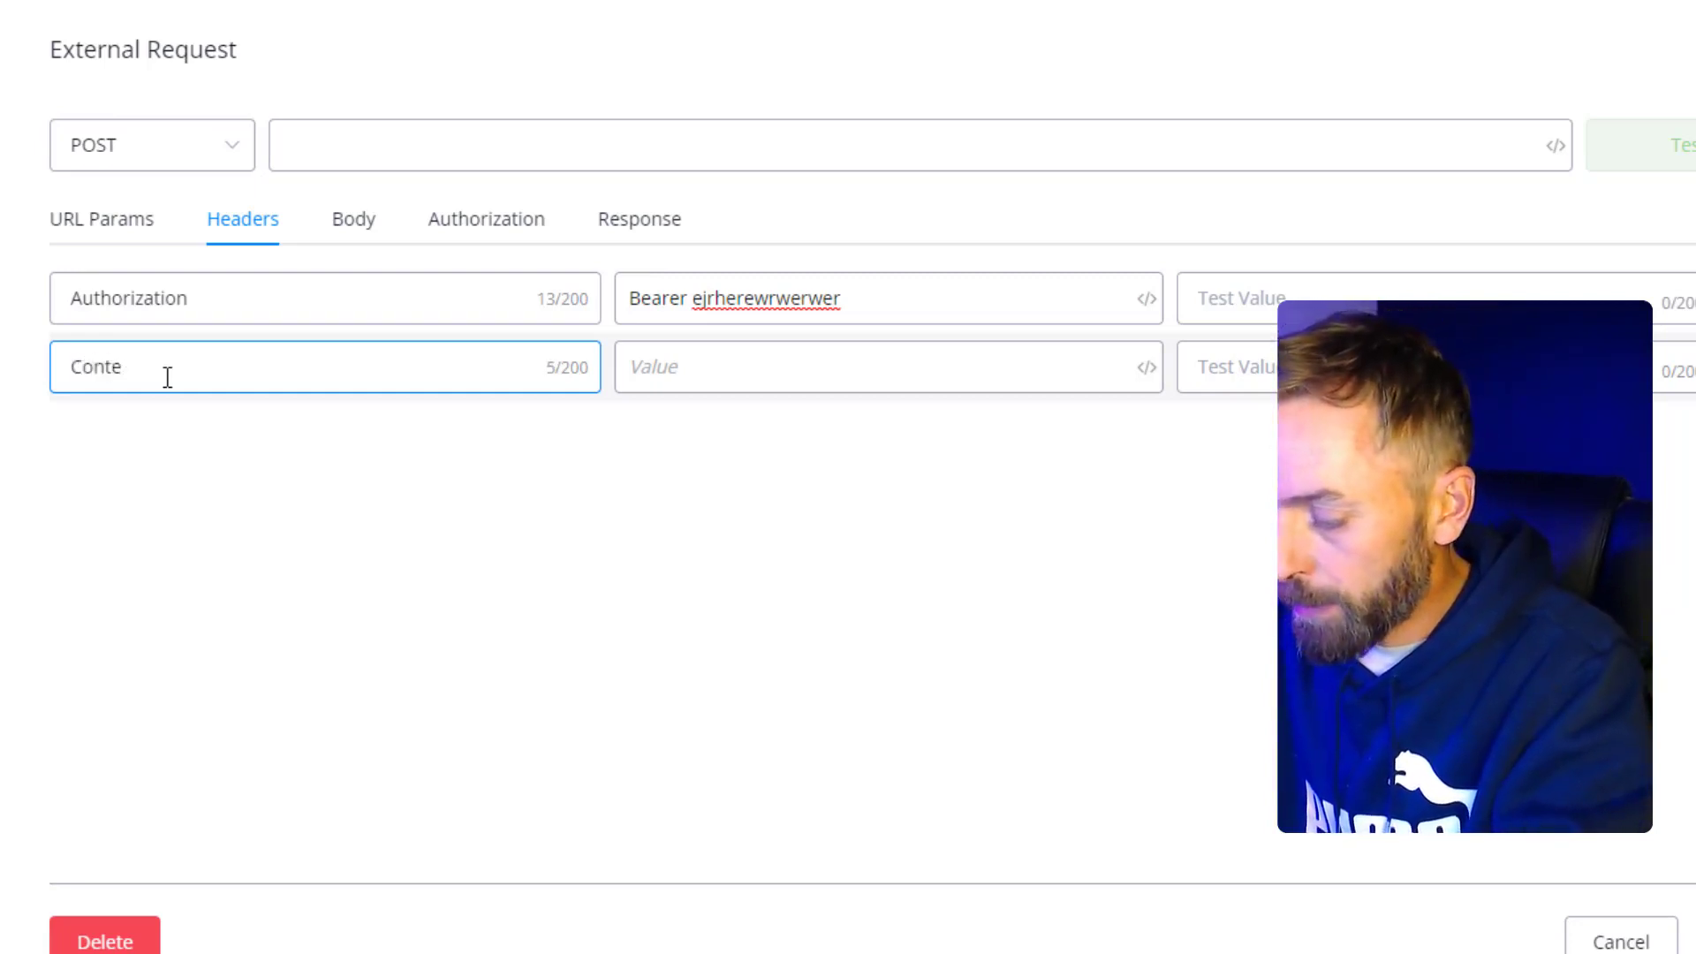
text(nt-Type)
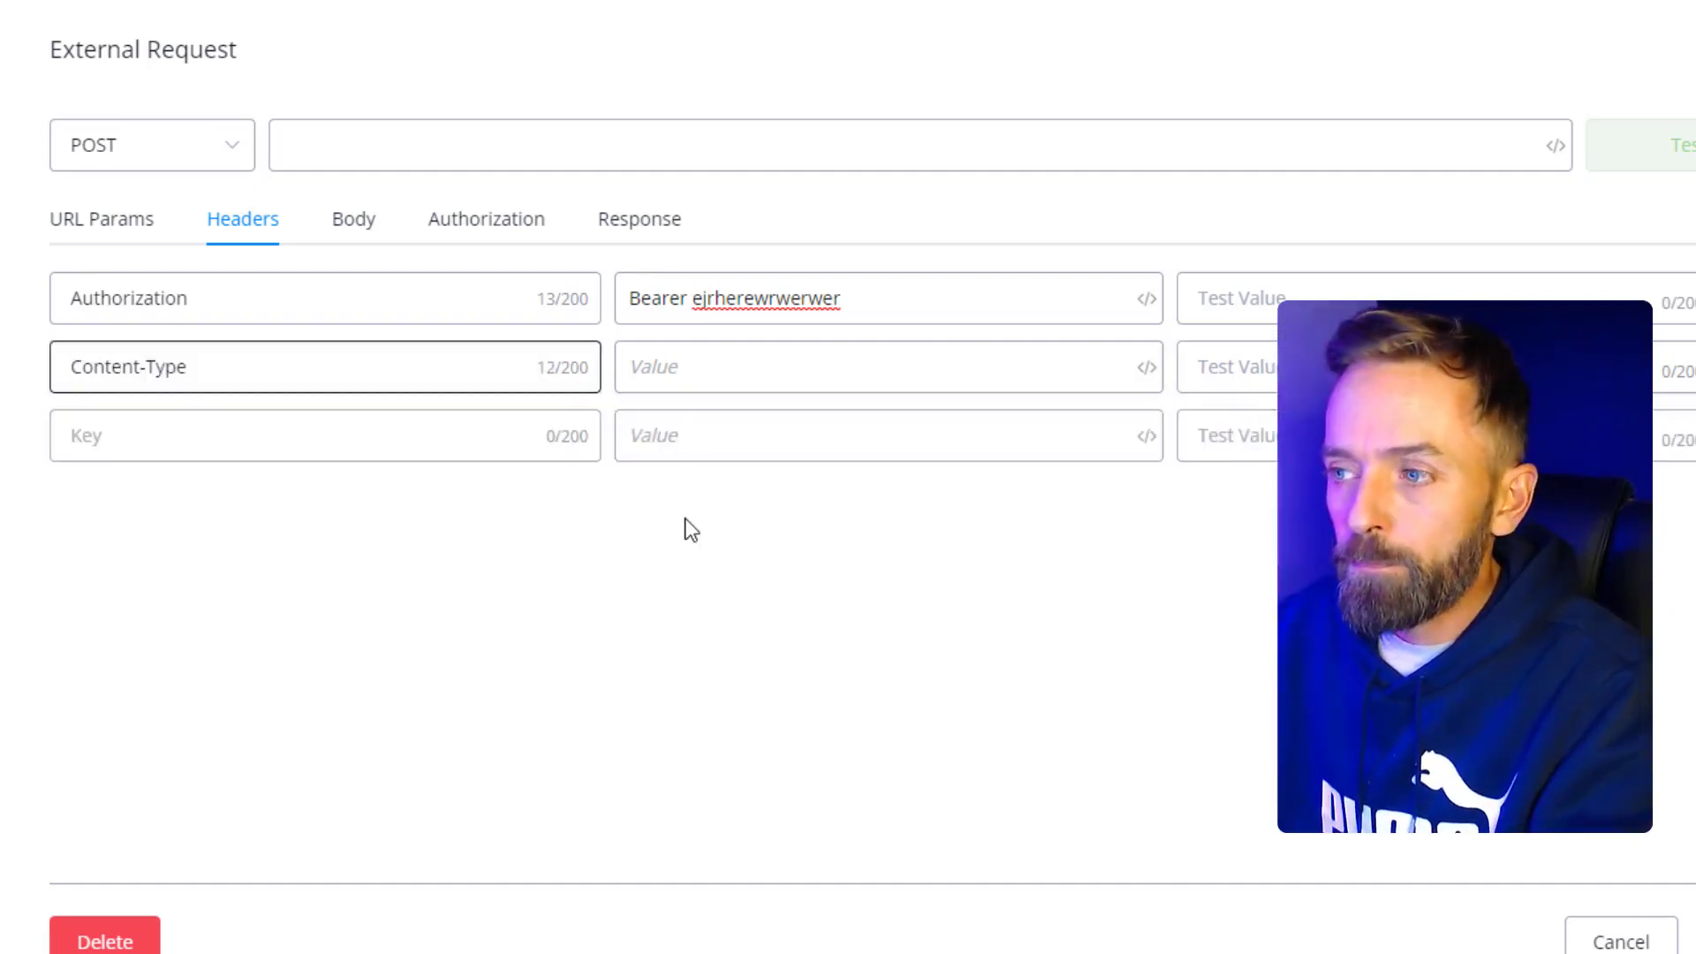
click(672, 371)
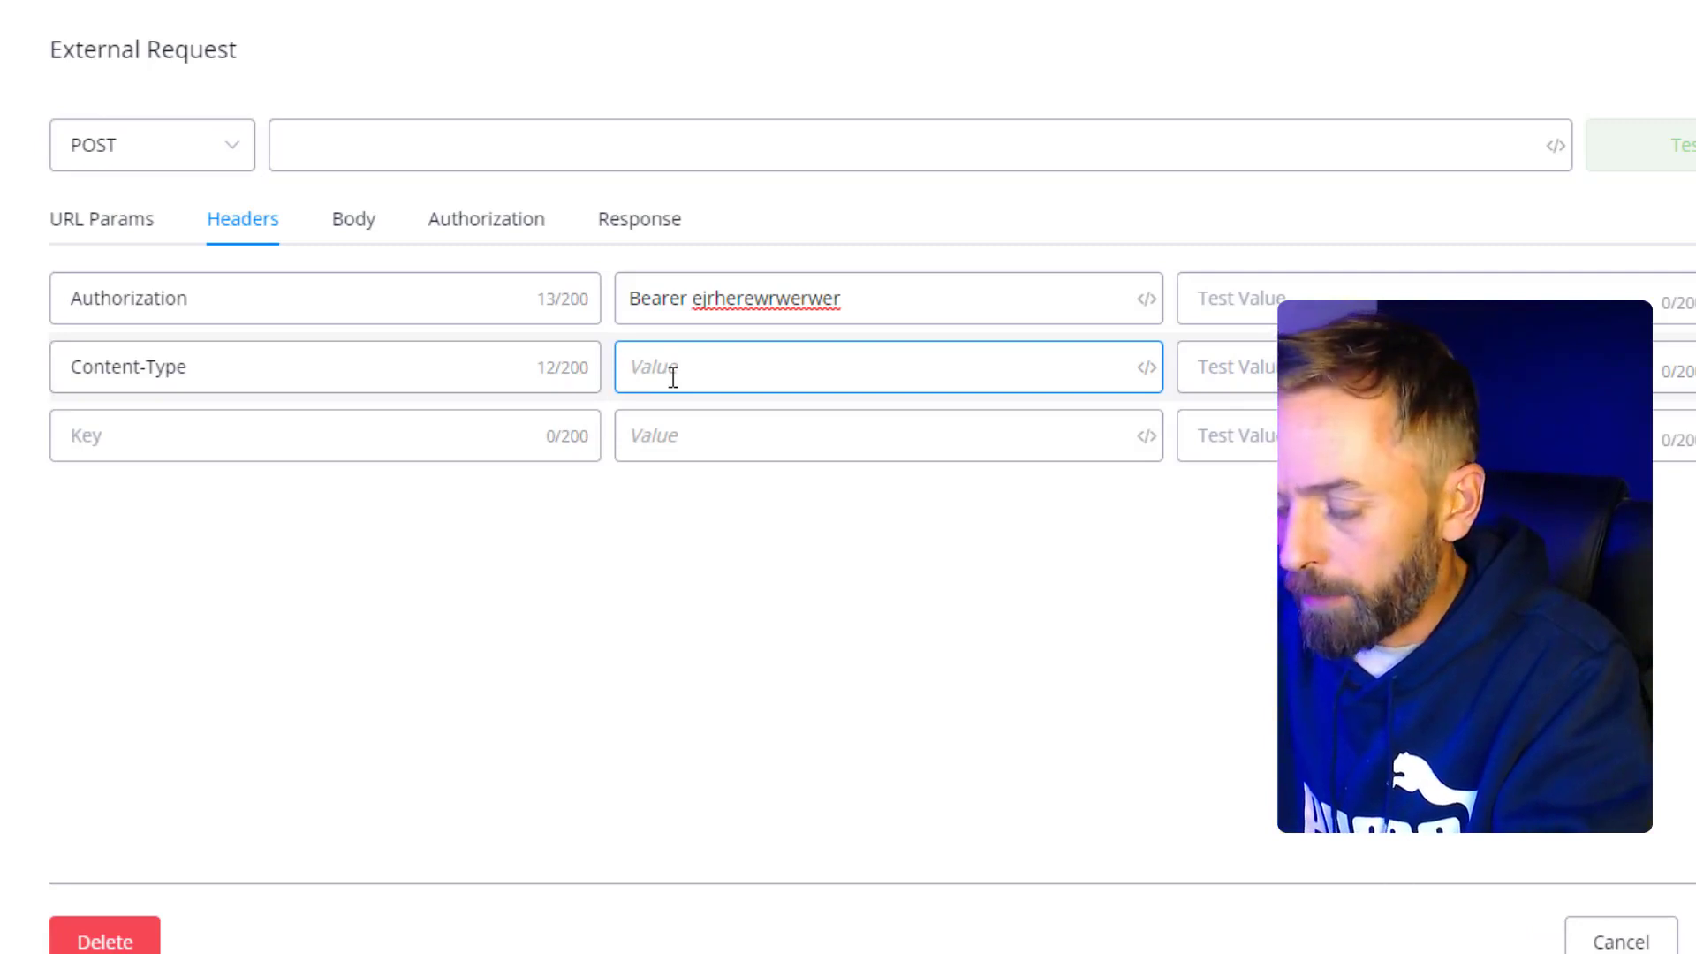
text(application)
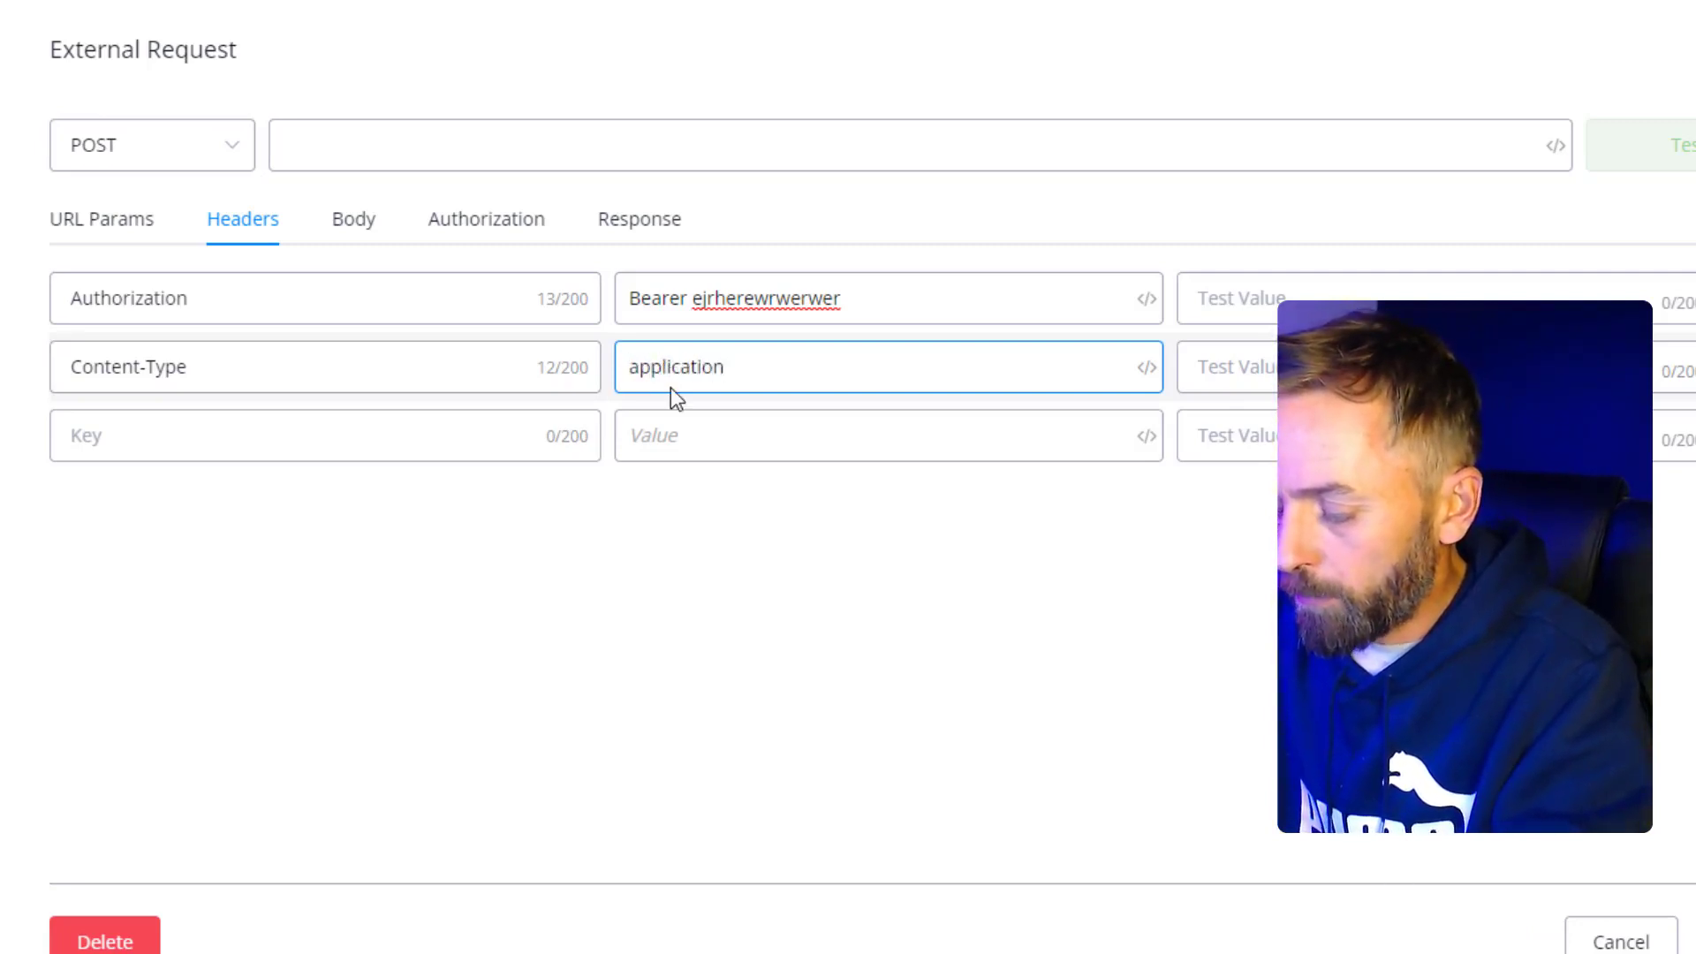
text(/json)
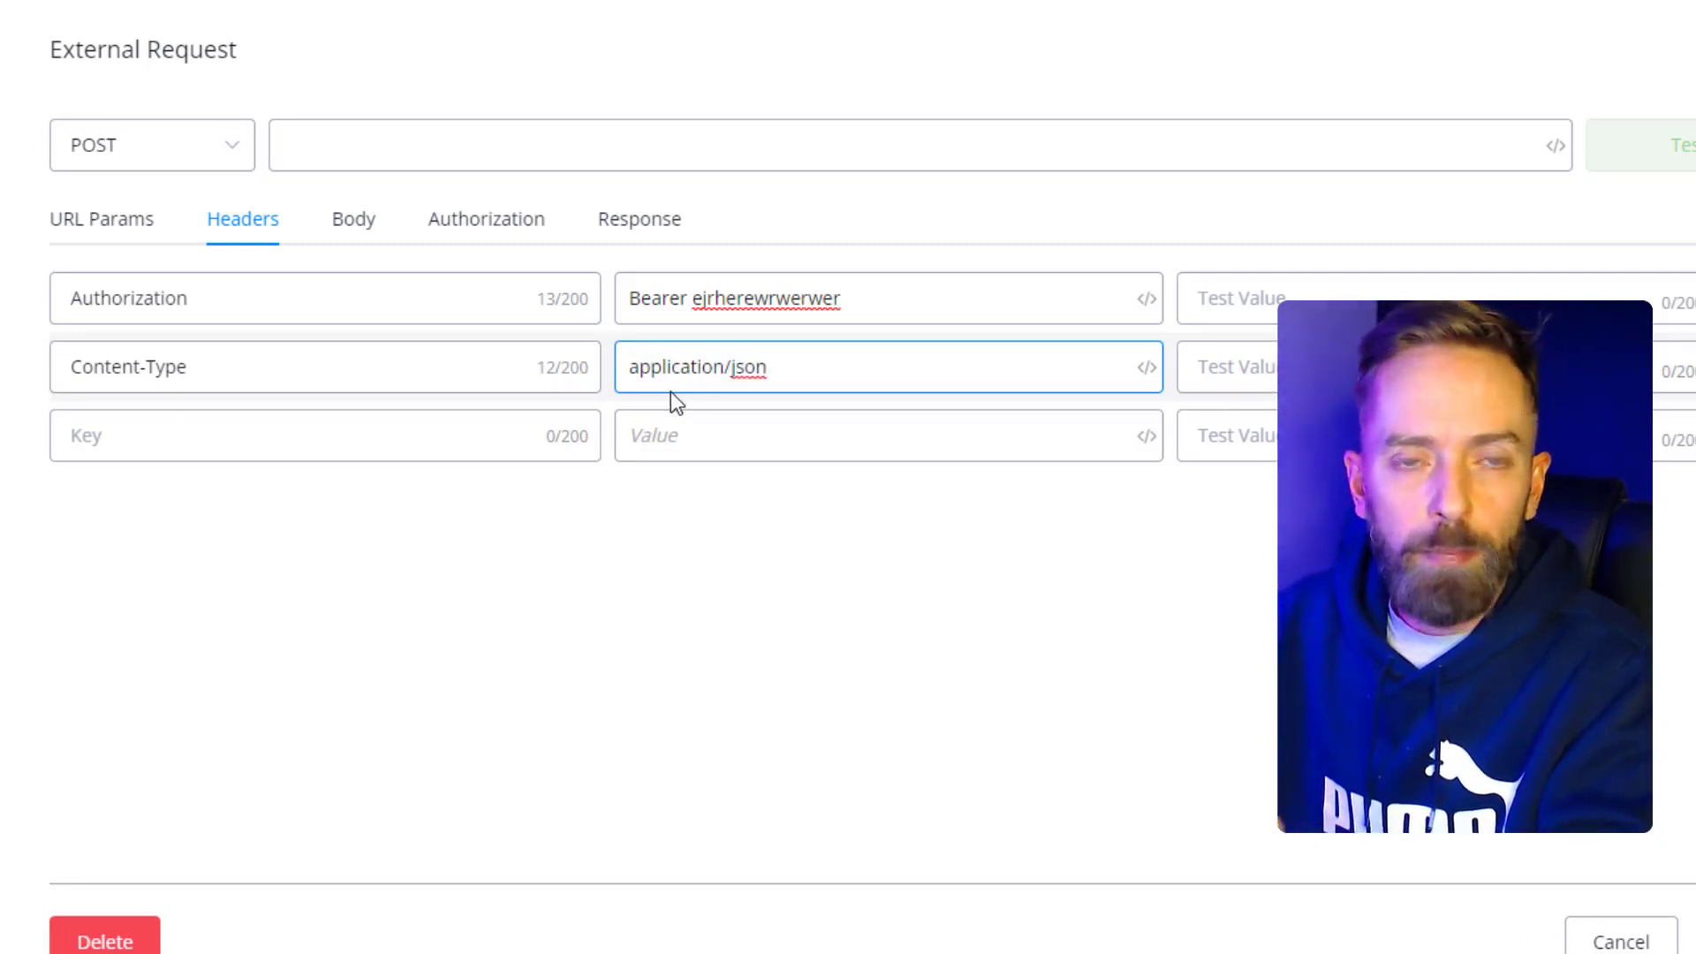
key(Tab)
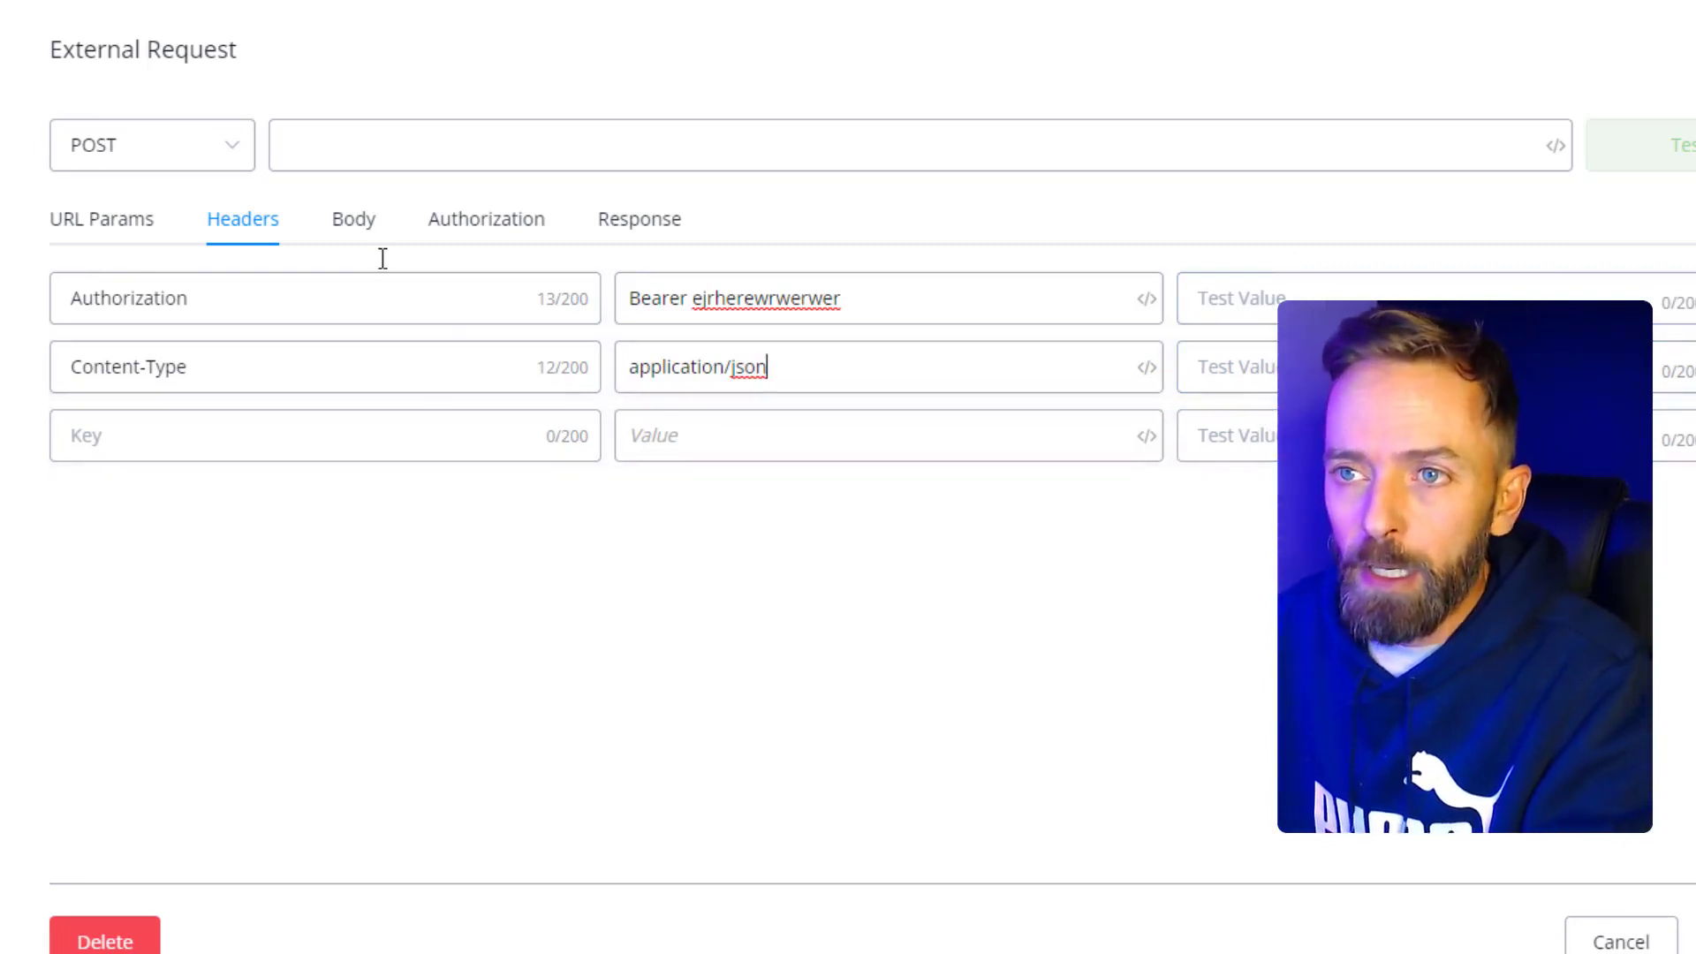
- Set a raw JSON body in braces with the email key mapped to the Email variable
click(367, 231)
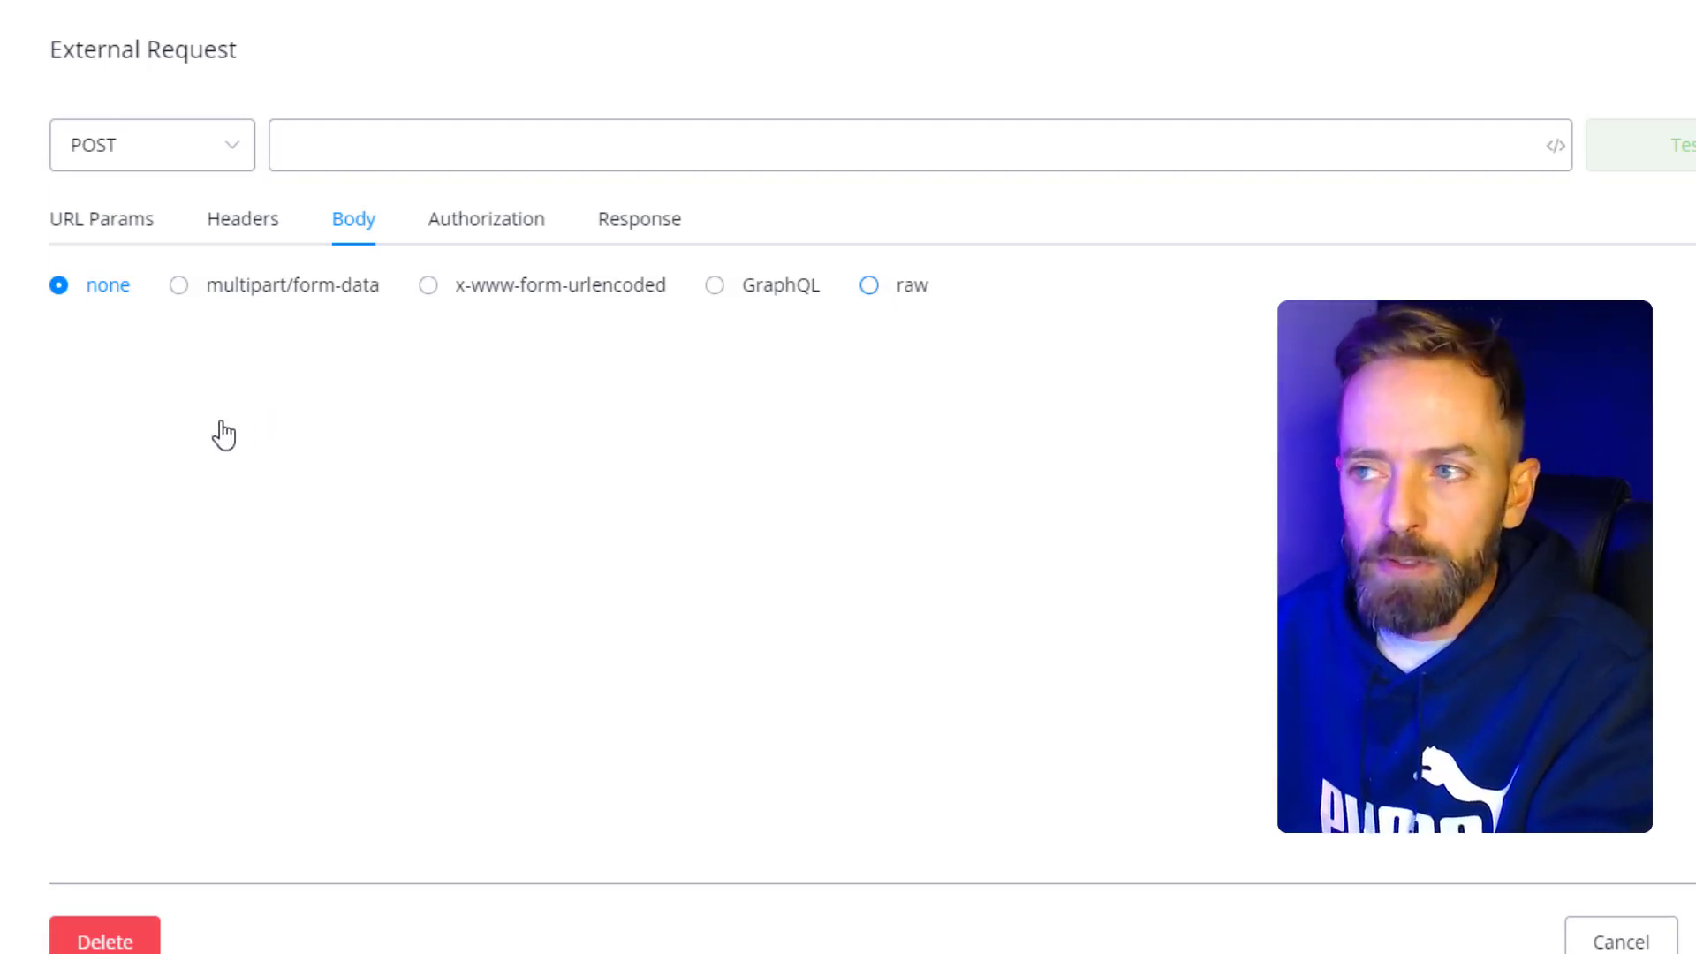
click(869, 284)
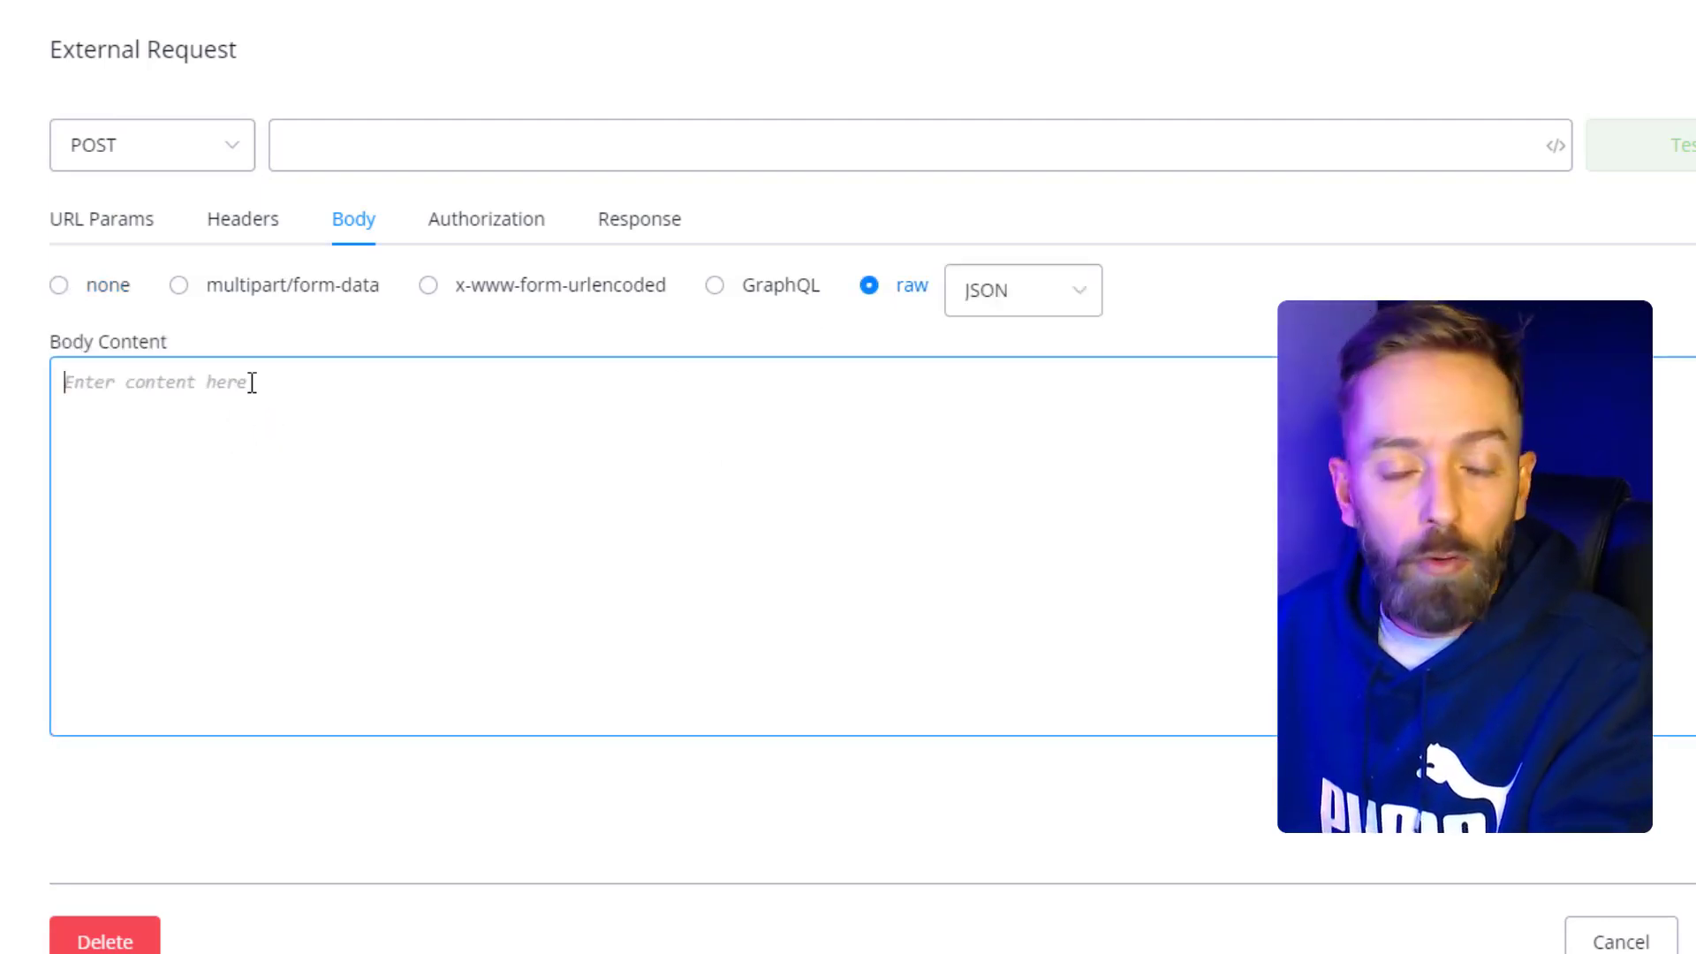
text({)
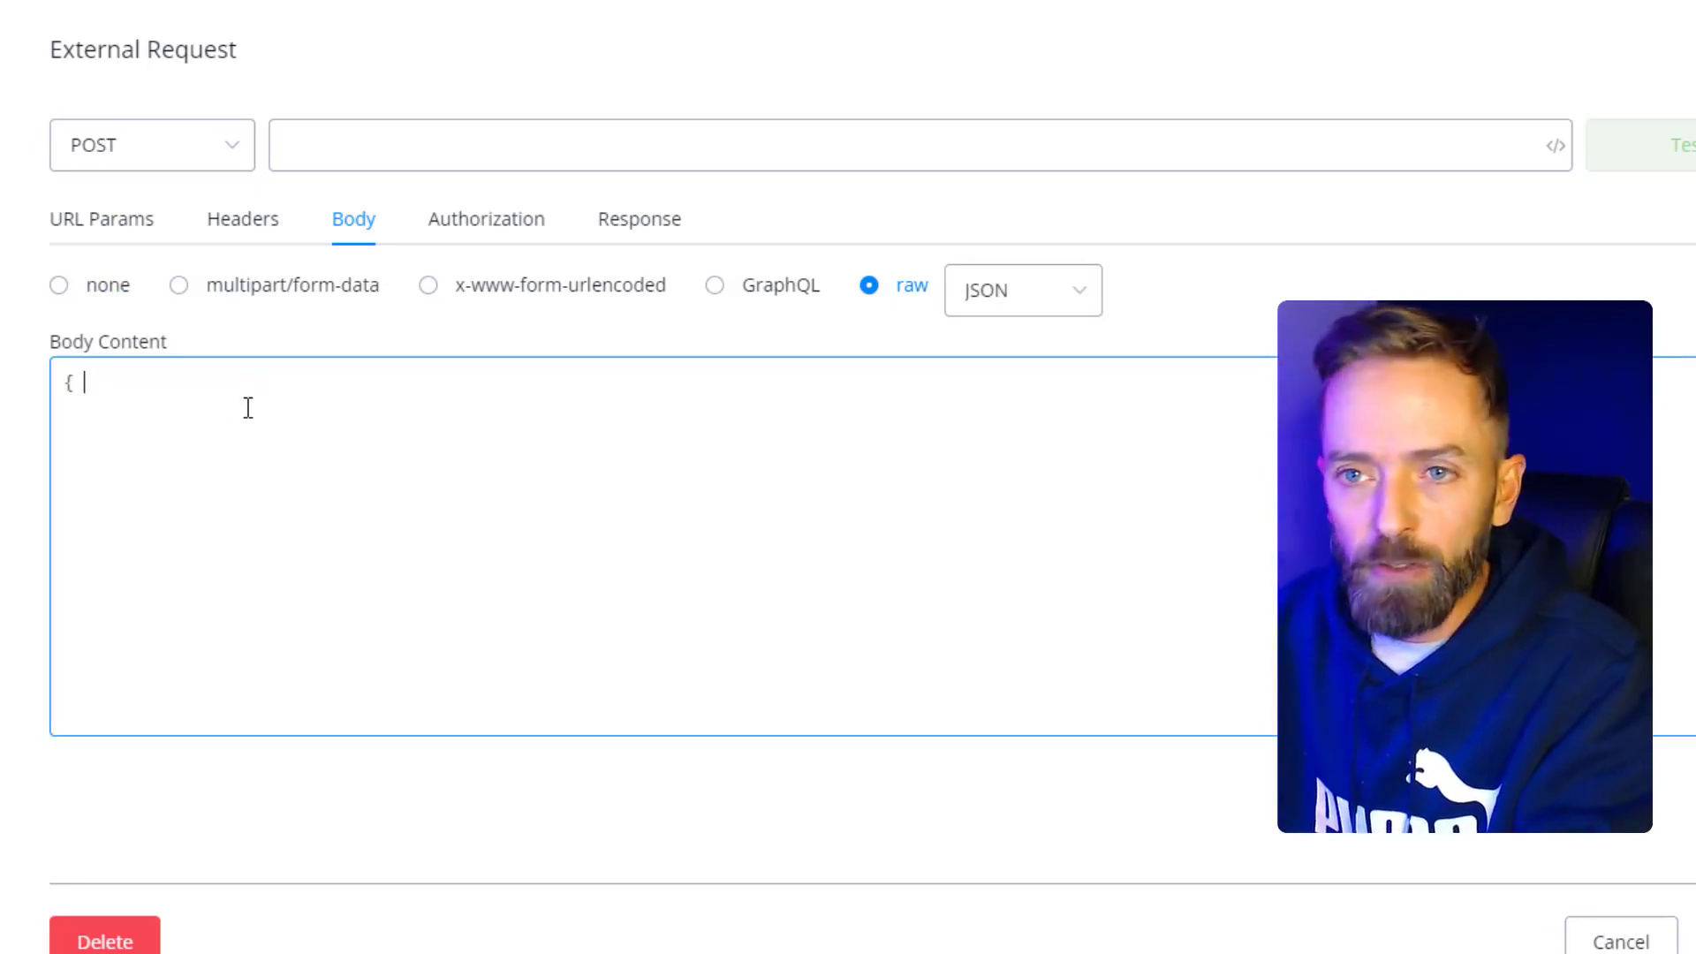
key(Return)
key(Return)
text(})
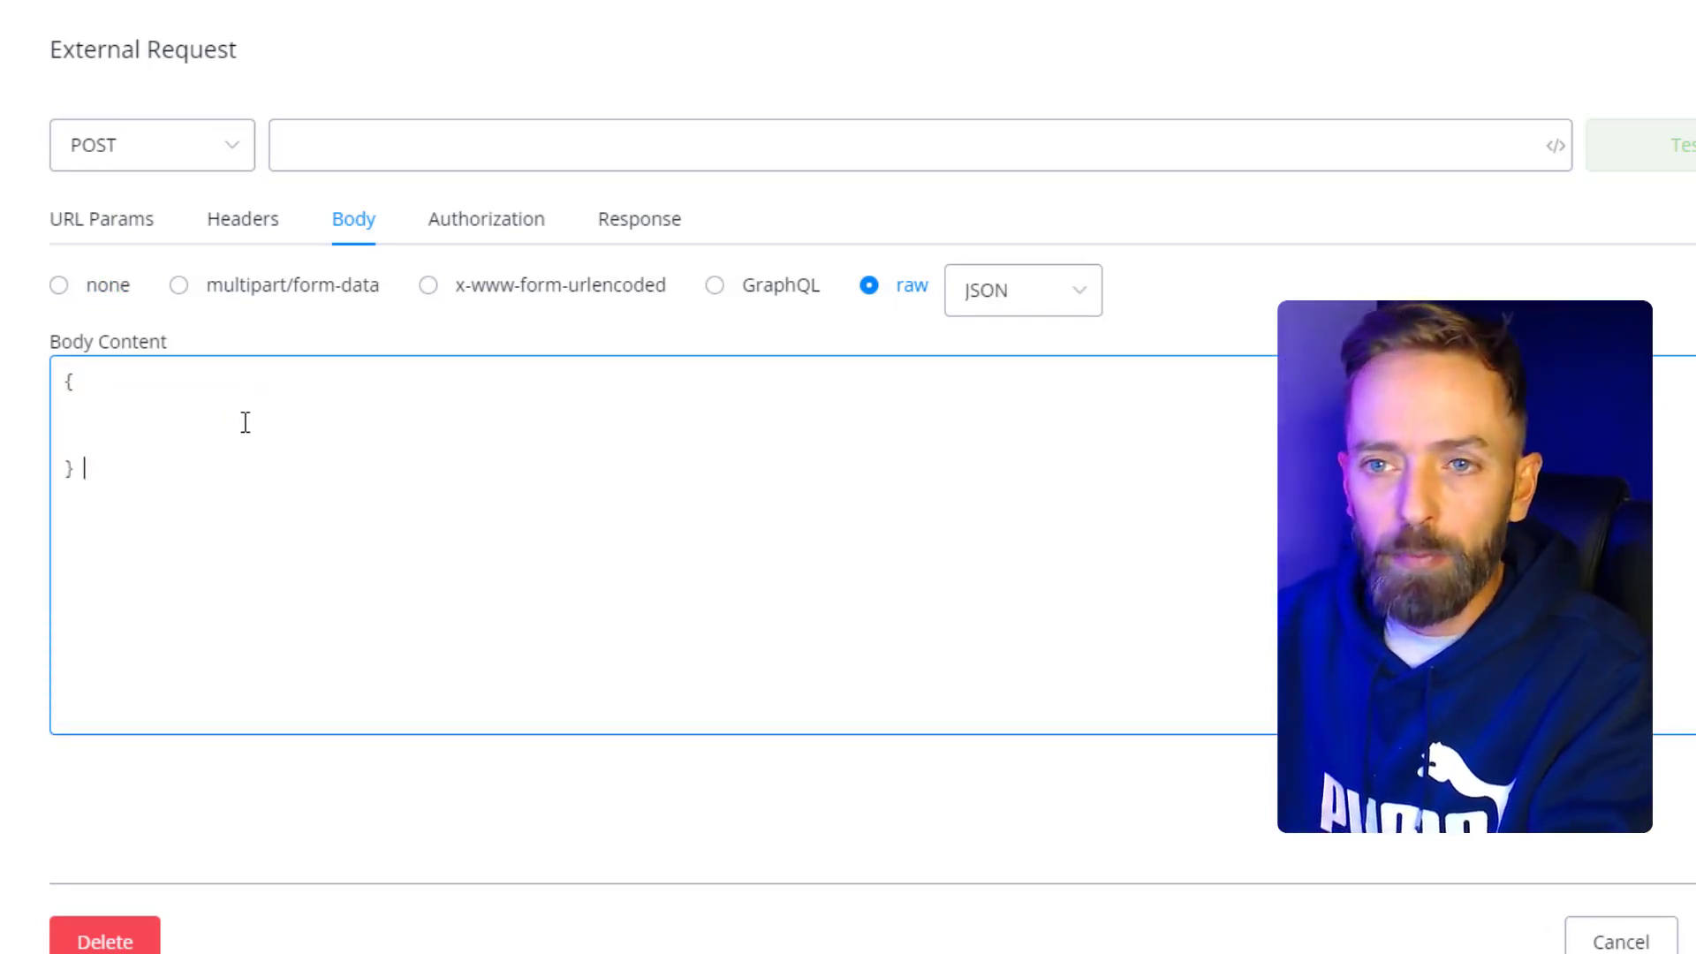
click(134, 422)
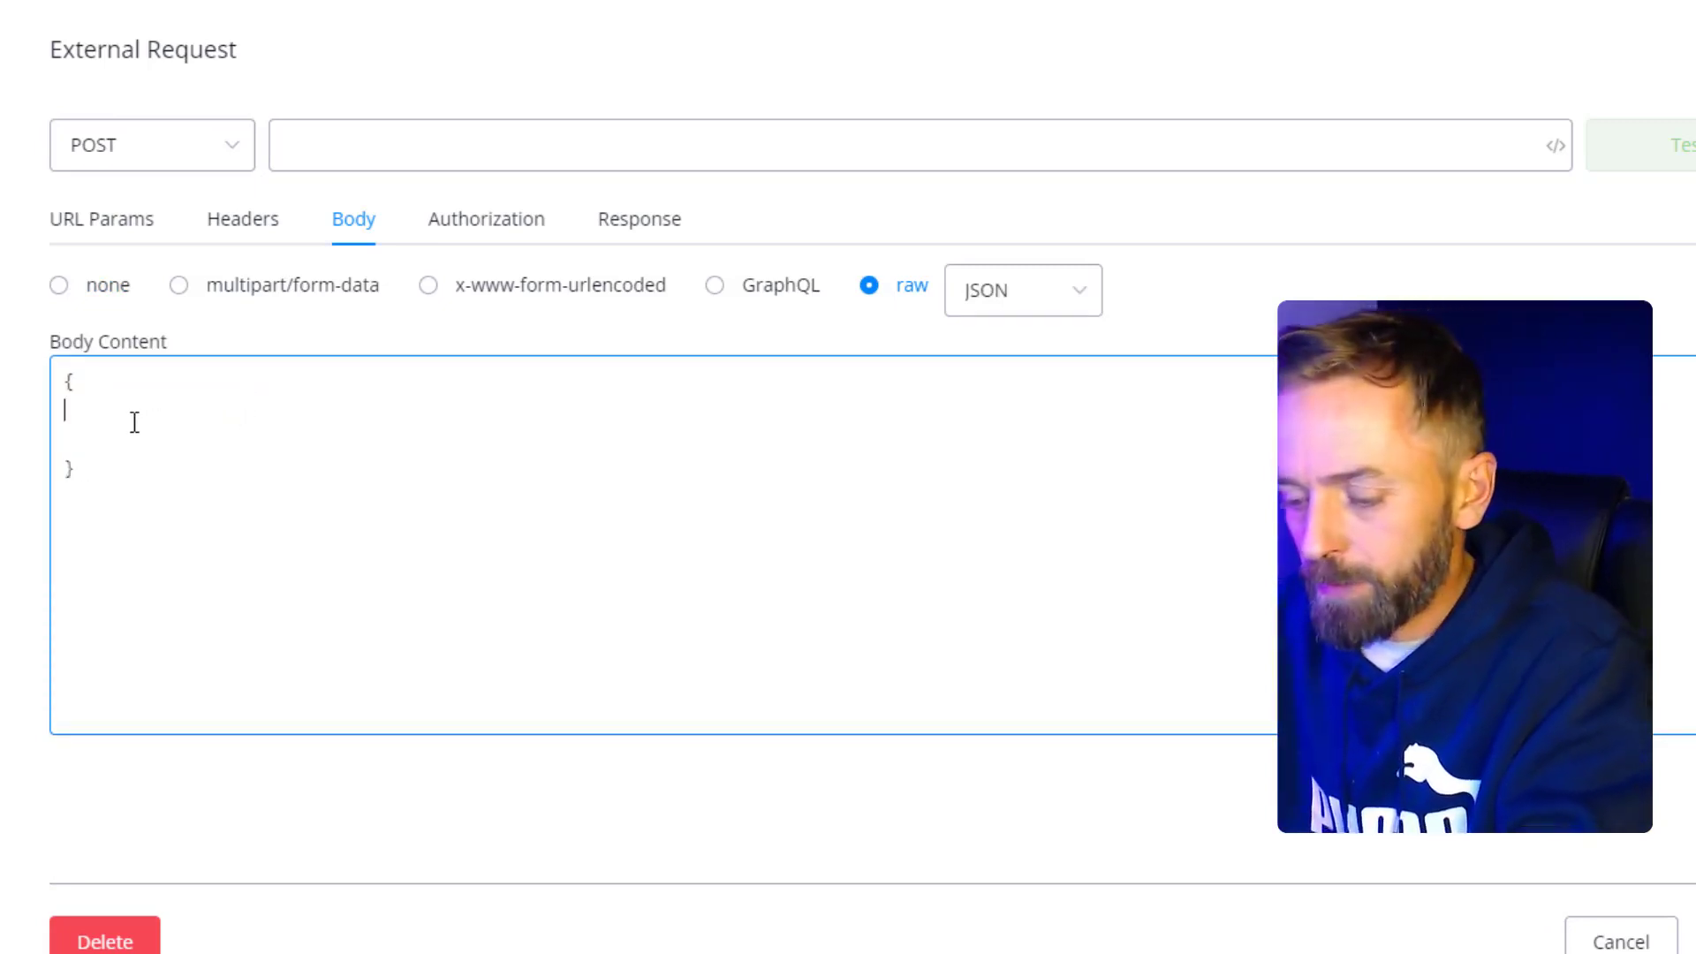
text(email: )
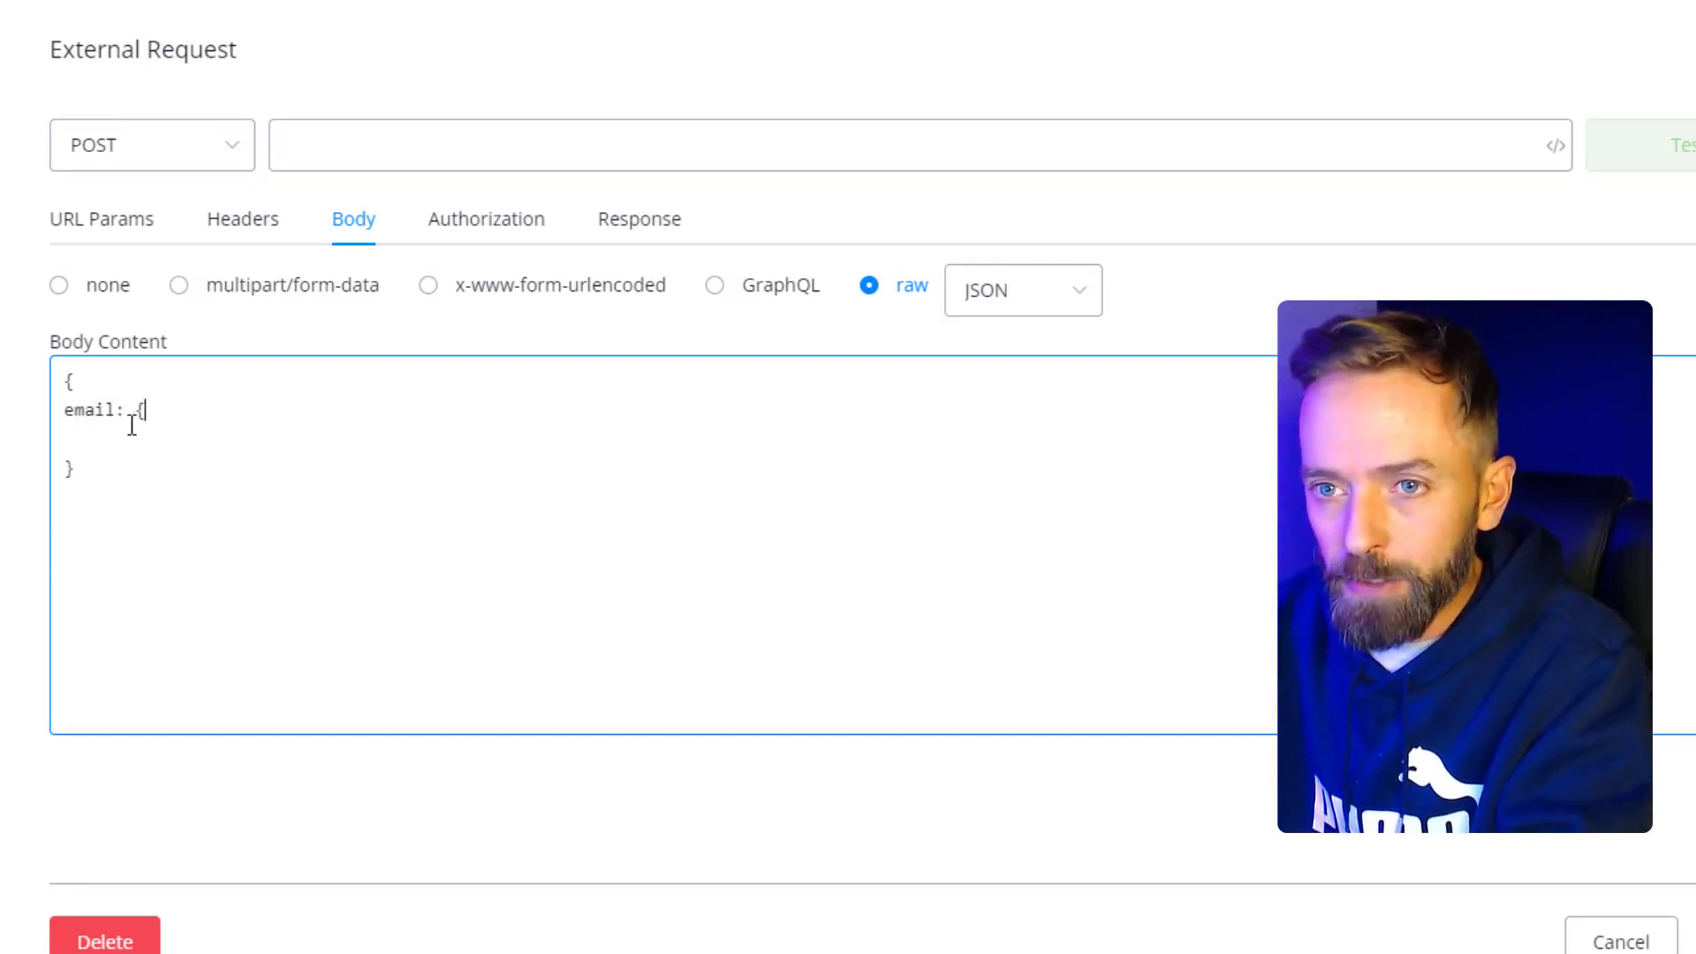
text({{email)
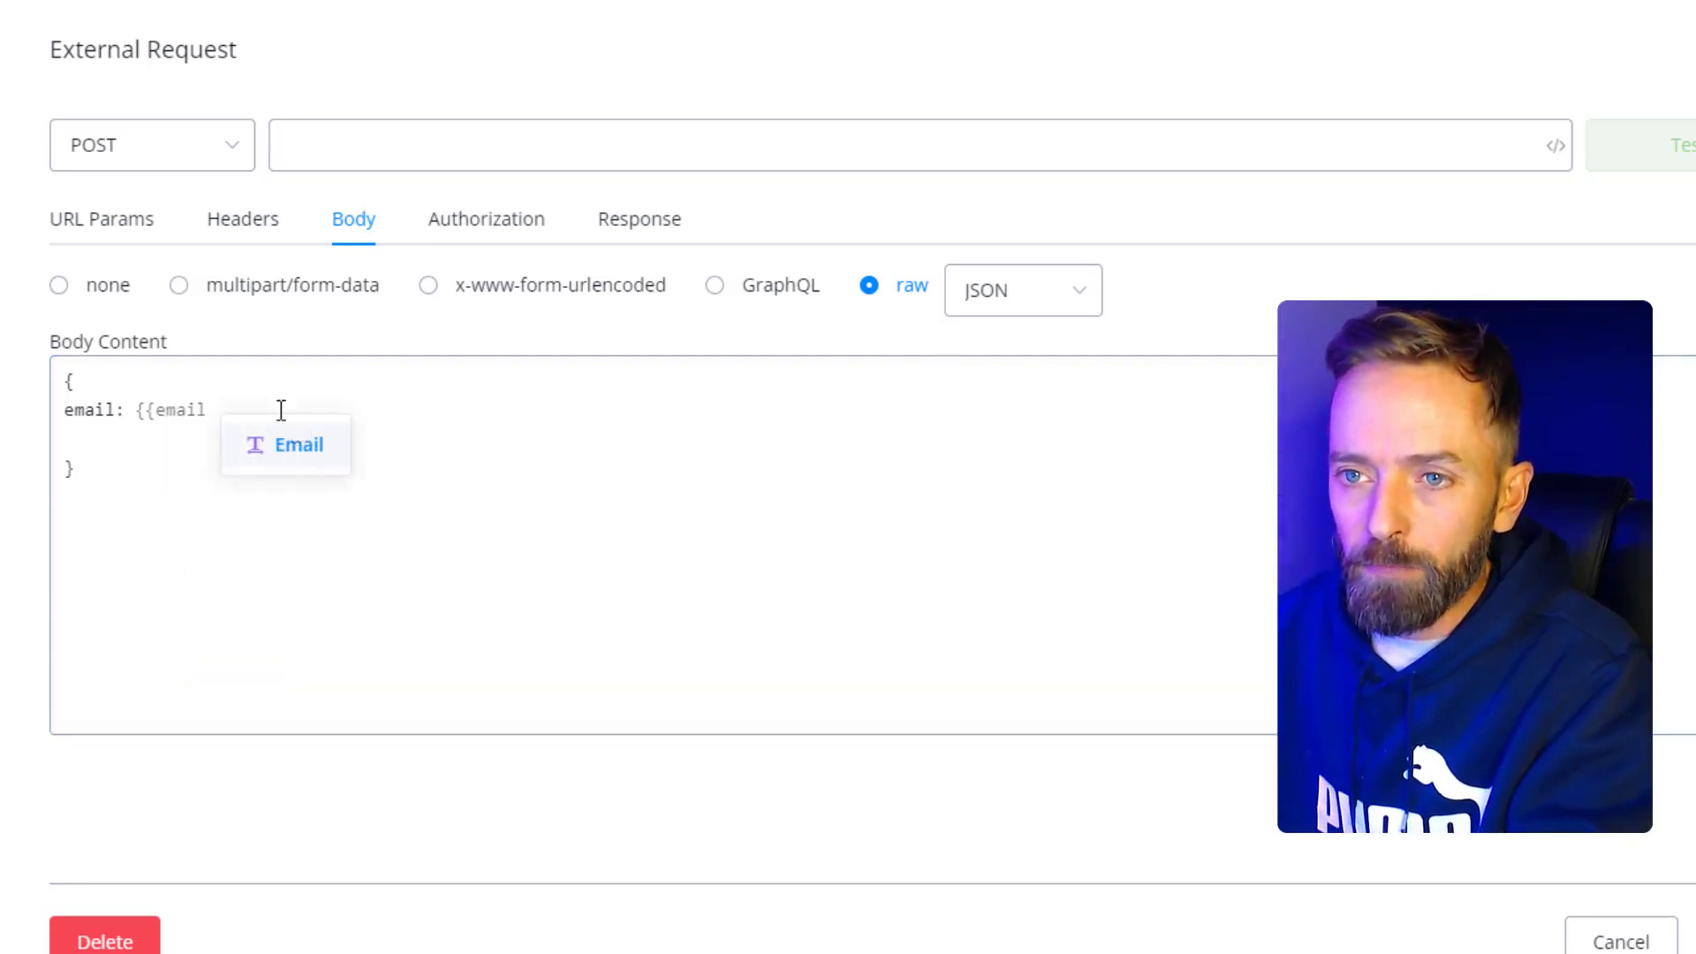
key(Return)
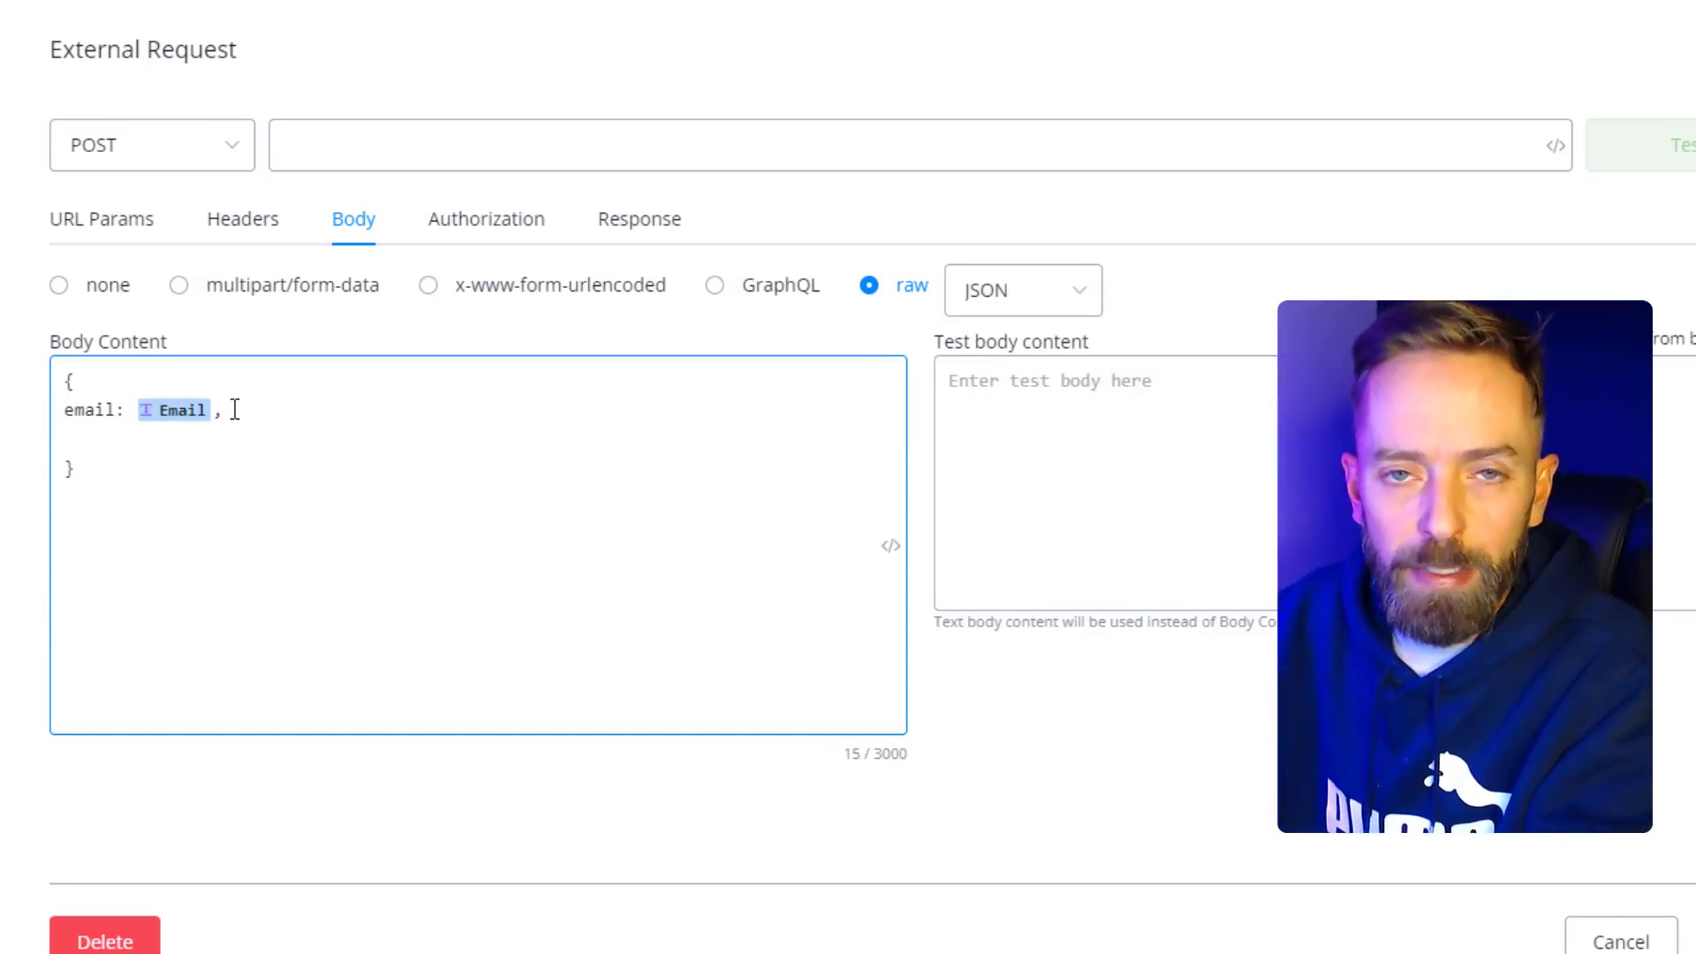
click(682, 337)
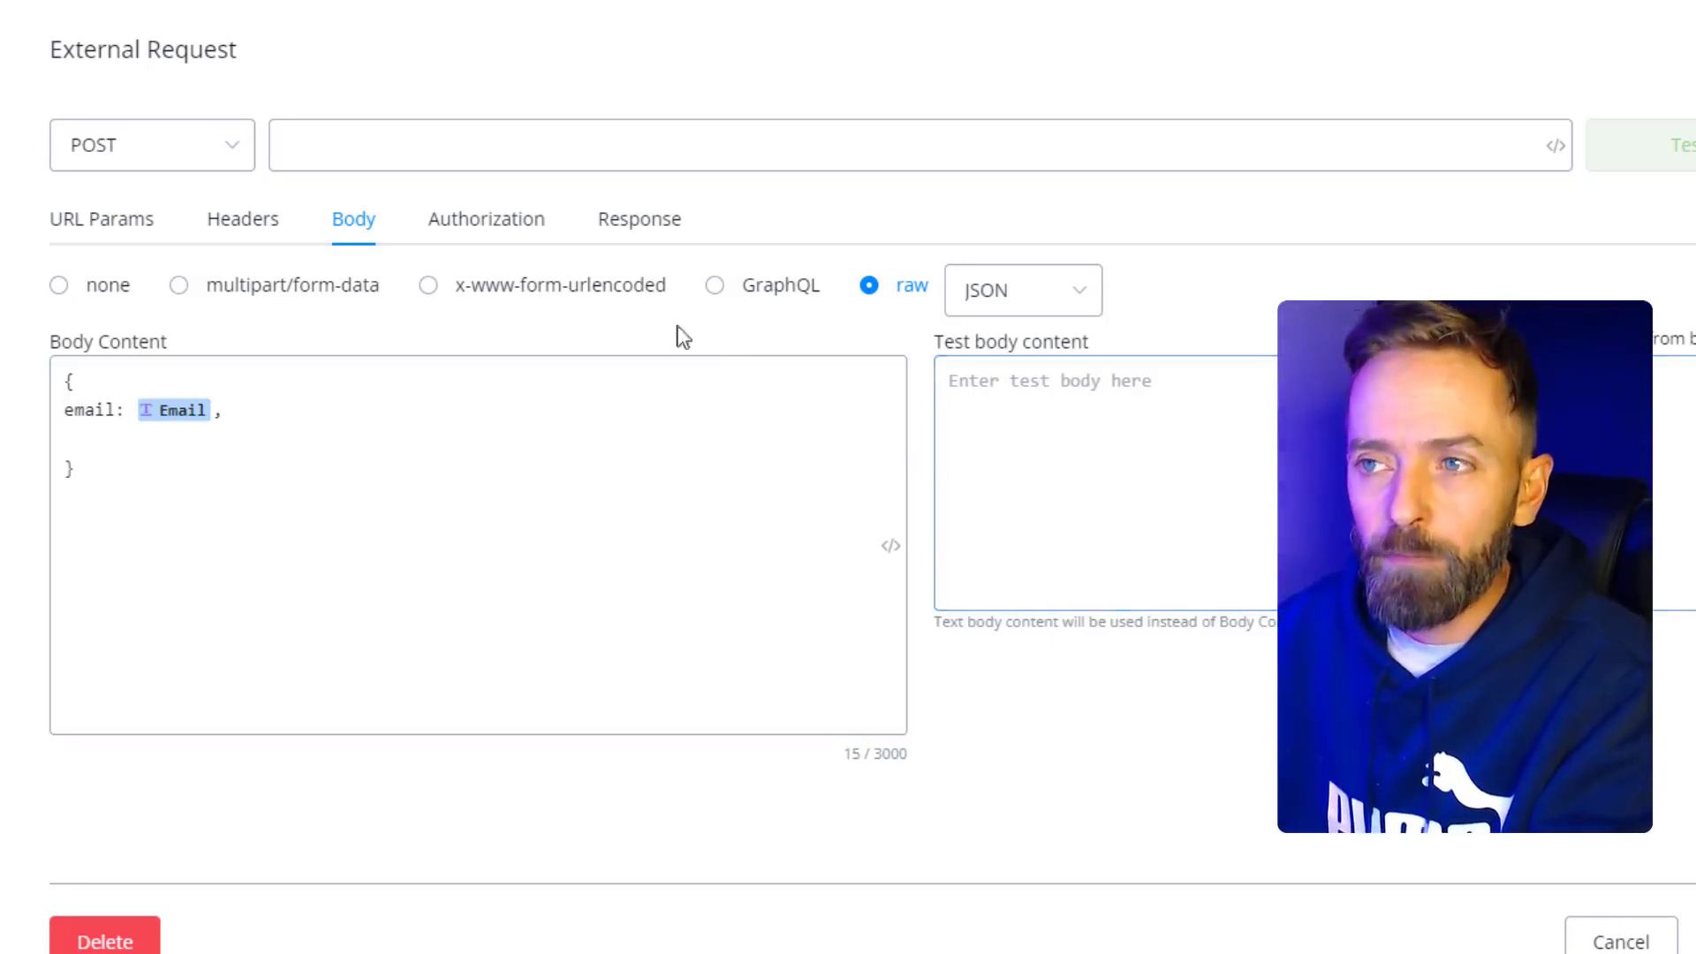
- Check Authorization (left at No Auth) and the Response JSON Path field, then cancel to the canvas
click(487, 221)
click(254, 309)
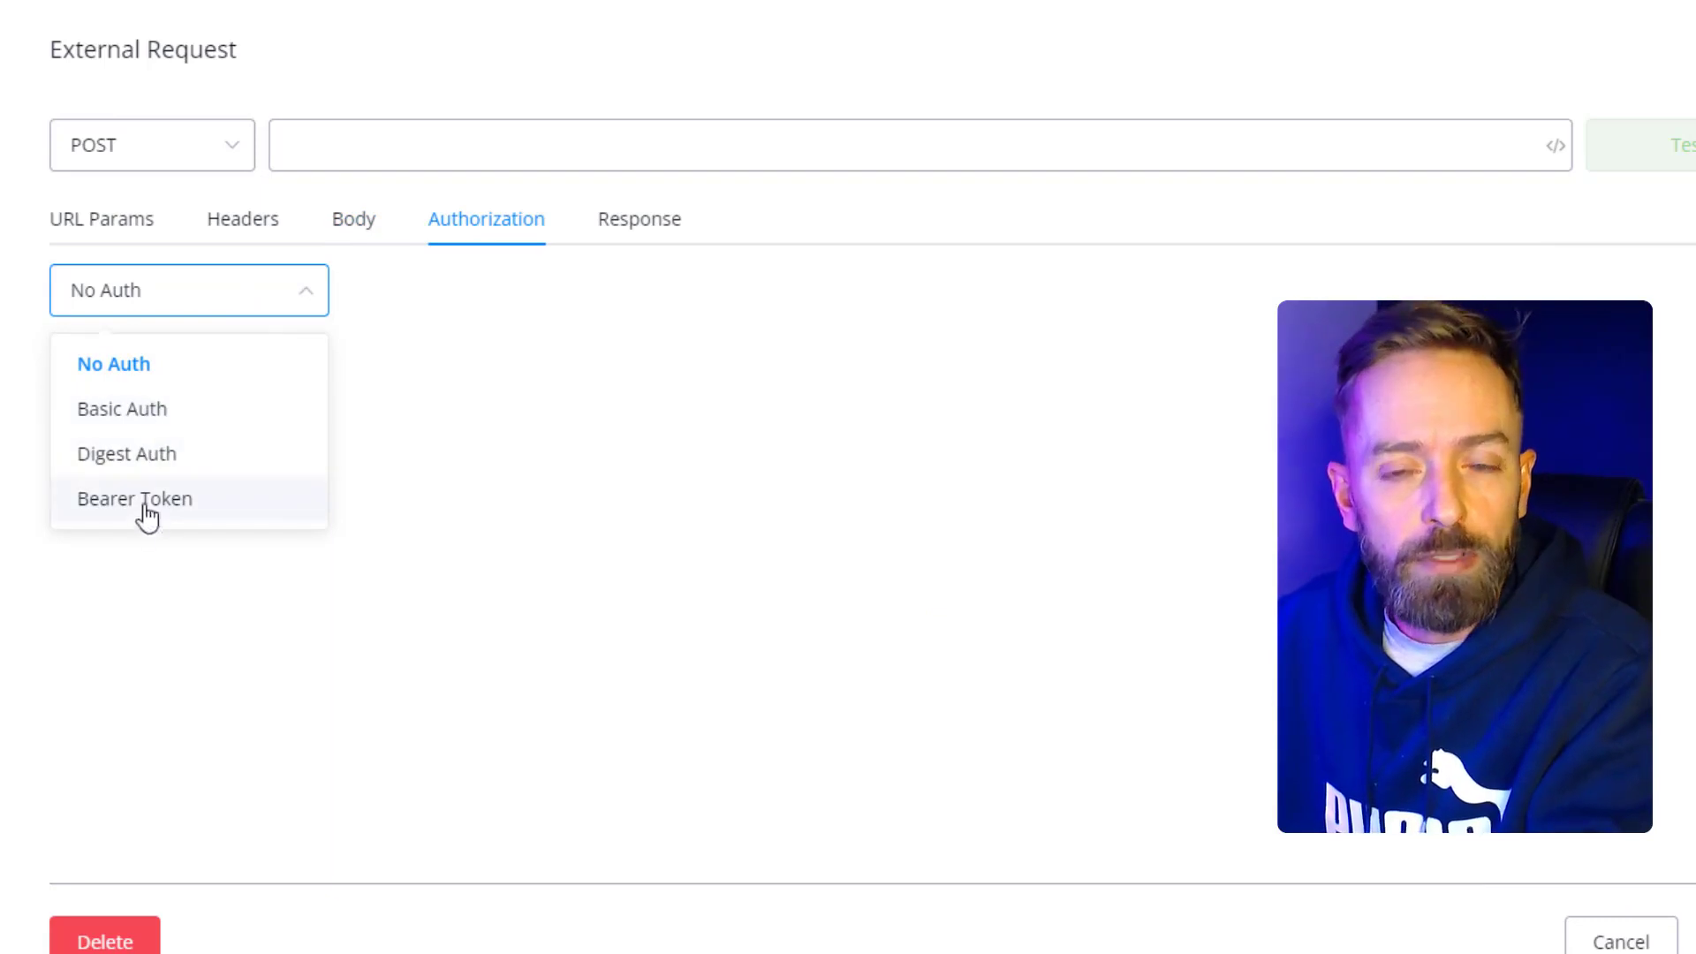
click(426, 278)
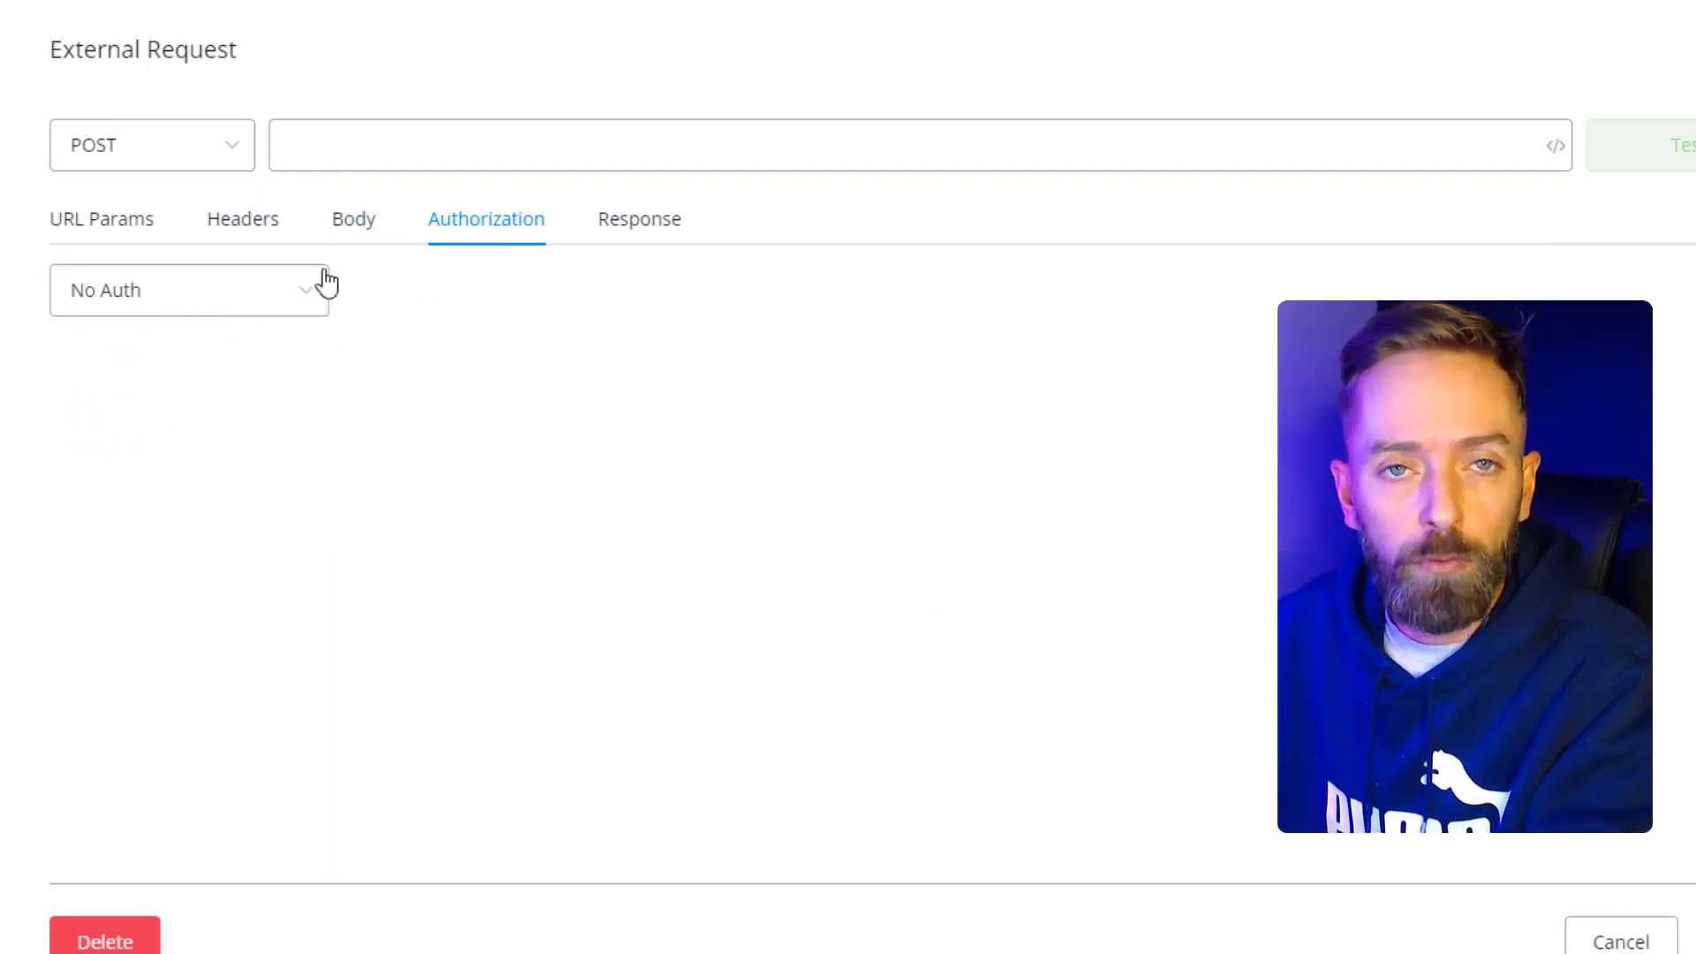
click(628, 231)
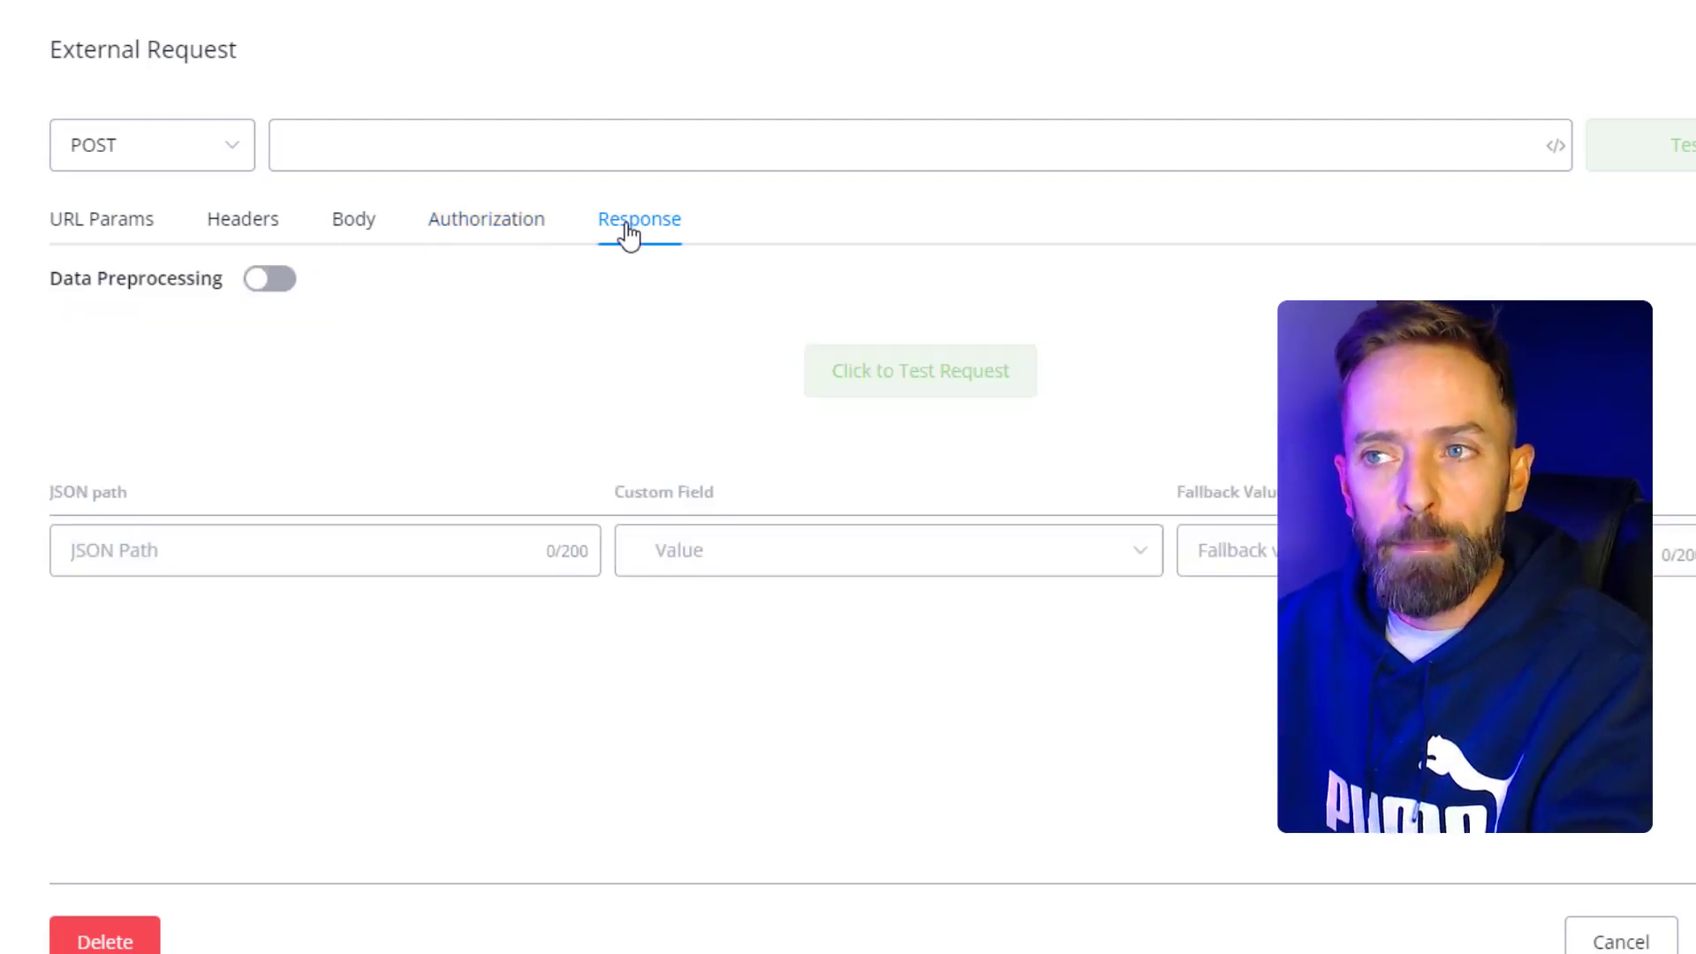
click(191, 557)
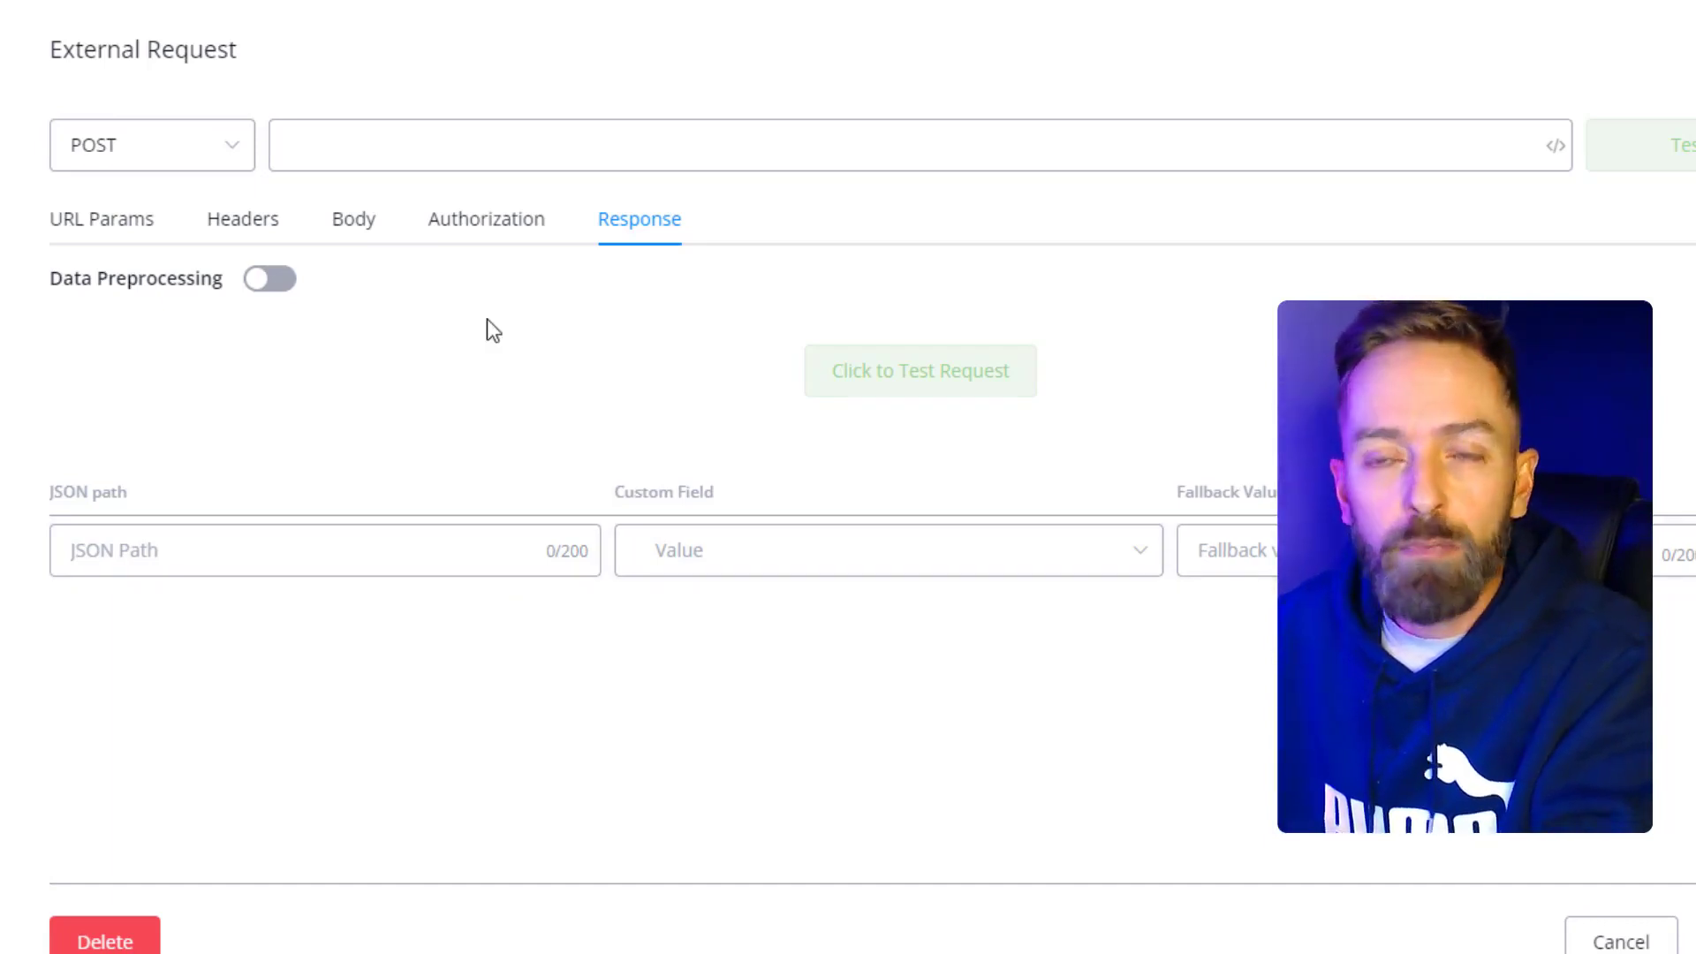
click(1622, 942)
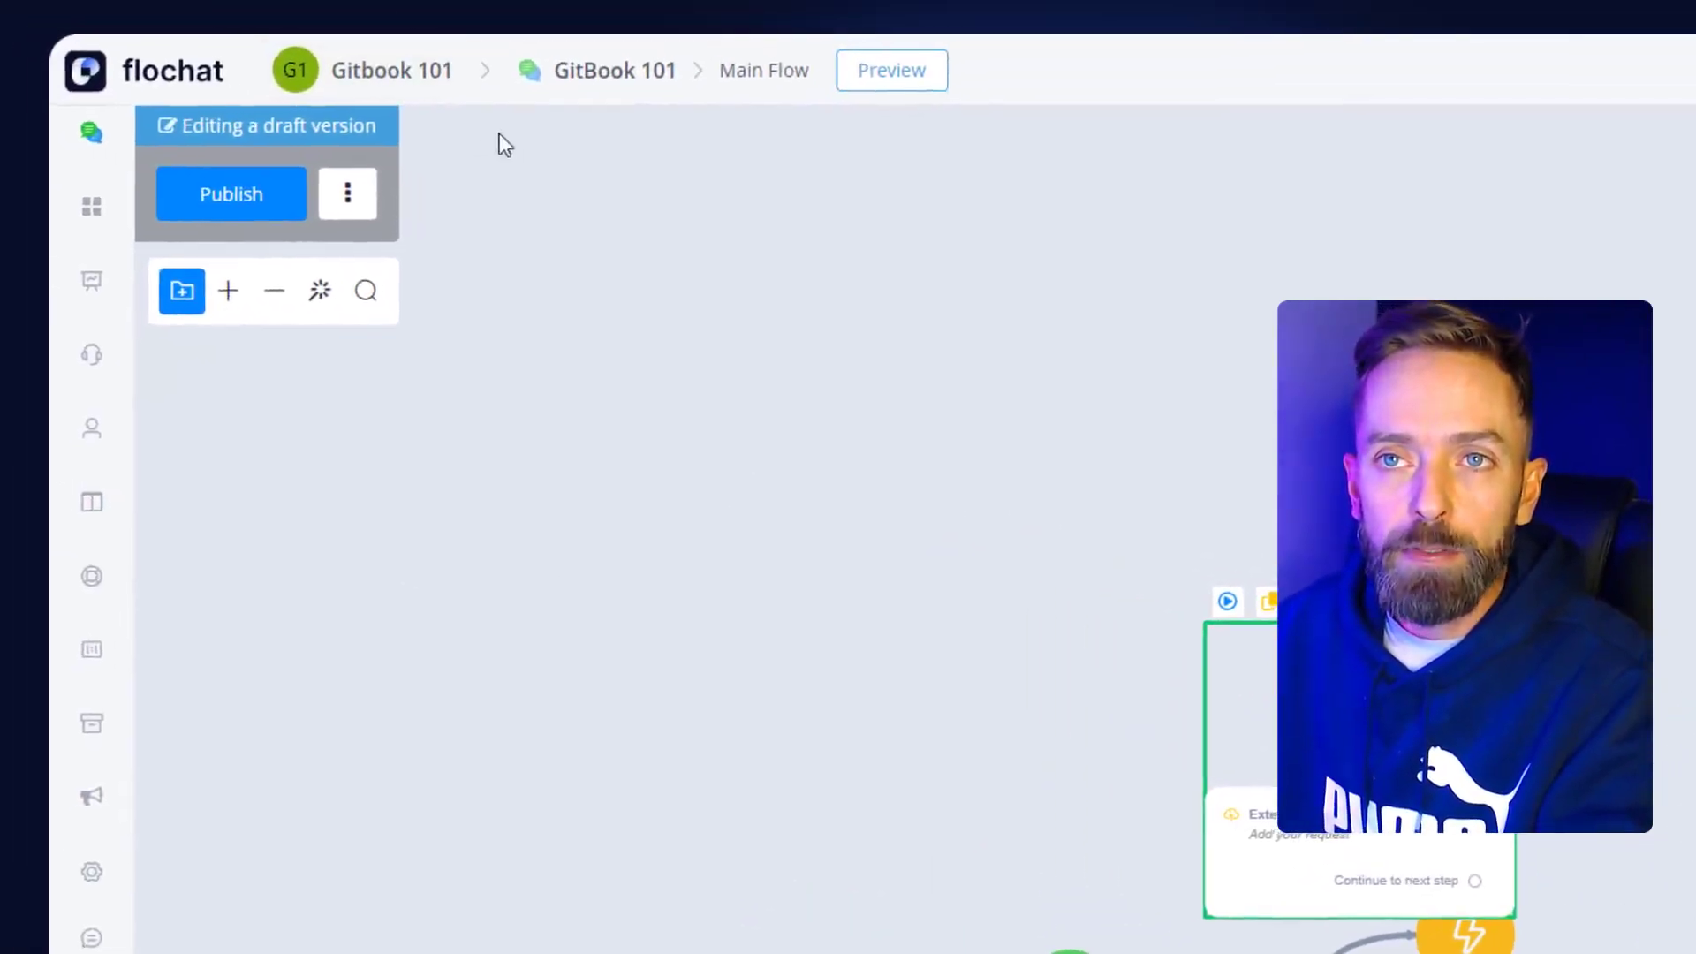
- From the Gitbook 101 dashboard, open Integrations and scroll through Twilio, SignalWire, Telnyx, Zapier, Make and Pabbly
click(381, 88)
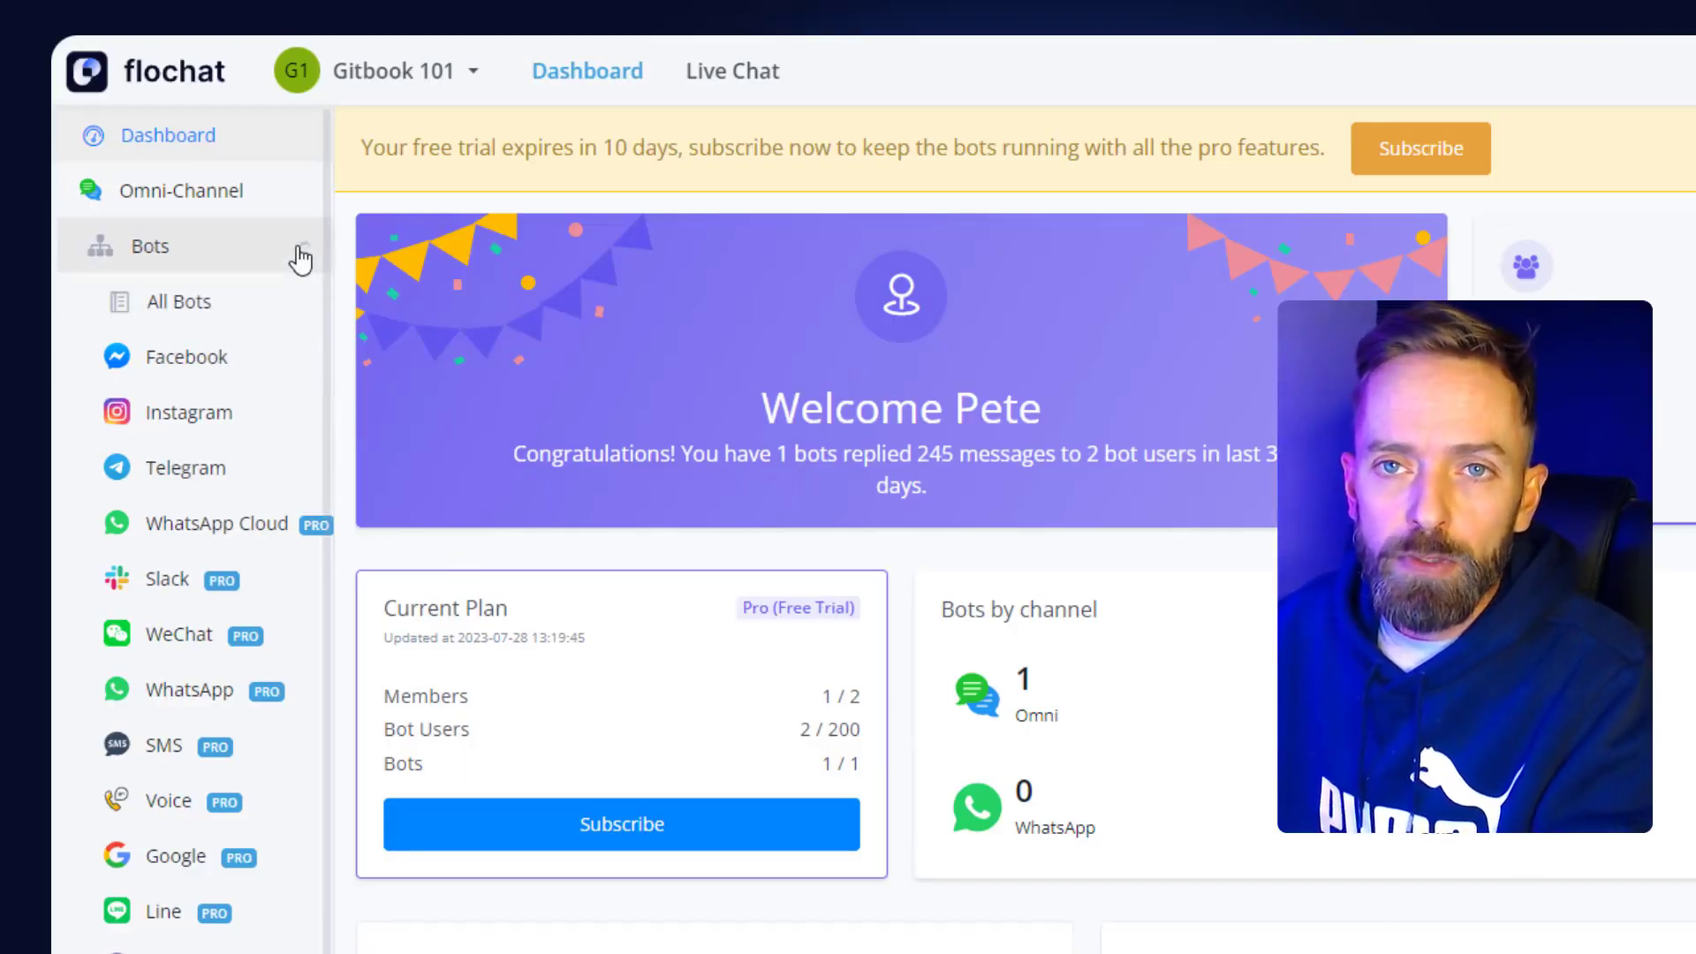
click(262, 258)
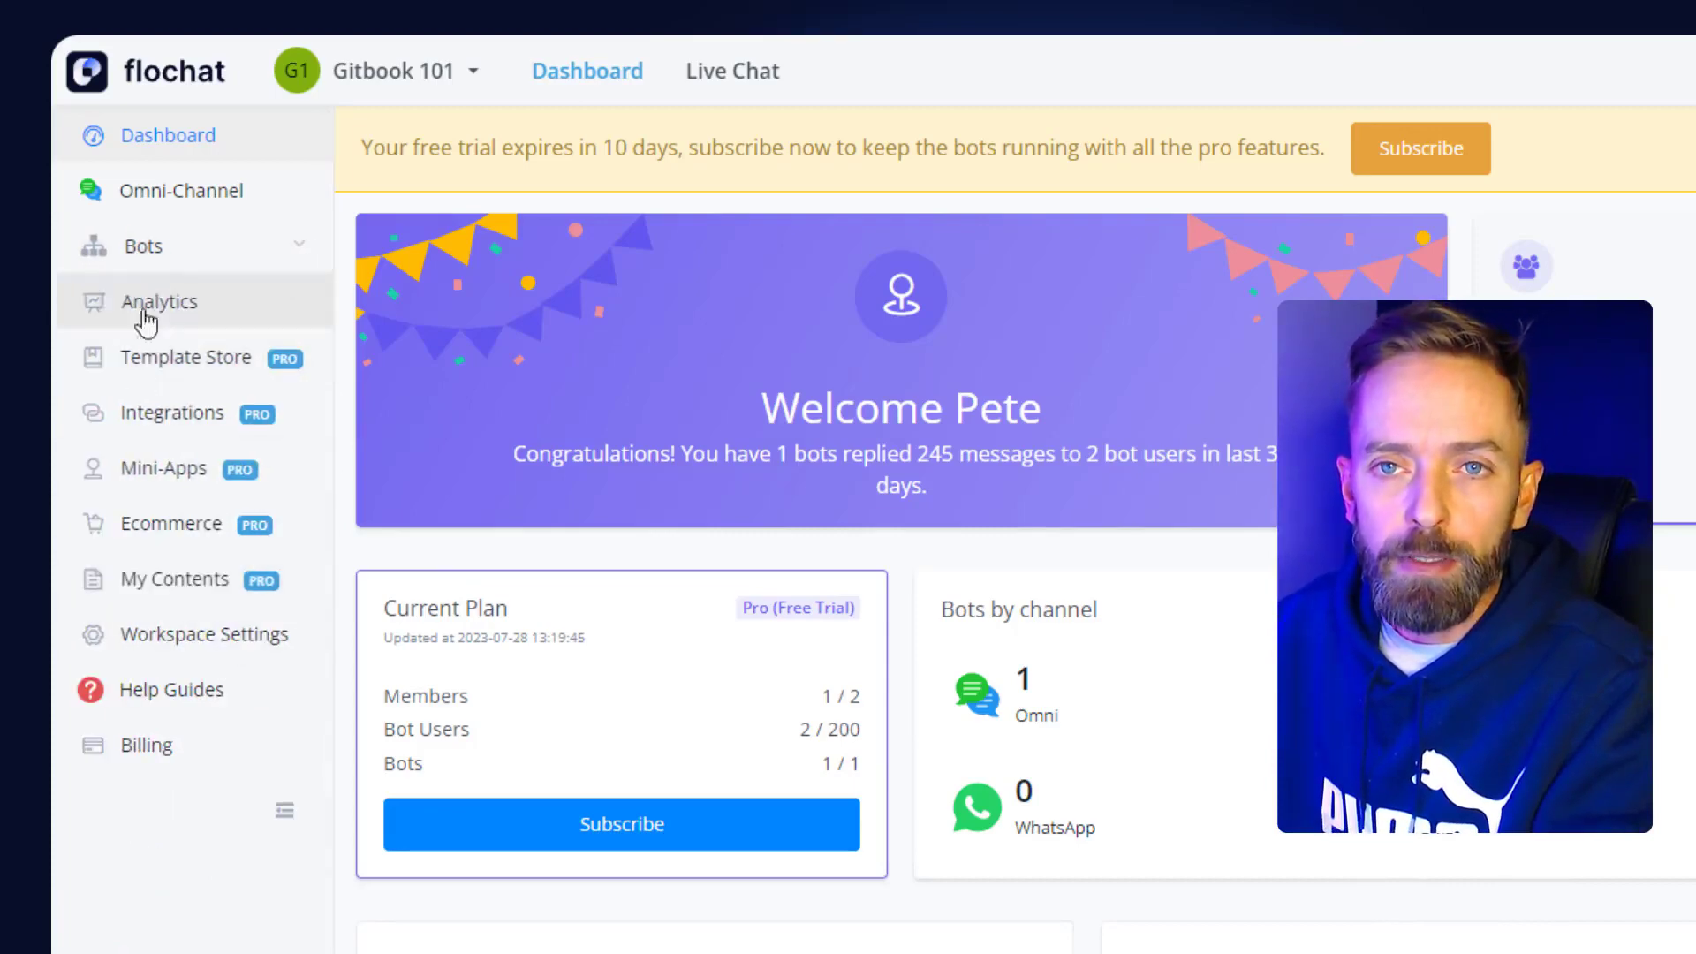
click(150, 424)
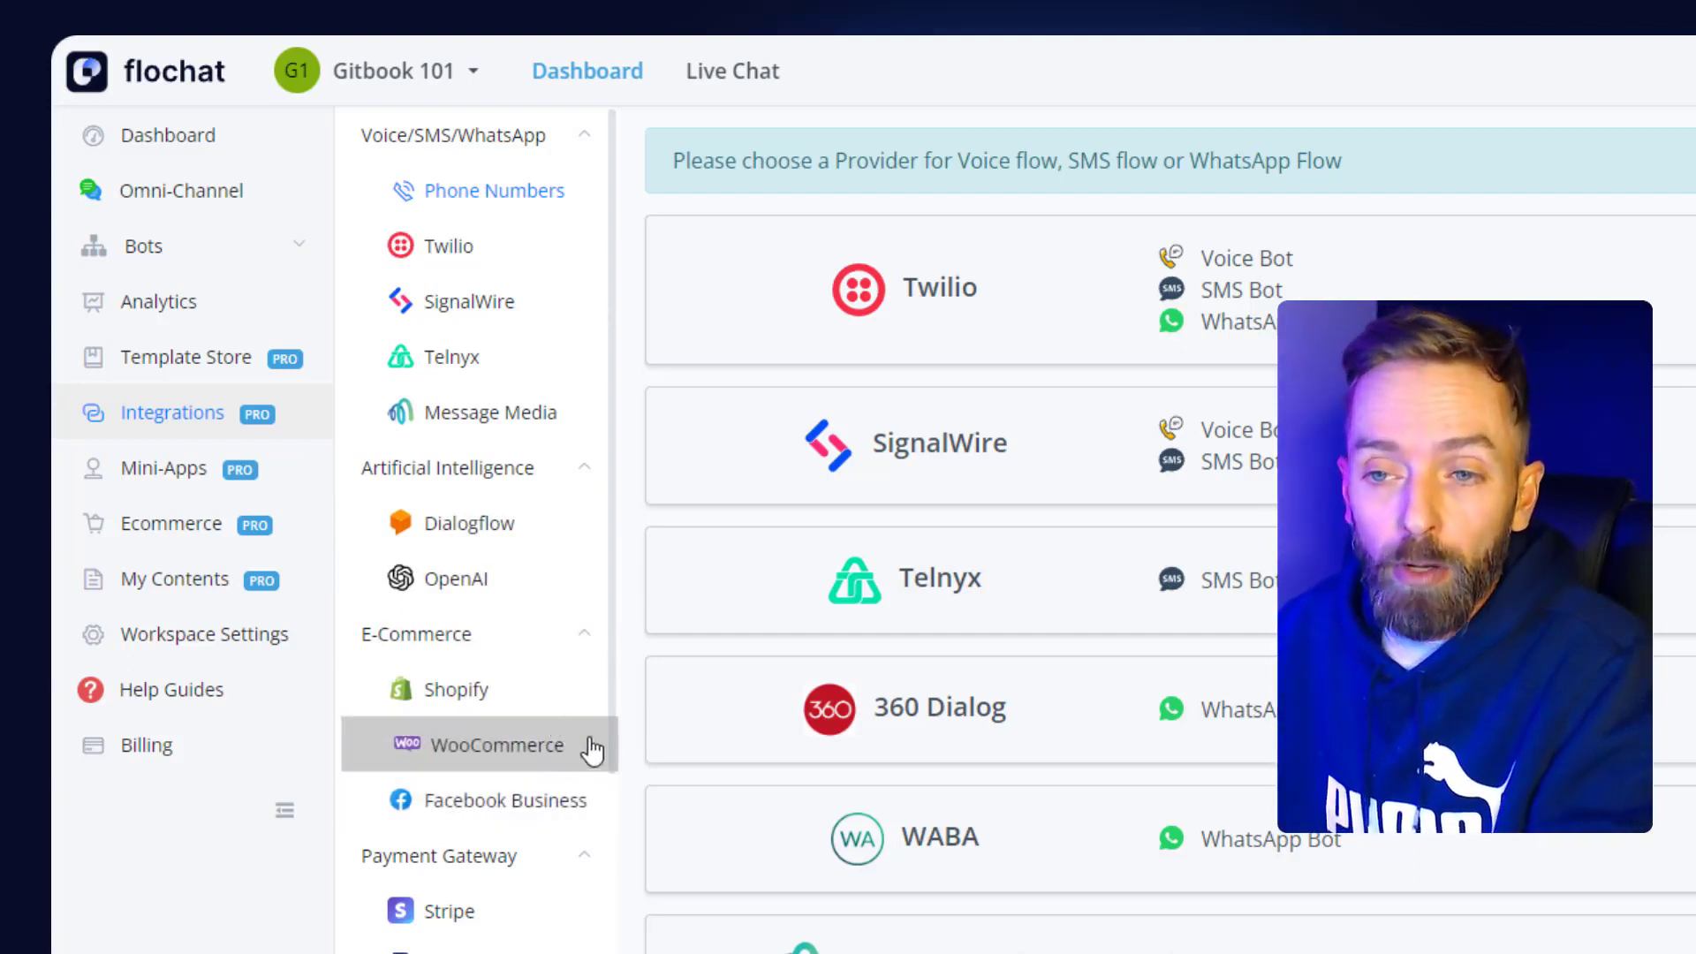
scroll(616, 698, down, 3)
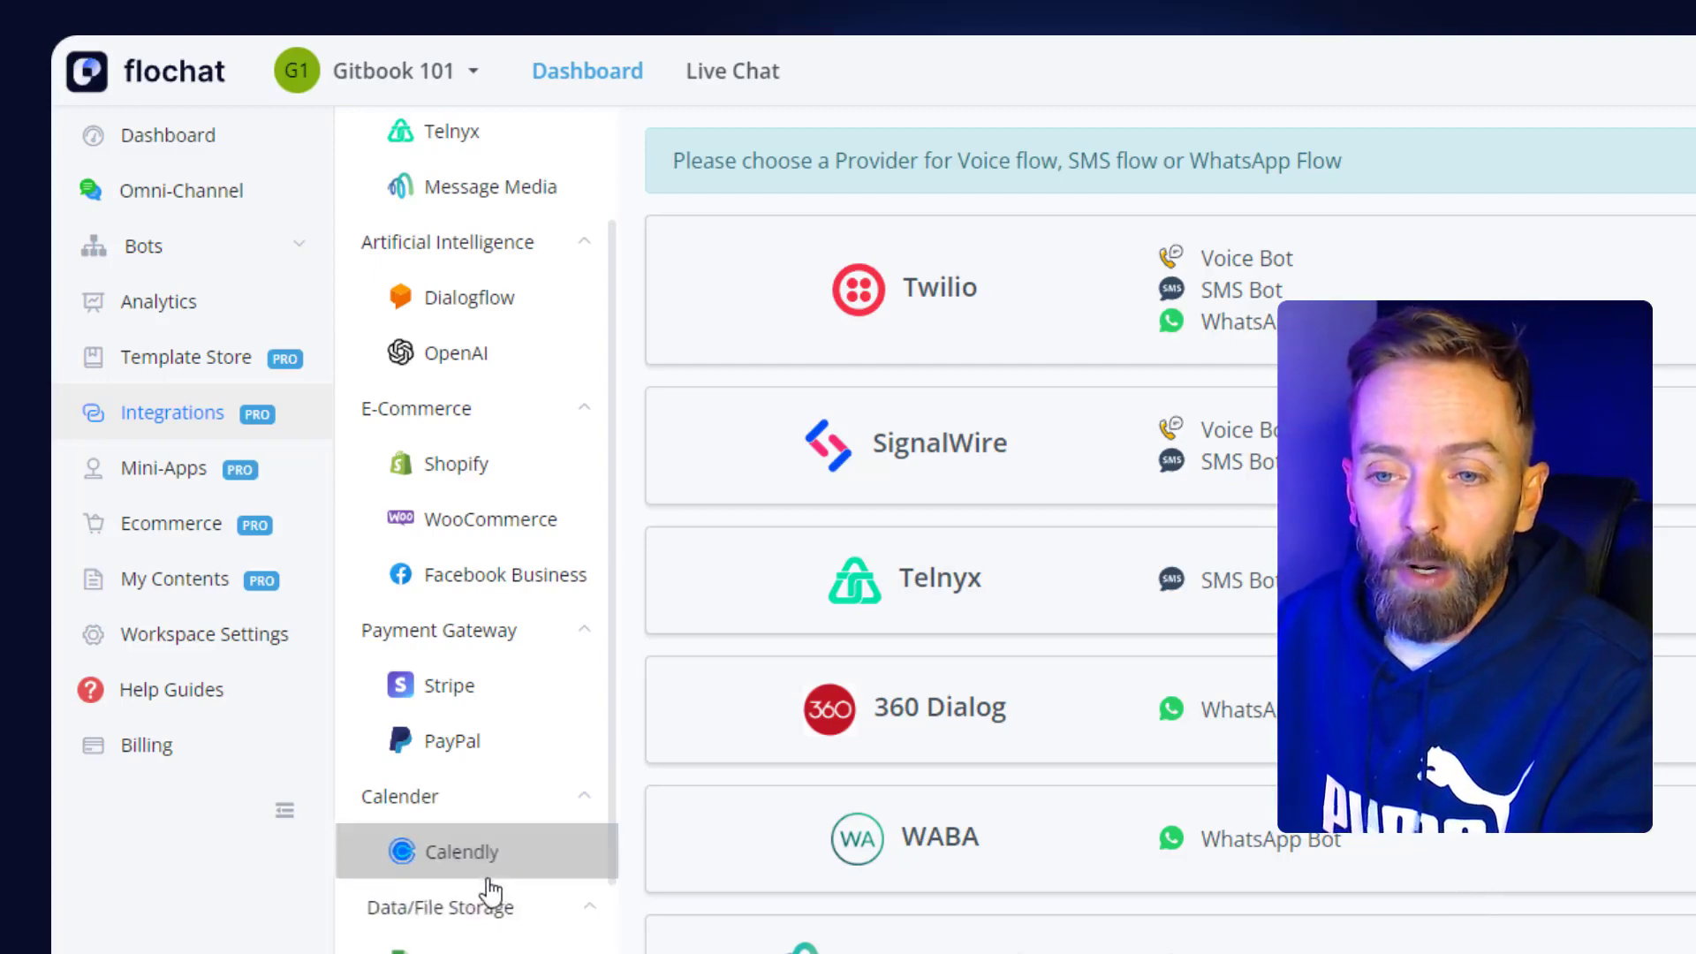
scroll(591, 625, down, 5)
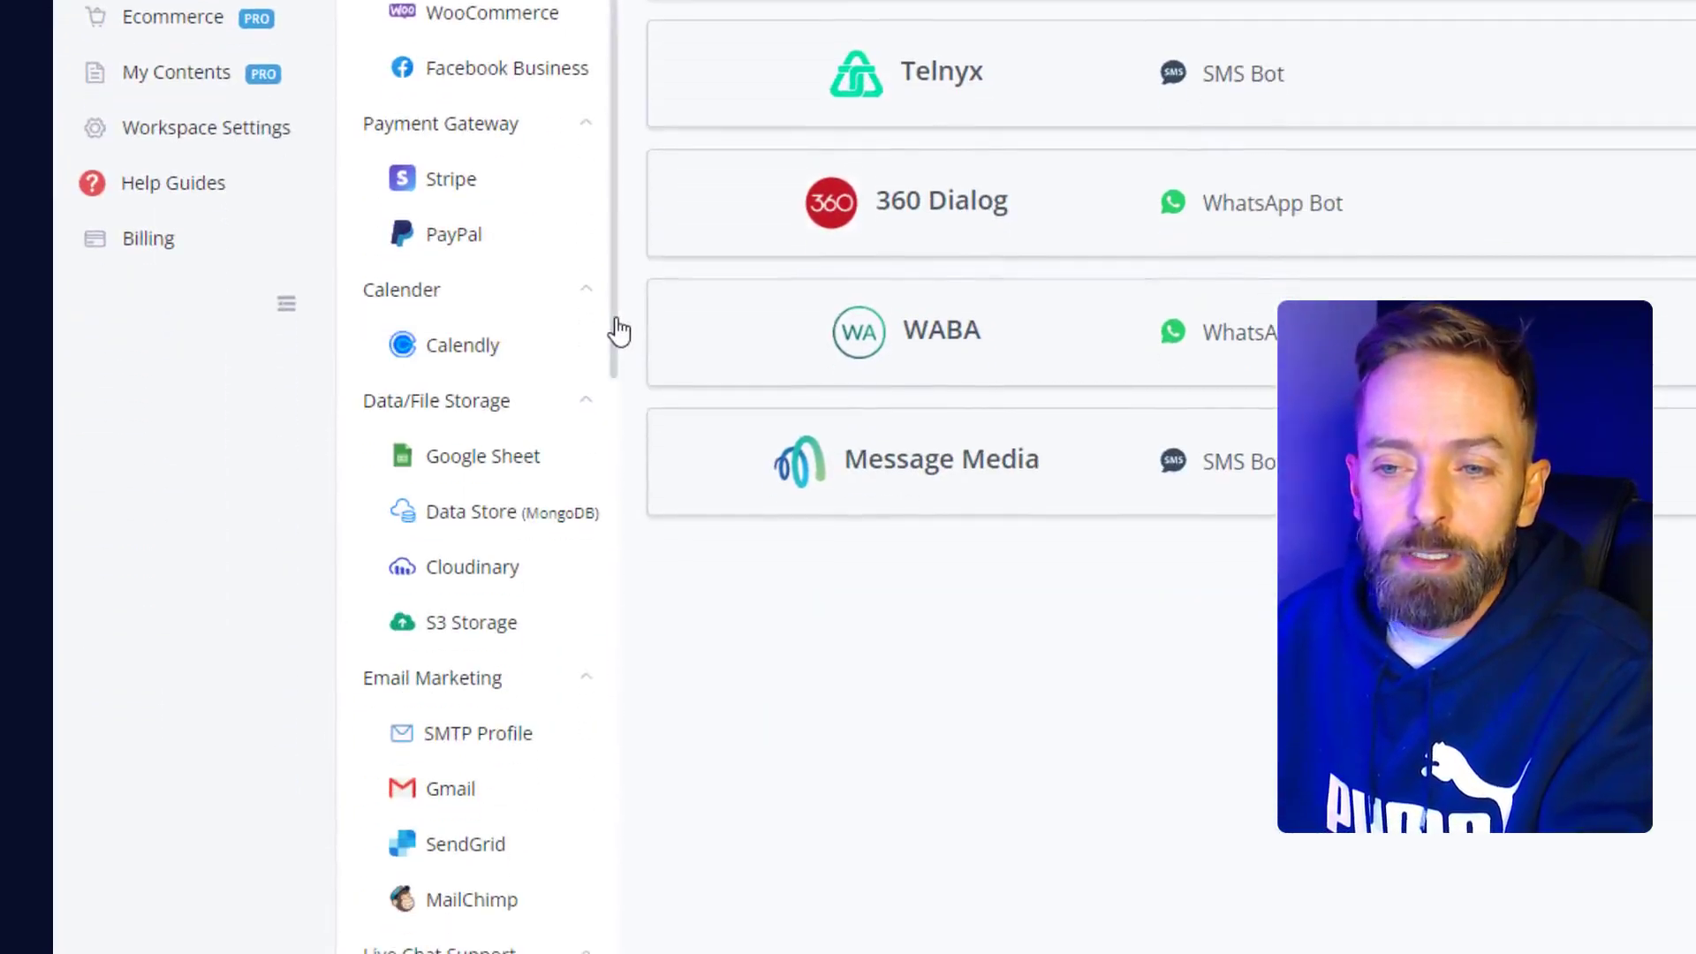
drag(617, 334, 617, 454)
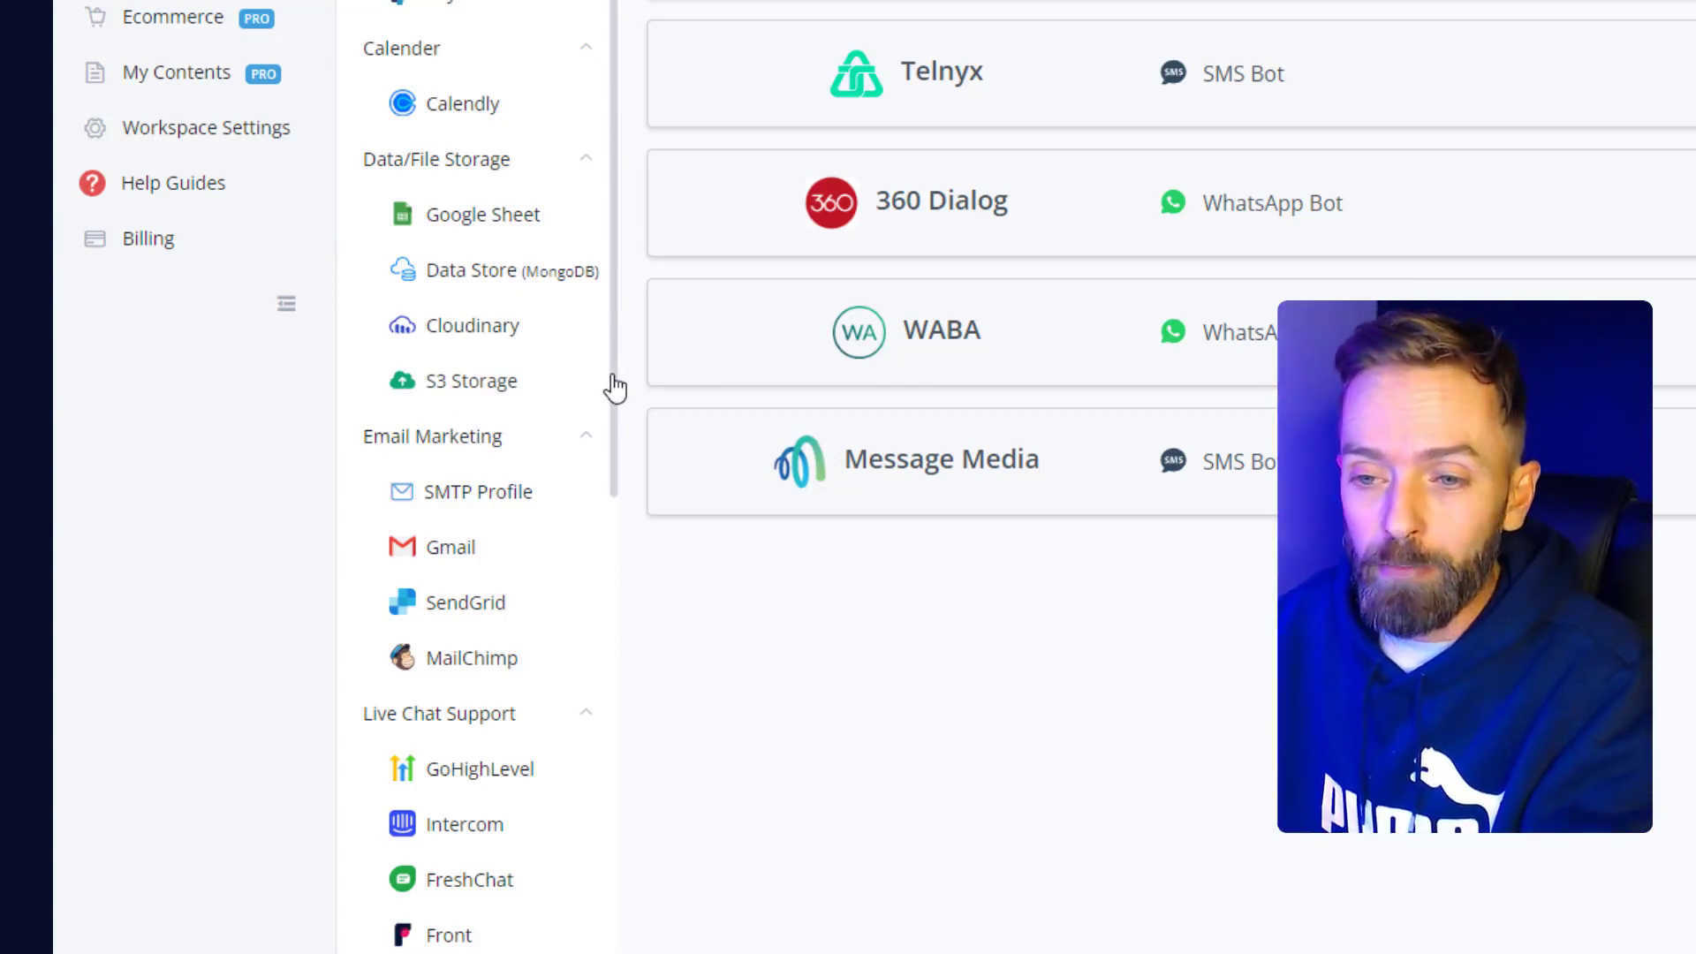
drag(616, 387, 617, 470)
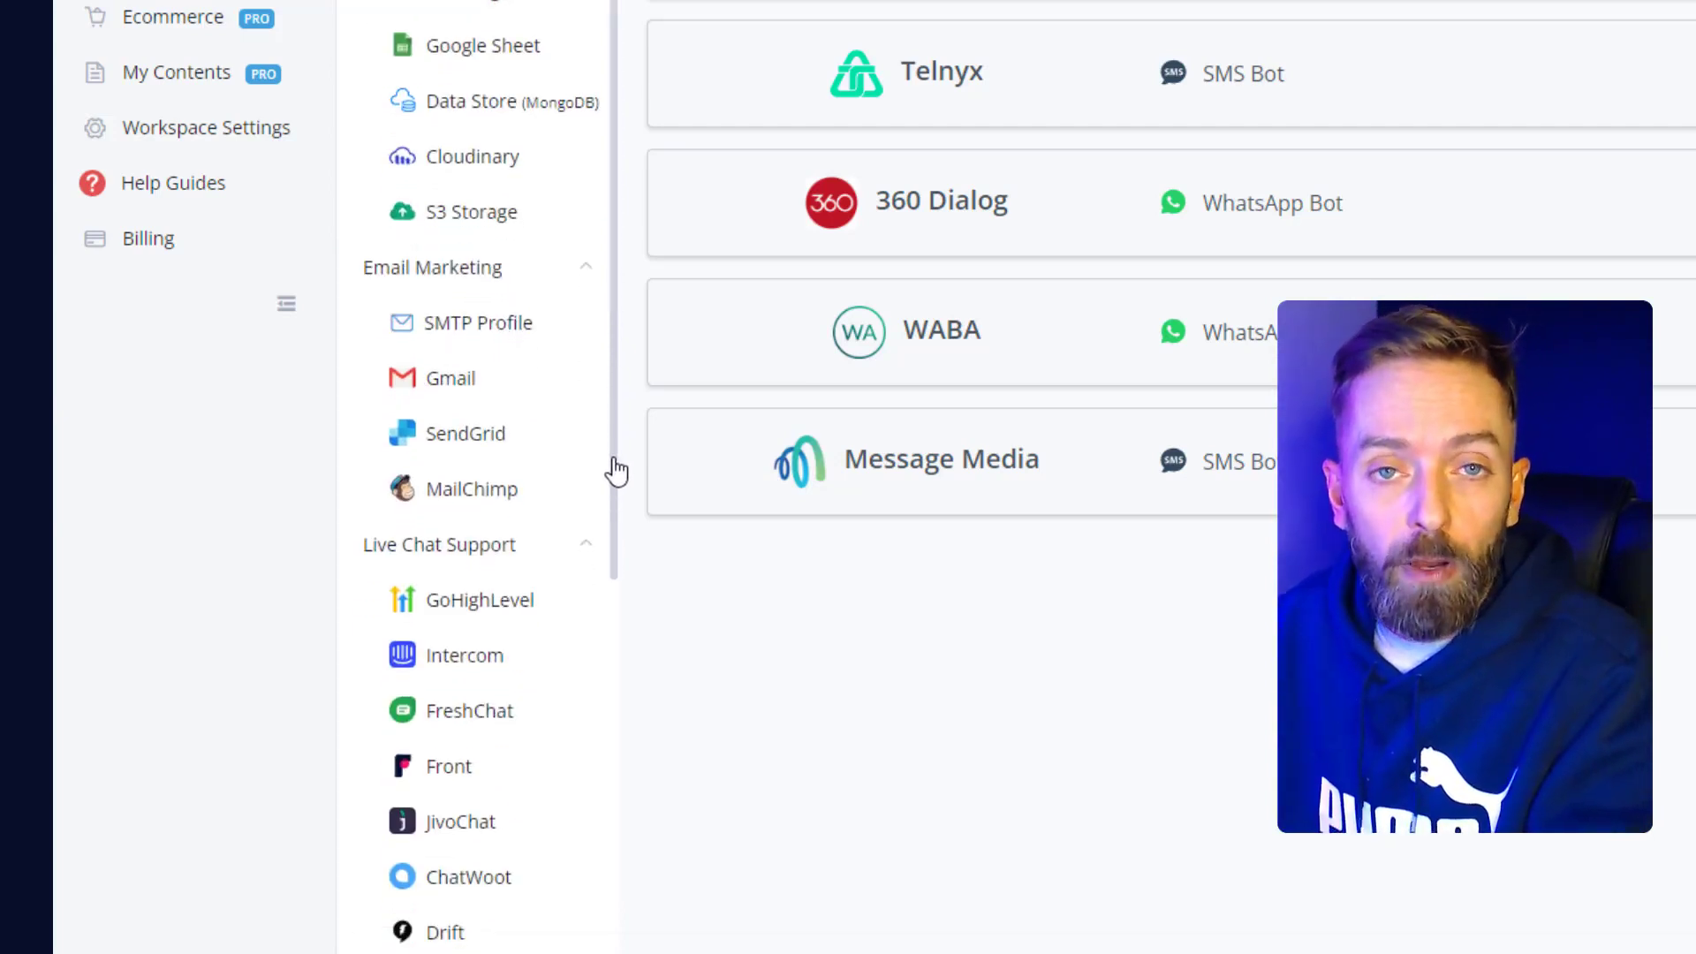
drag(616, 468, 623, 751)
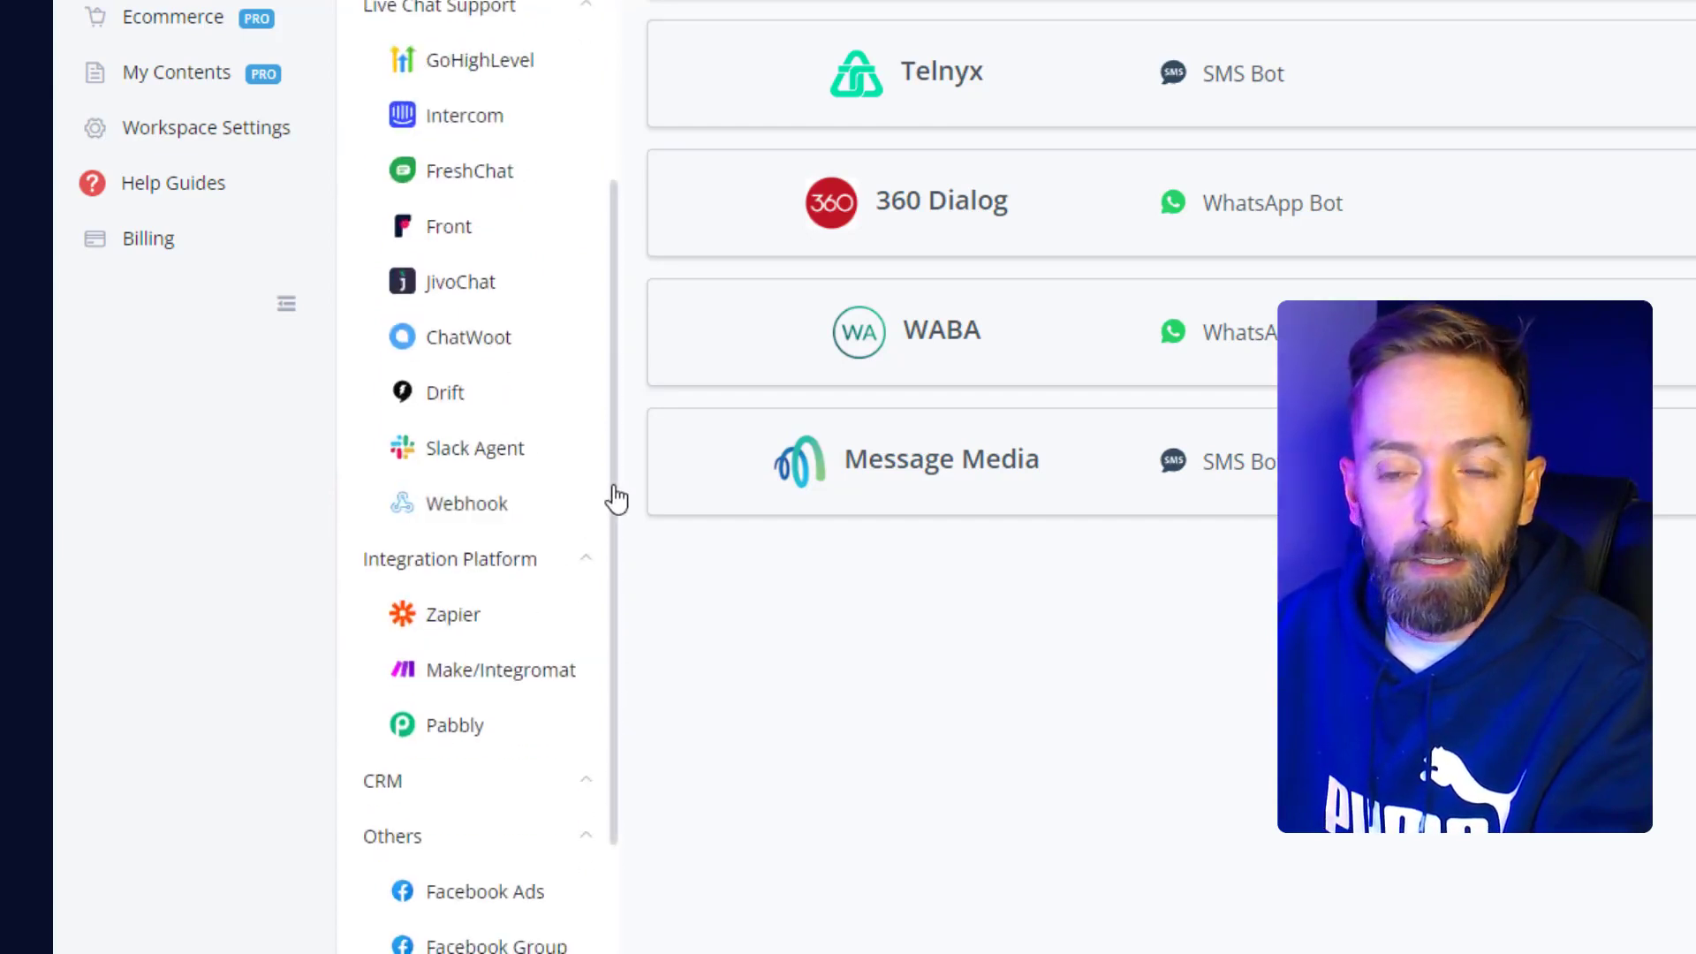
drag(615, 487, 628, 644)
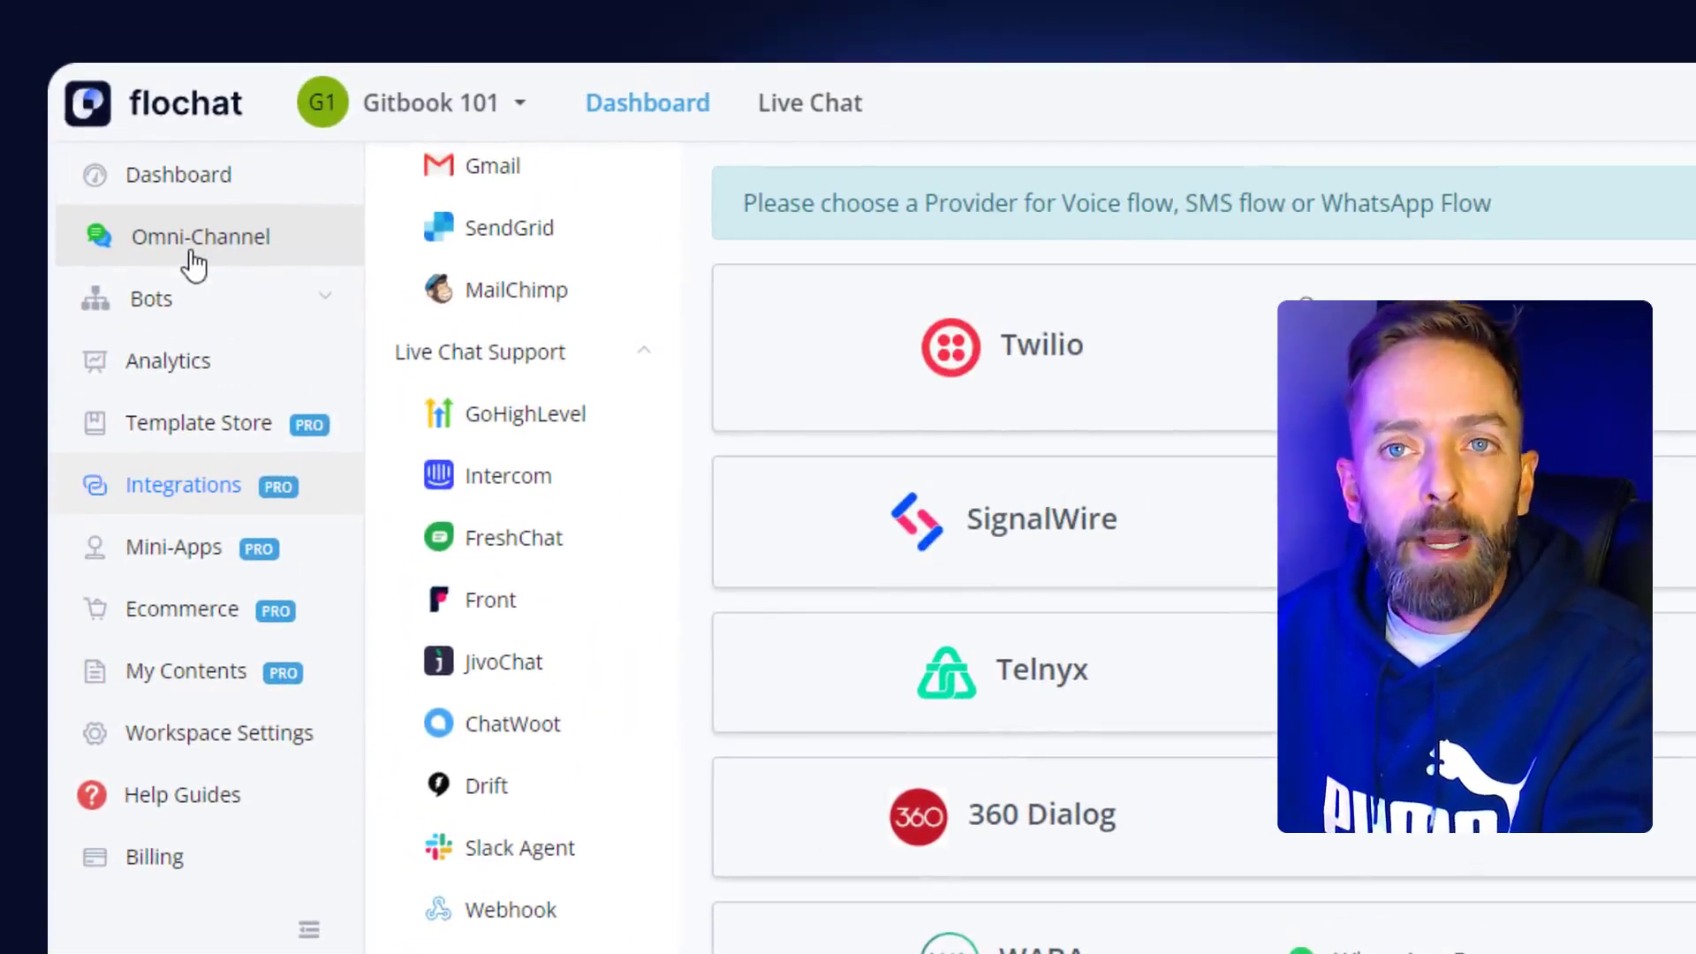
- Open the Omni Channel bot's flow and select the Action #3 node
click(195, 262)
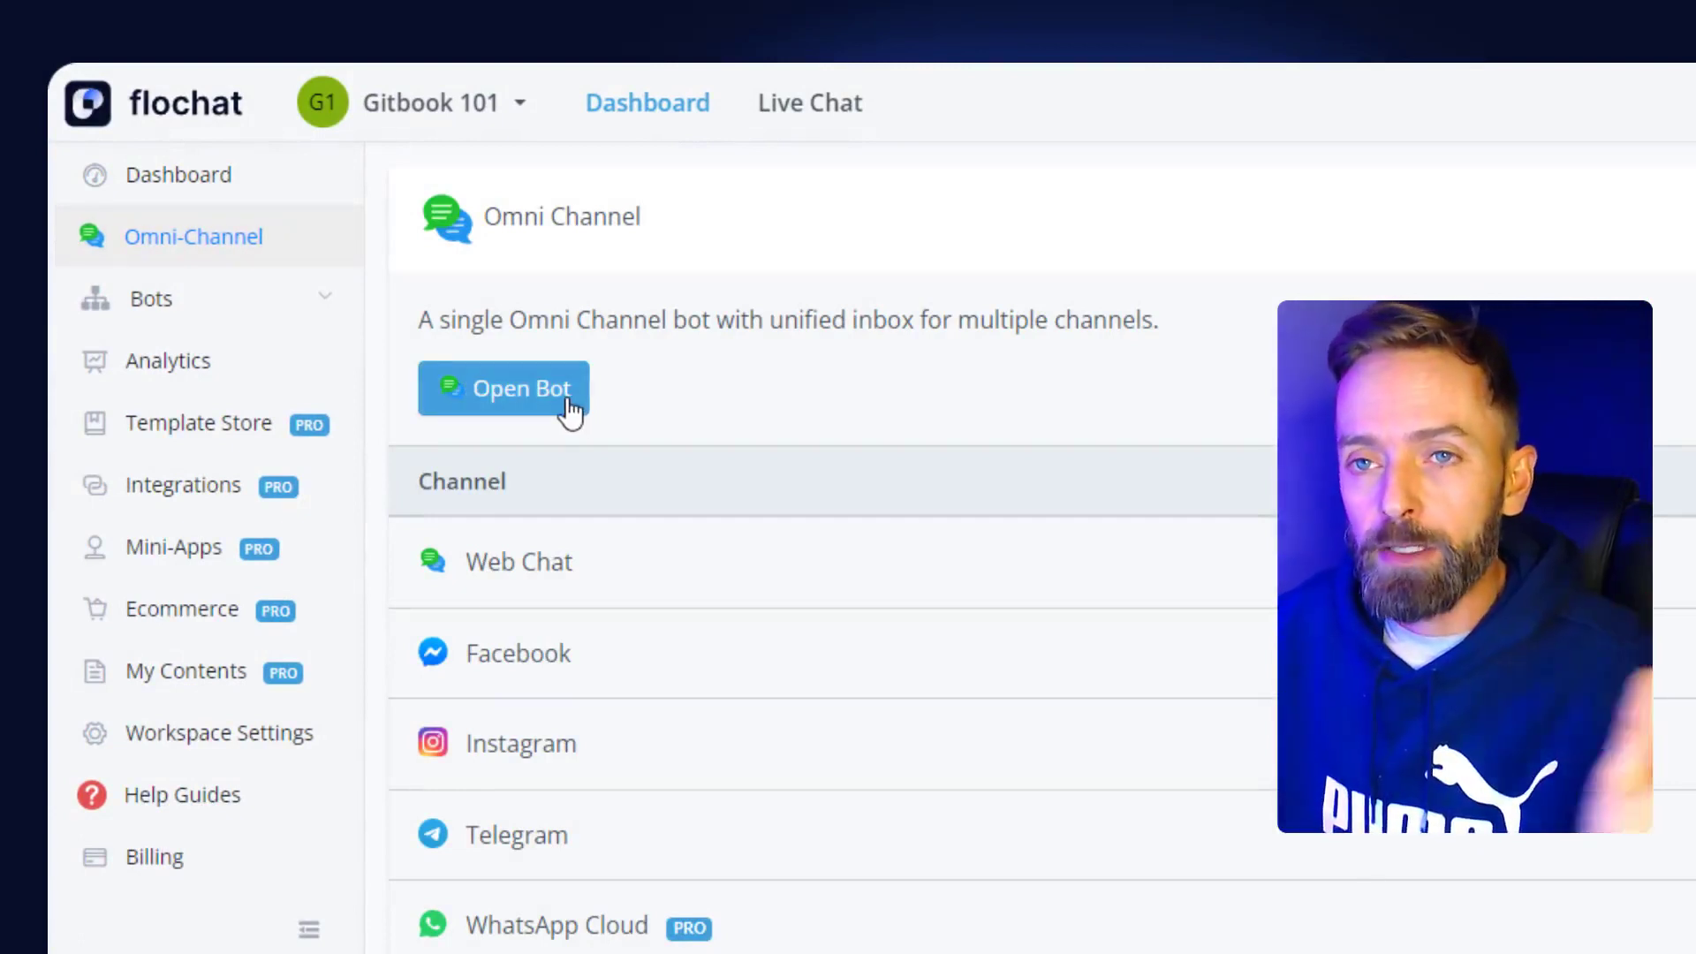
click(569, 408)
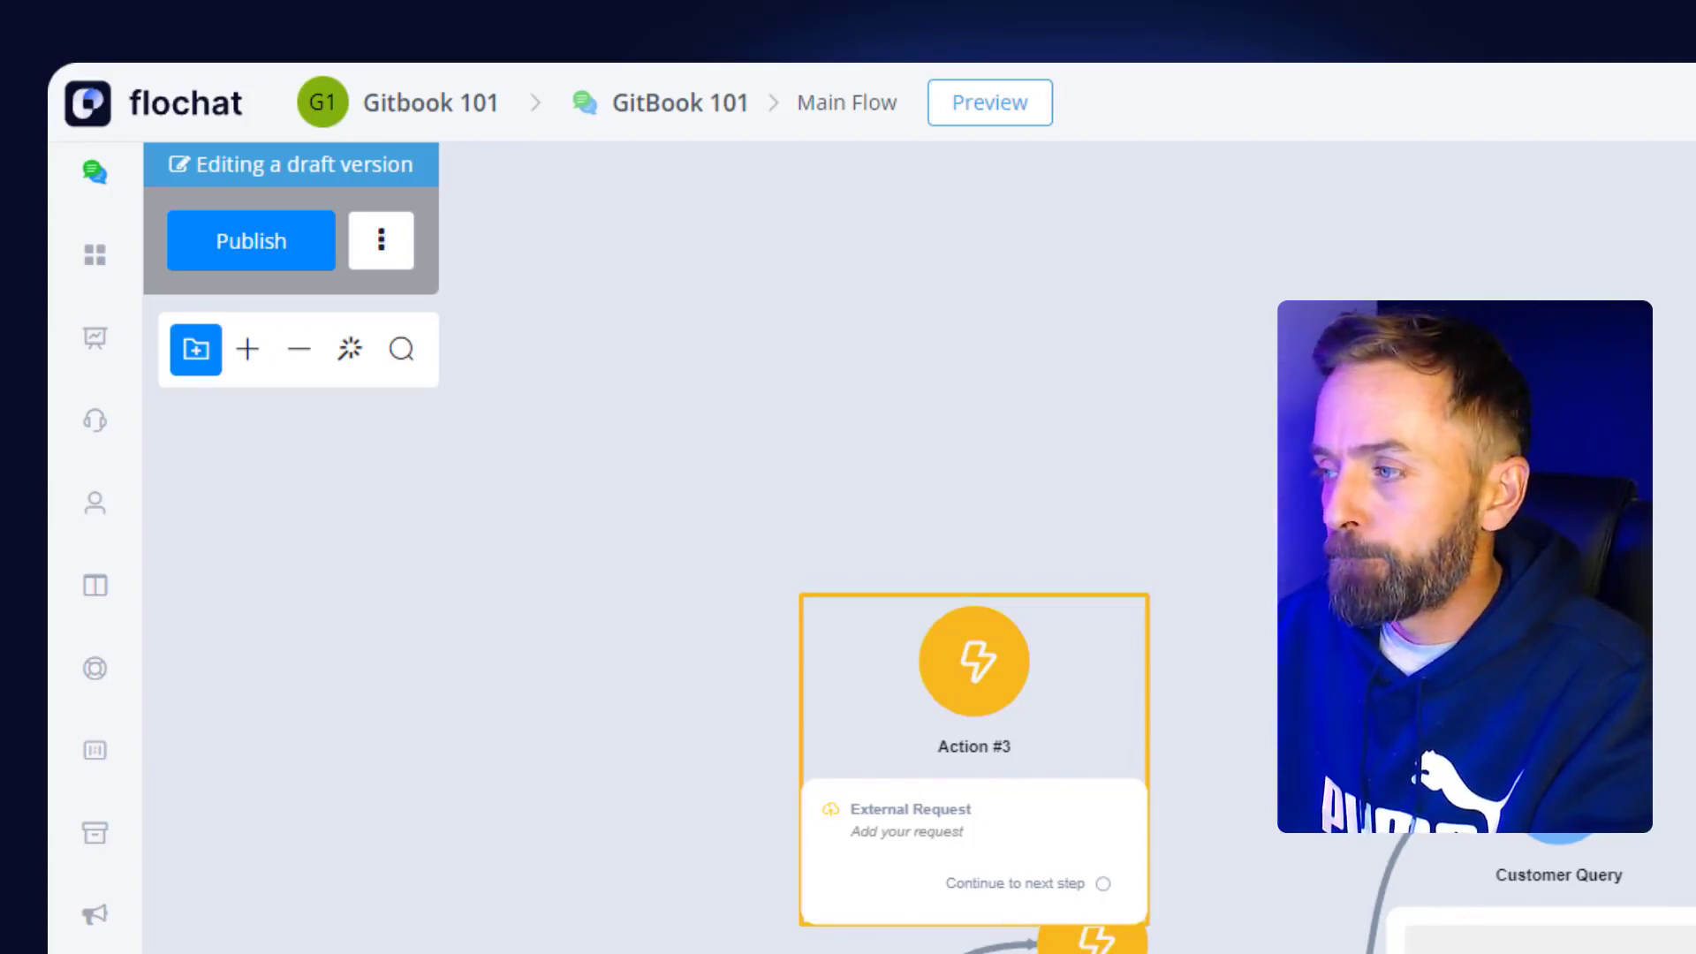
click(974, 746)
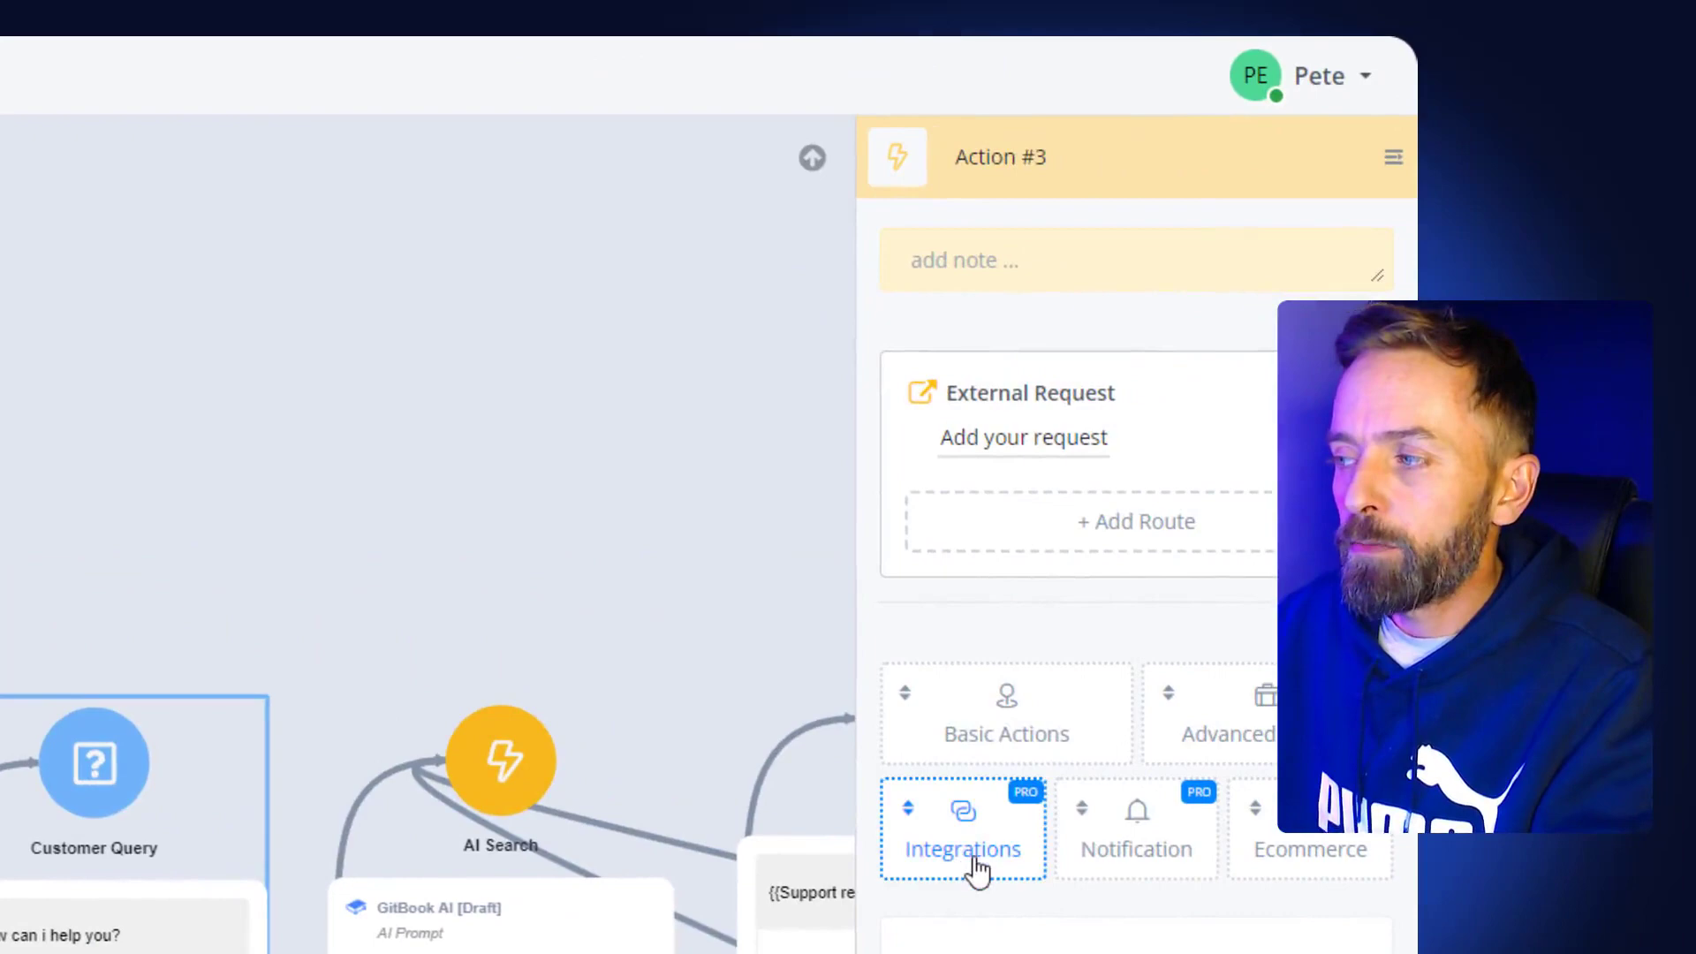
- Browse the integration, advanced and ecommerce action lists and add Calendly to Action #3
click(976, 870)
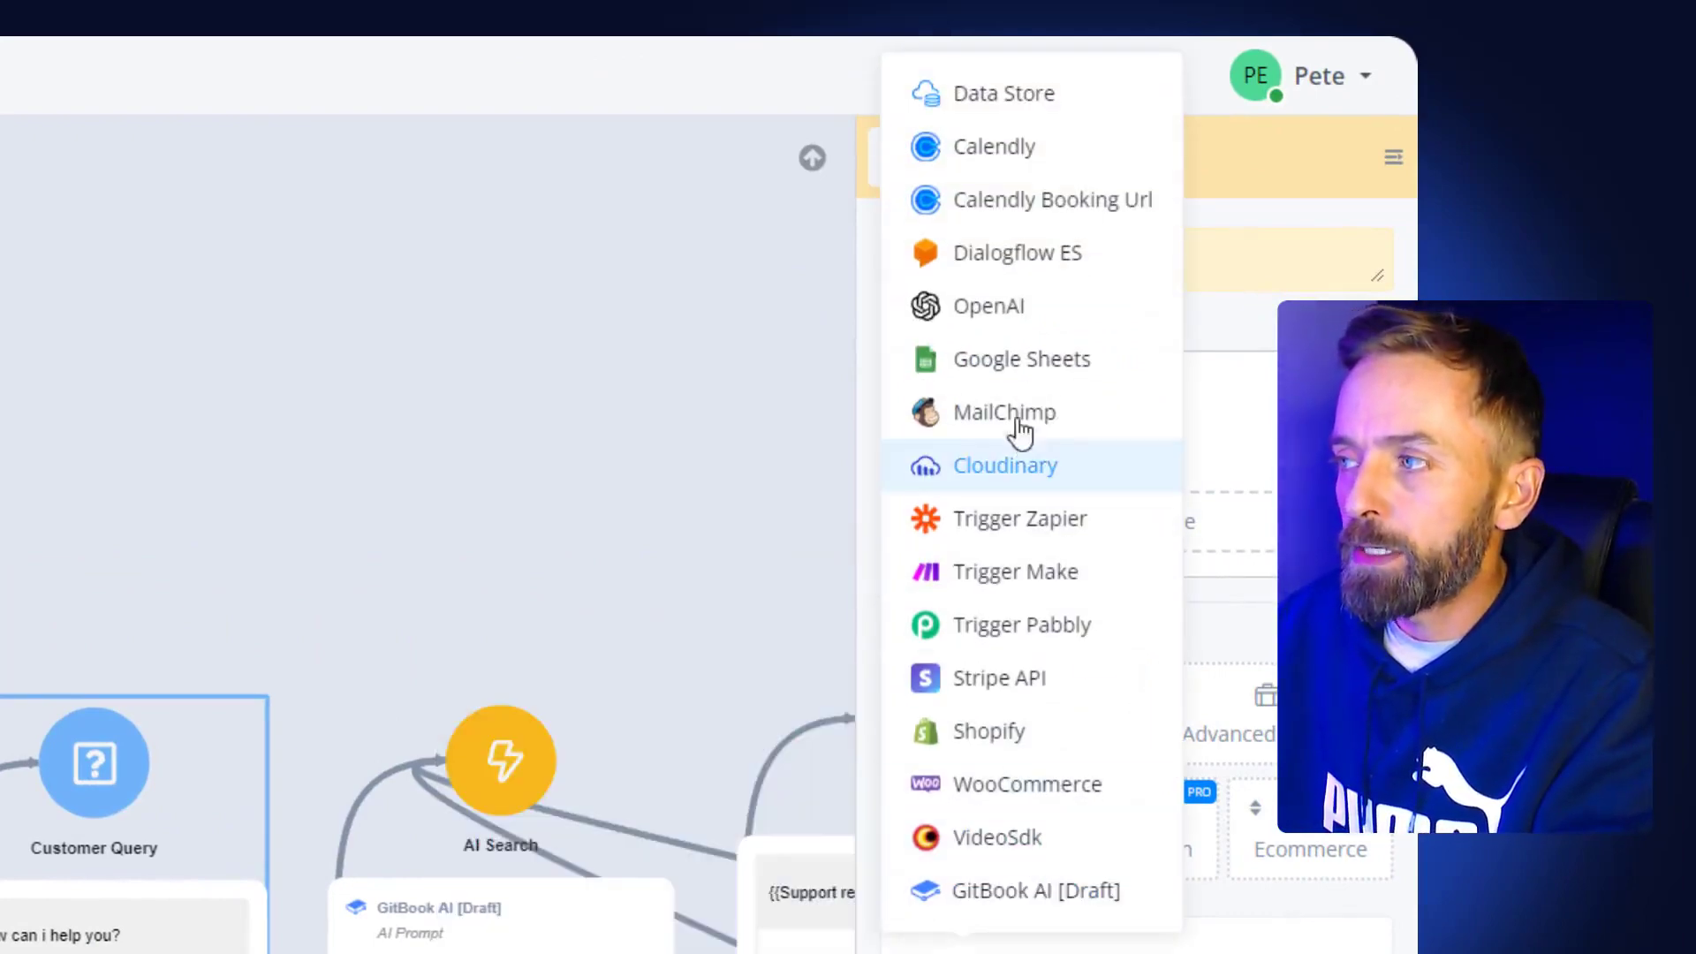
mouse_move(985, 426)
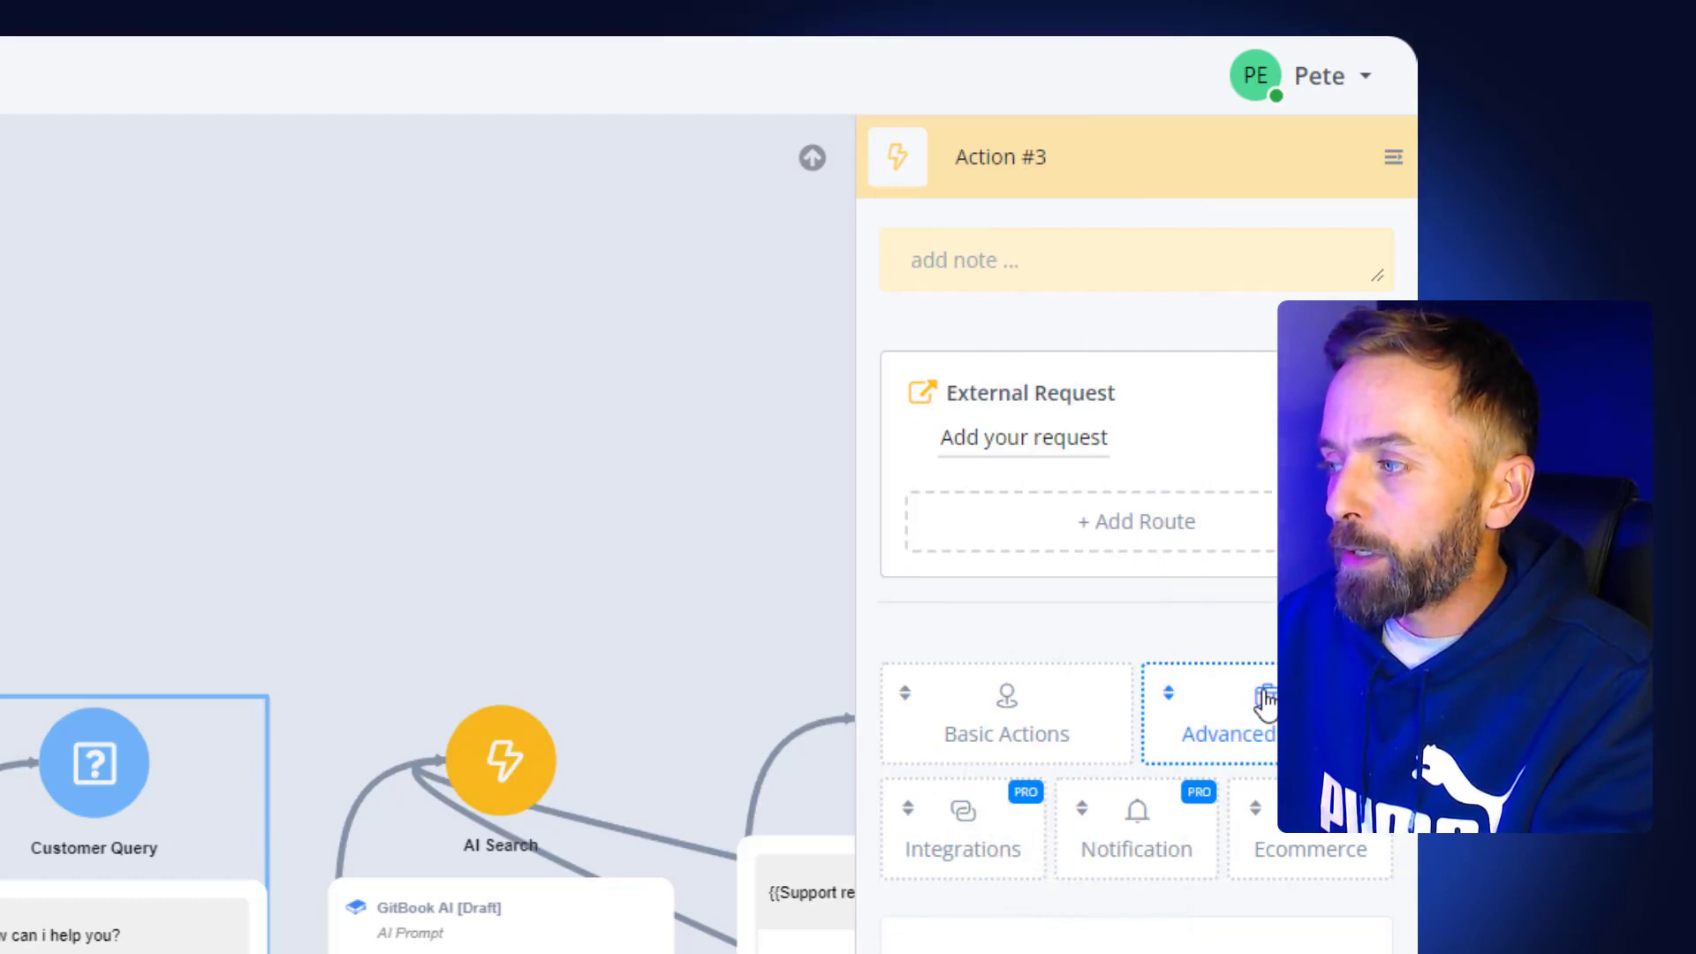
click(1266, 700)
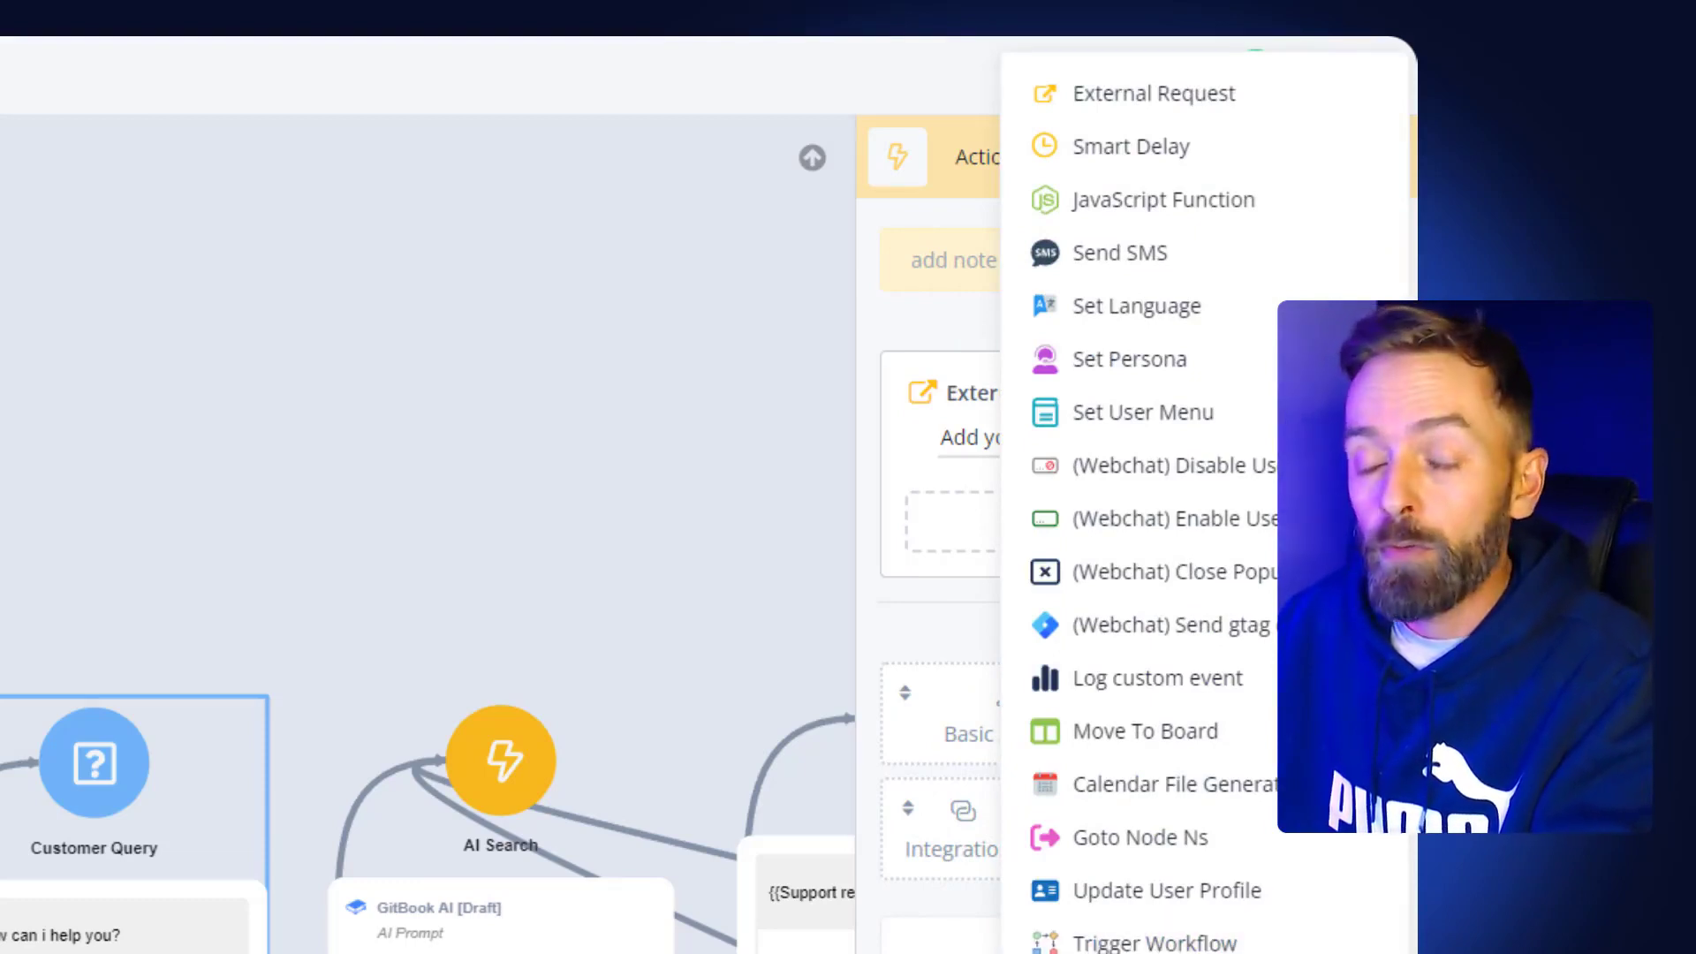
click(980, 906)
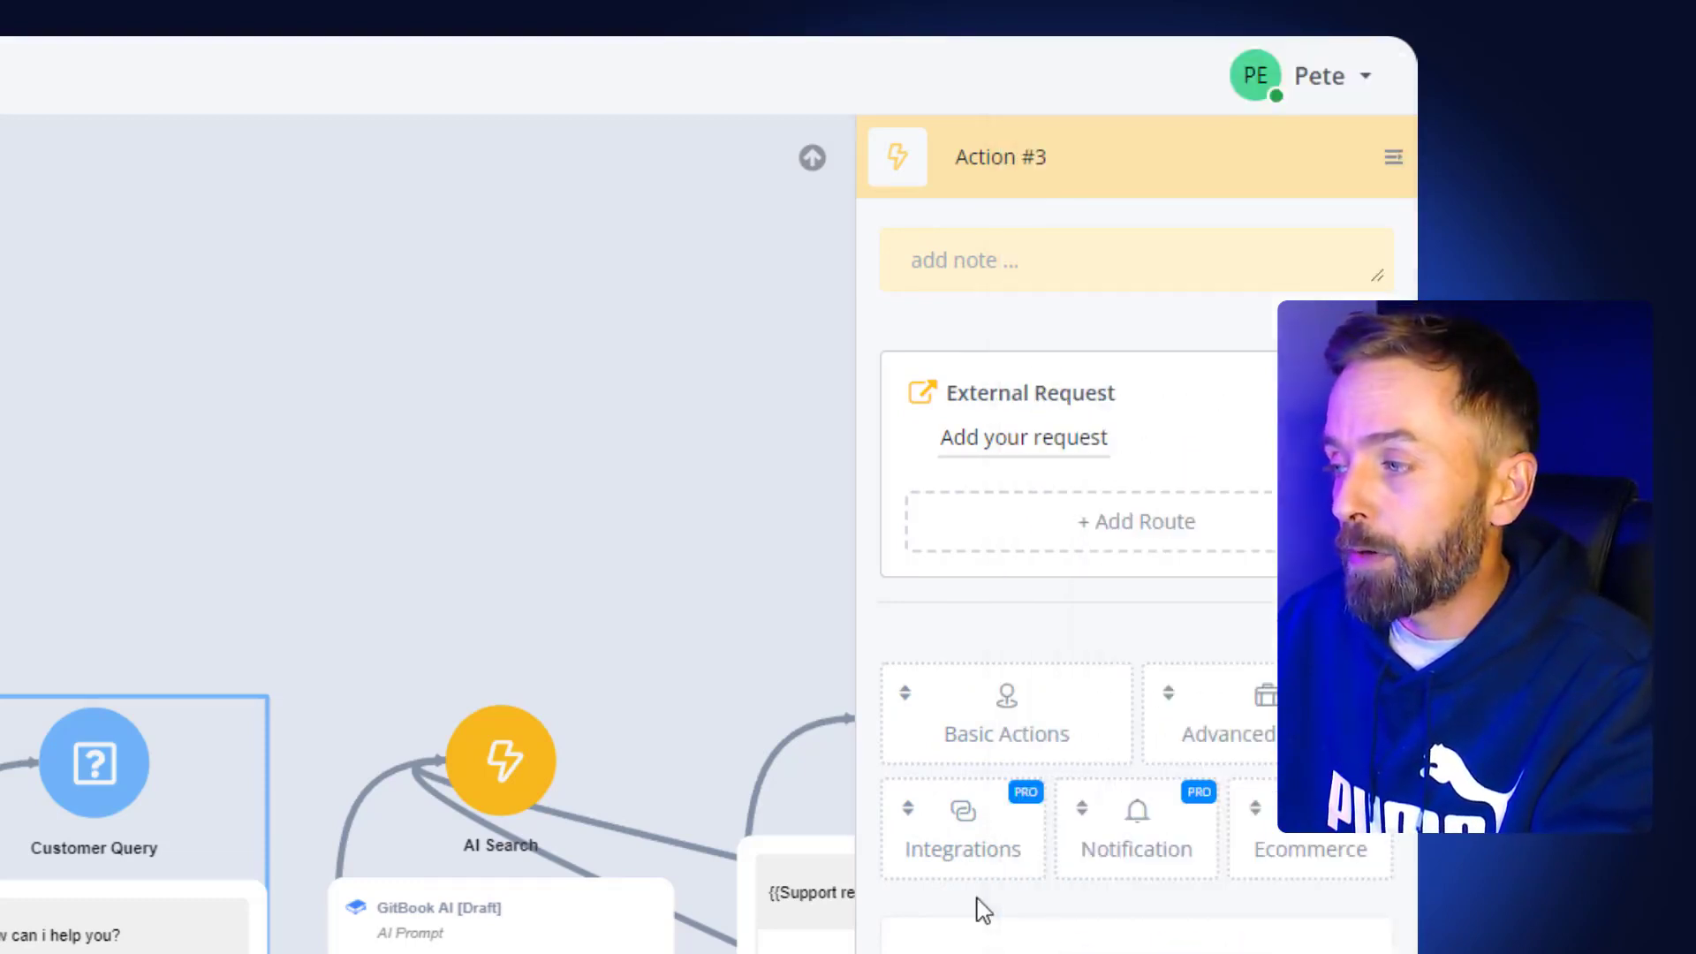
click(1269, 877)
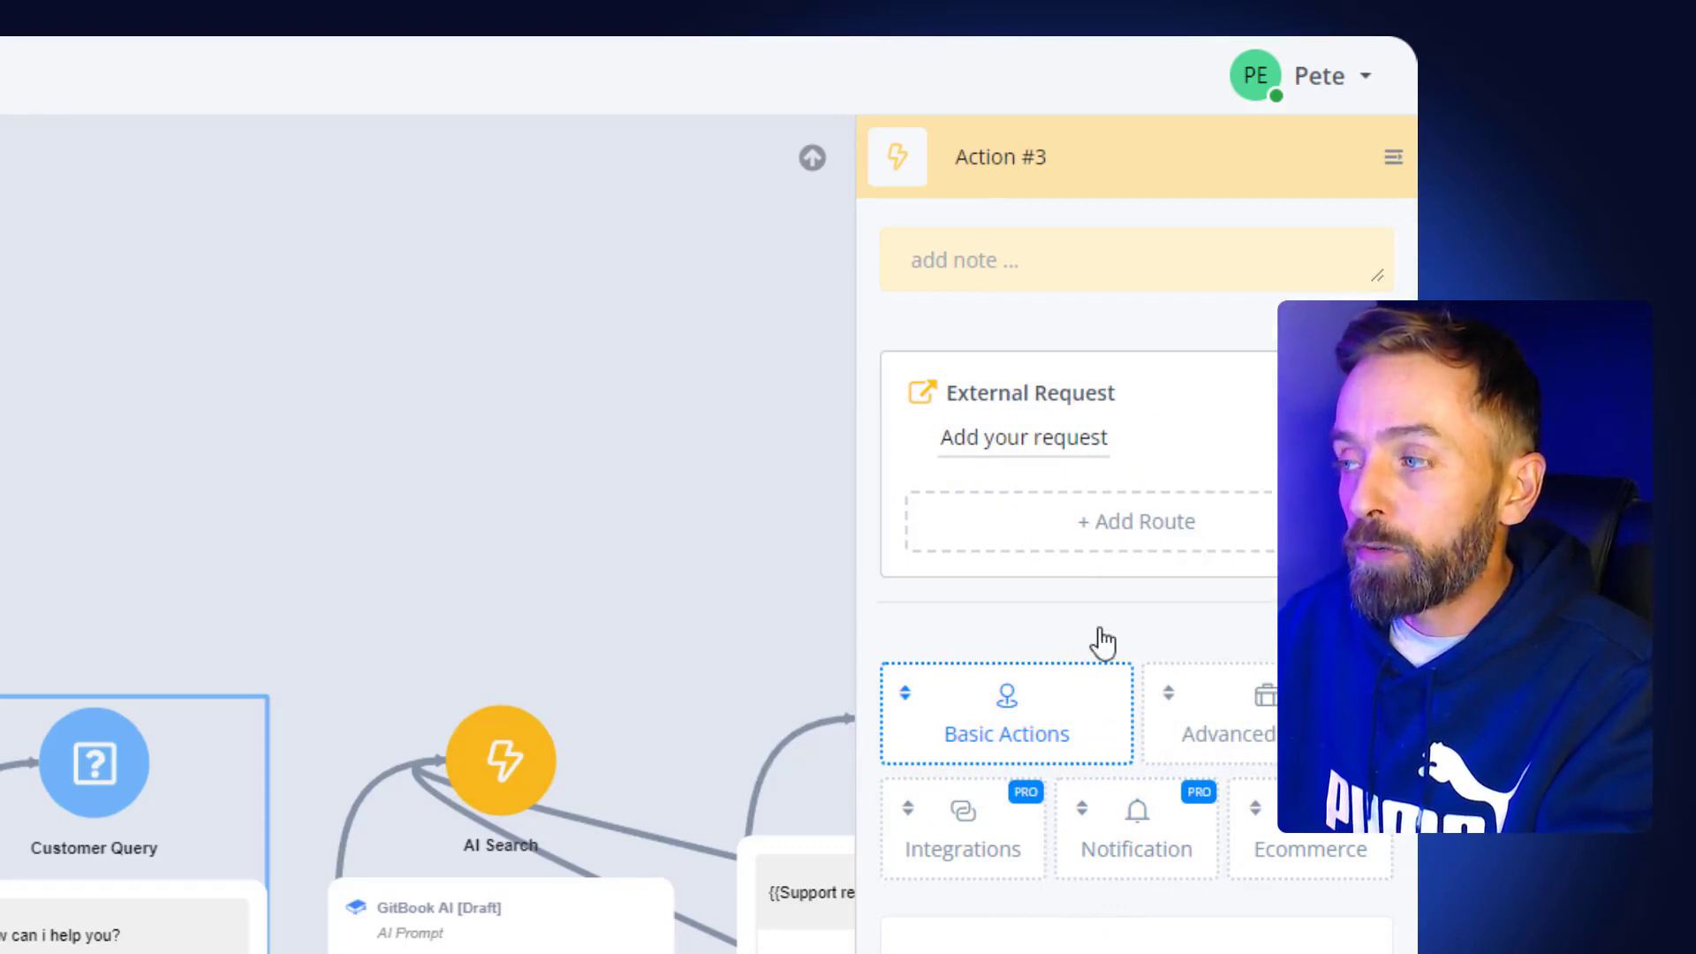
mouse_move(1115, 722)
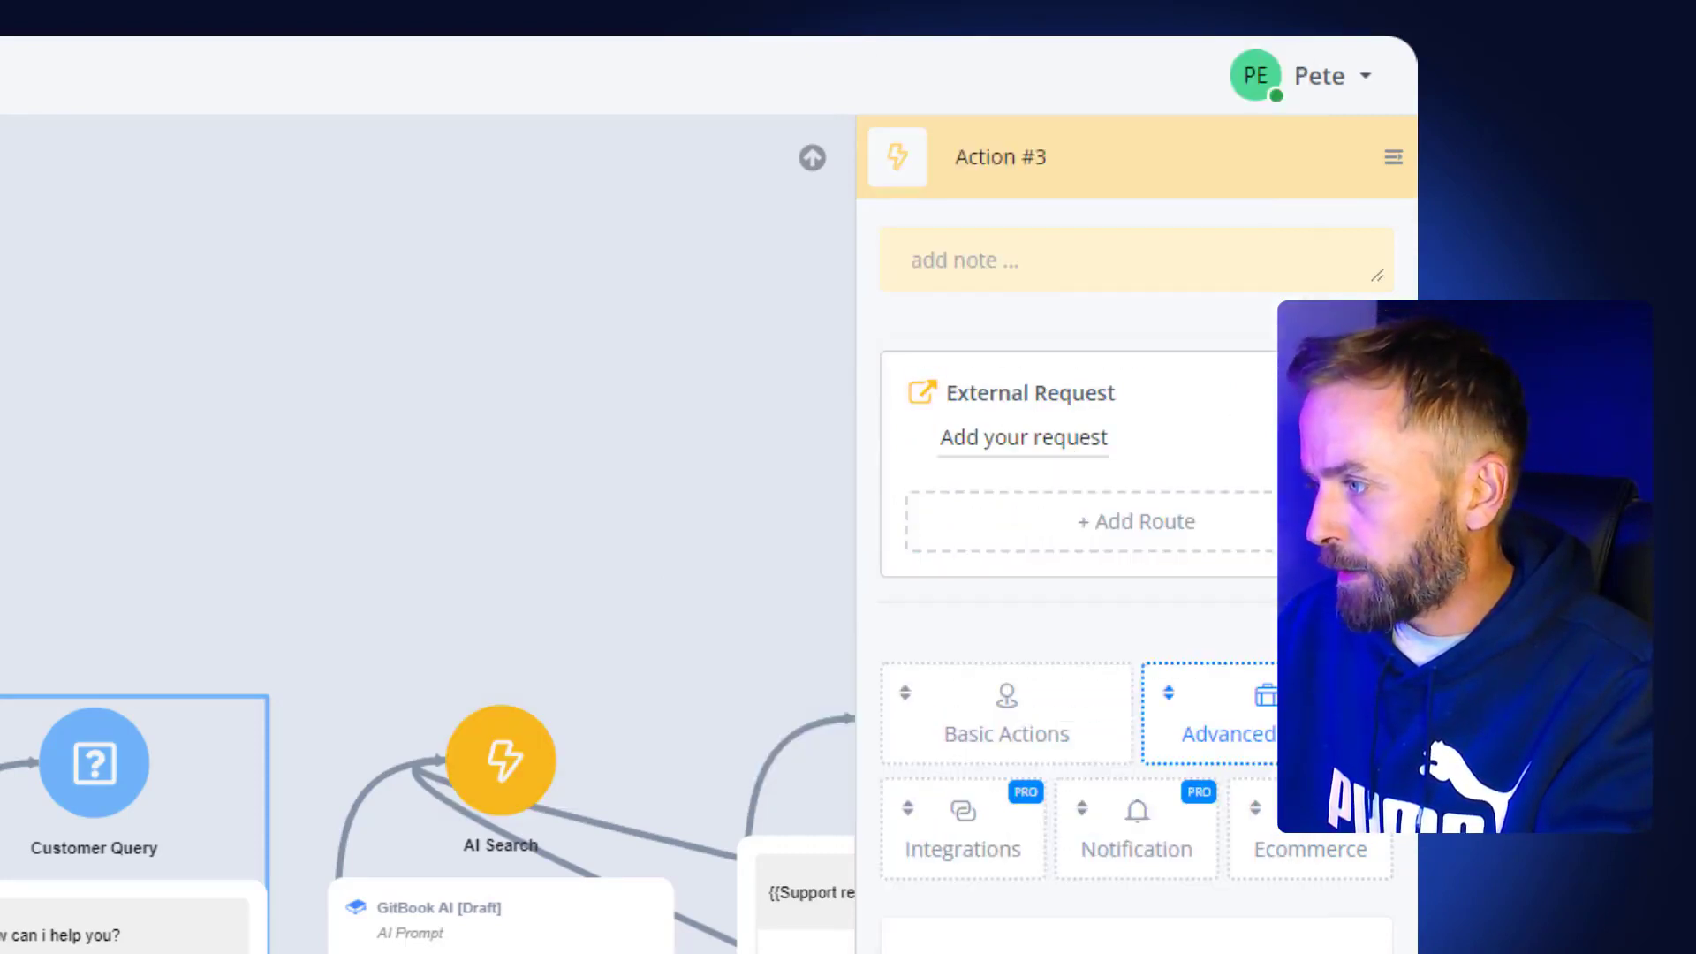
mouse_move(974, 855)
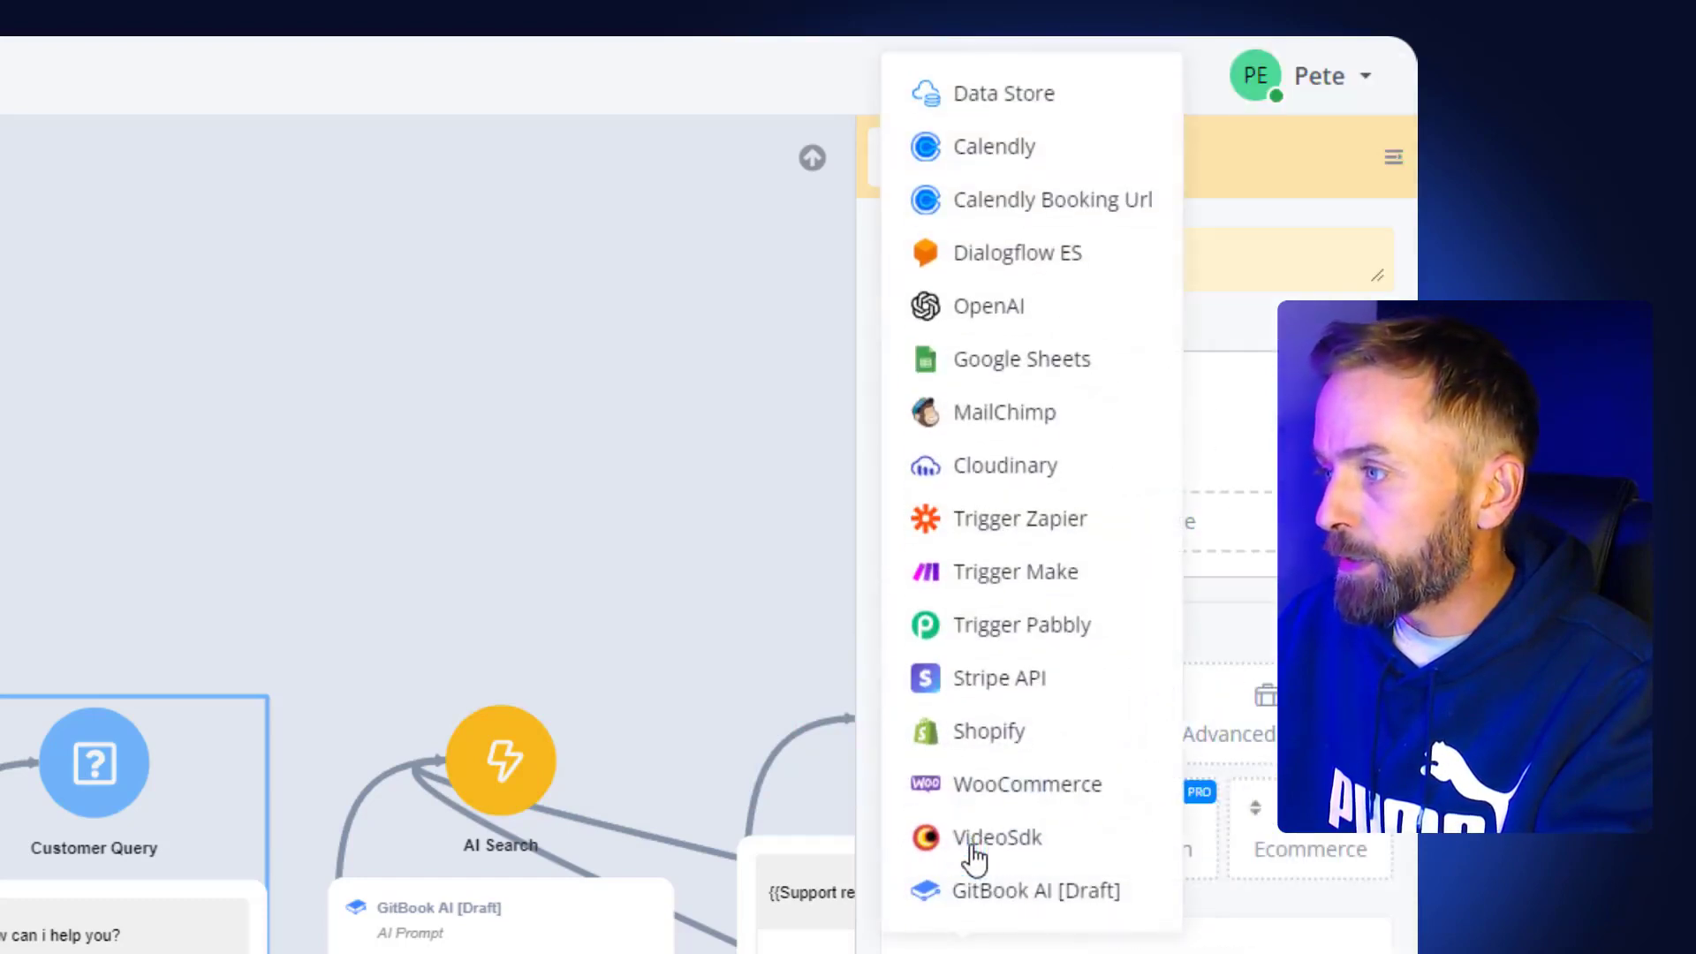
mouse_move(1028, 436)
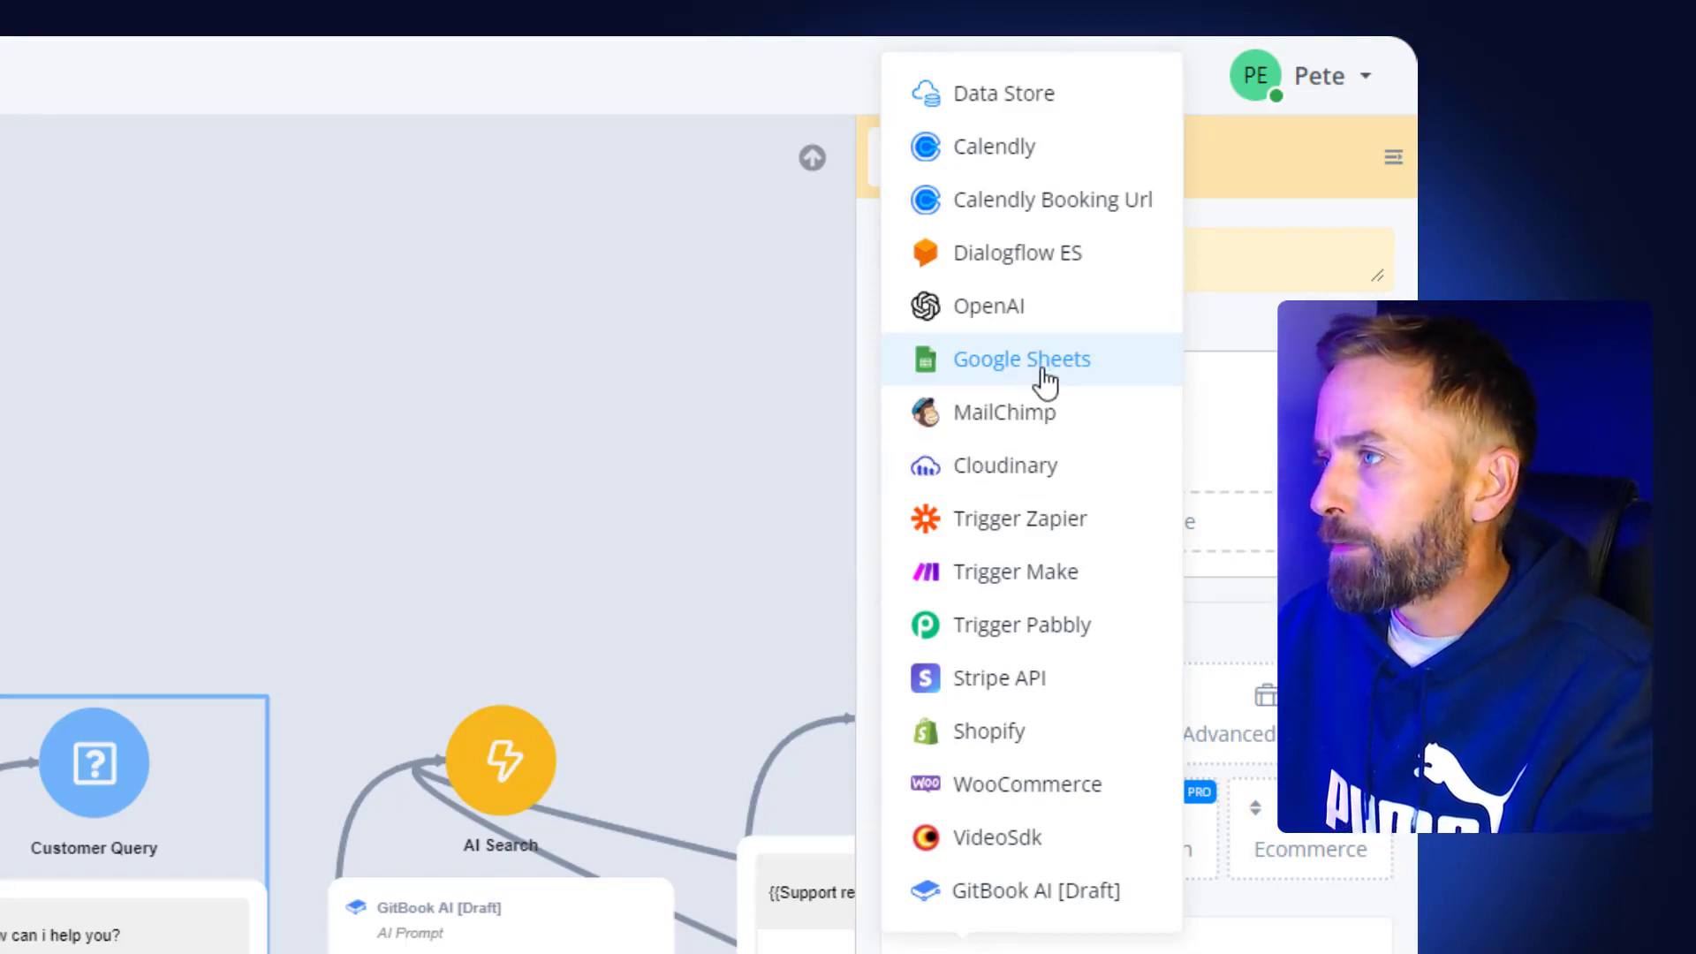
mouse_move(983, 168)
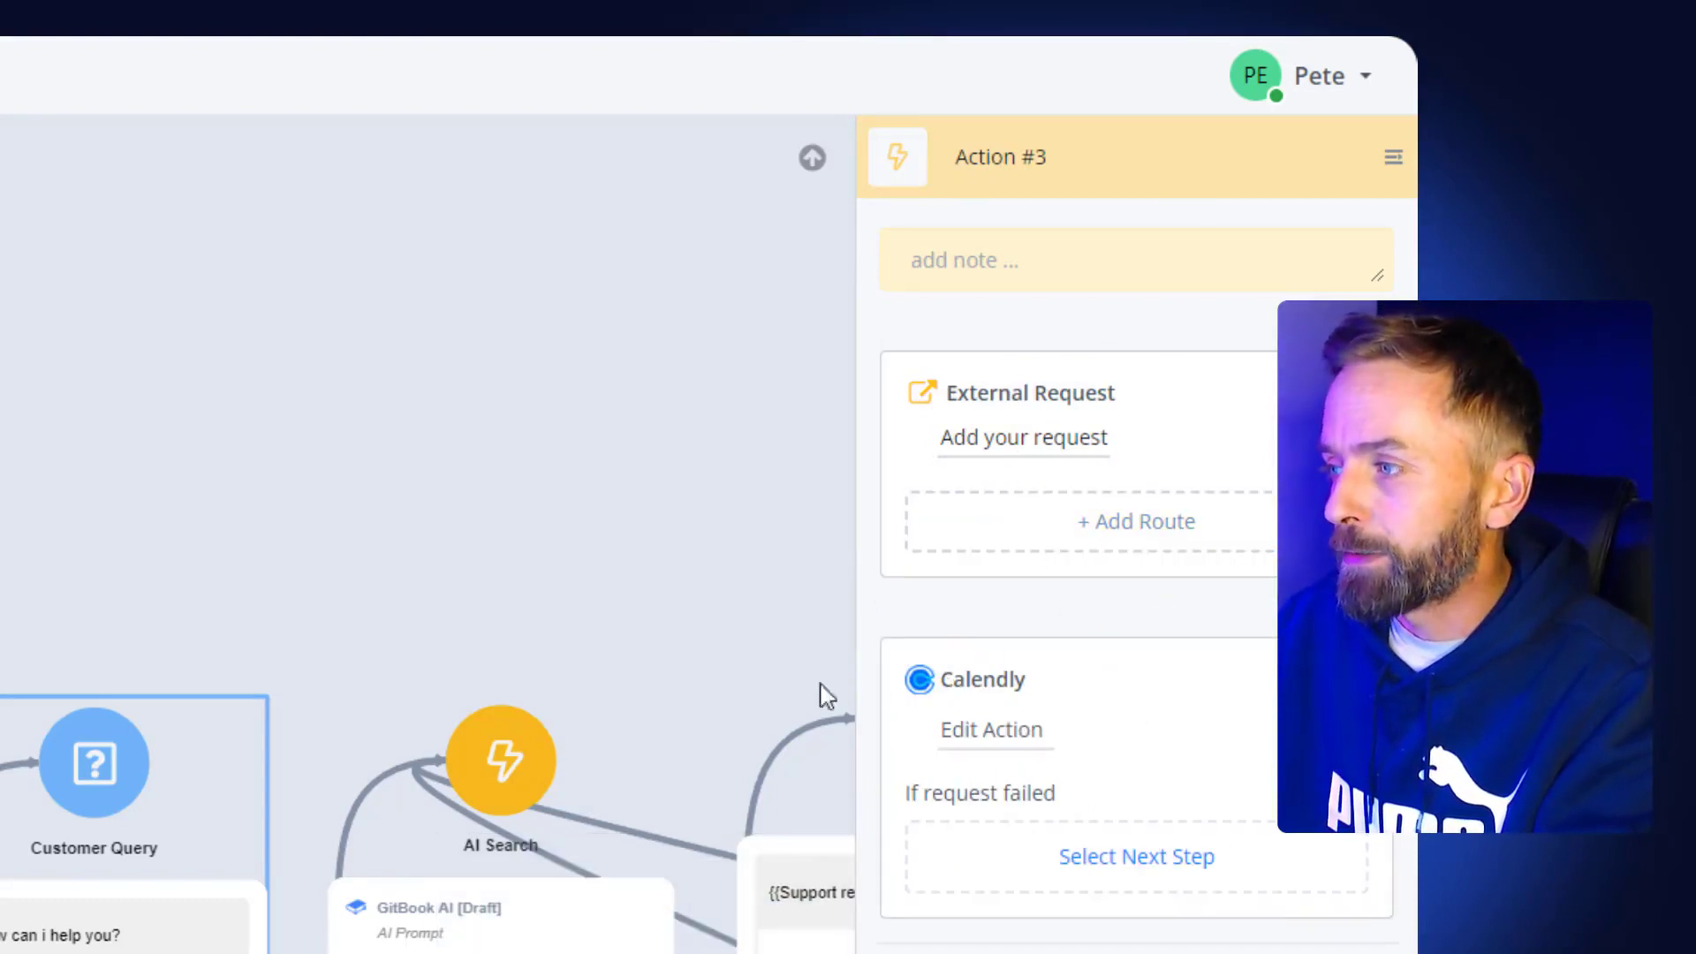
- Open the Calendly step's settings, browse its Action list without choosing one, and close the dialog
click(960, 726)
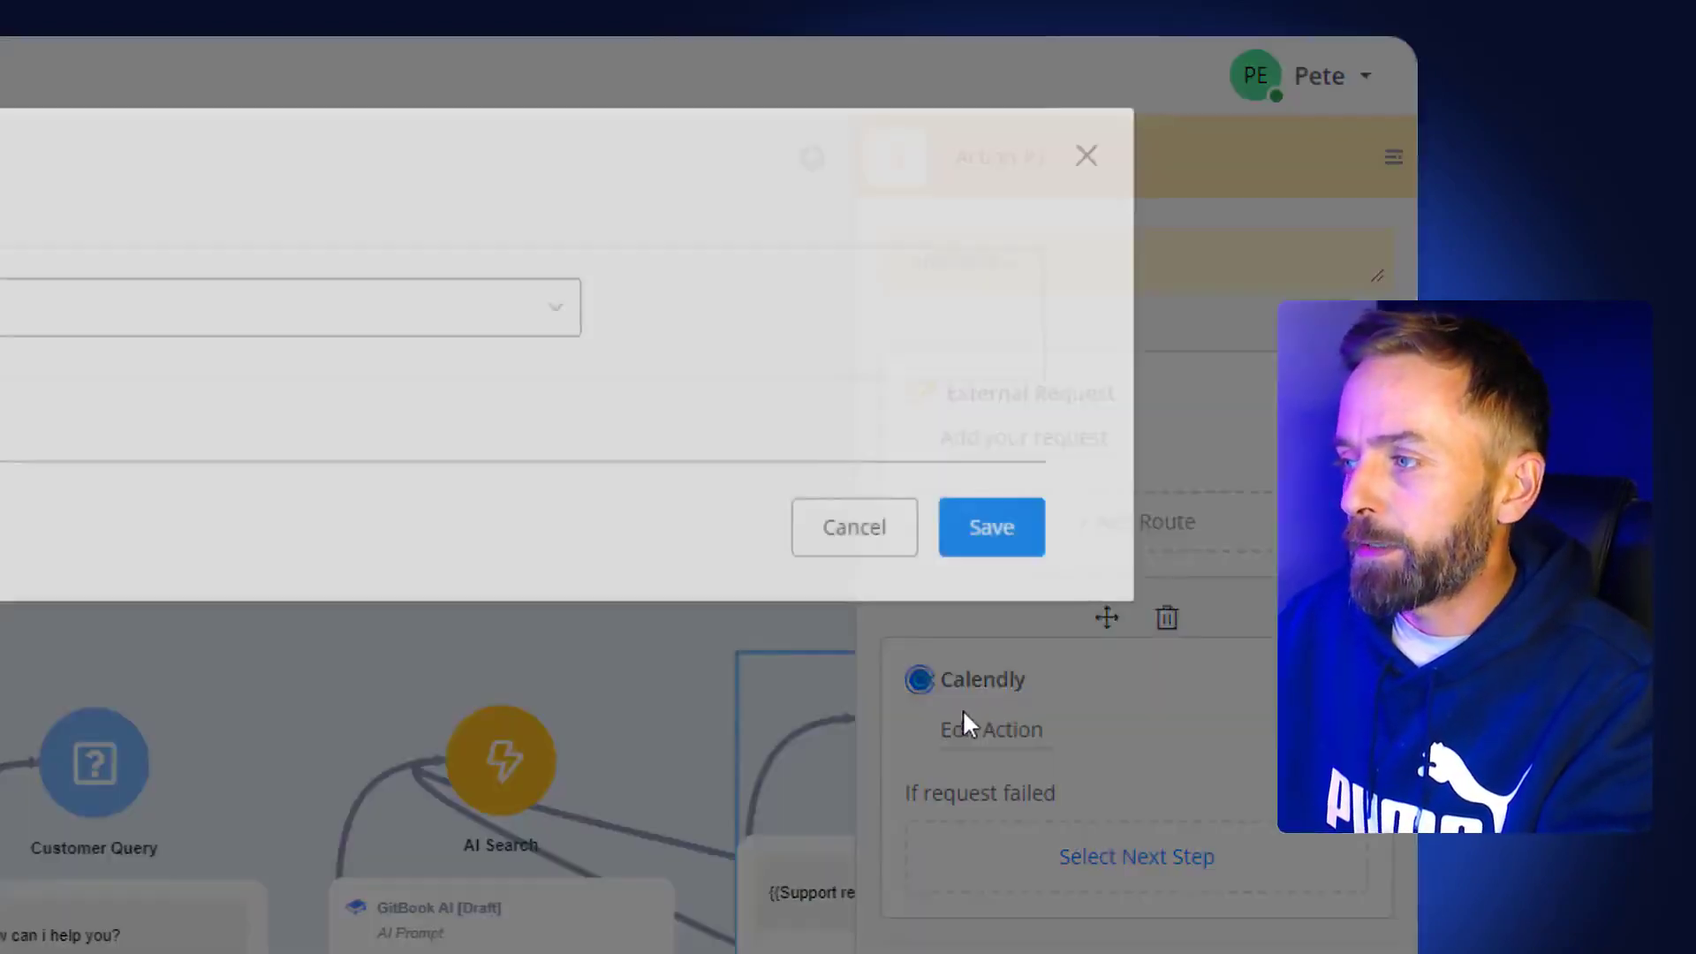
click(30, 318)
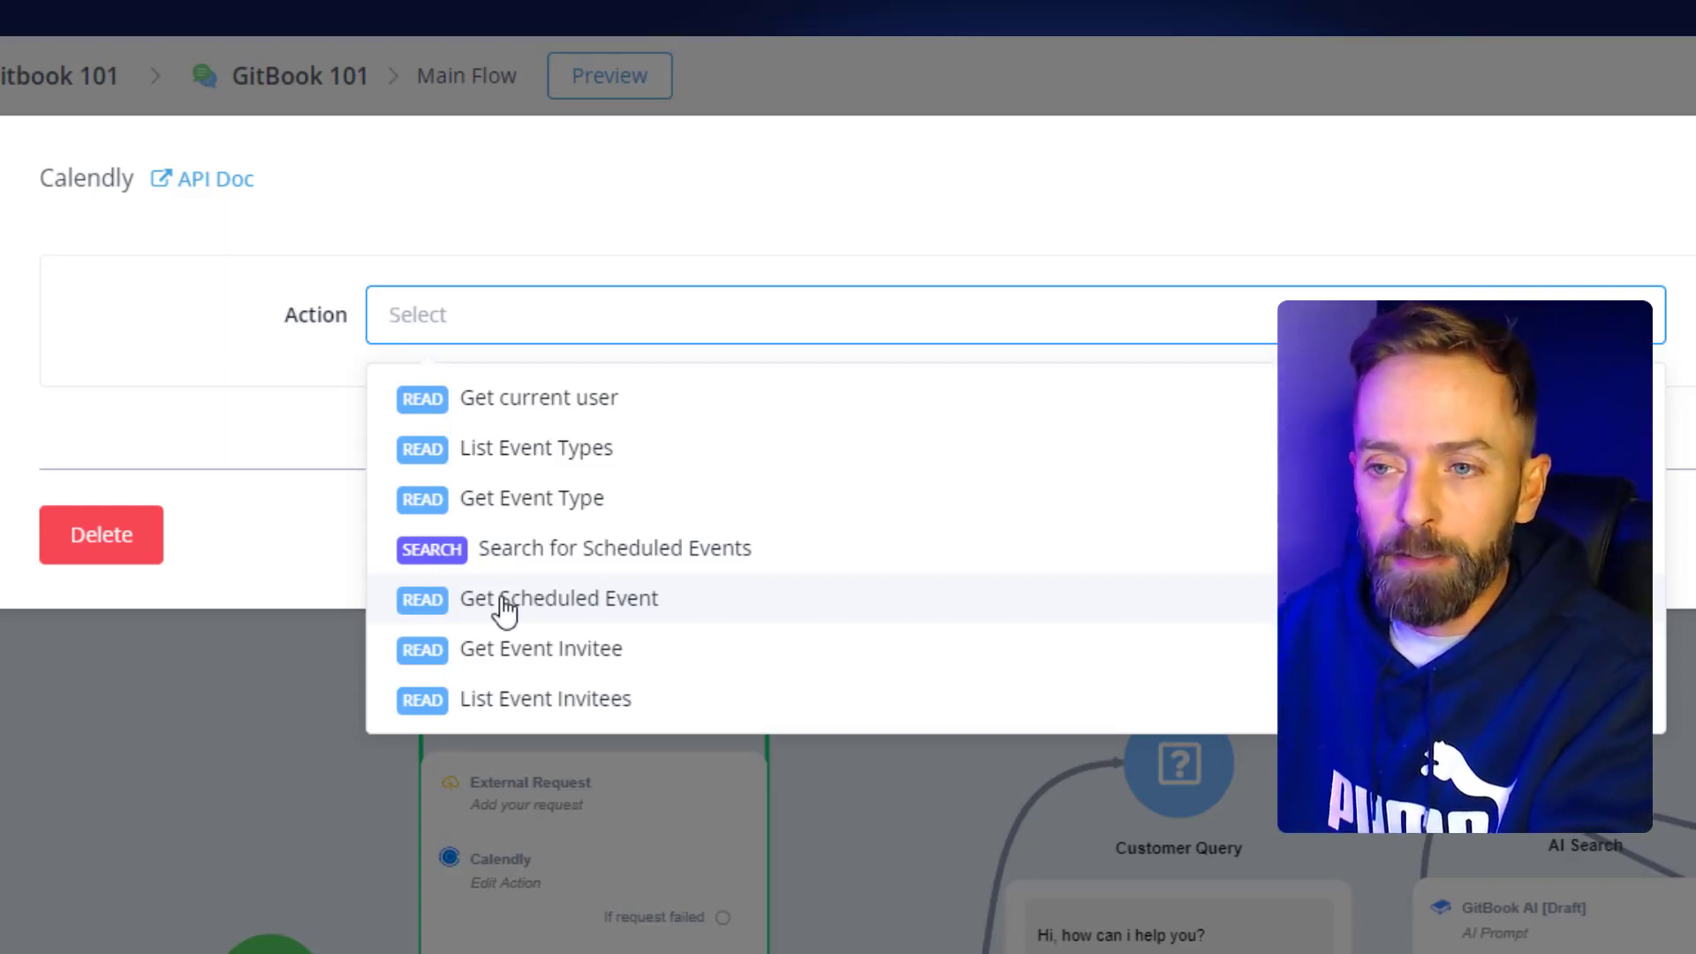
click(323, 563)
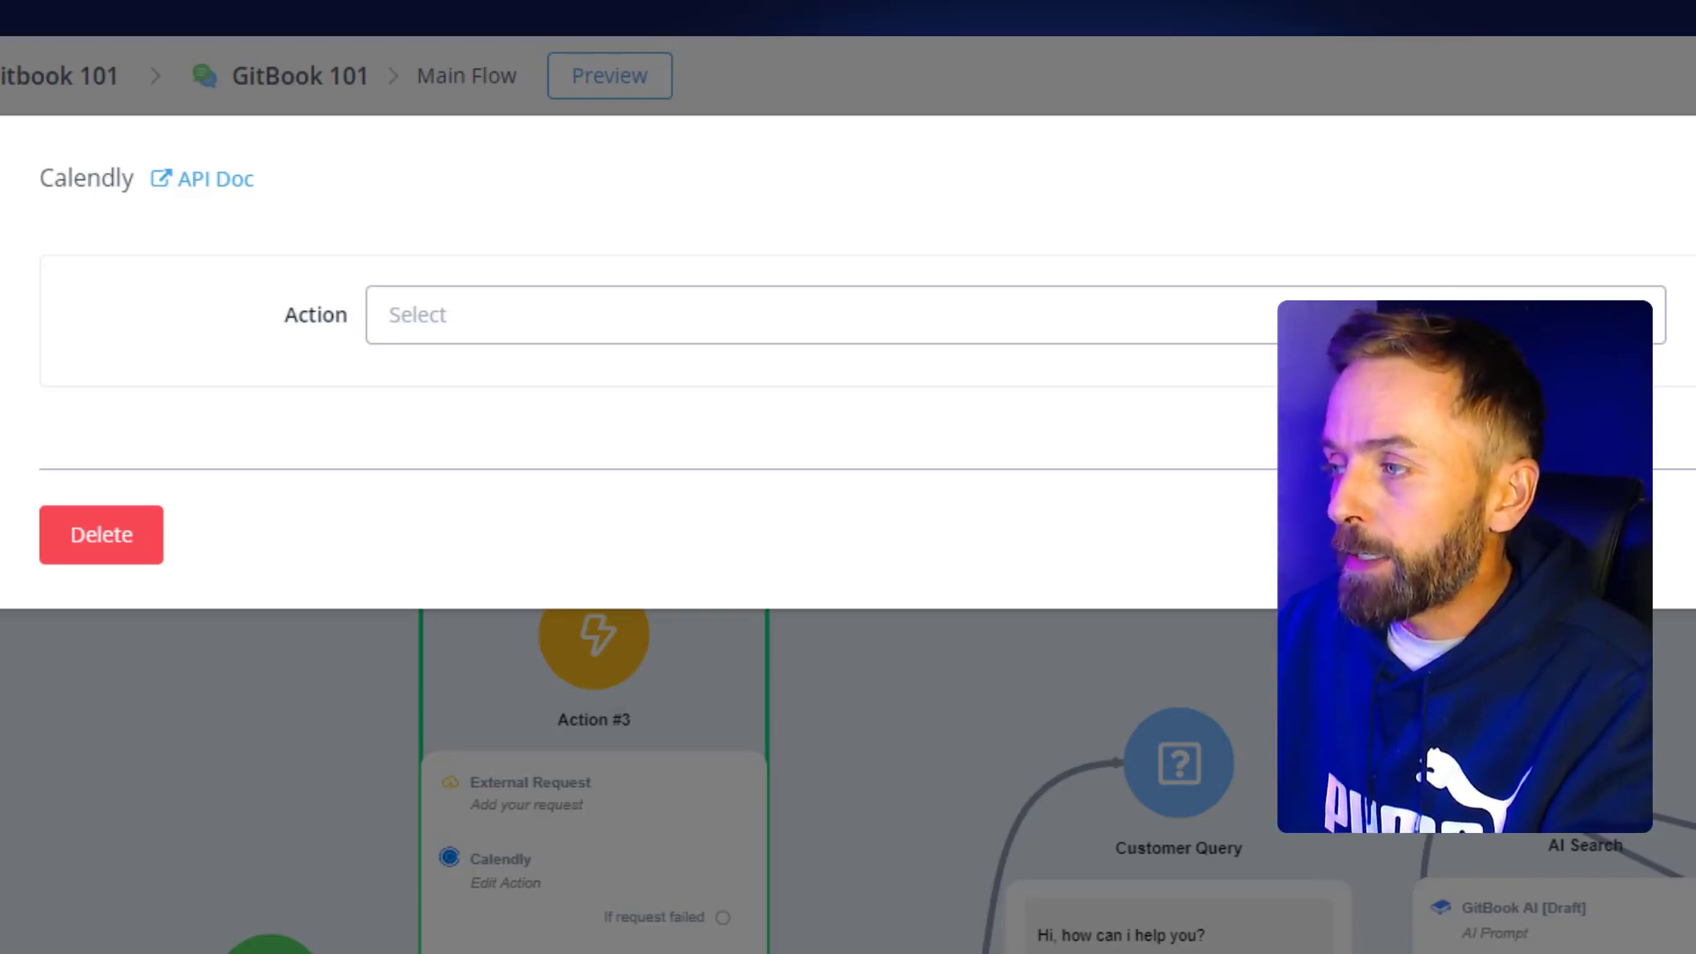
click(1590, 535)
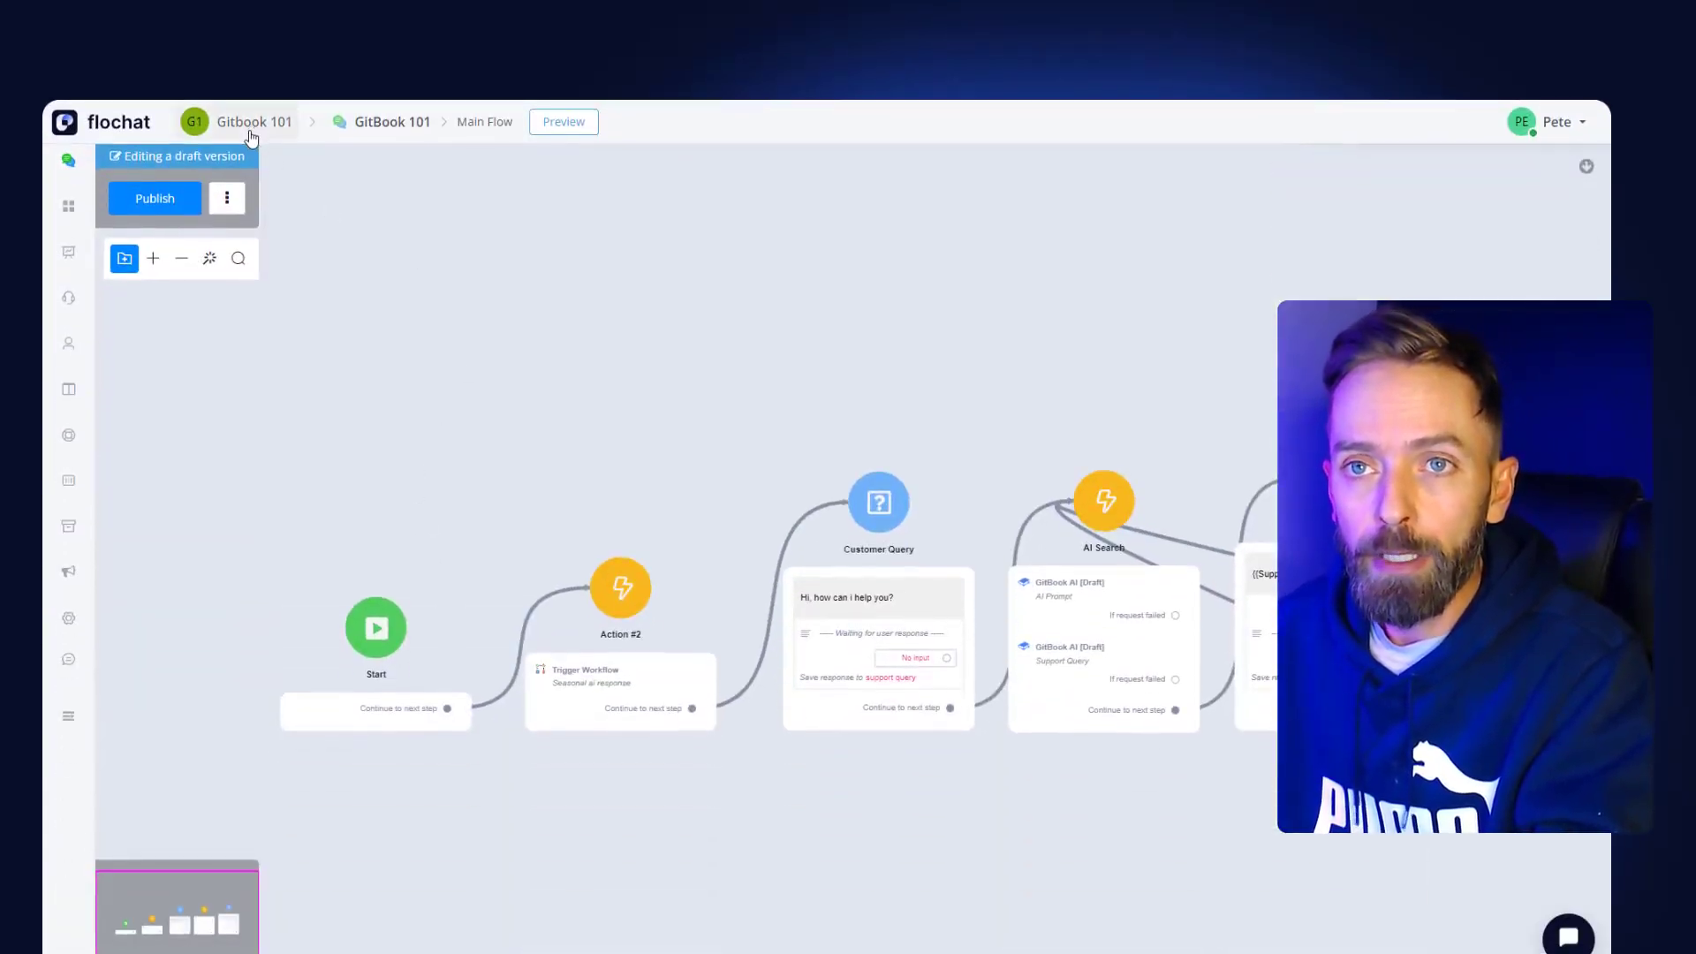
- From the Gitbook 101 dashboard, open Mini-Apps, look through Install App, go back, and open My Contents
click(251, 138)
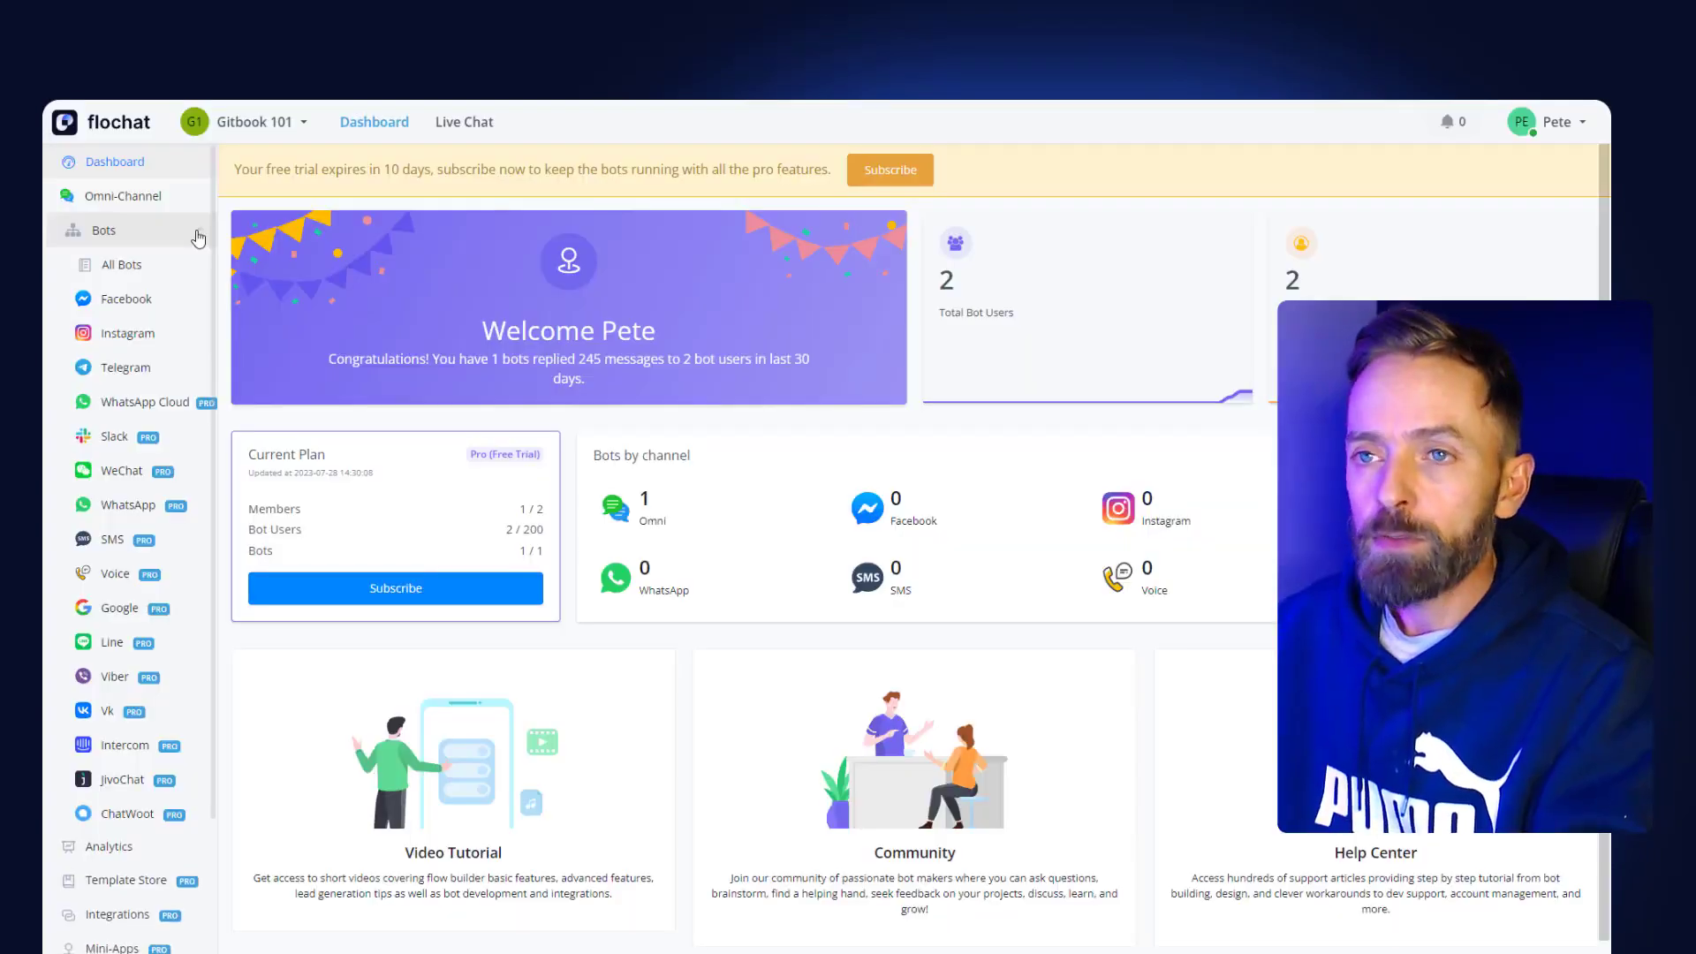
click(198, 237)
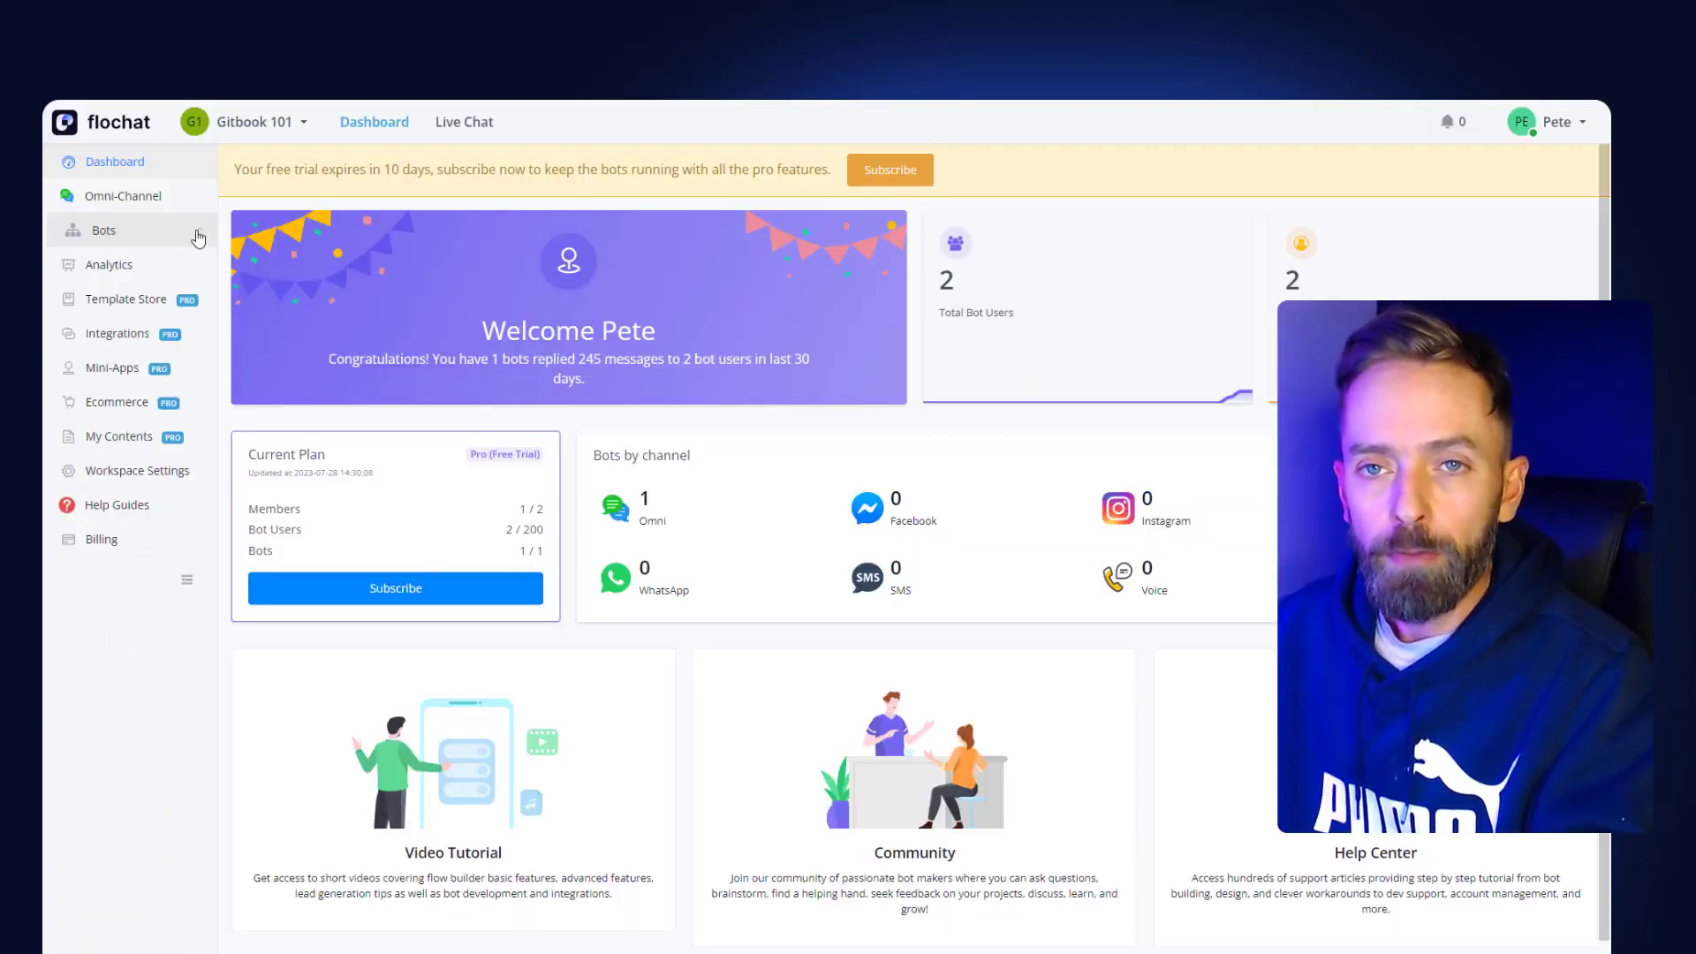
click(108, 372)
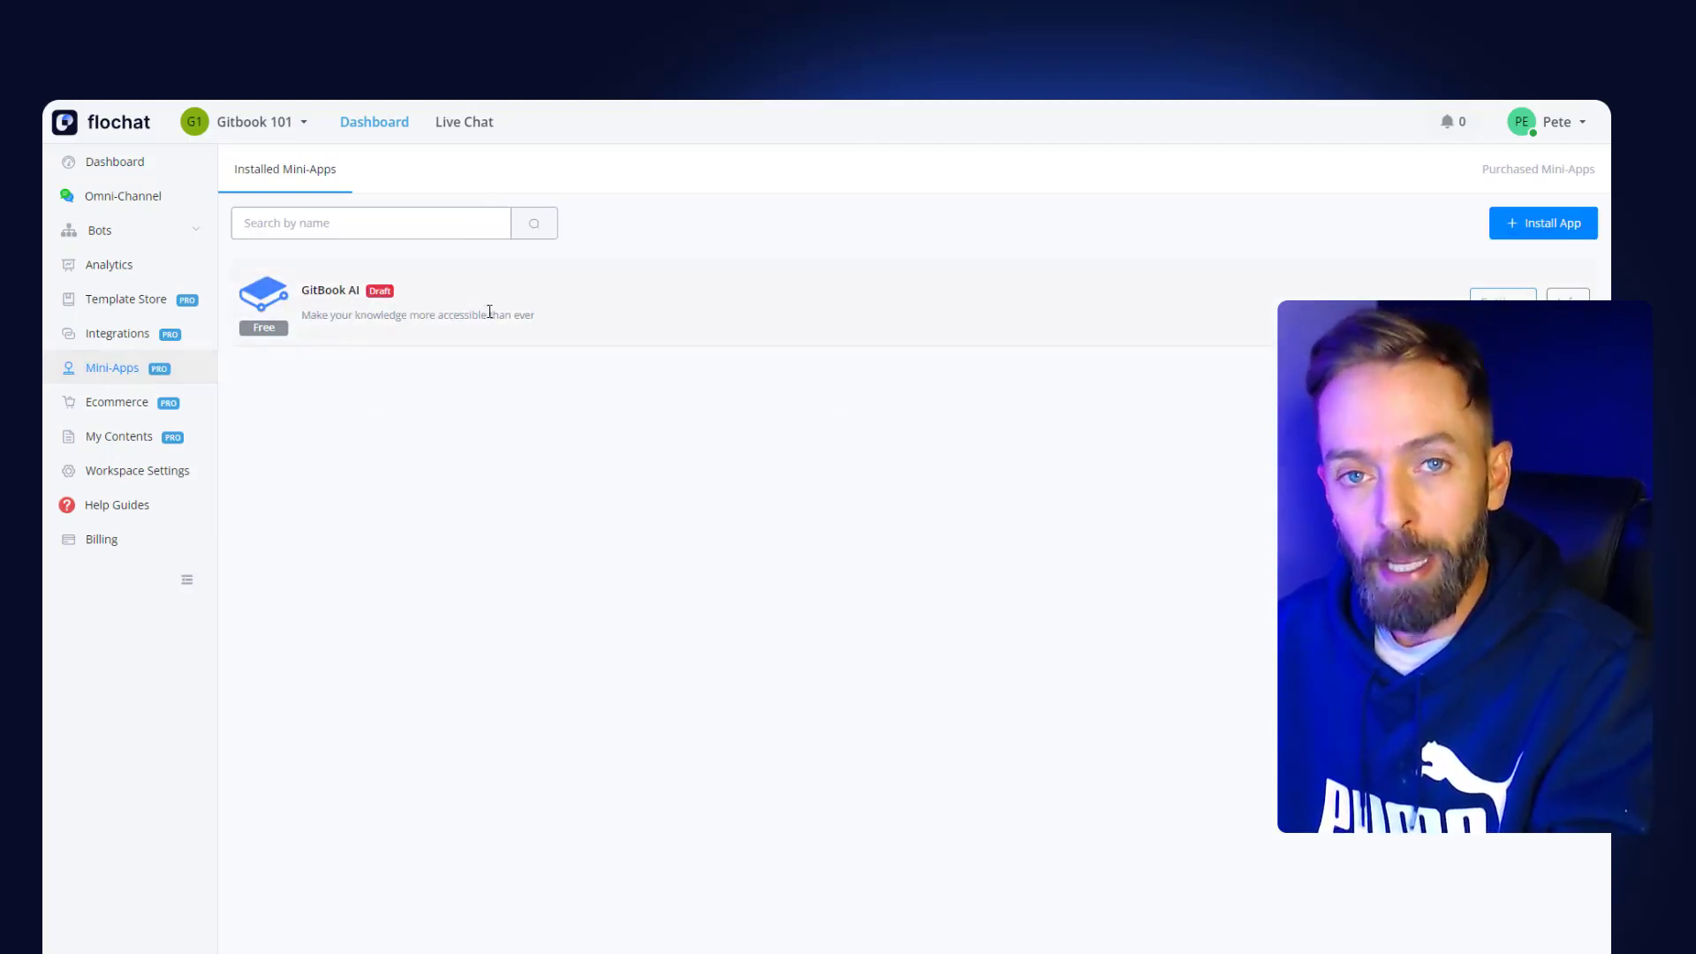
click(1543, 223)
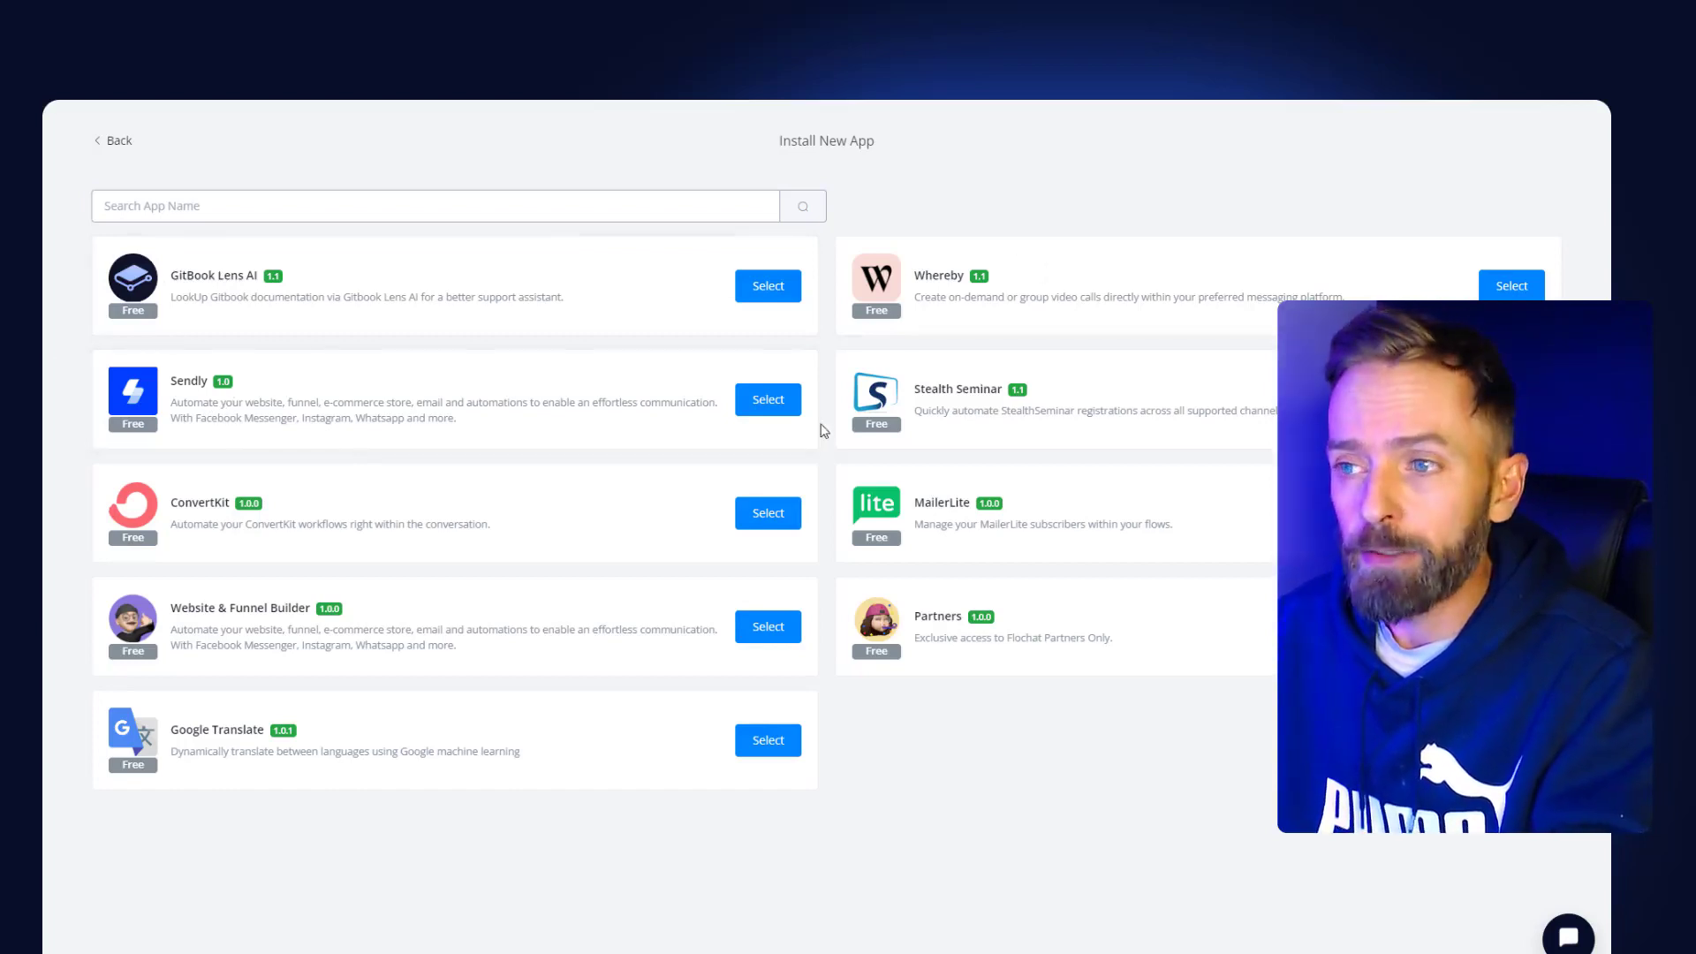
click(117, 146)
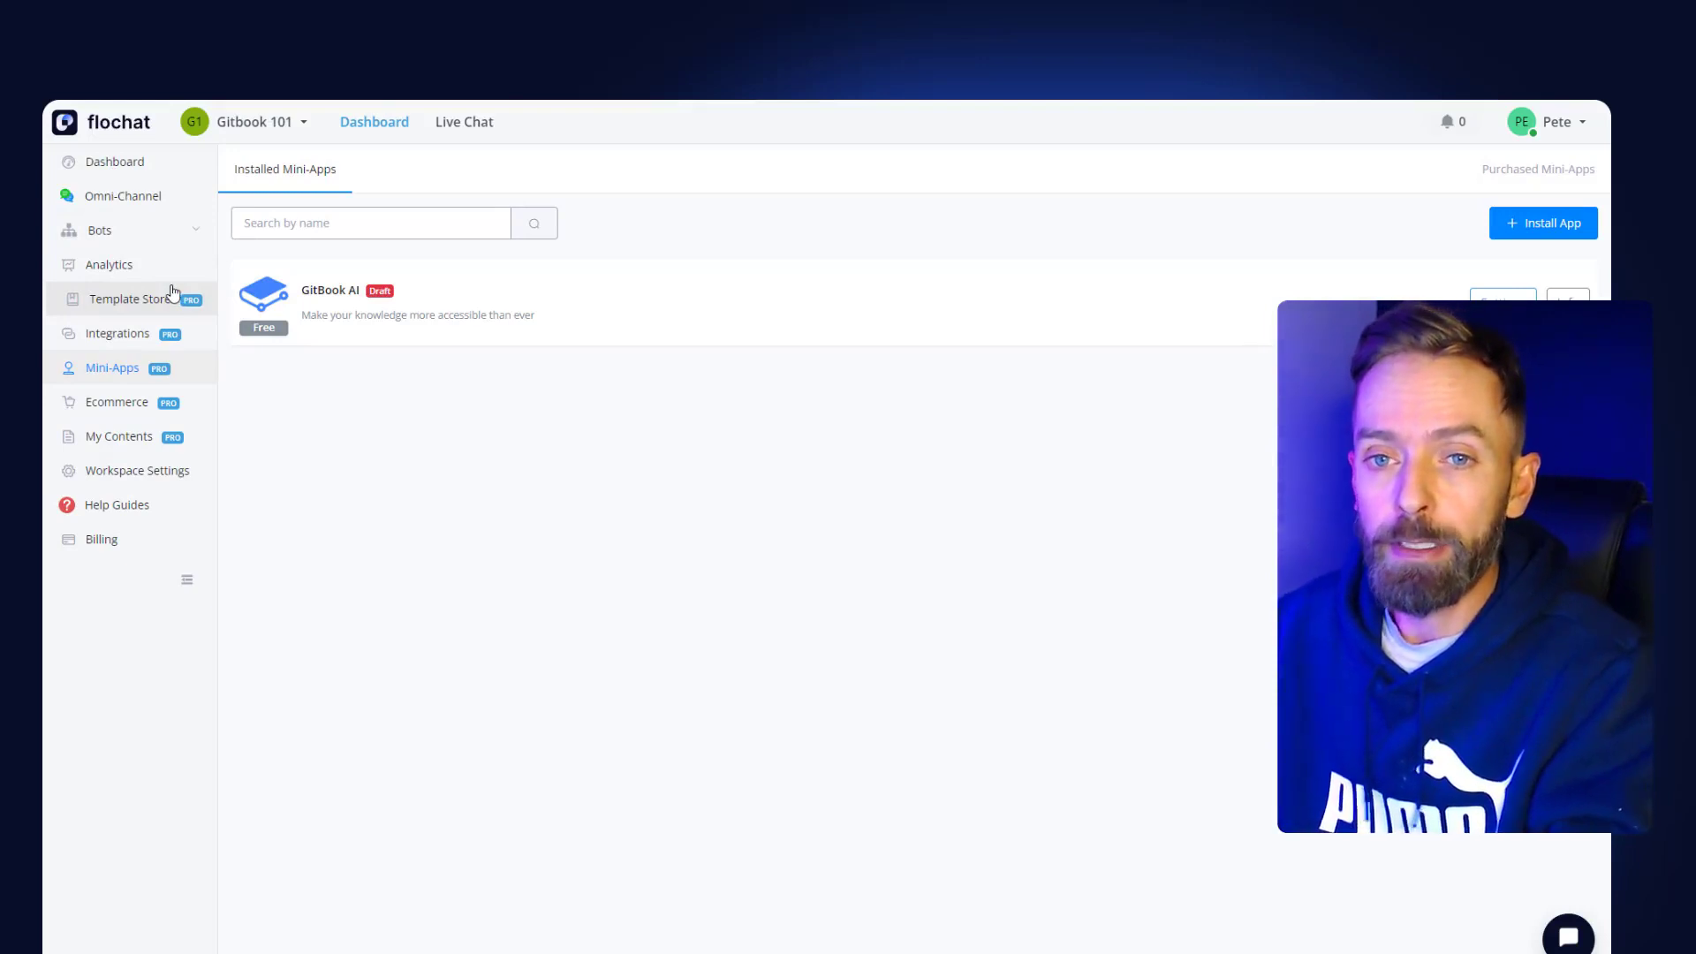
click(113, 444)
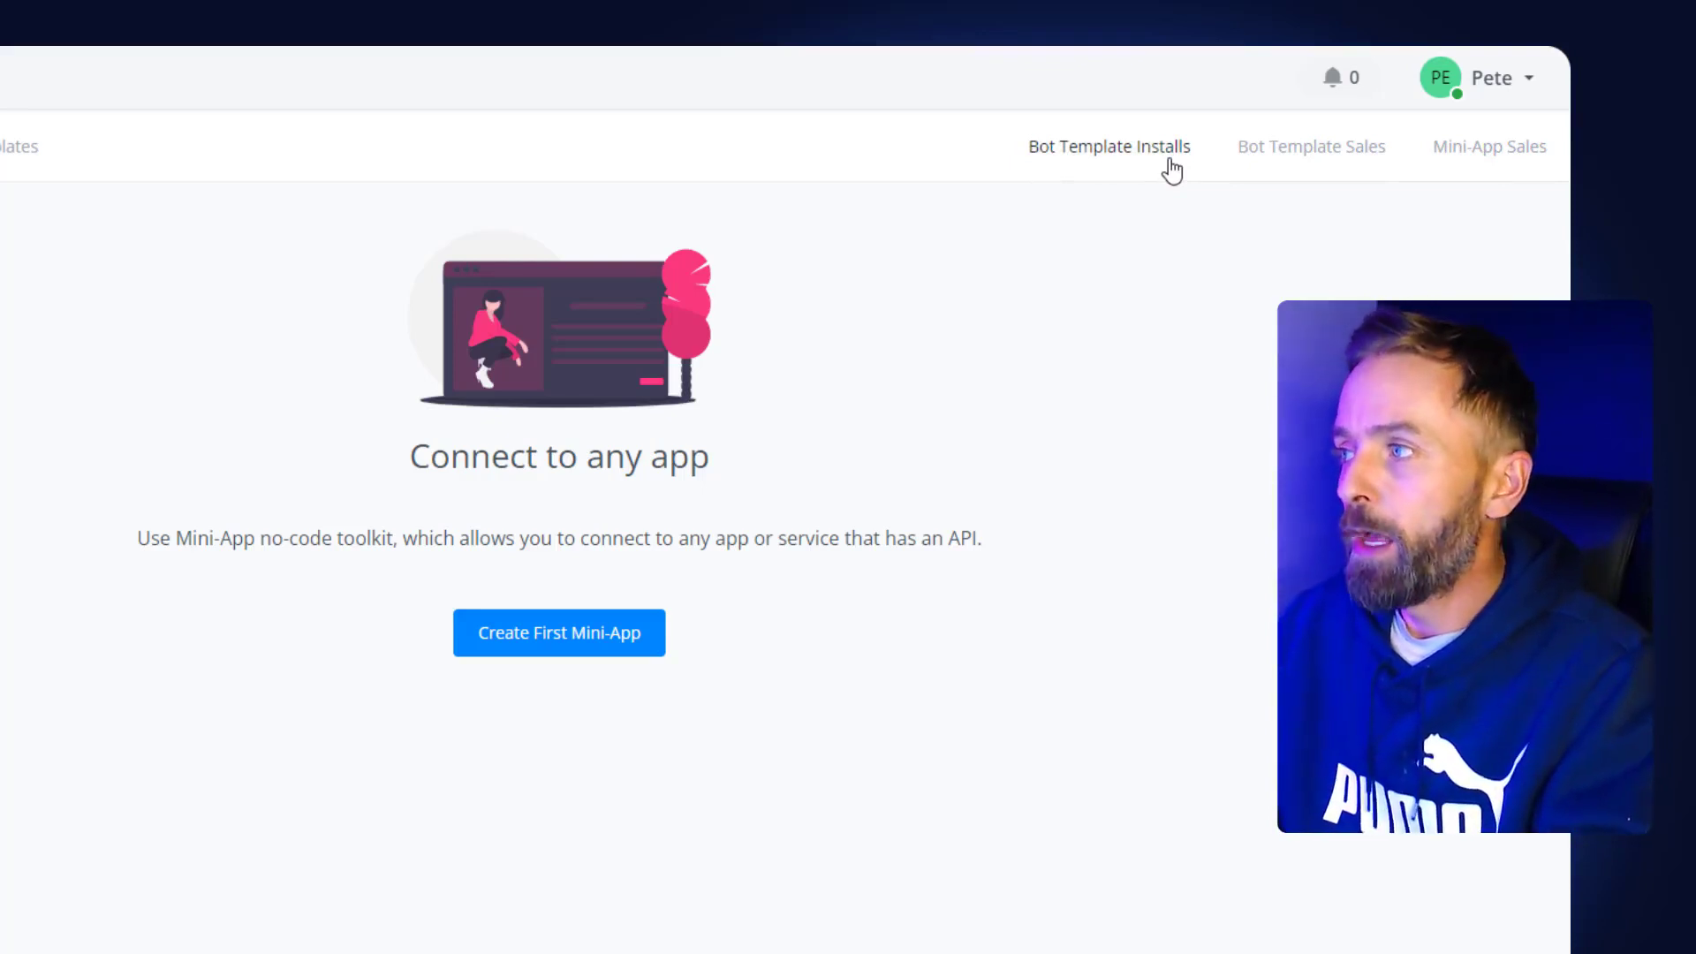
- Start the first mini-app, bringing up Create New App with Mini App v2 selected
click(525, 659)
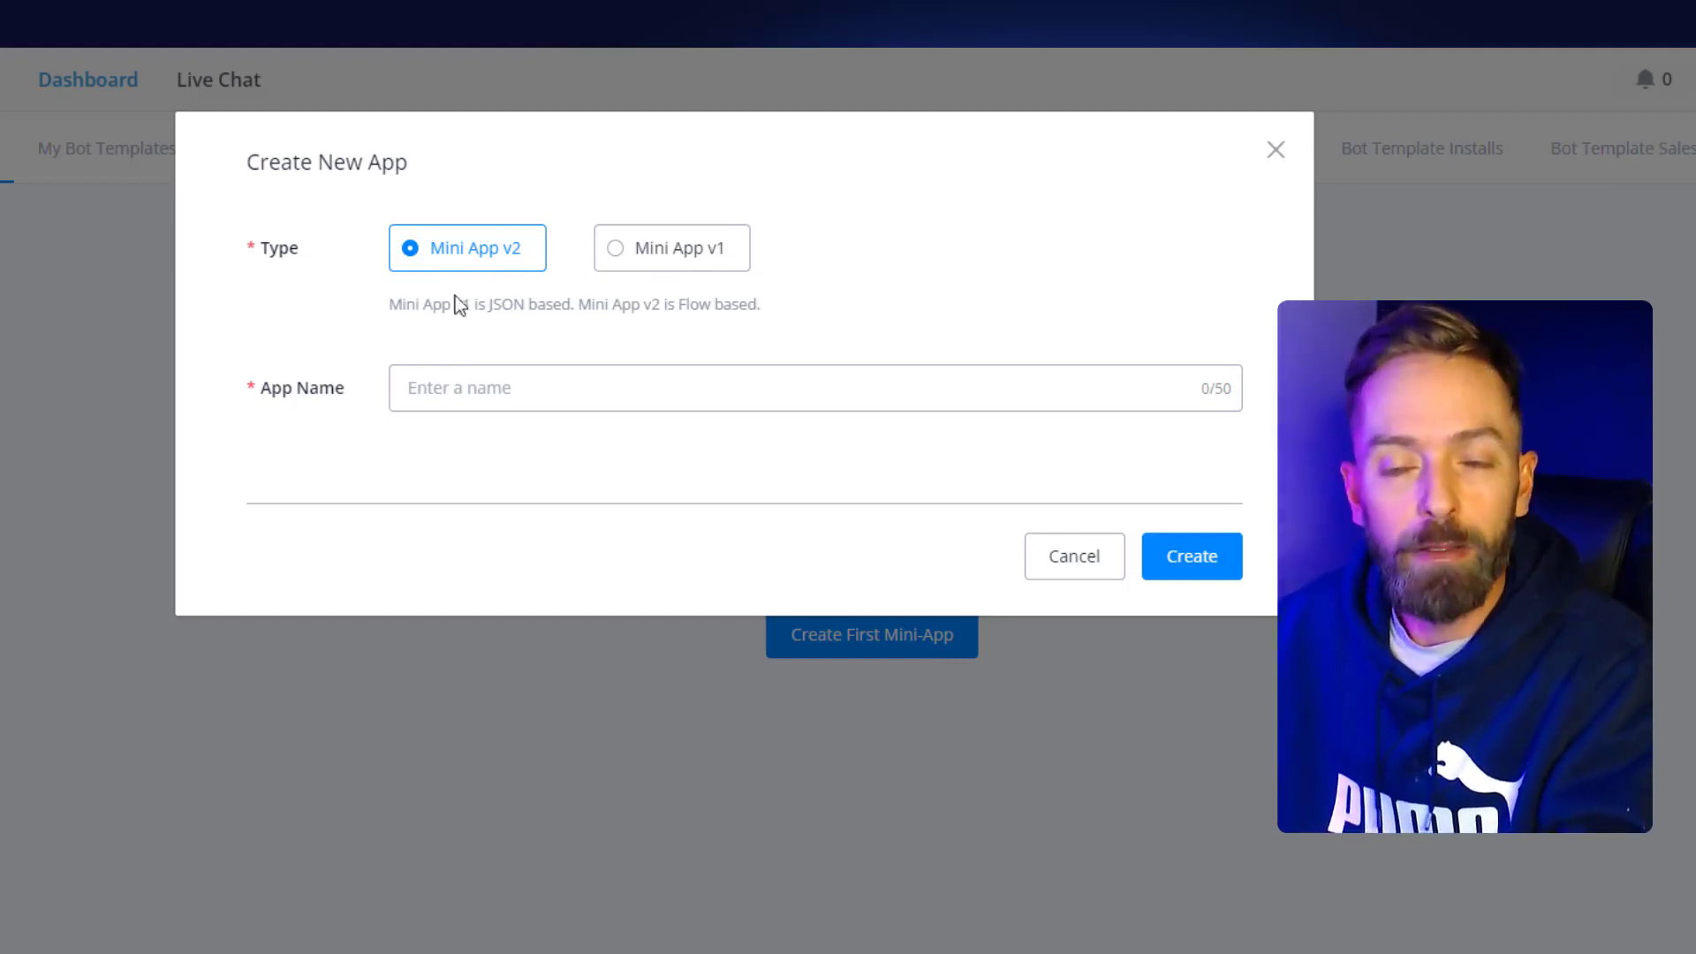
- Create a Mini App v2 named 'TEST APP'
click(477, 386)
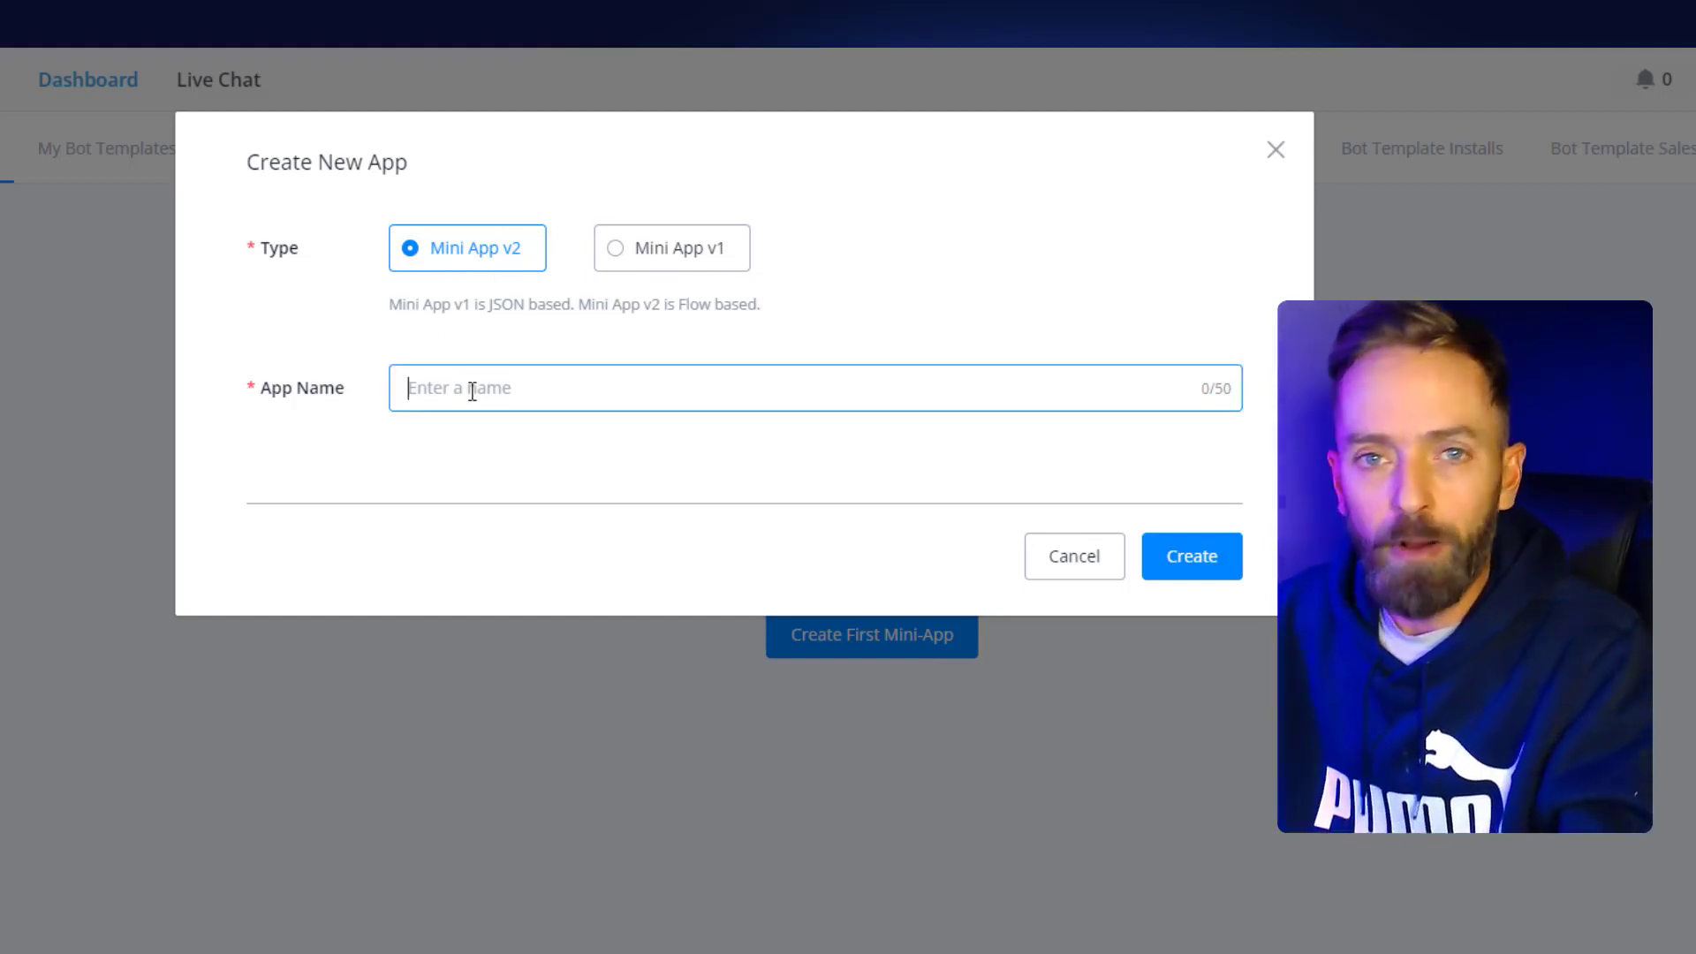
text(TEST )
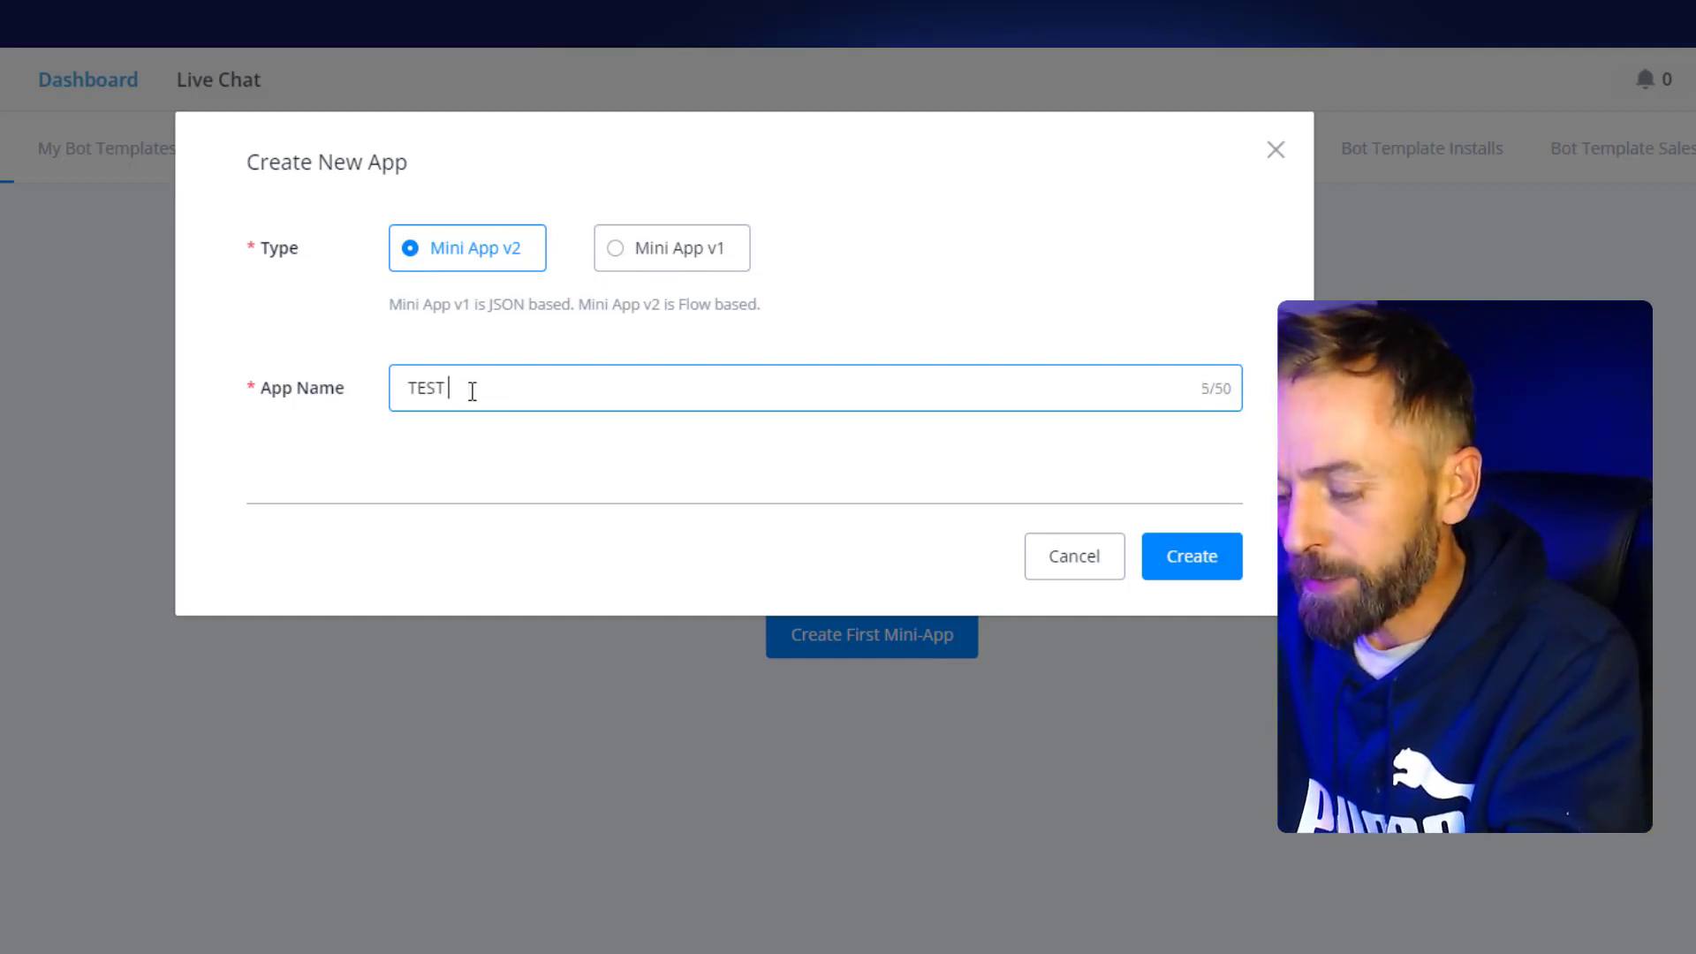
text(APP)
click(772, 492)
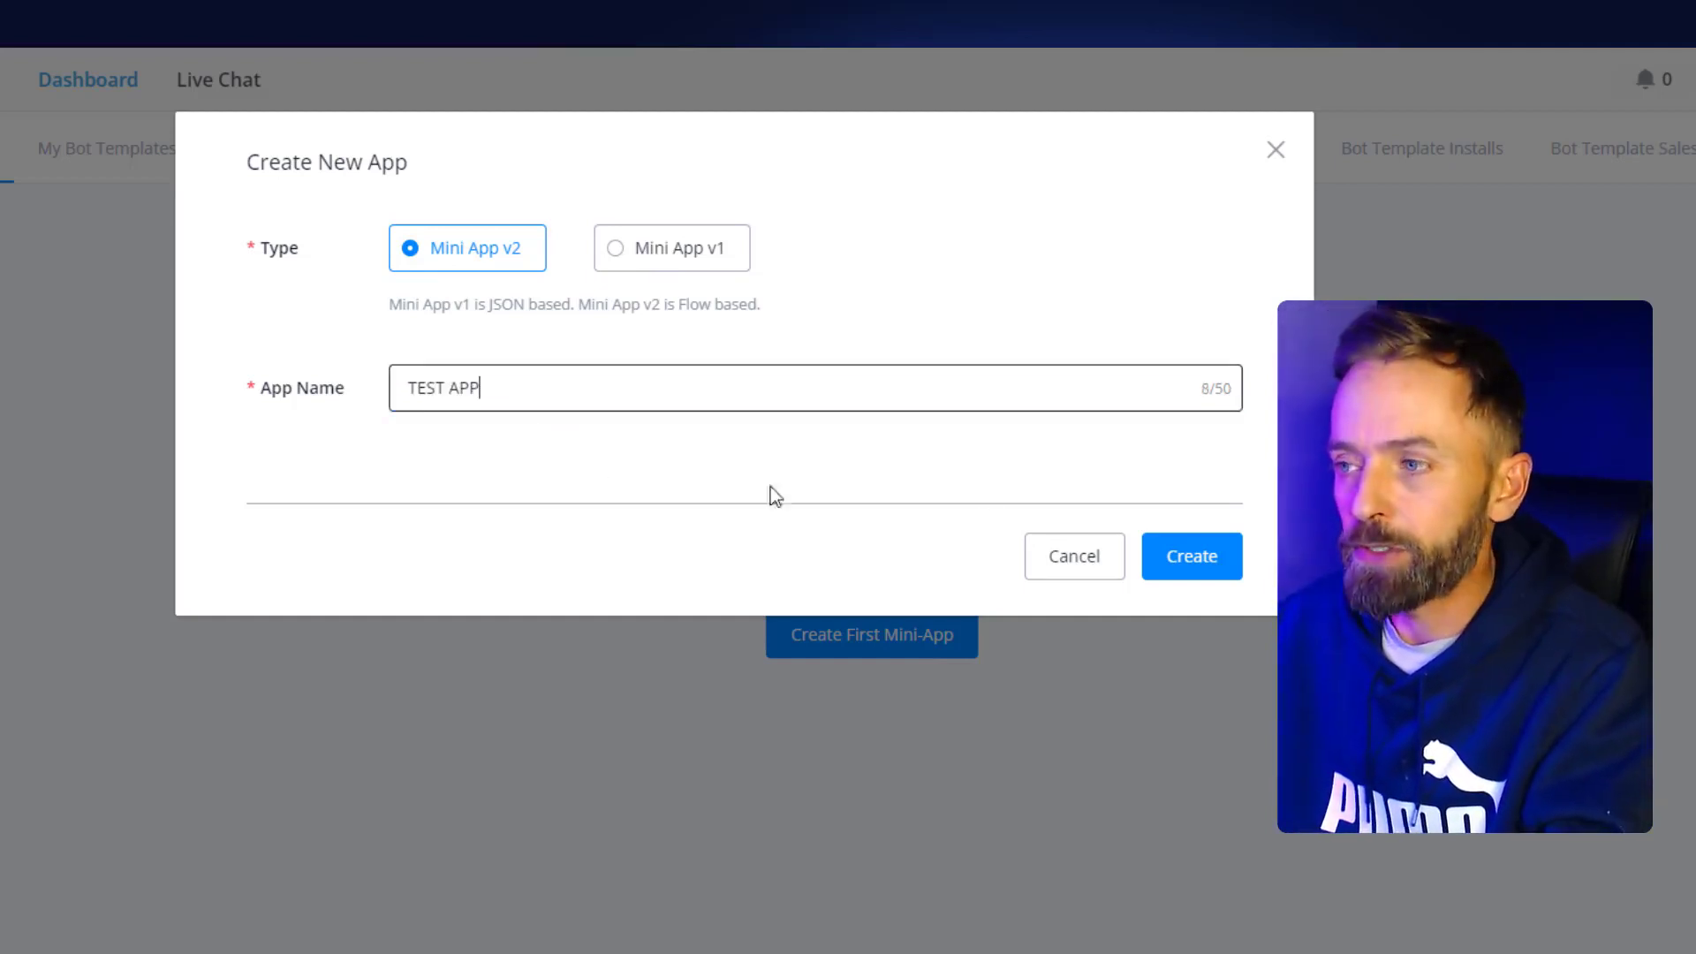
click(1185, 557)
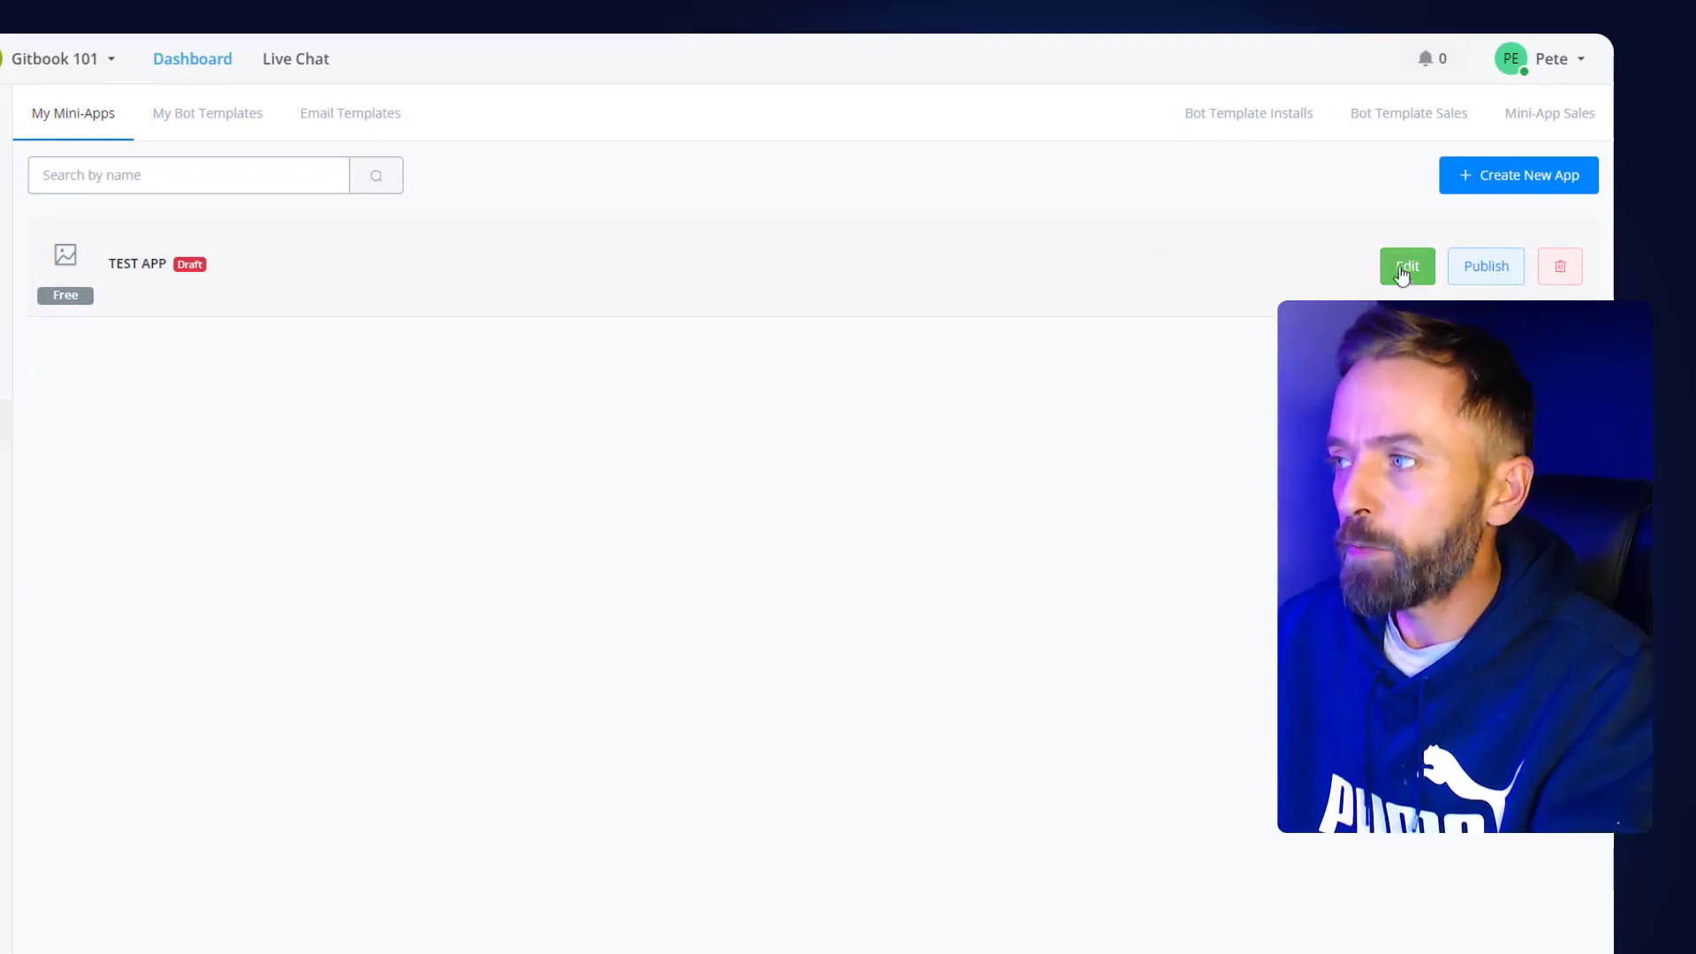
- Open TEST APP in the editor and show its empty Actions section
click(1404, 275)
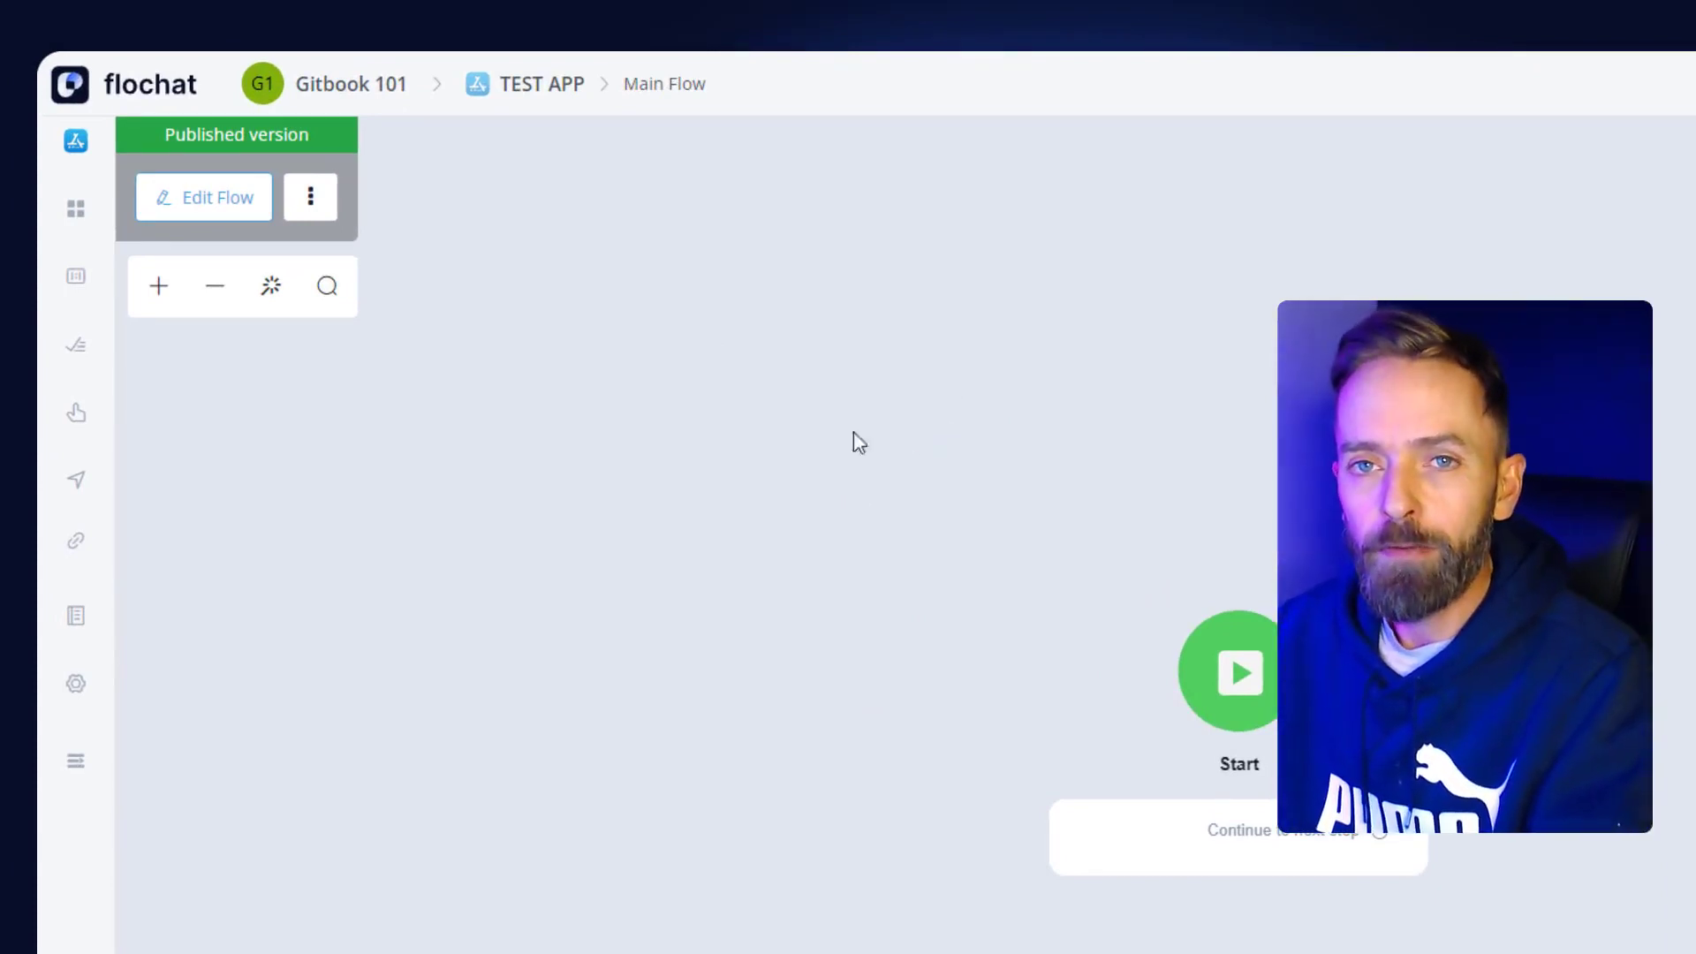
click(82, 771)
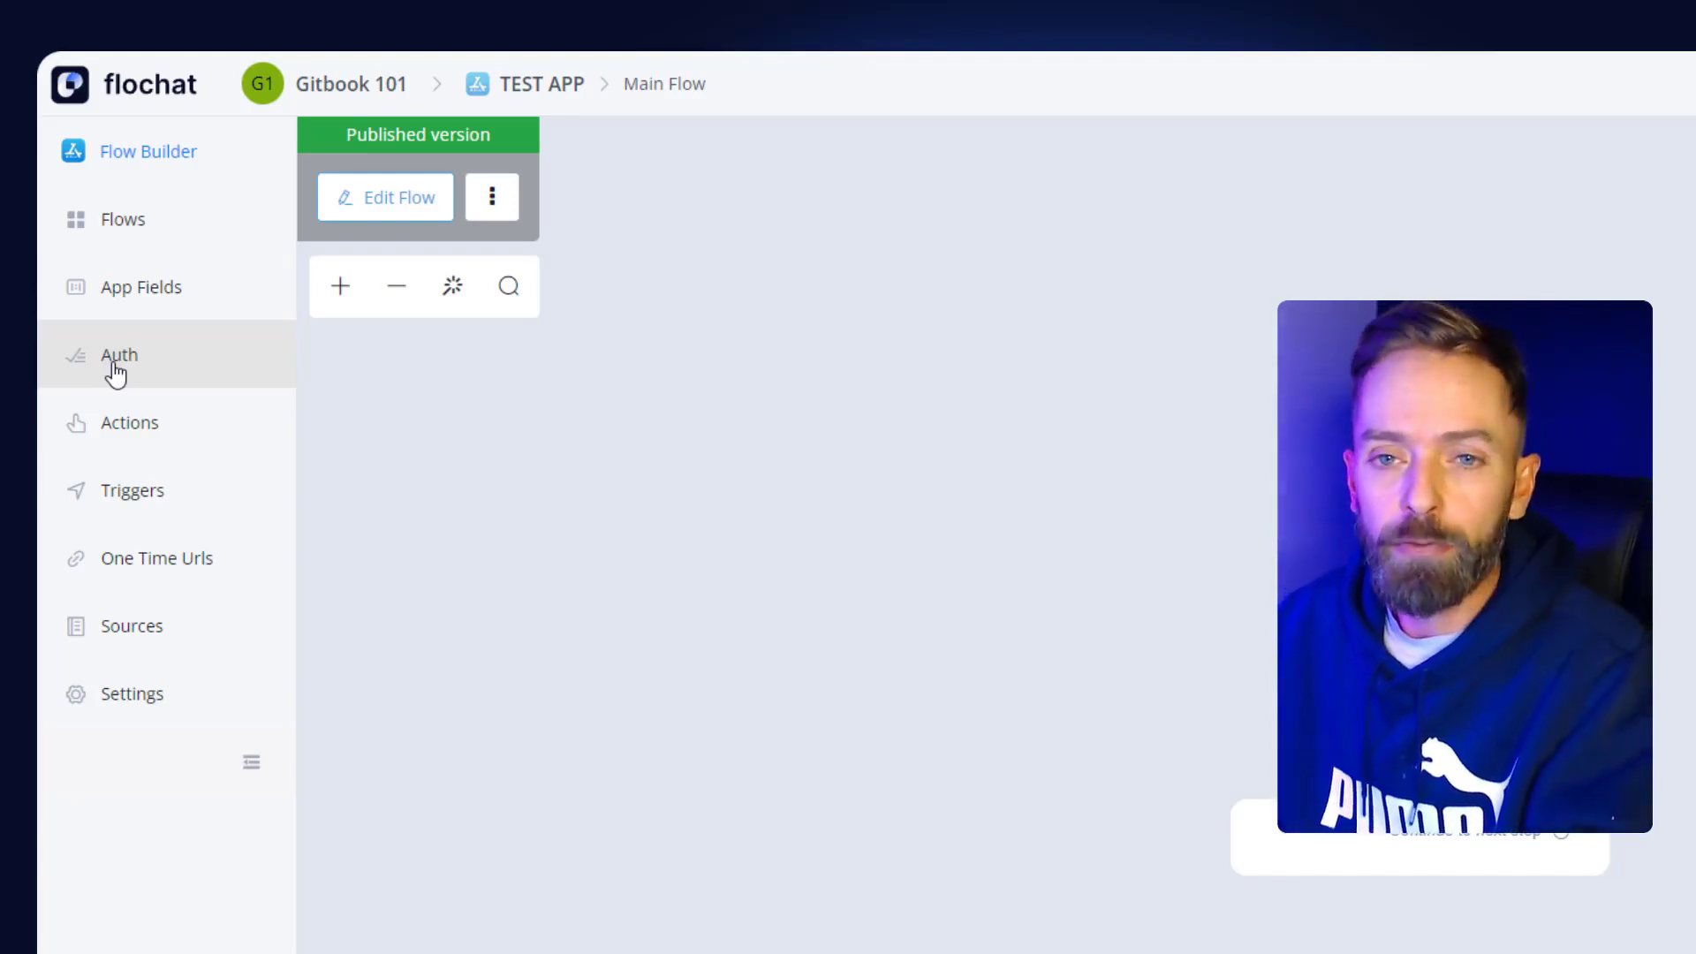
click(123, 435)
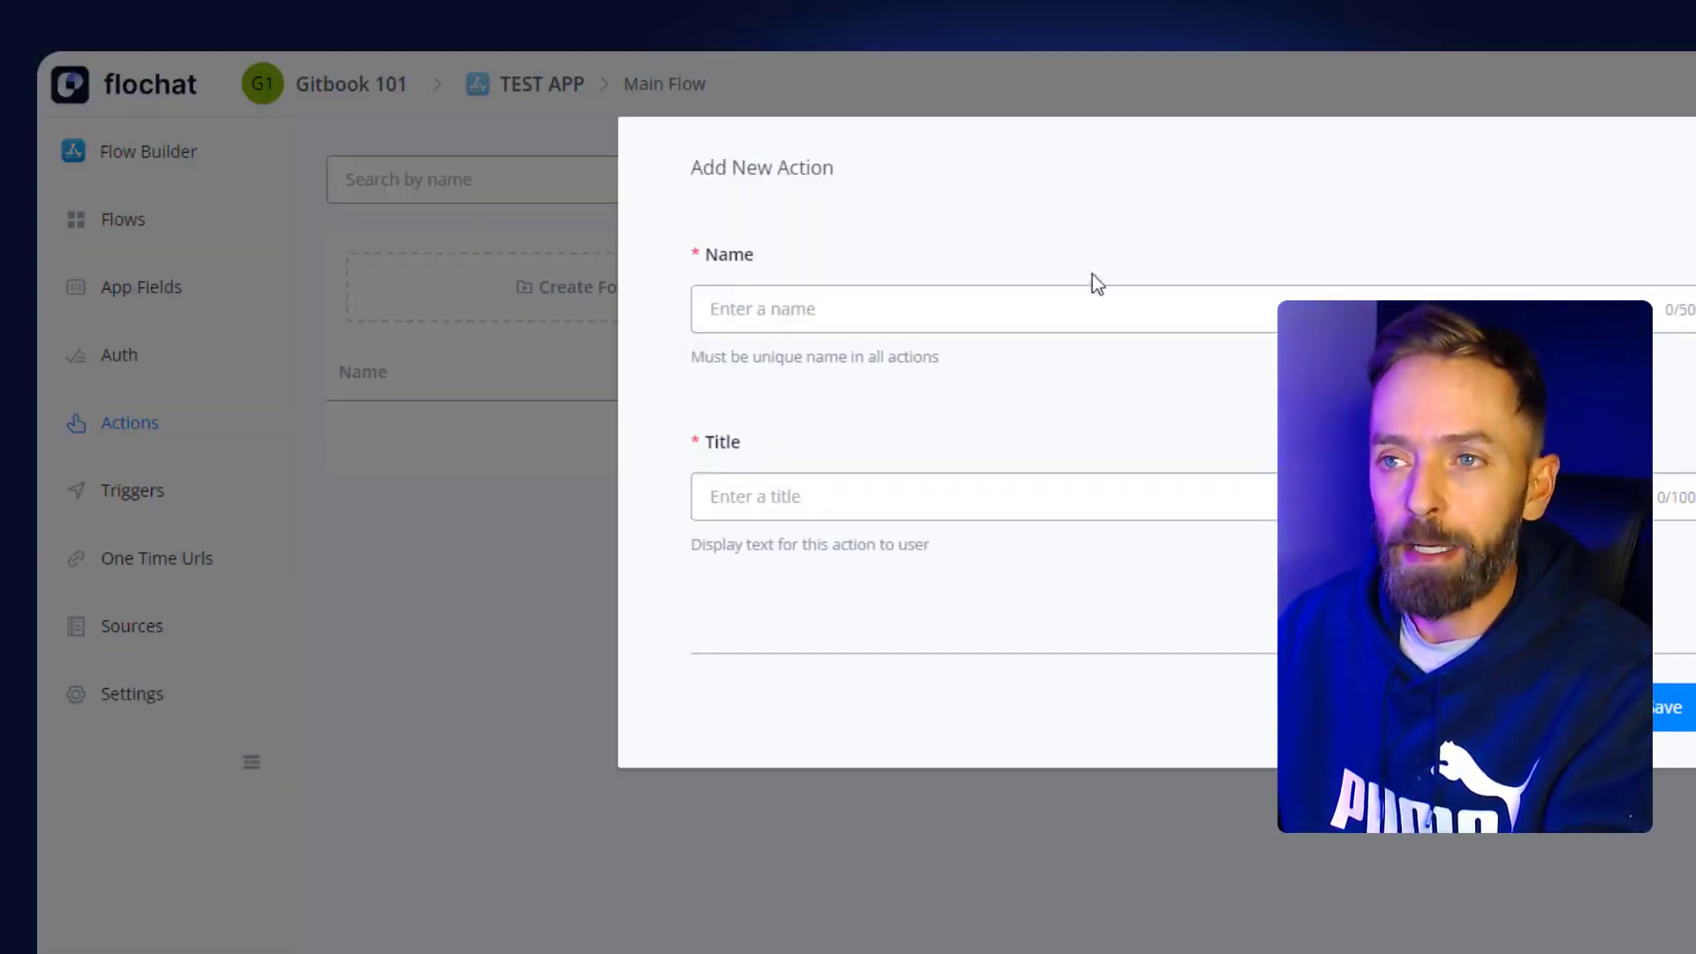
click(1016, 311)
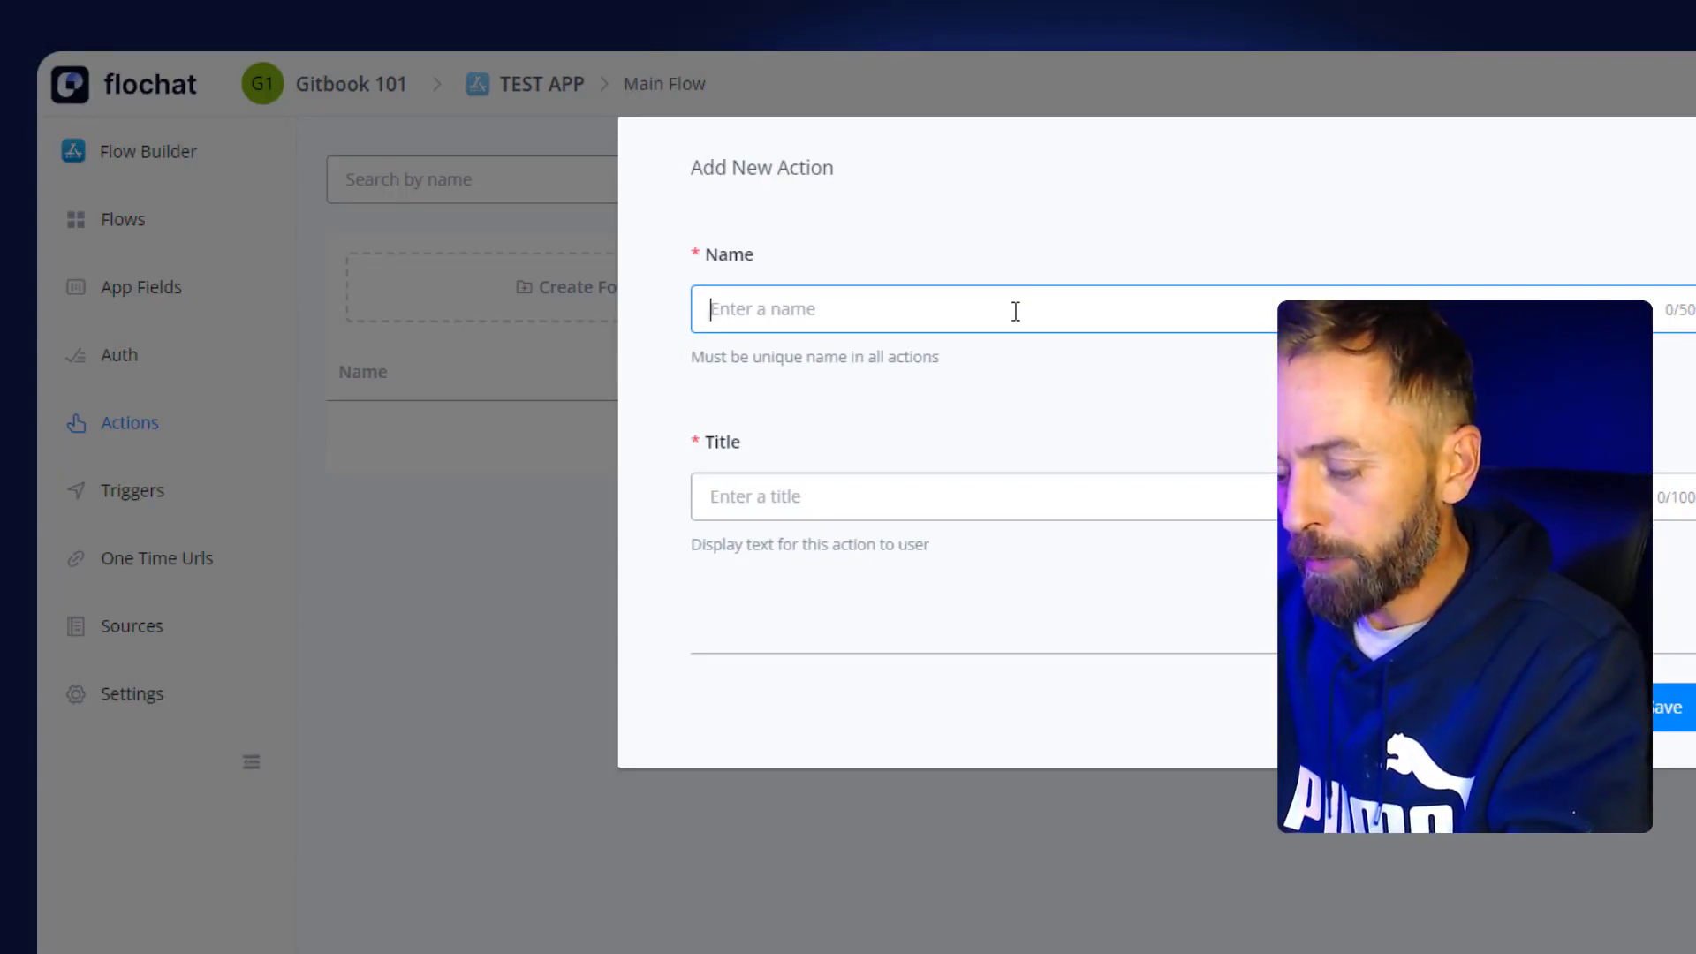
text(CREATEANEWCO)
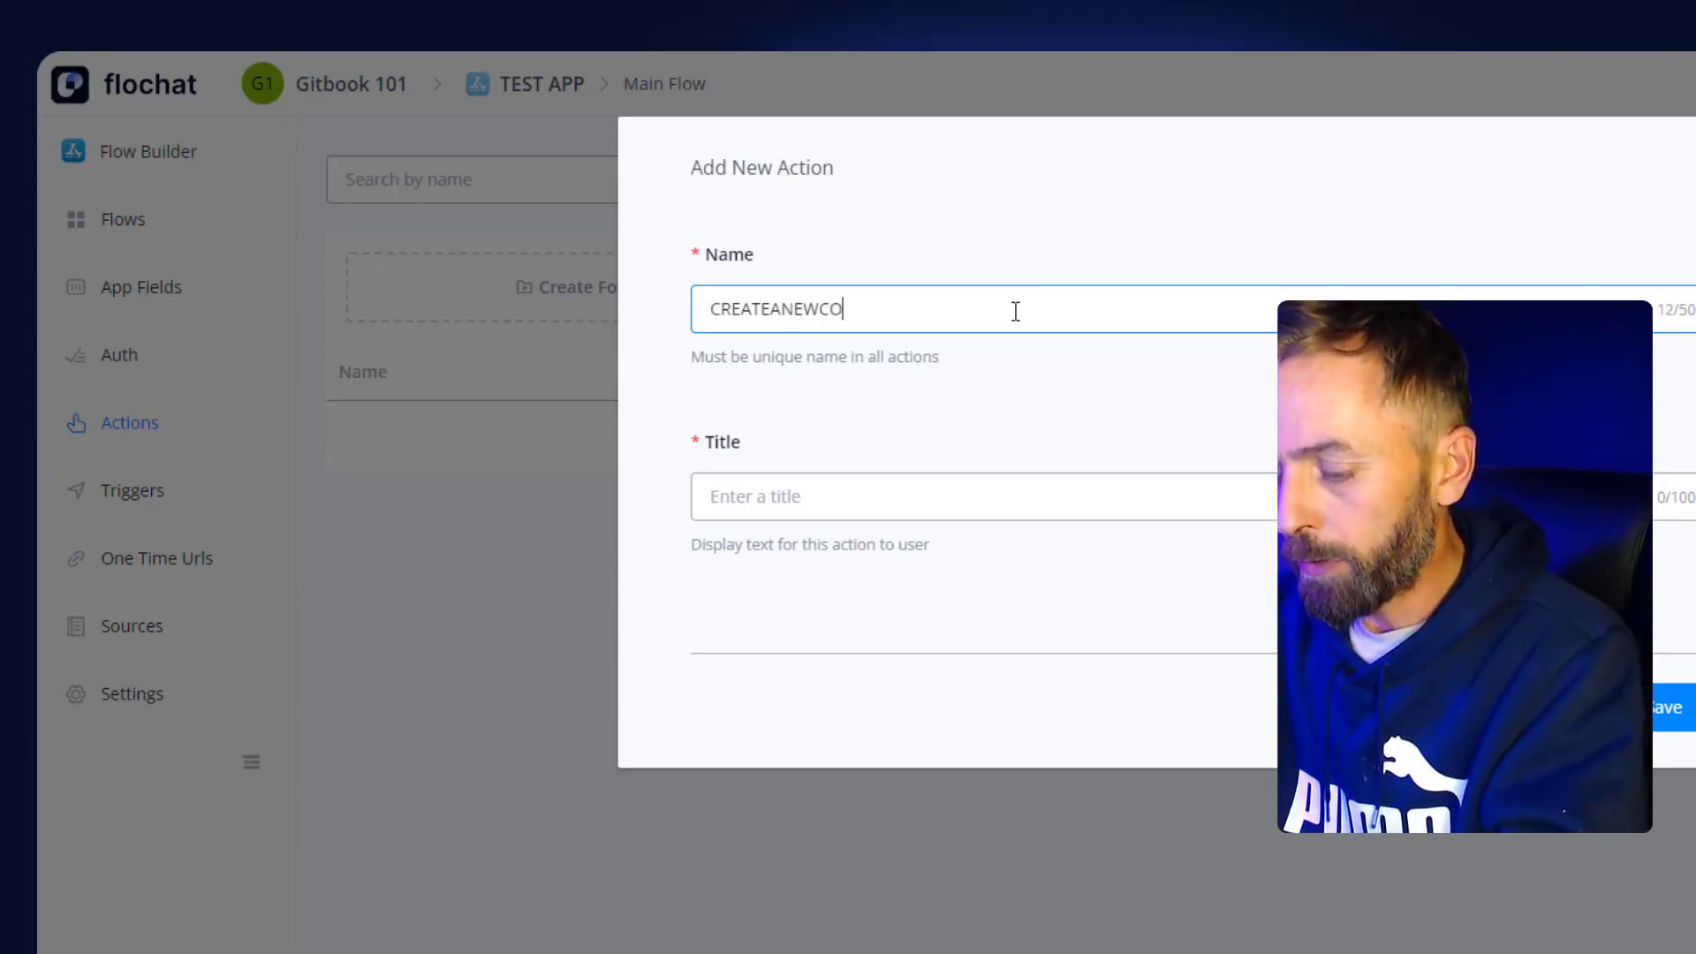
text(NTACT)
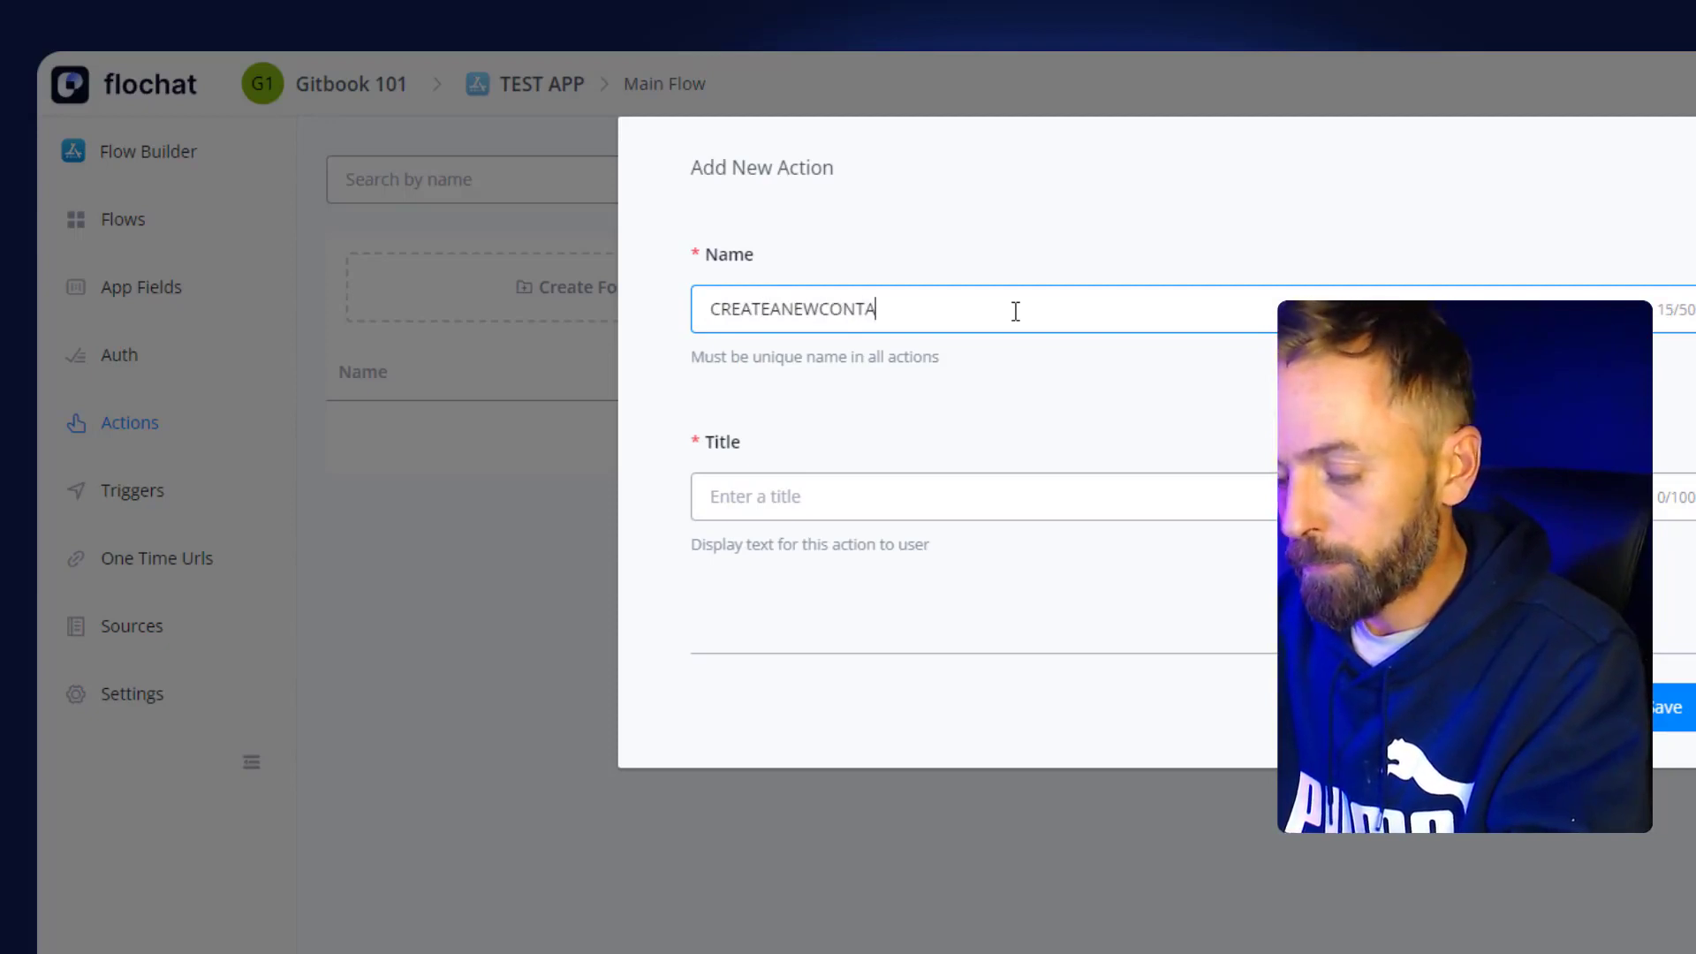
click(776, 484)
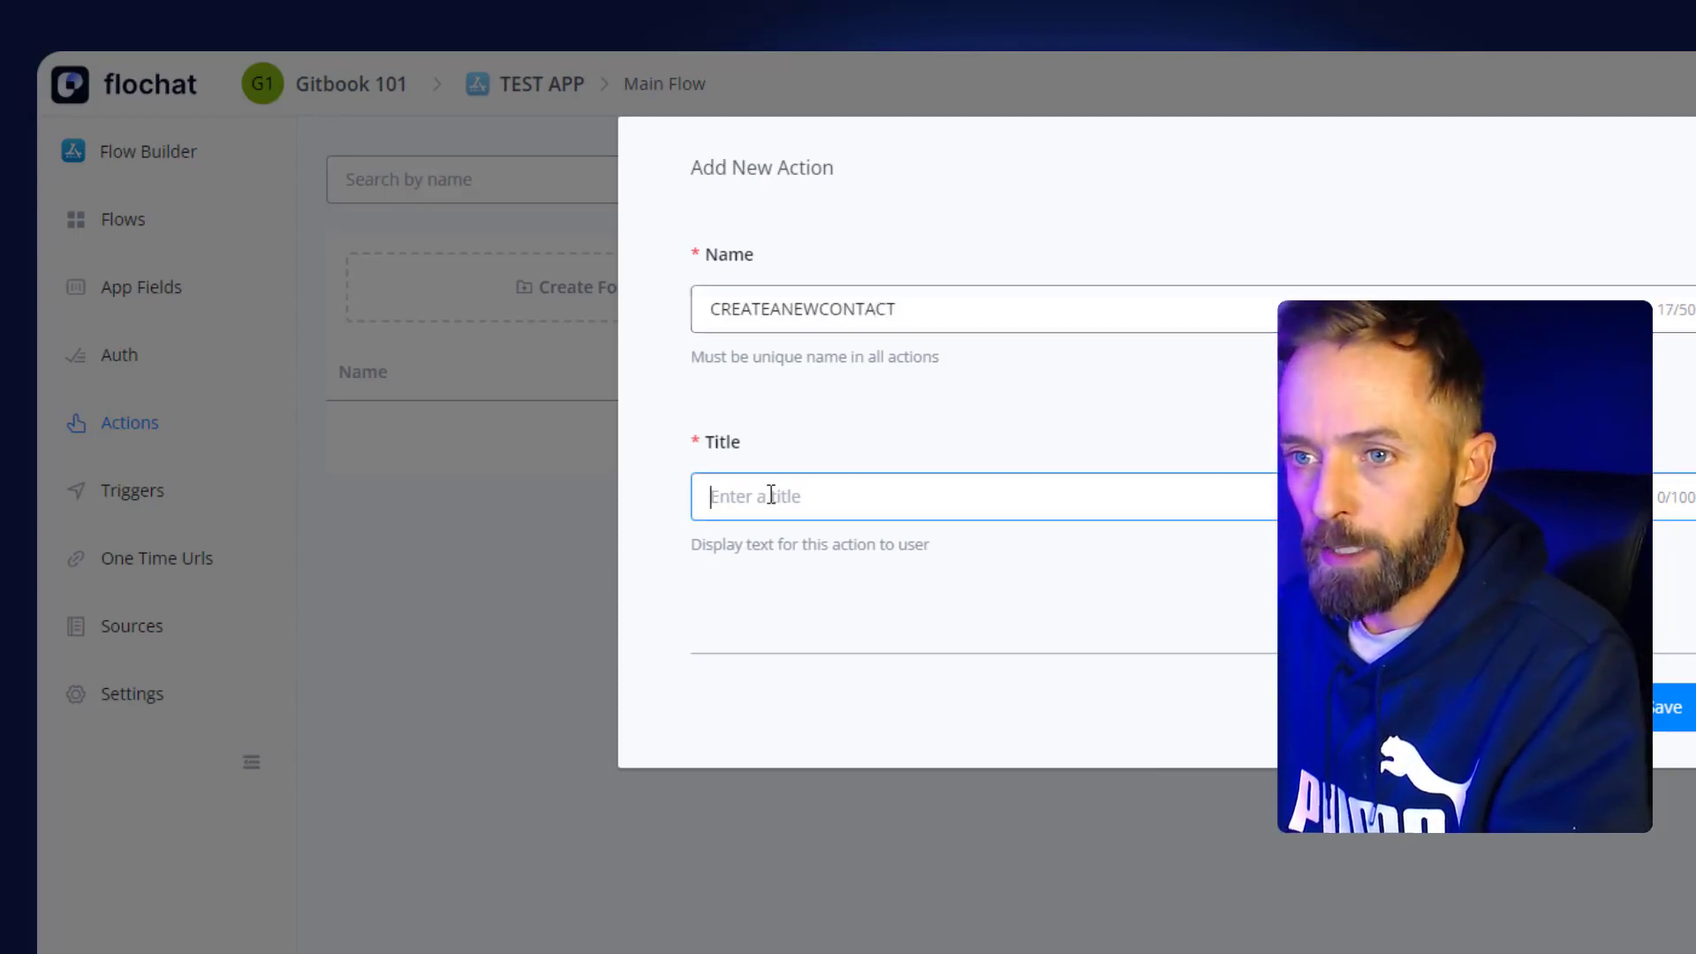
text(Creat)
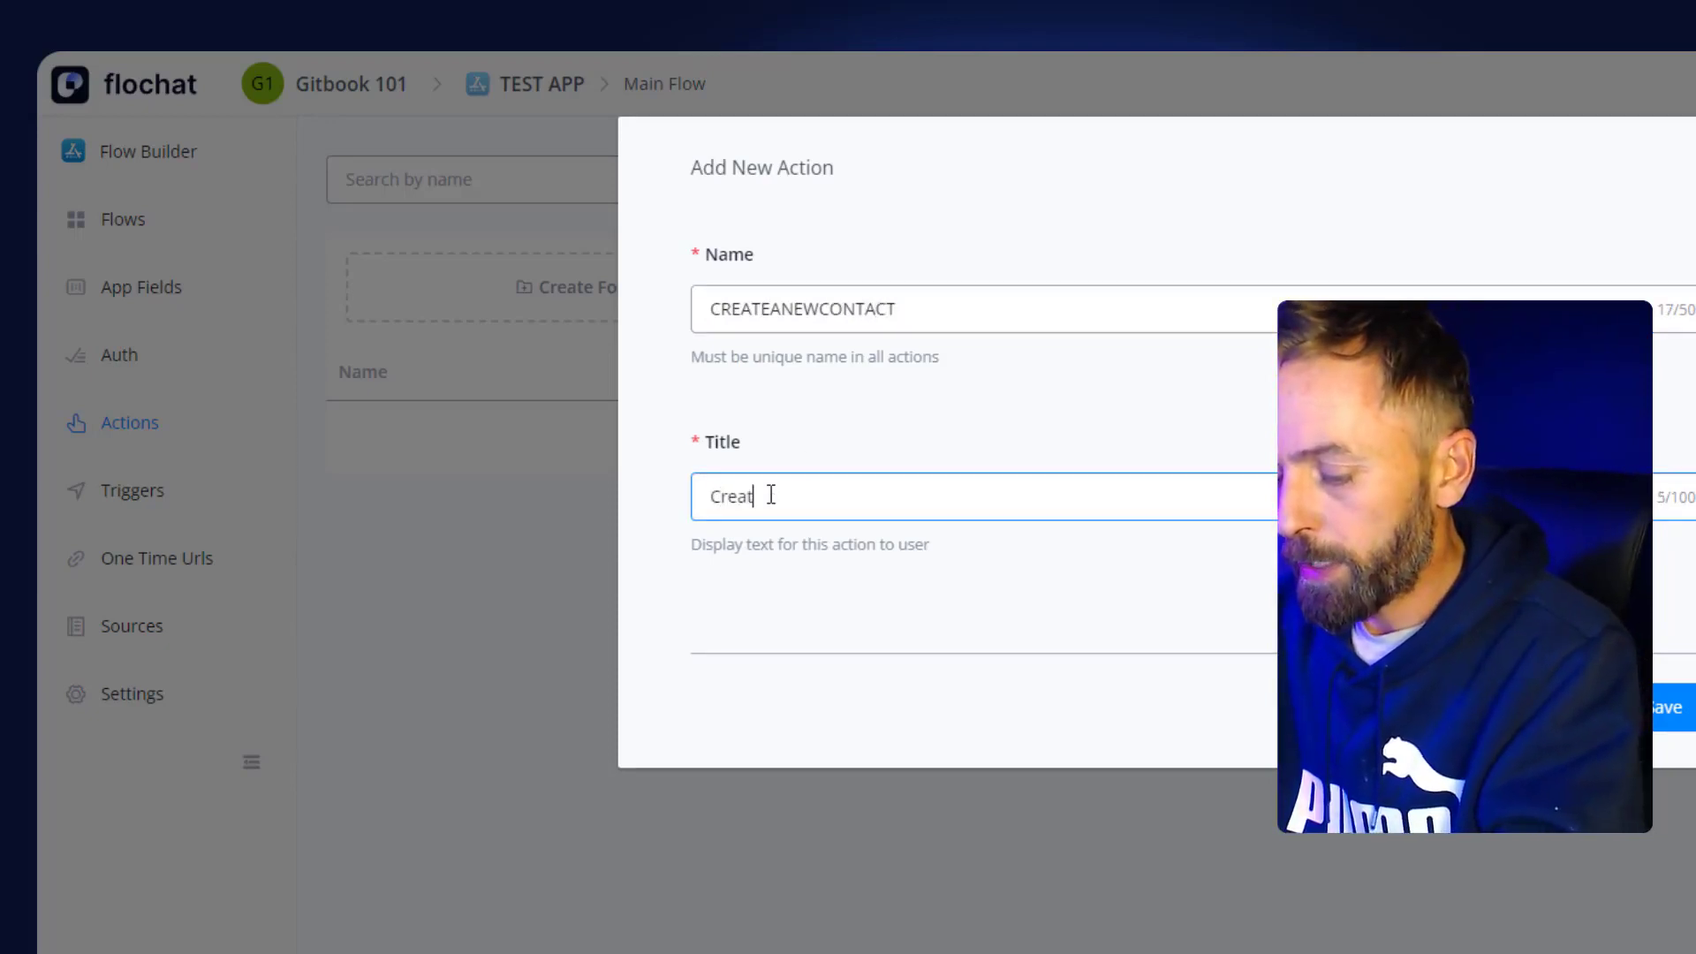
text(e new contact)
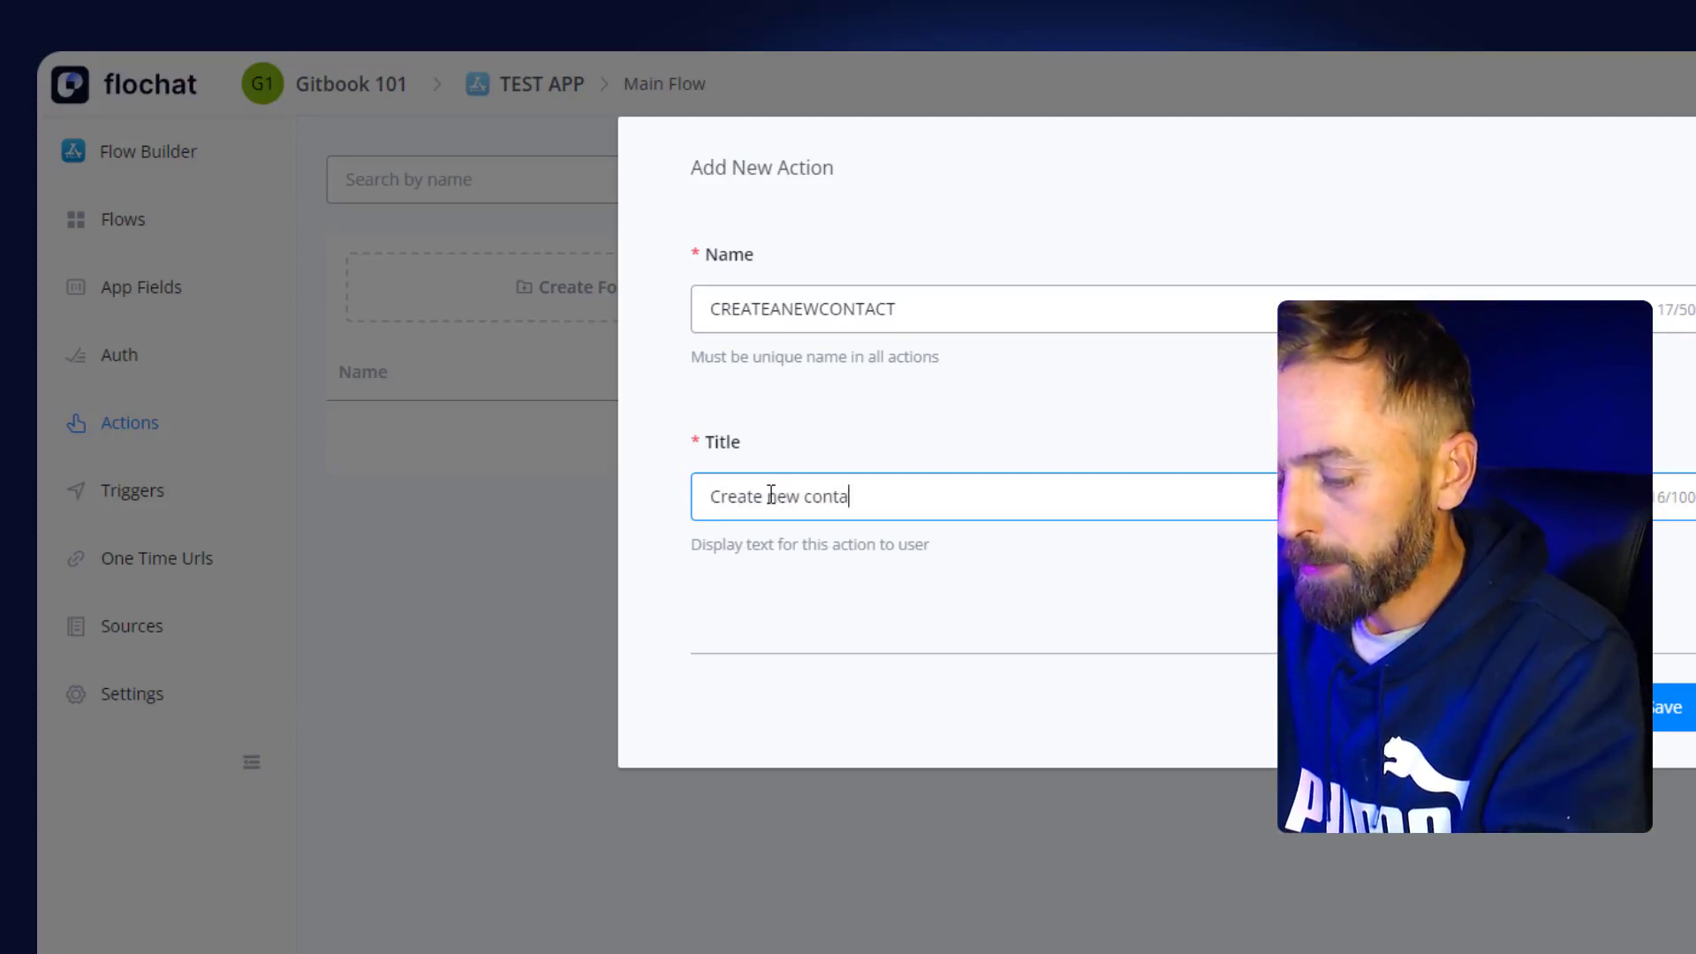
click(1148, 632)
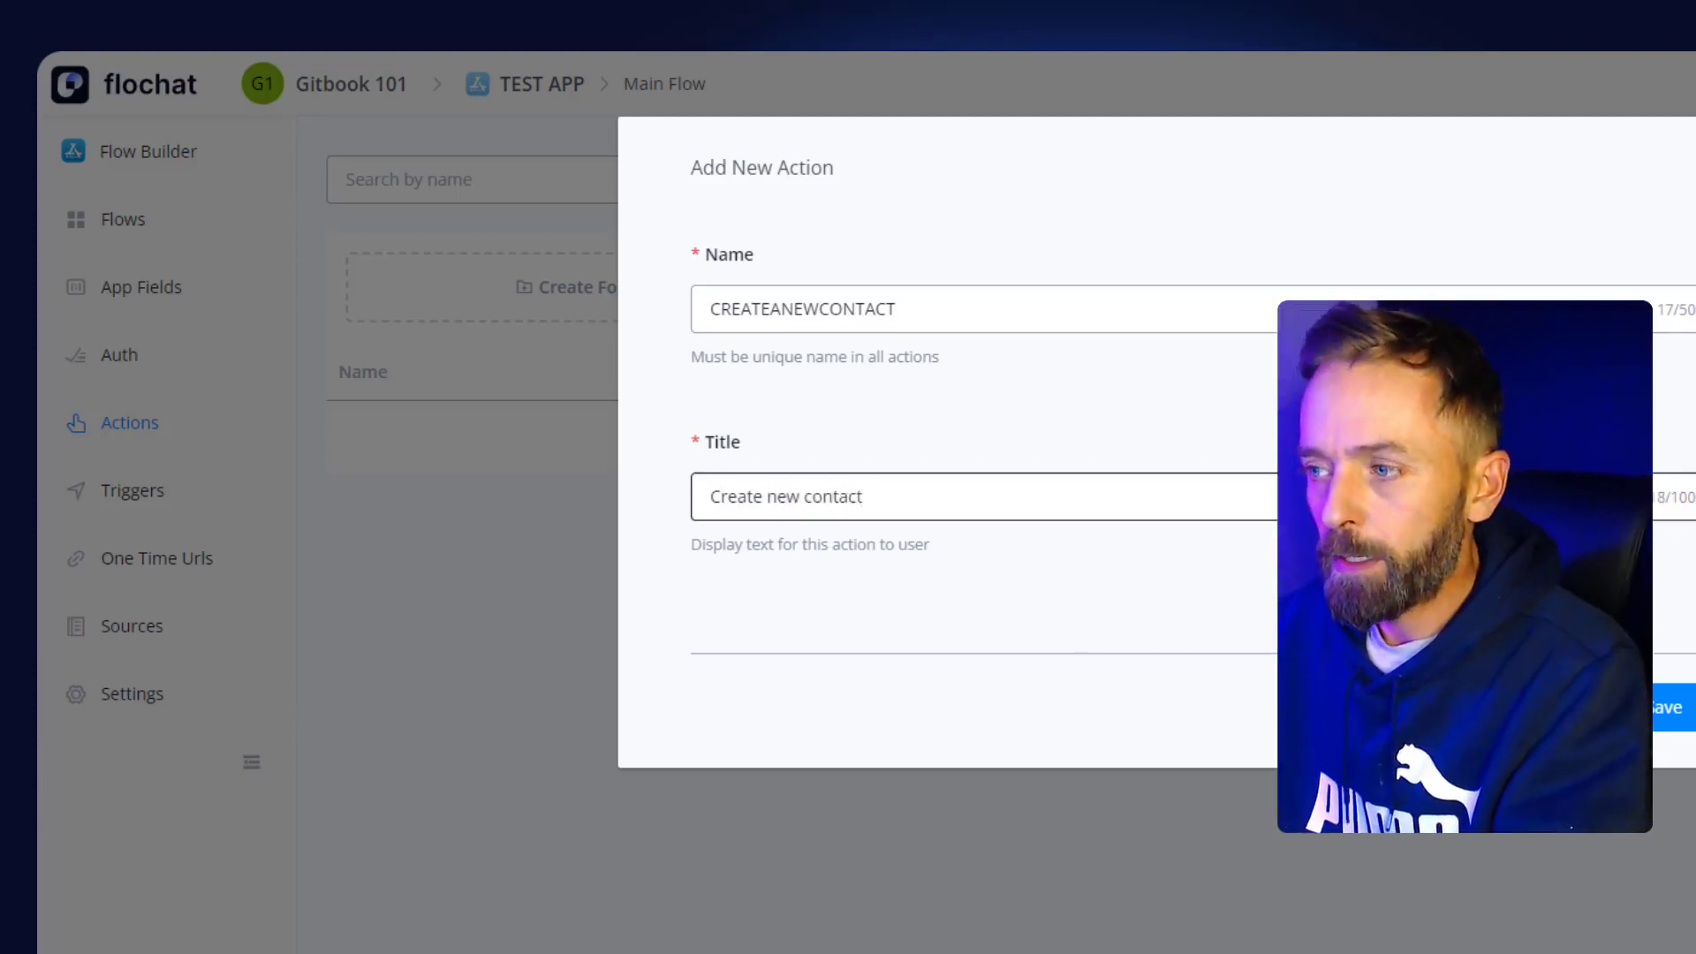
click(1667, 706)
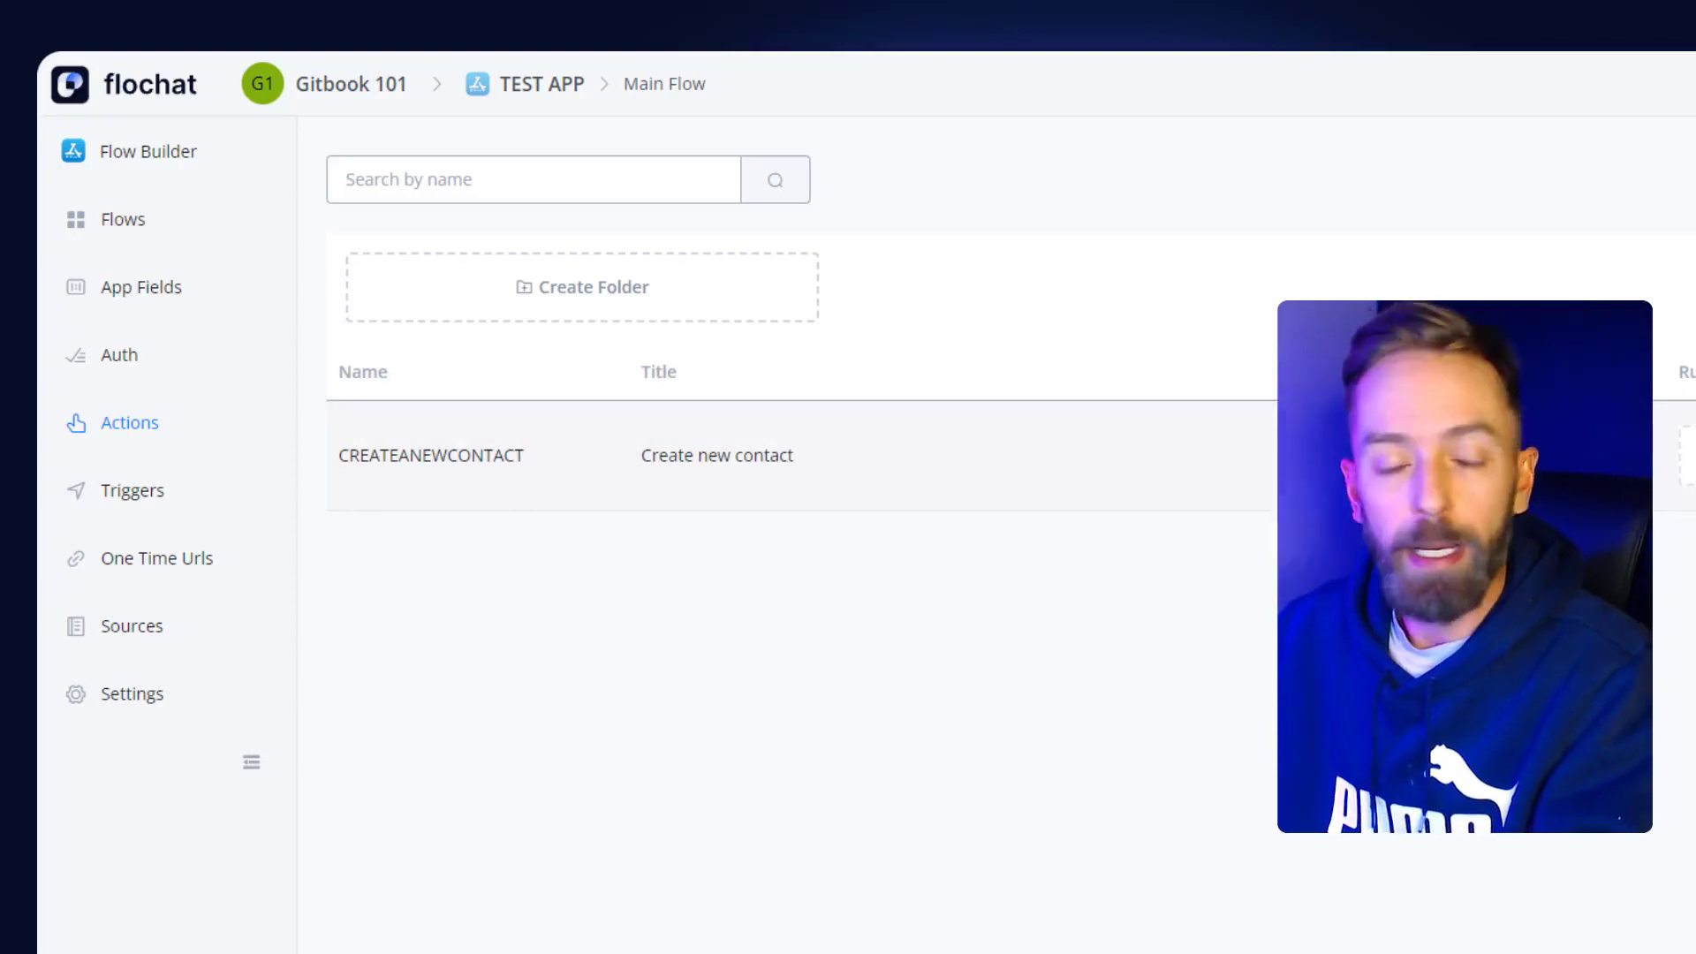
- Set the Create new contact action's type to Create
click(1465, 456)
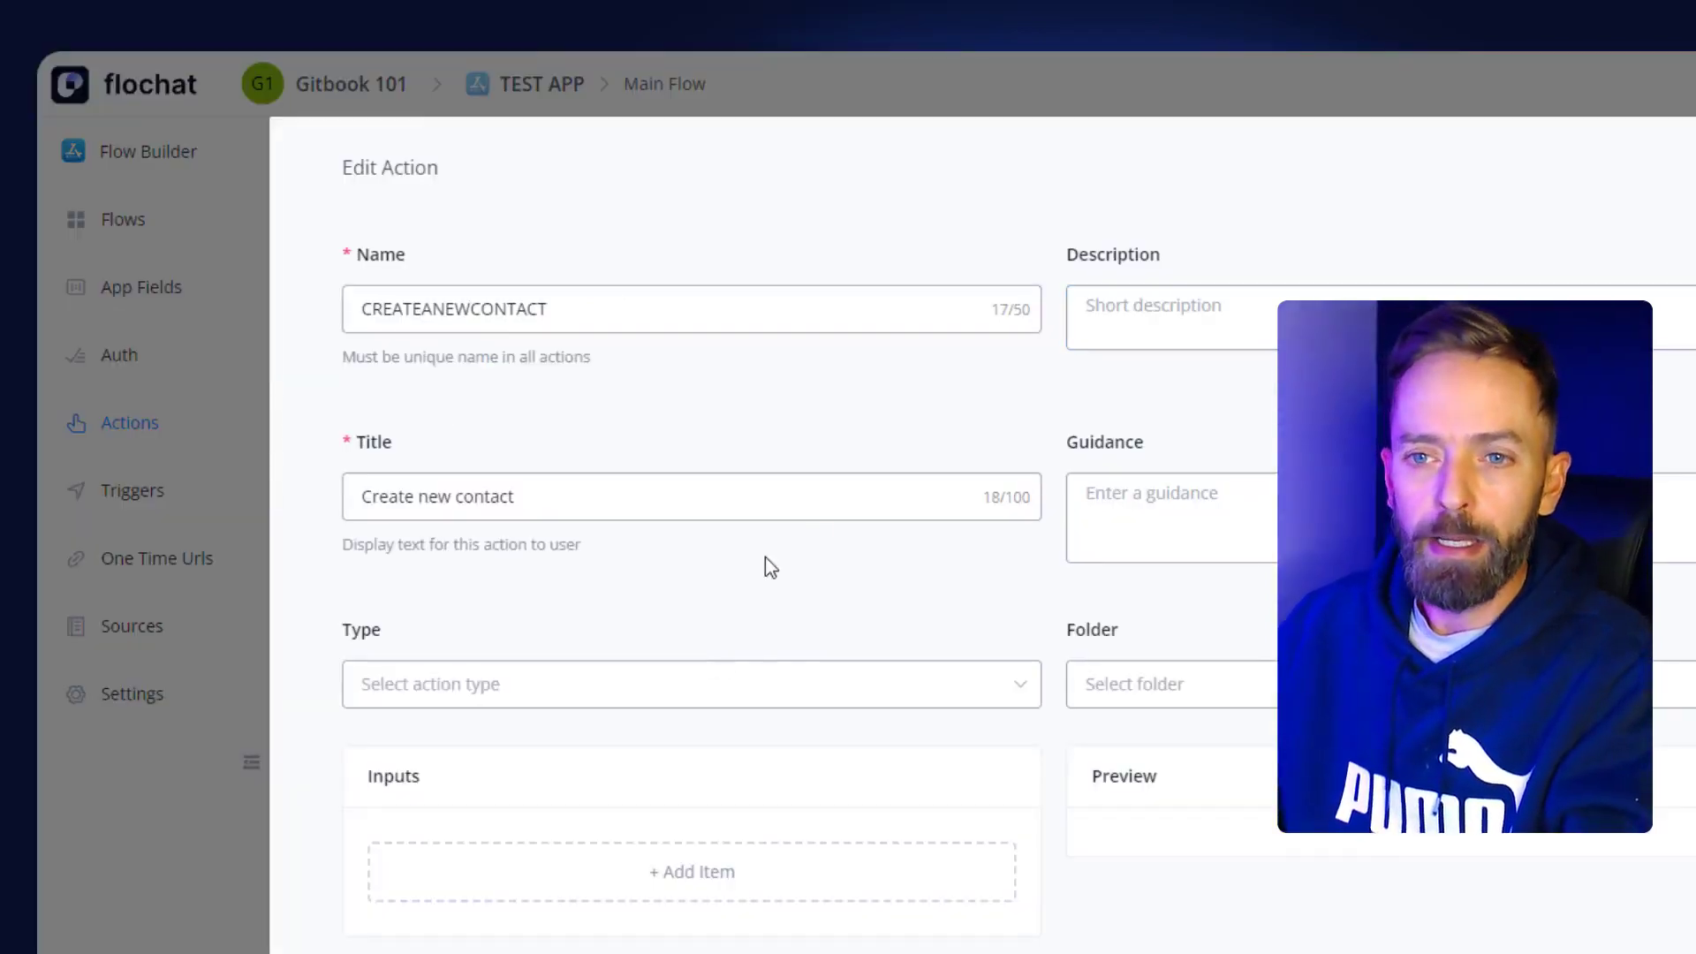
click(441, 687)
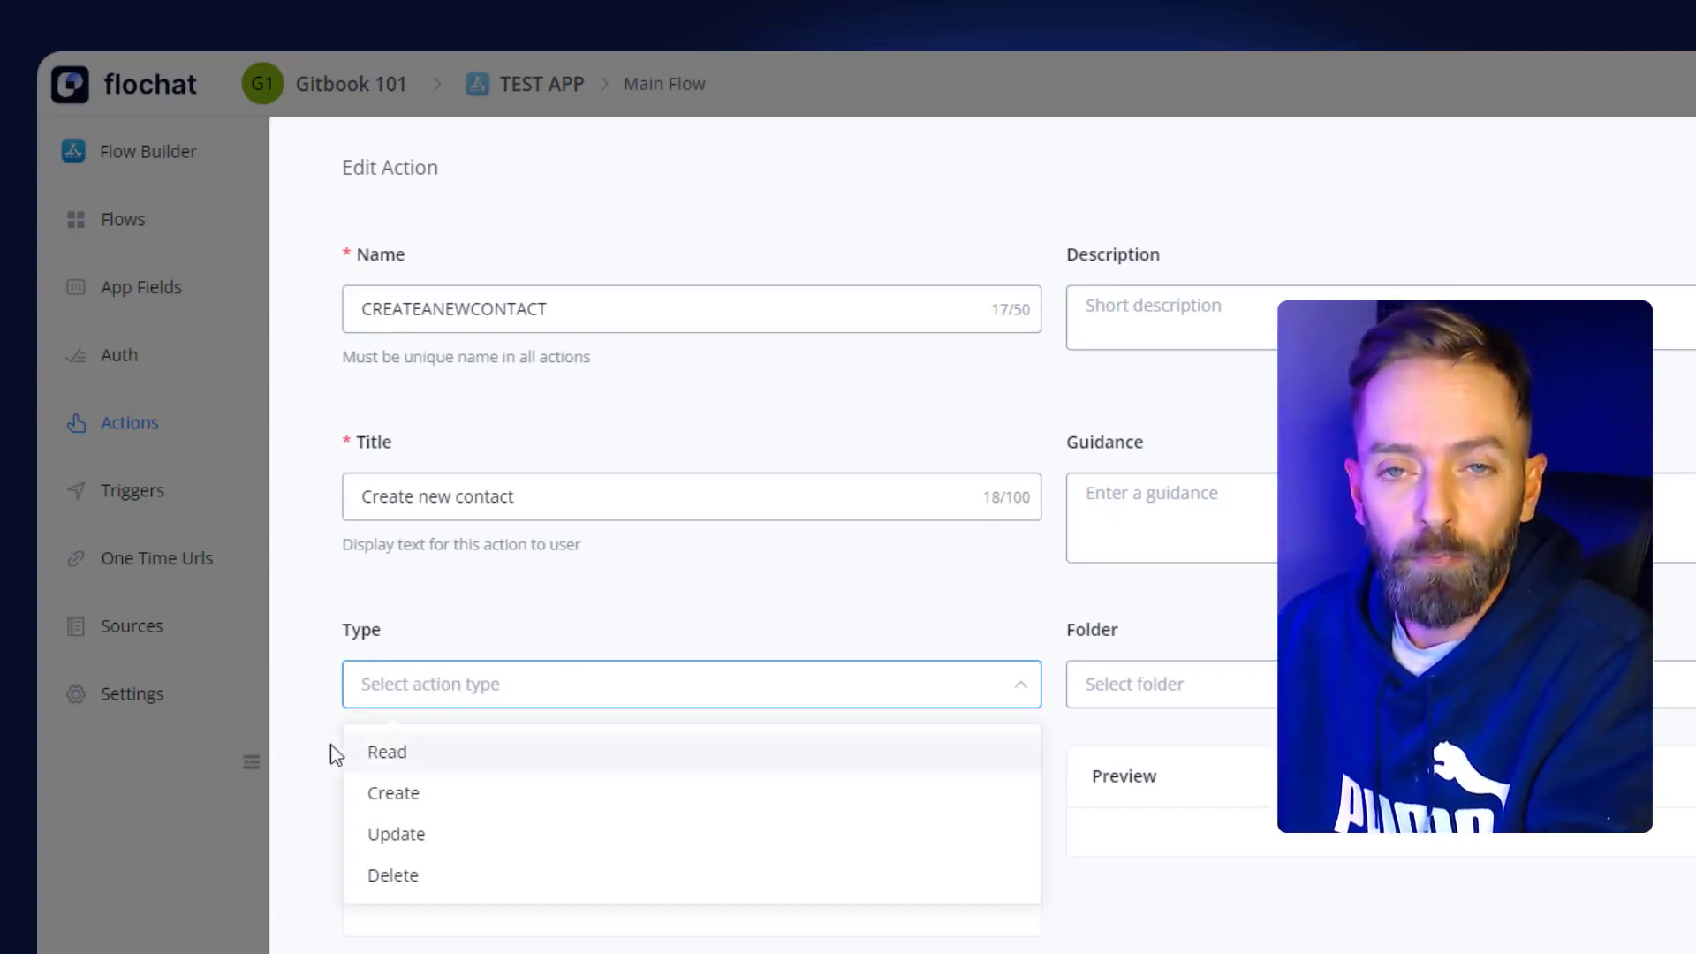
click(402, 802)
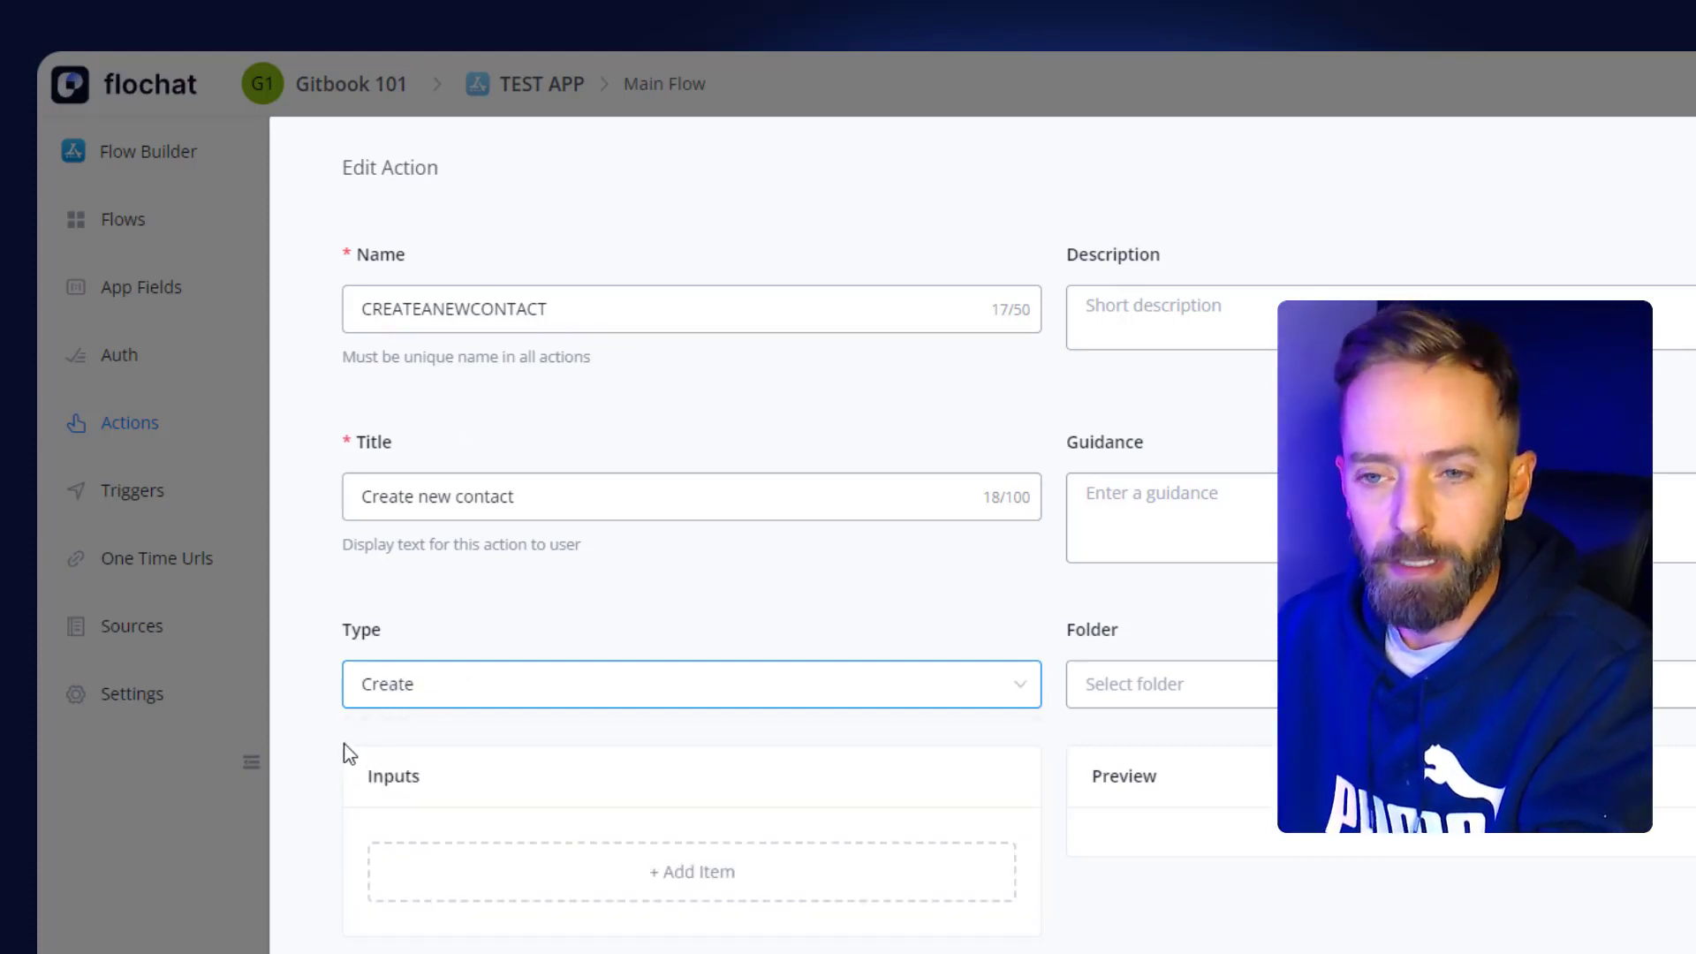
click(1143, 336)
click(1152, 490)
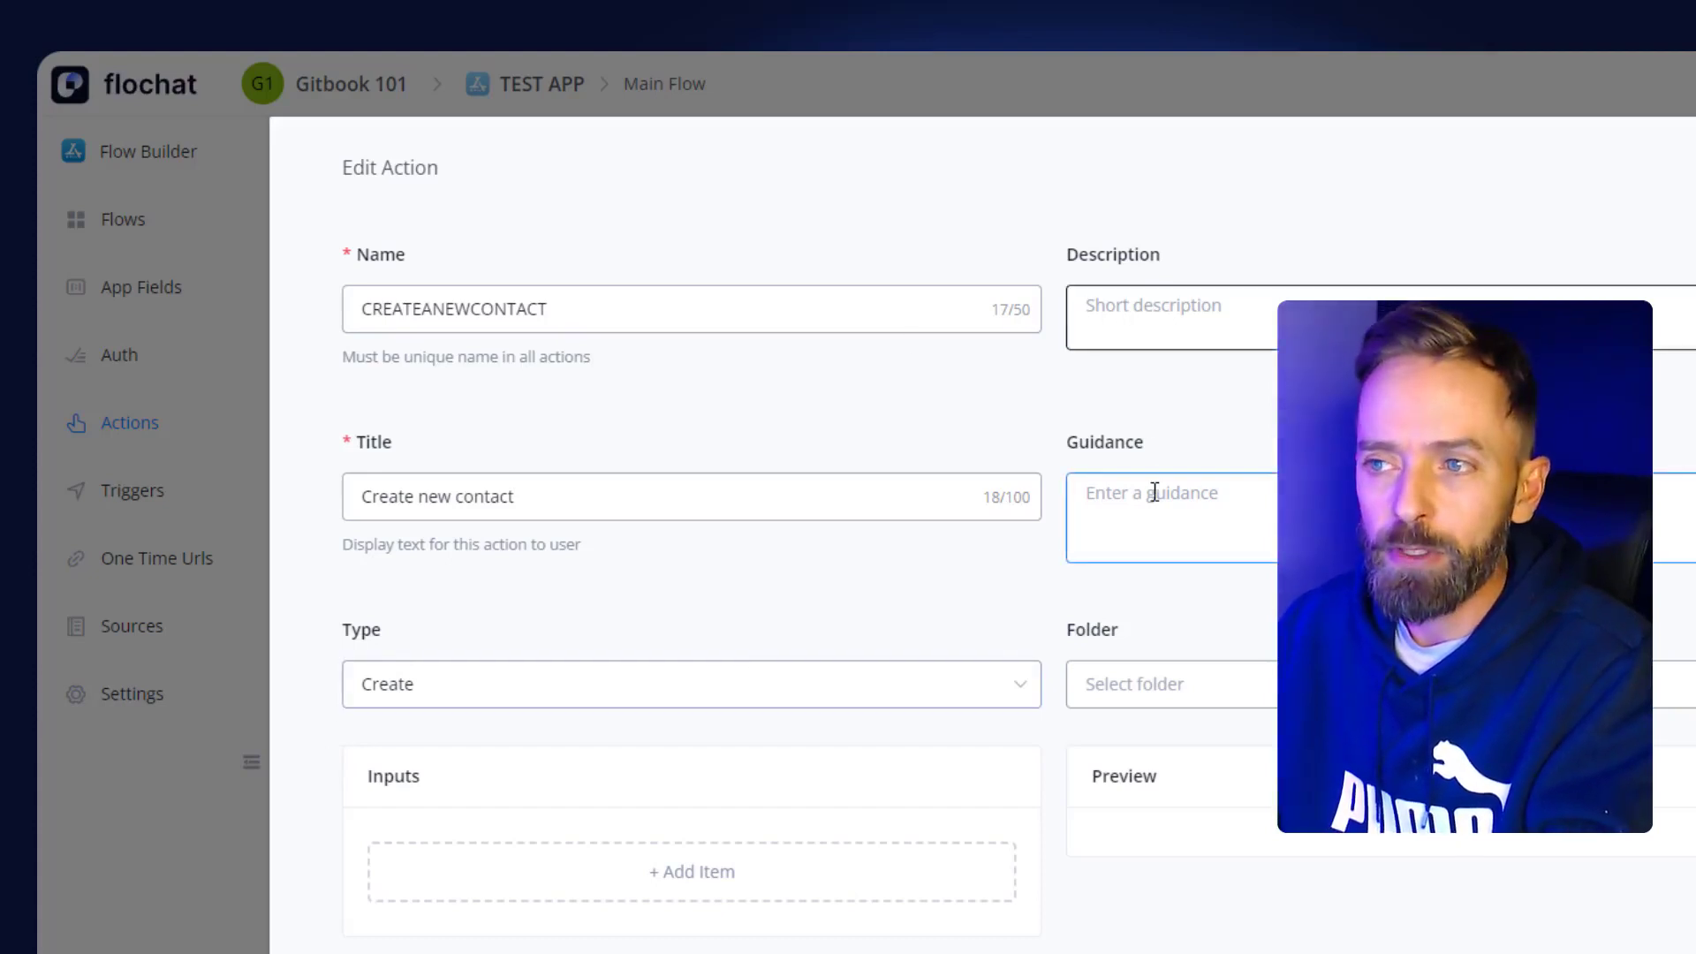
click(1154, 684)
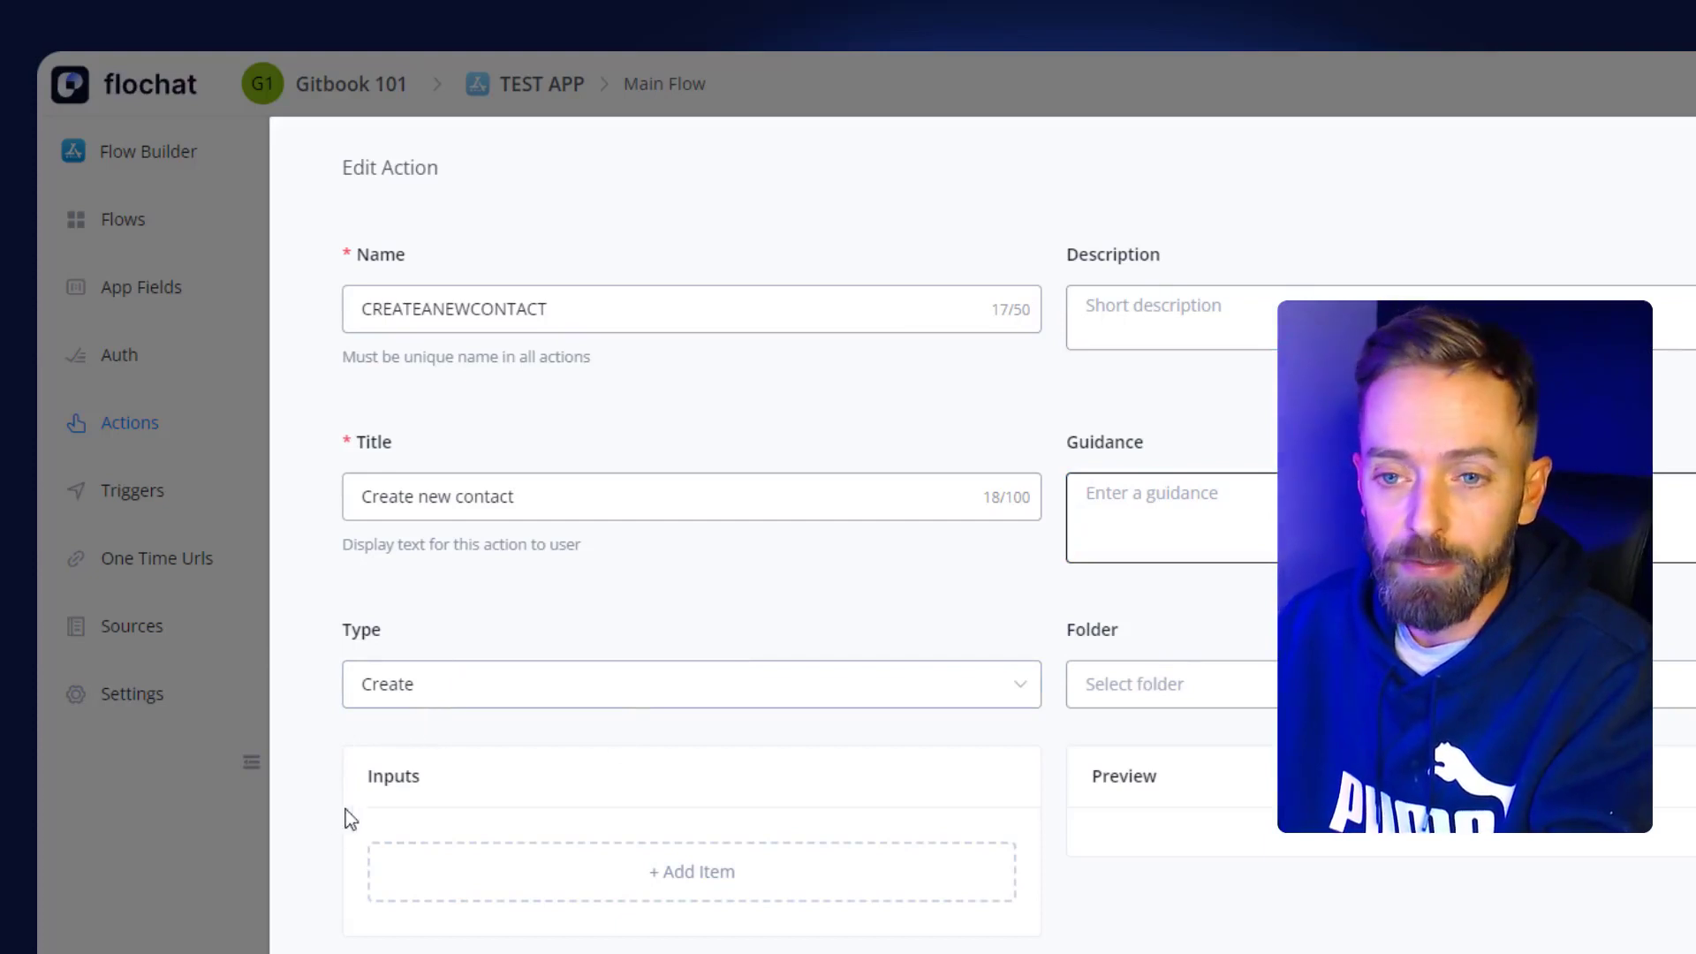
- Add an input item titled 'Email' to the action, keeping its type as String
click(662, 873)
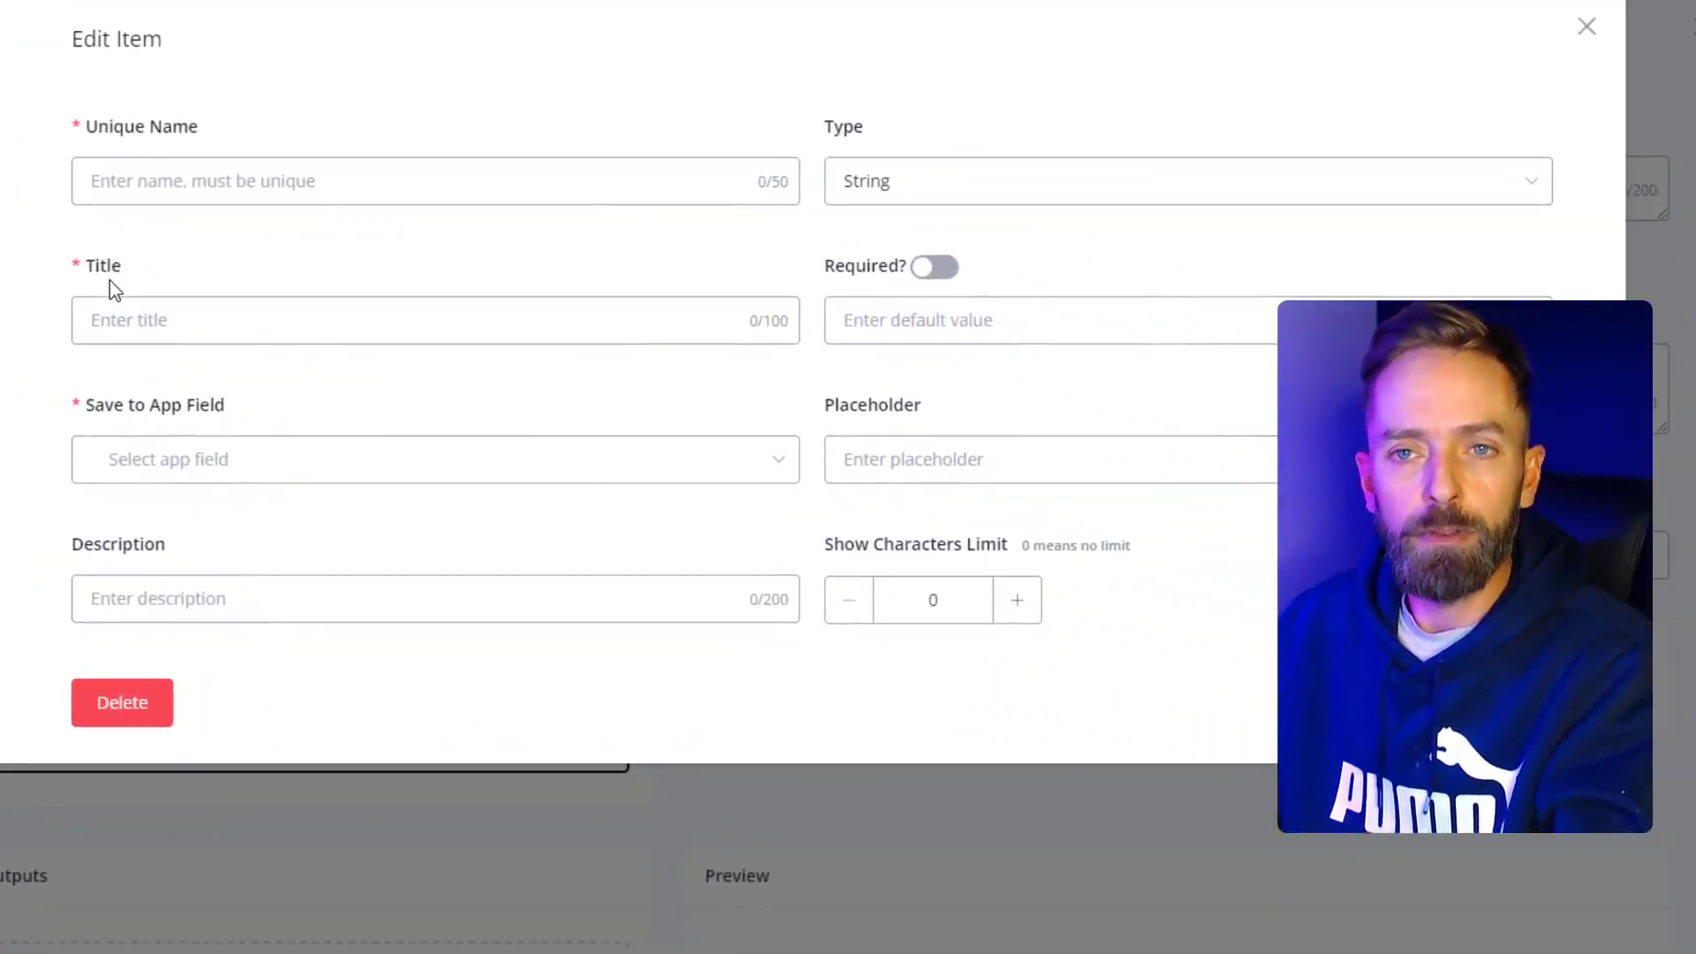
click(208, 329)
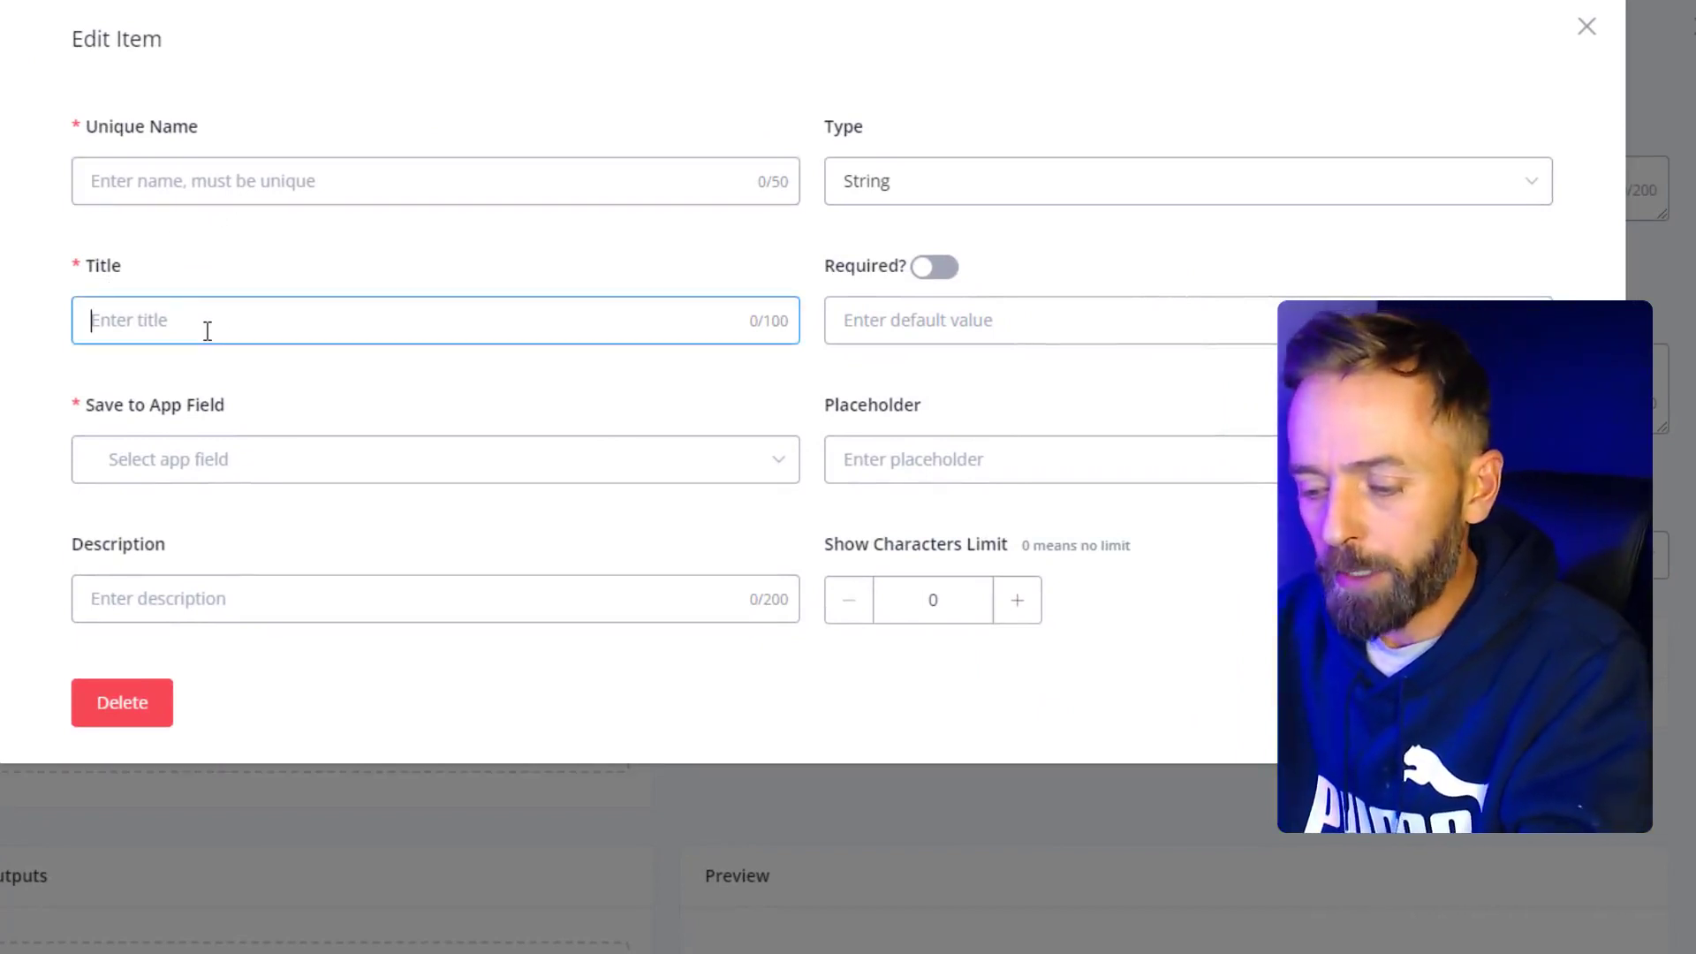
text(Email)
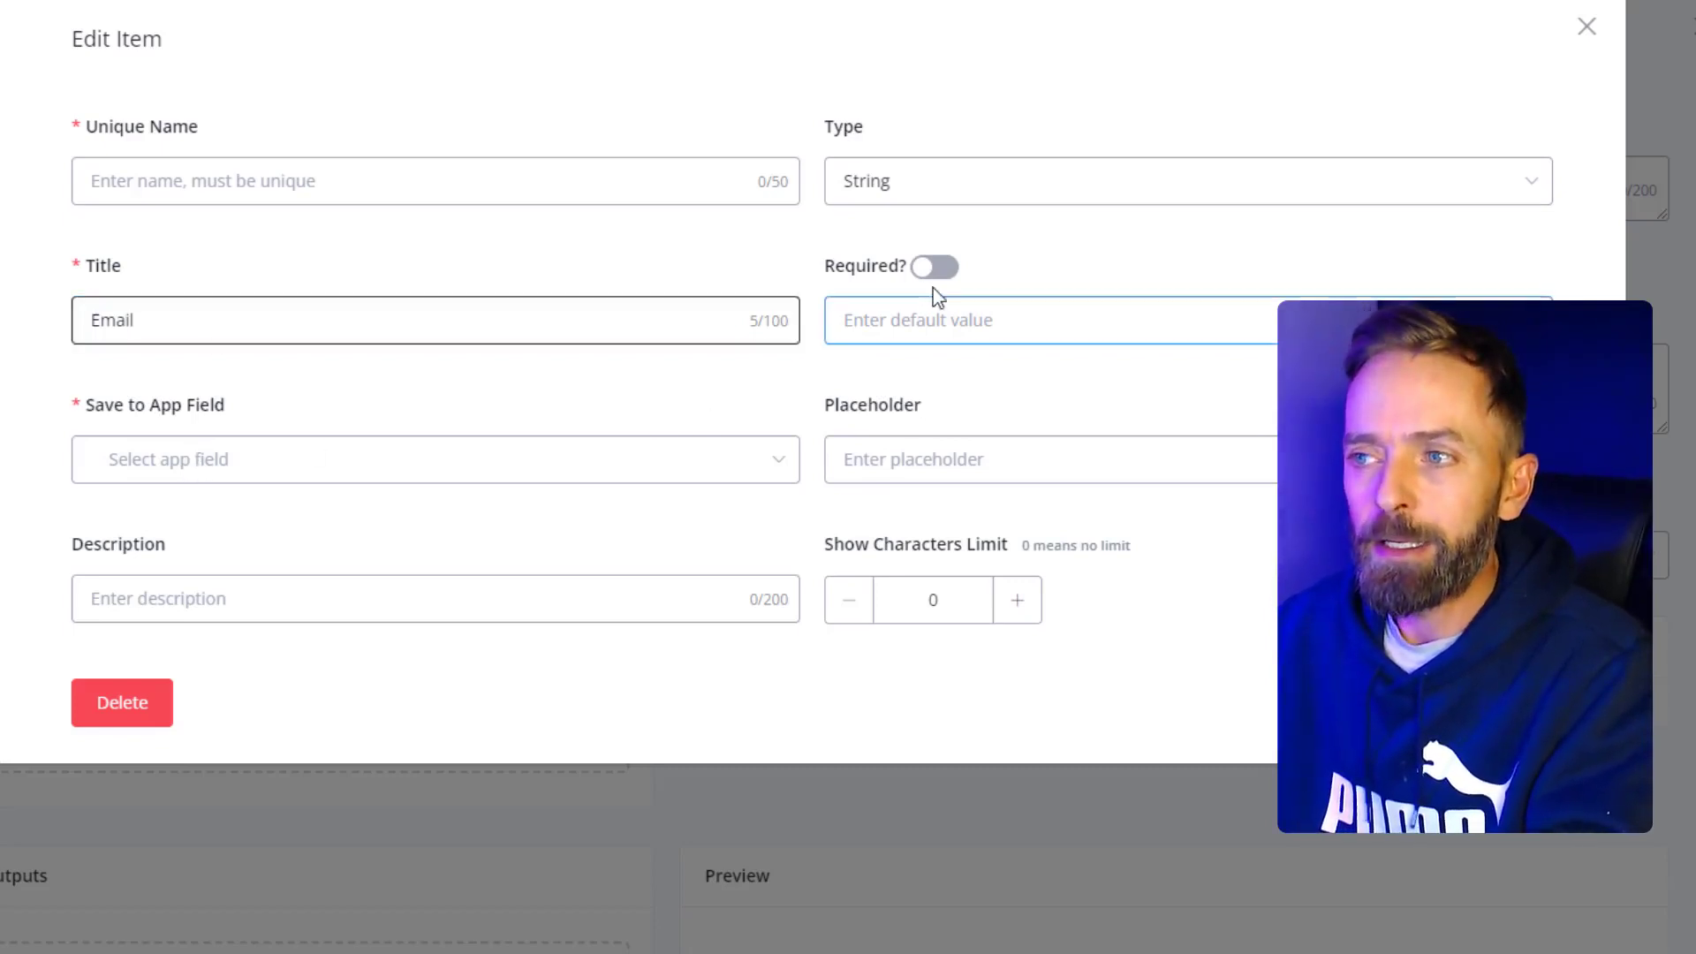
click(919, 198)
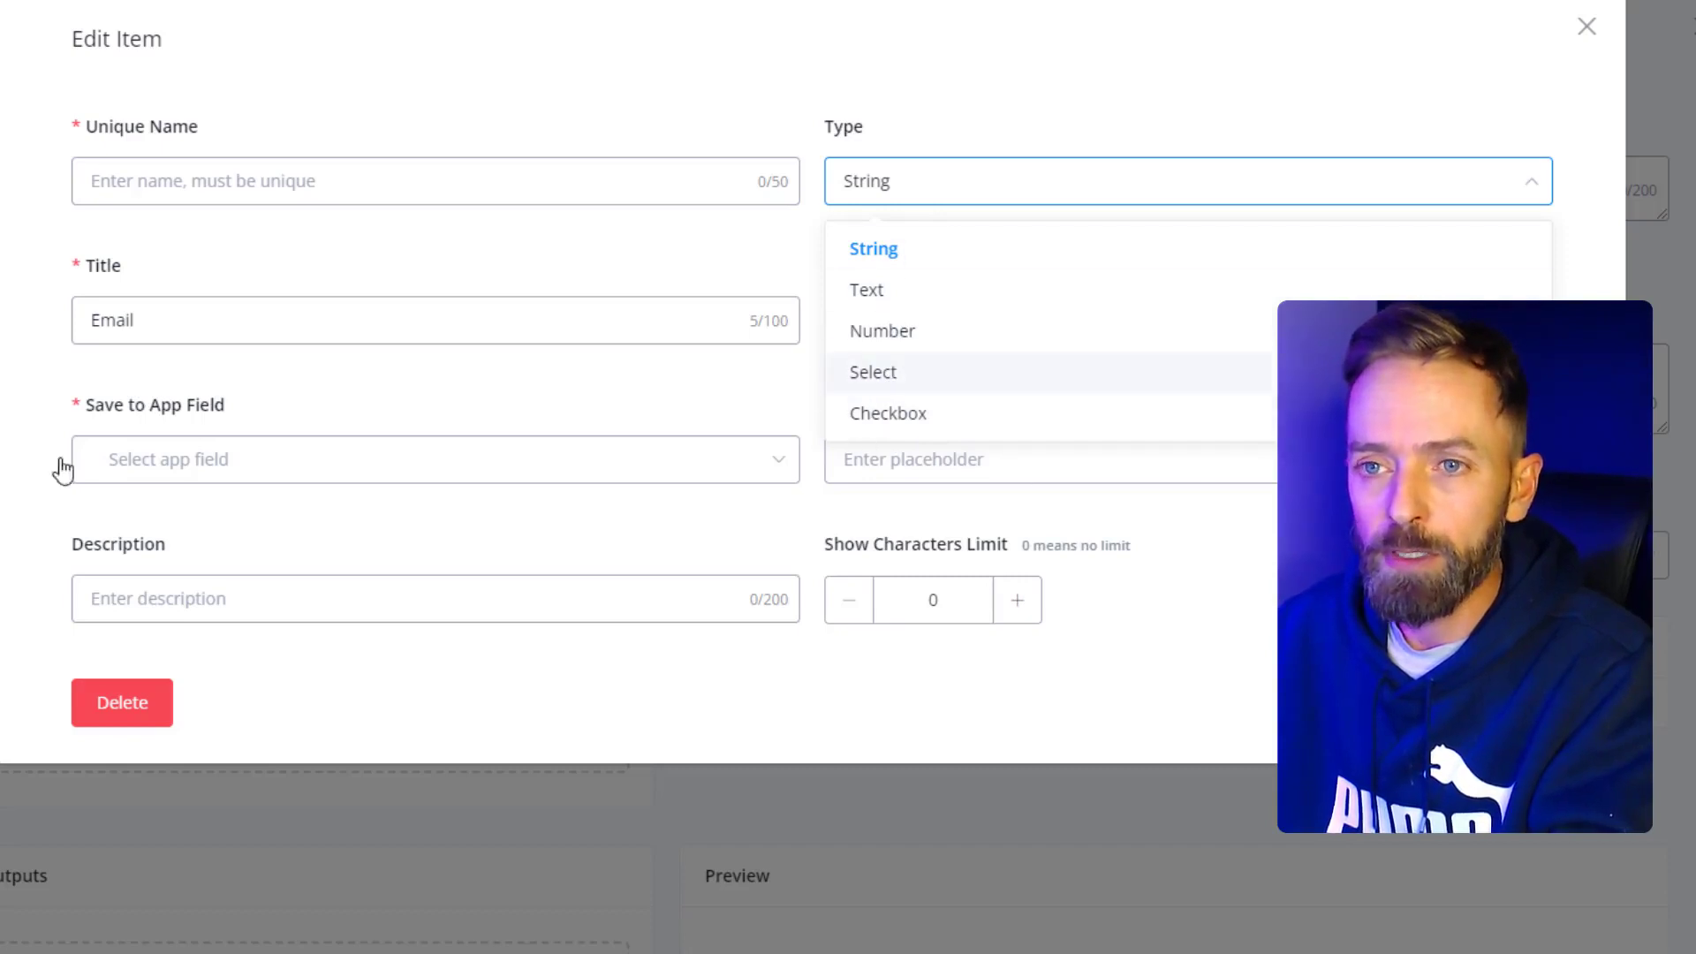
click(51, 394)
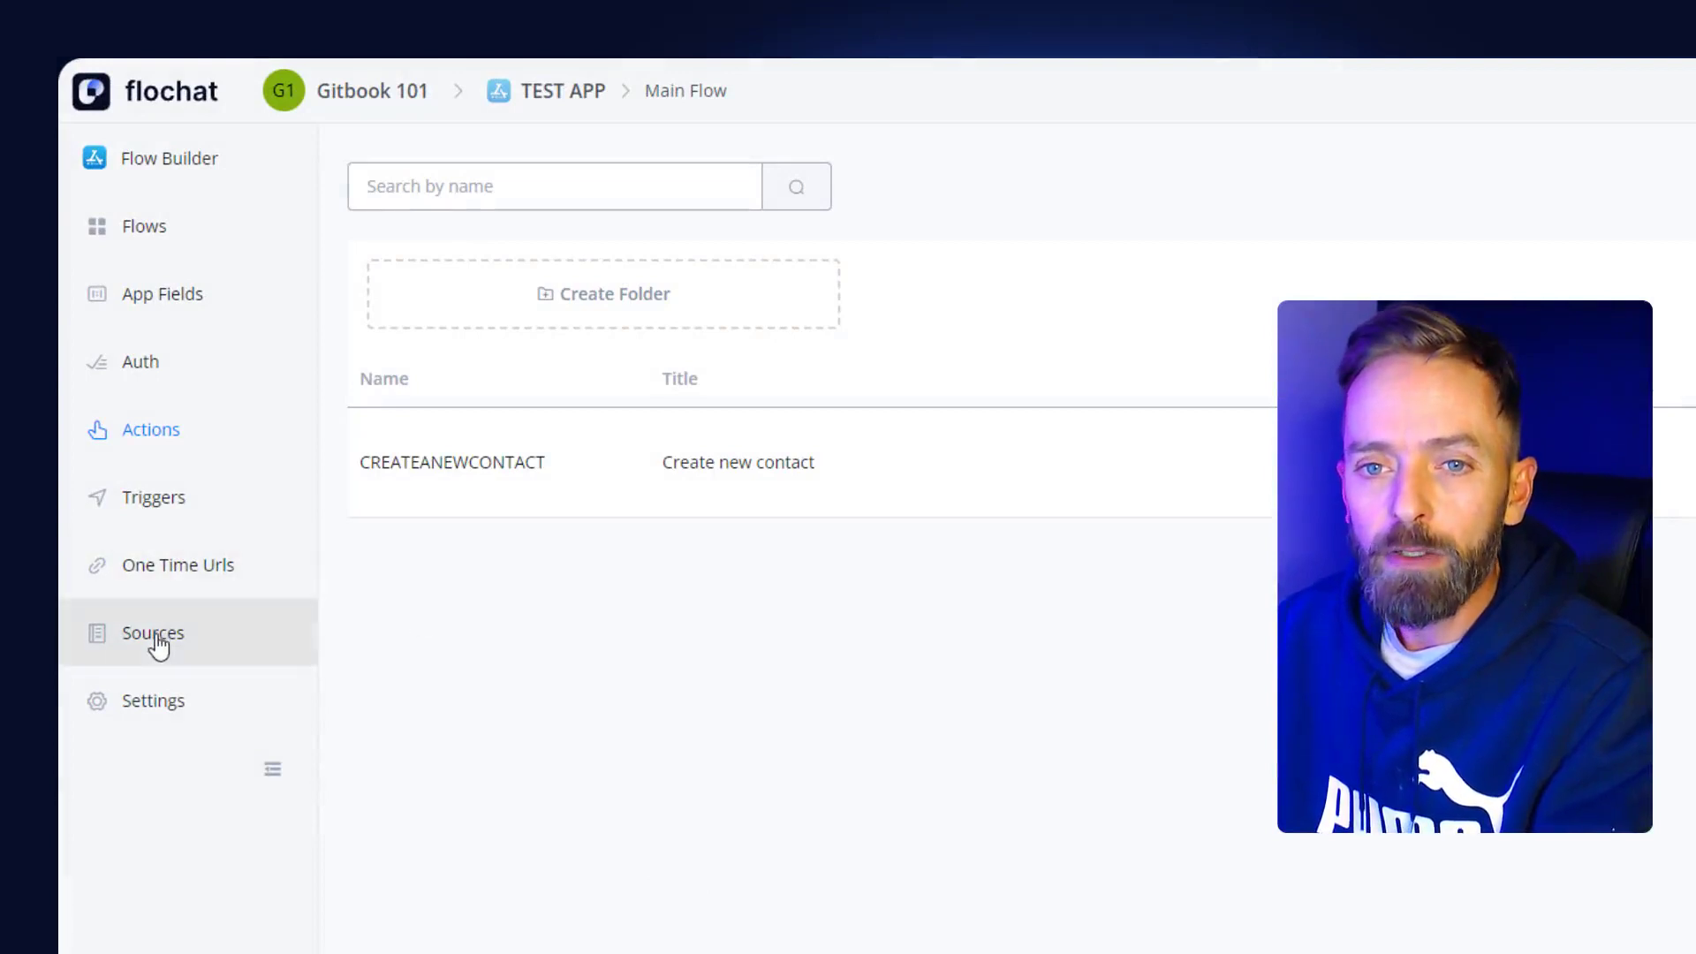
- Show TEST APP's Sources and view the Static/Dynamic source types, cancelling without adding one
click(157, 646)
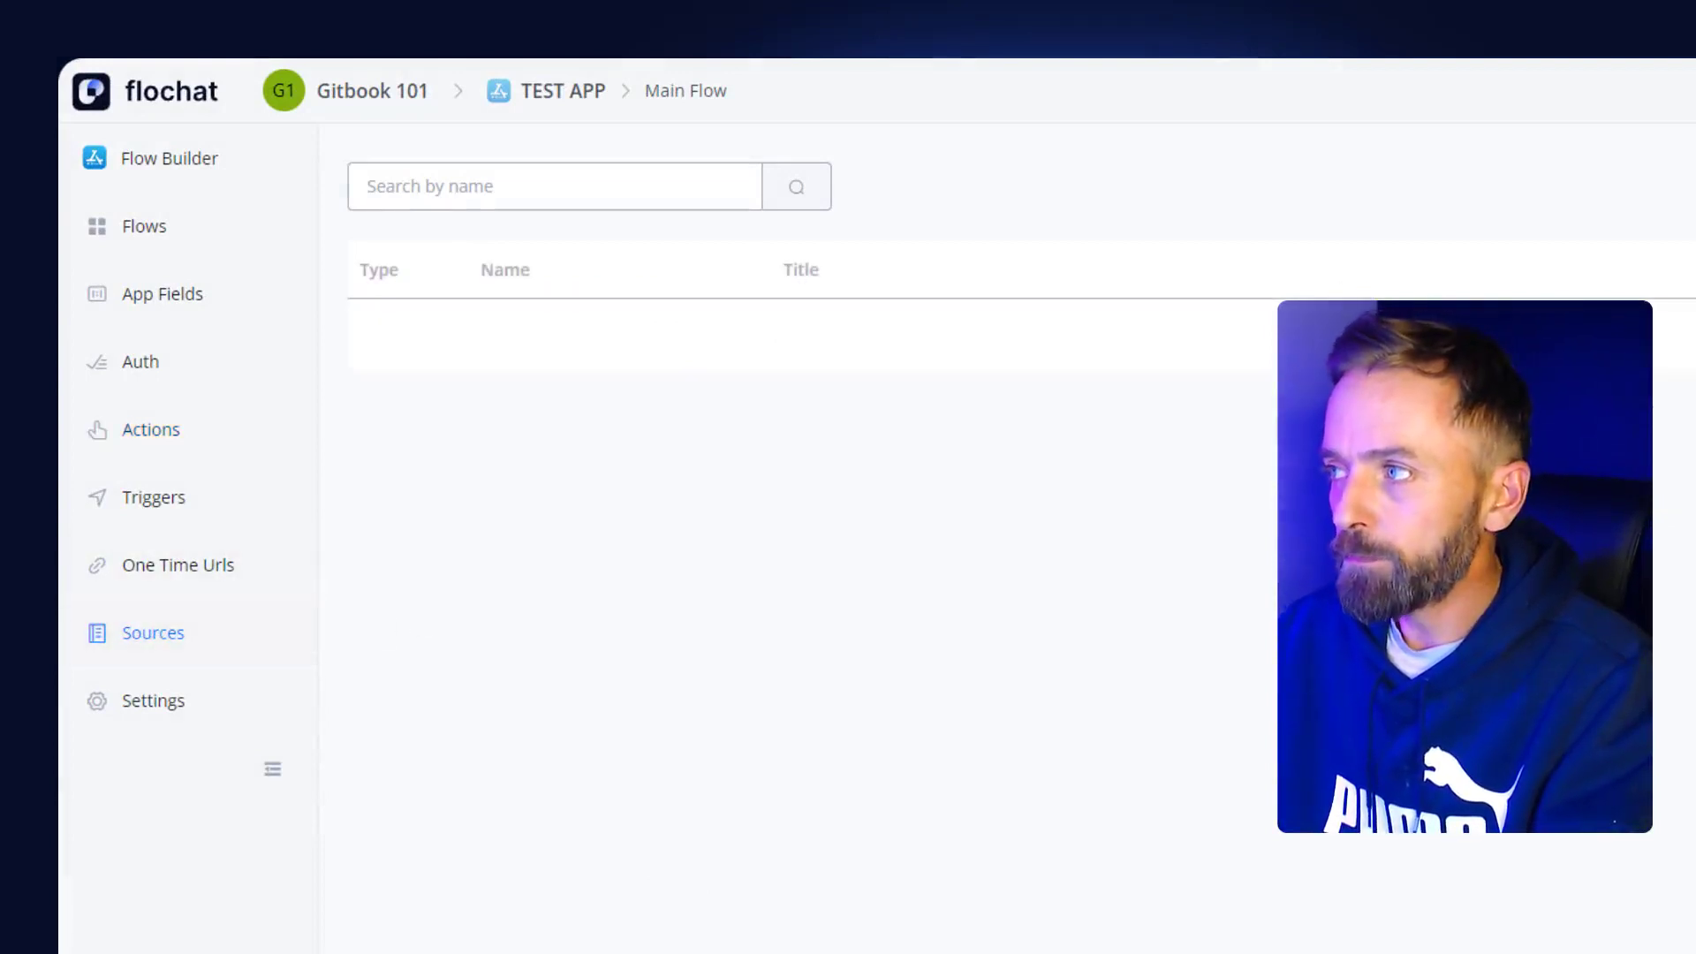
click(1670, 166)
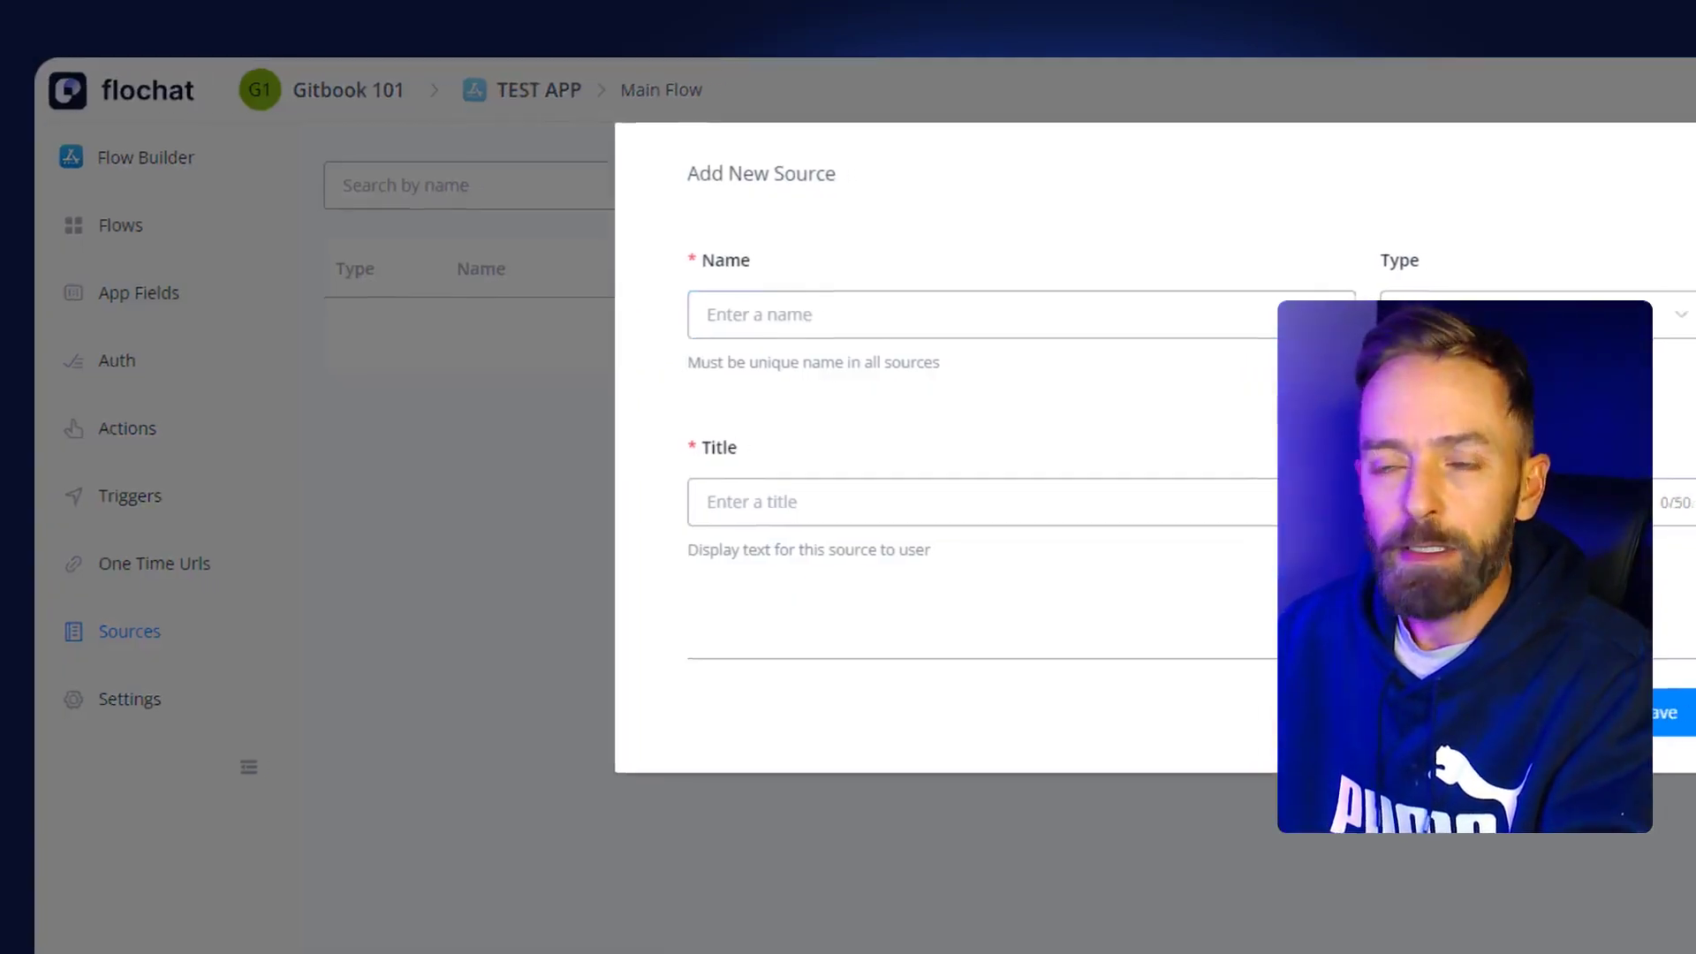
click(934, 309)
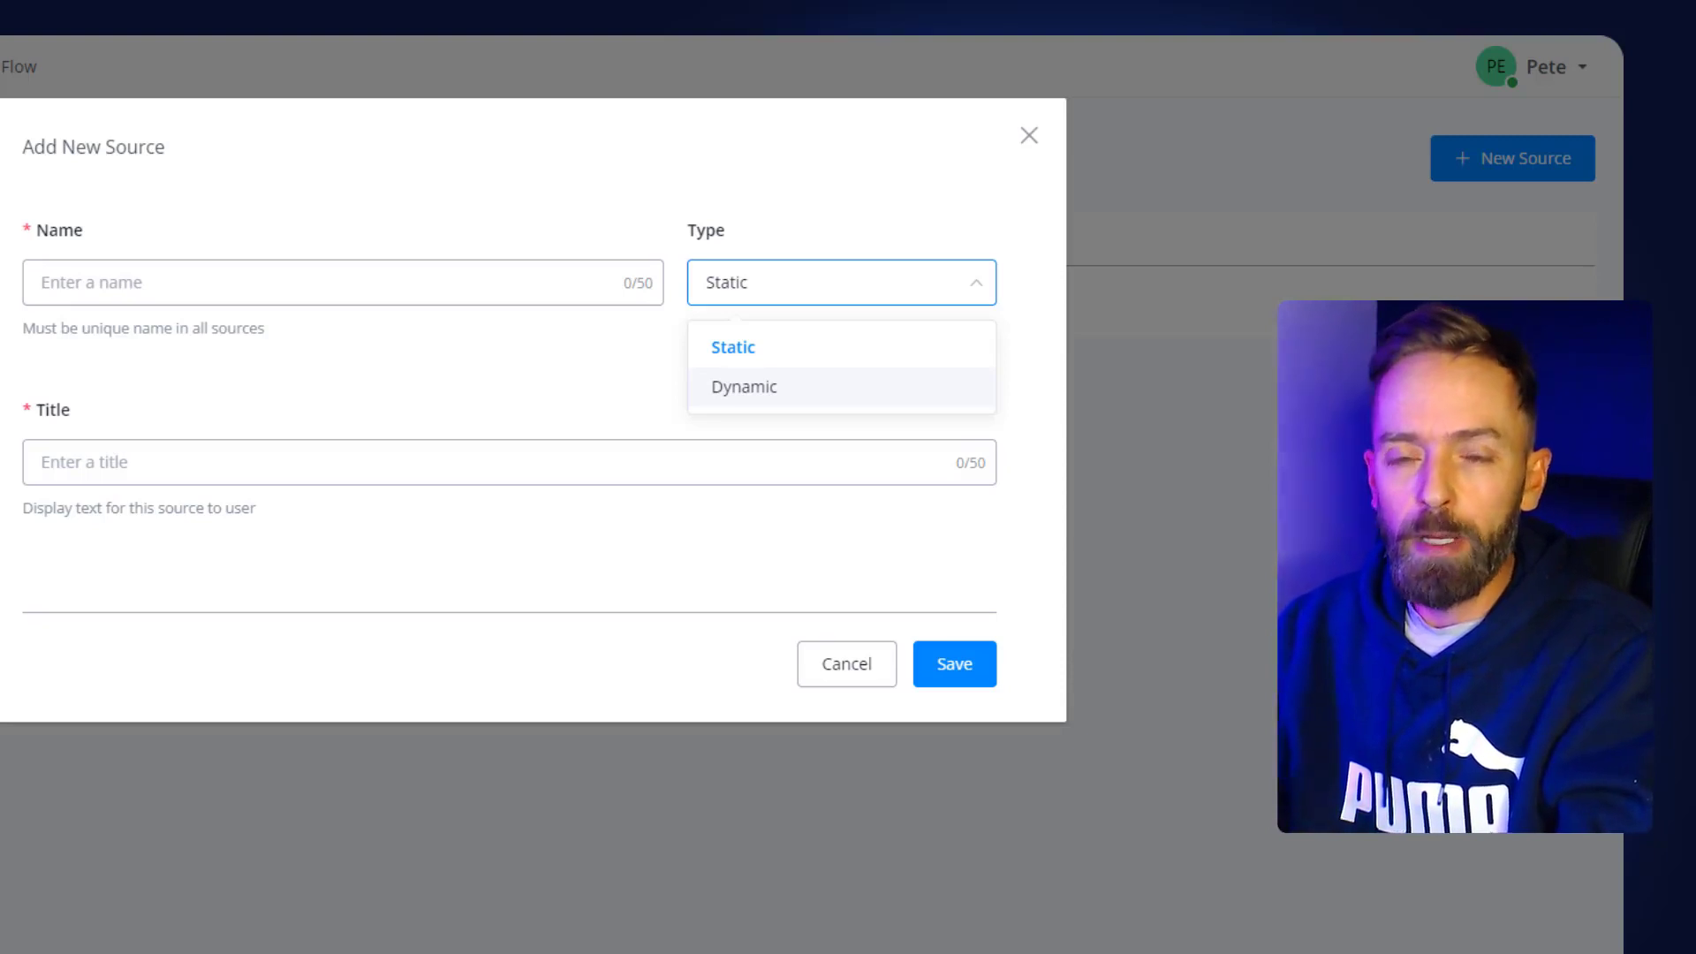
click(817, 672)
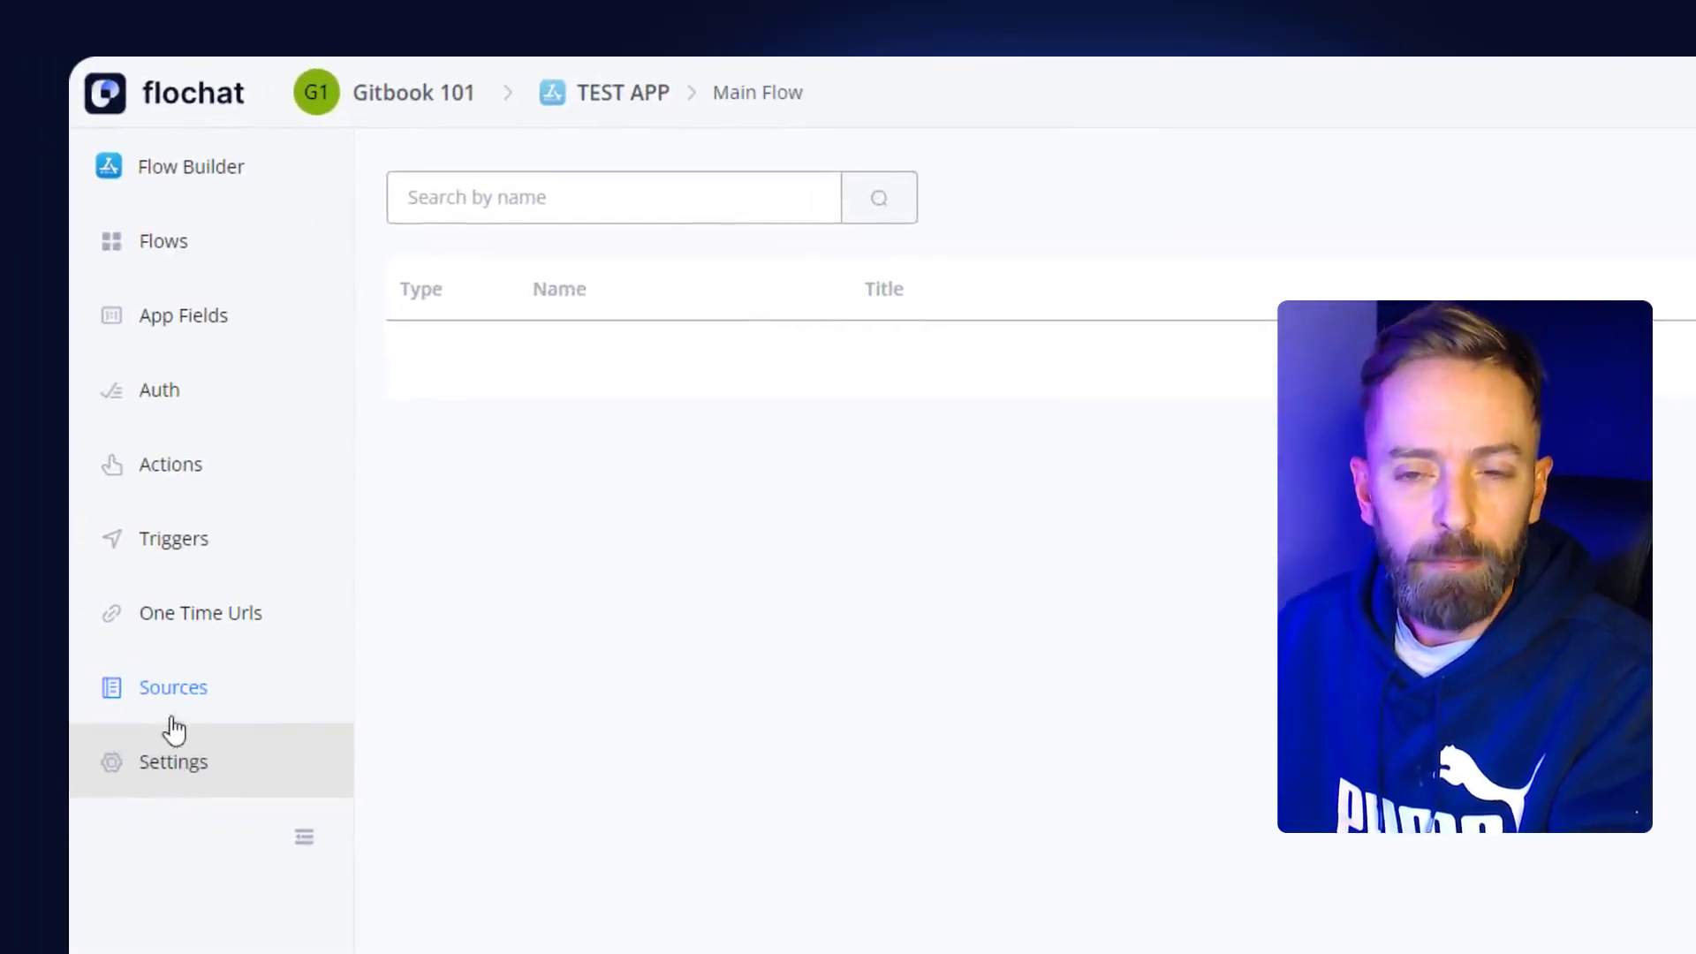
- Look at TEST APP's auth inputs and new-item form, cancelling and closing without adding any
click(158, 408)
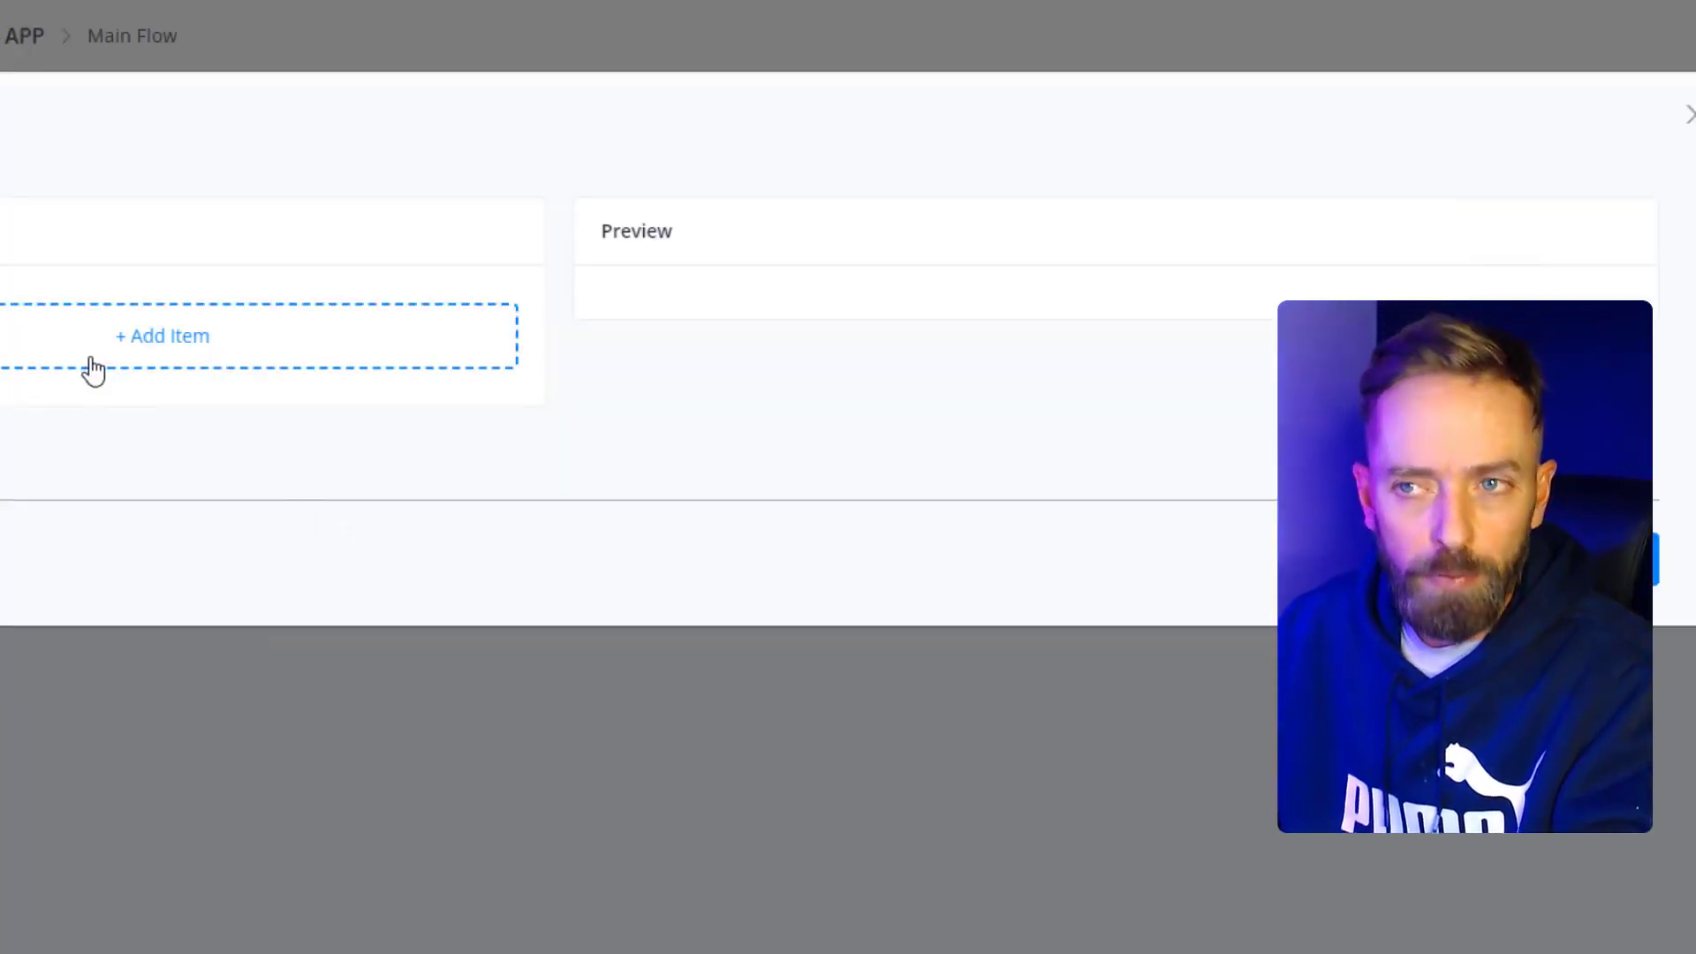
click(63, 370)
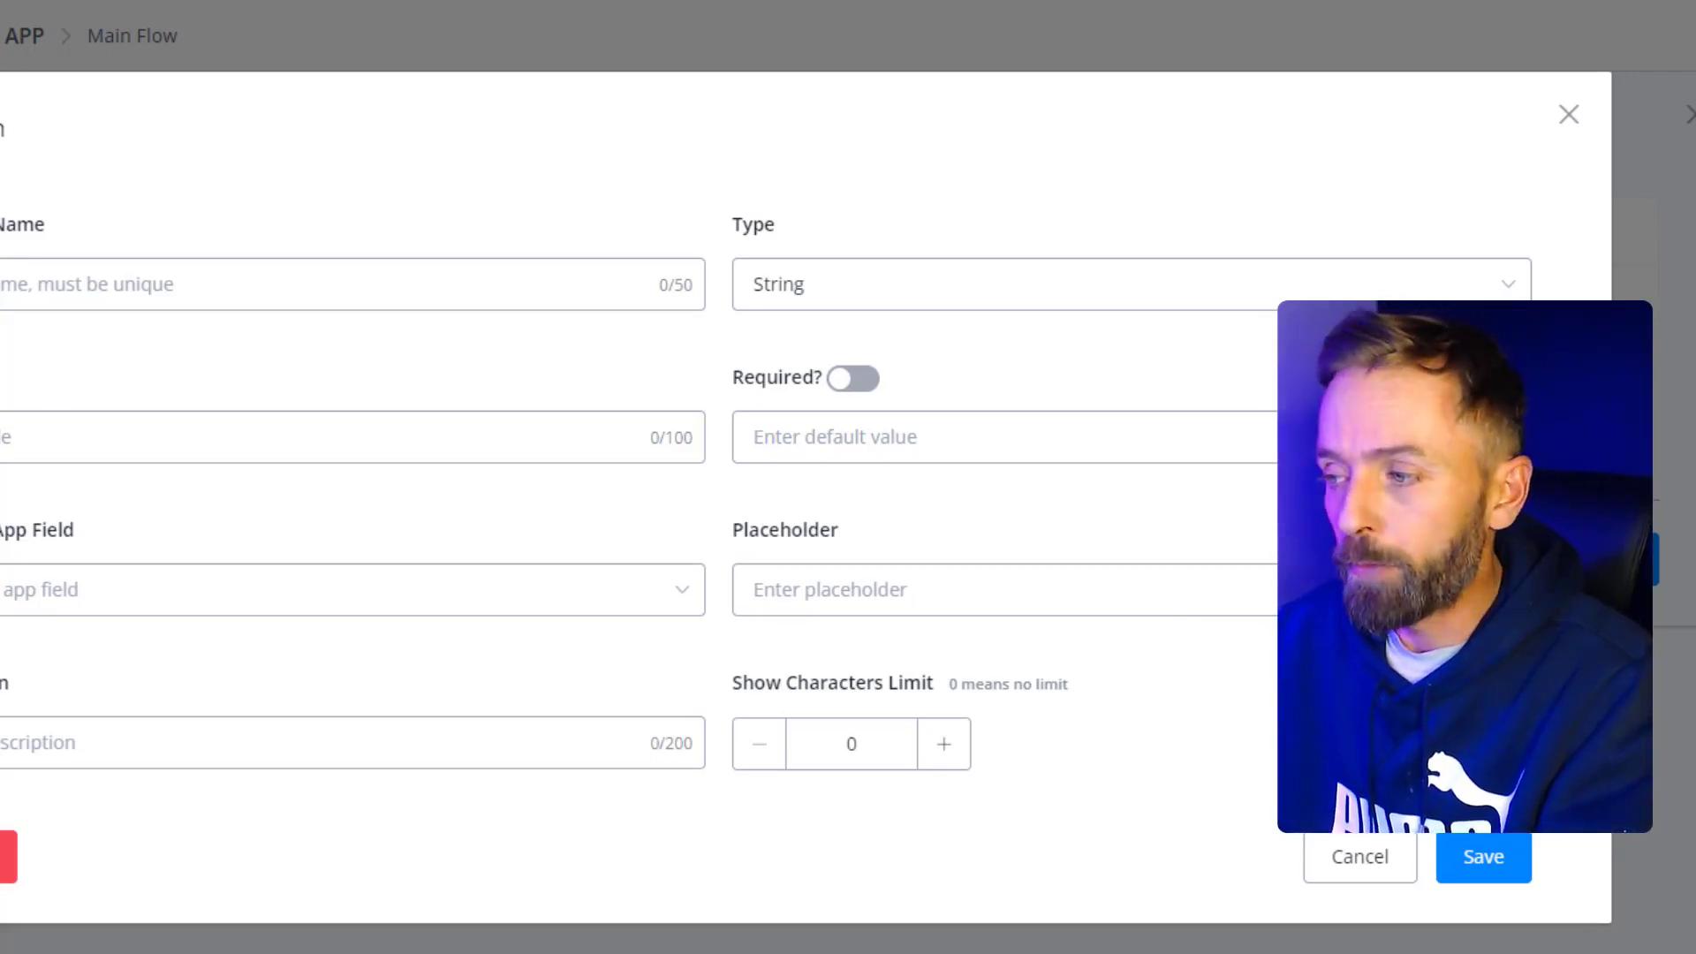
click(1364, 861)
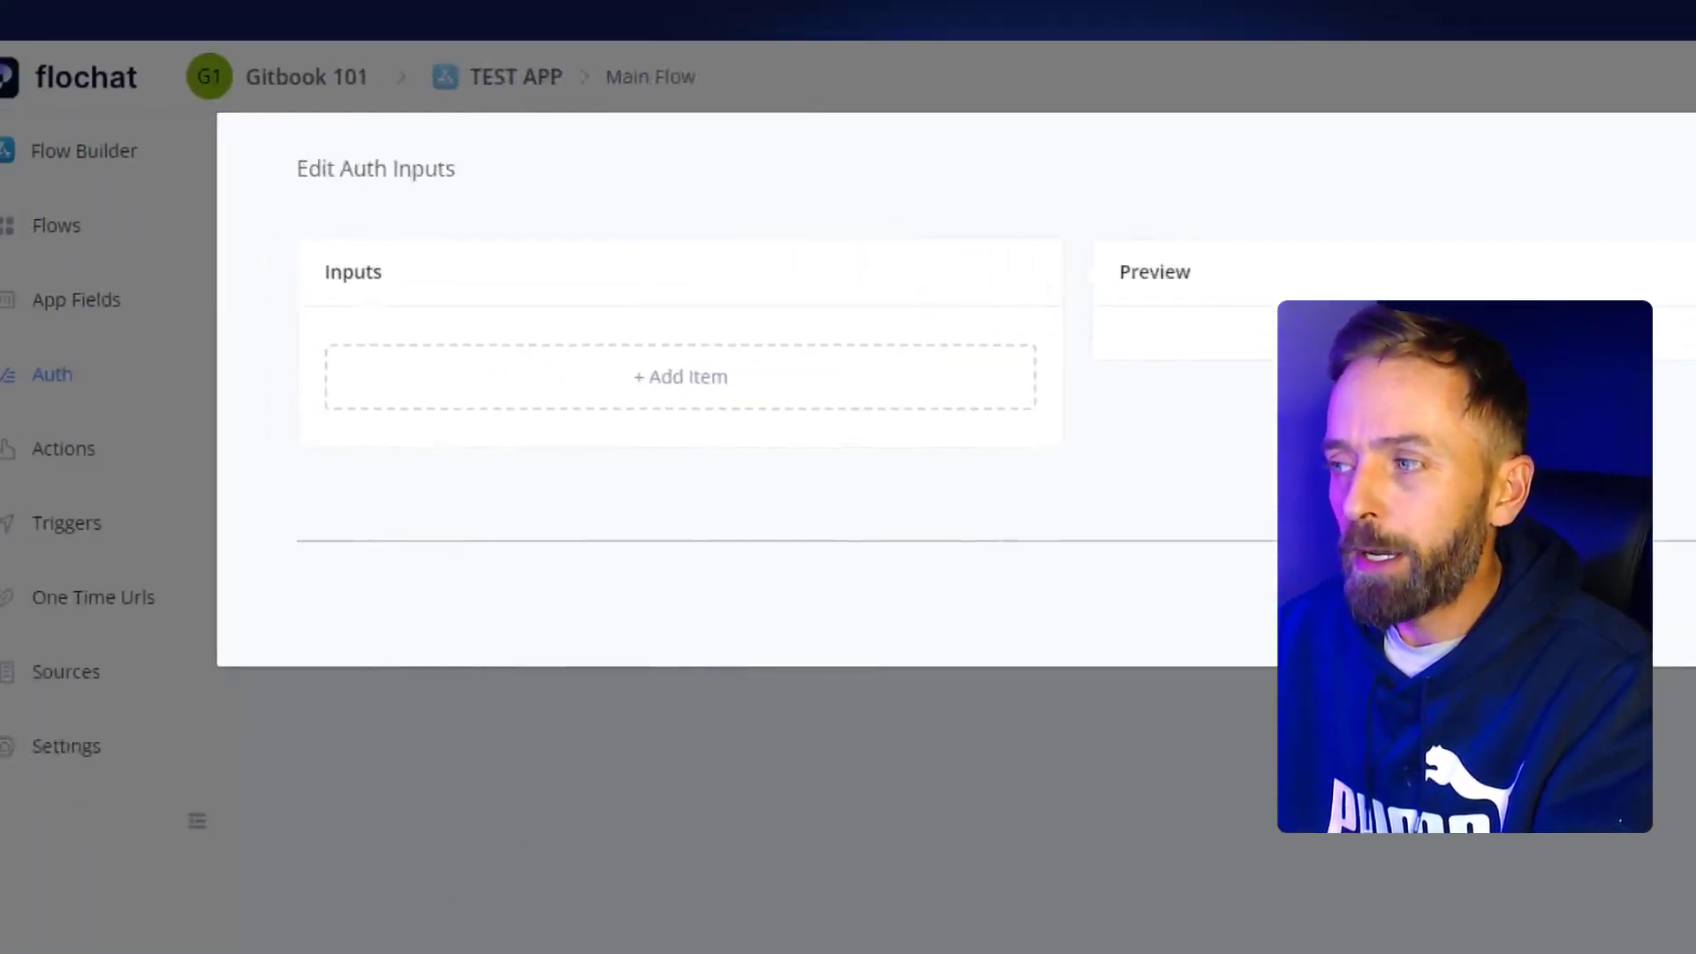
click(1581, 564)
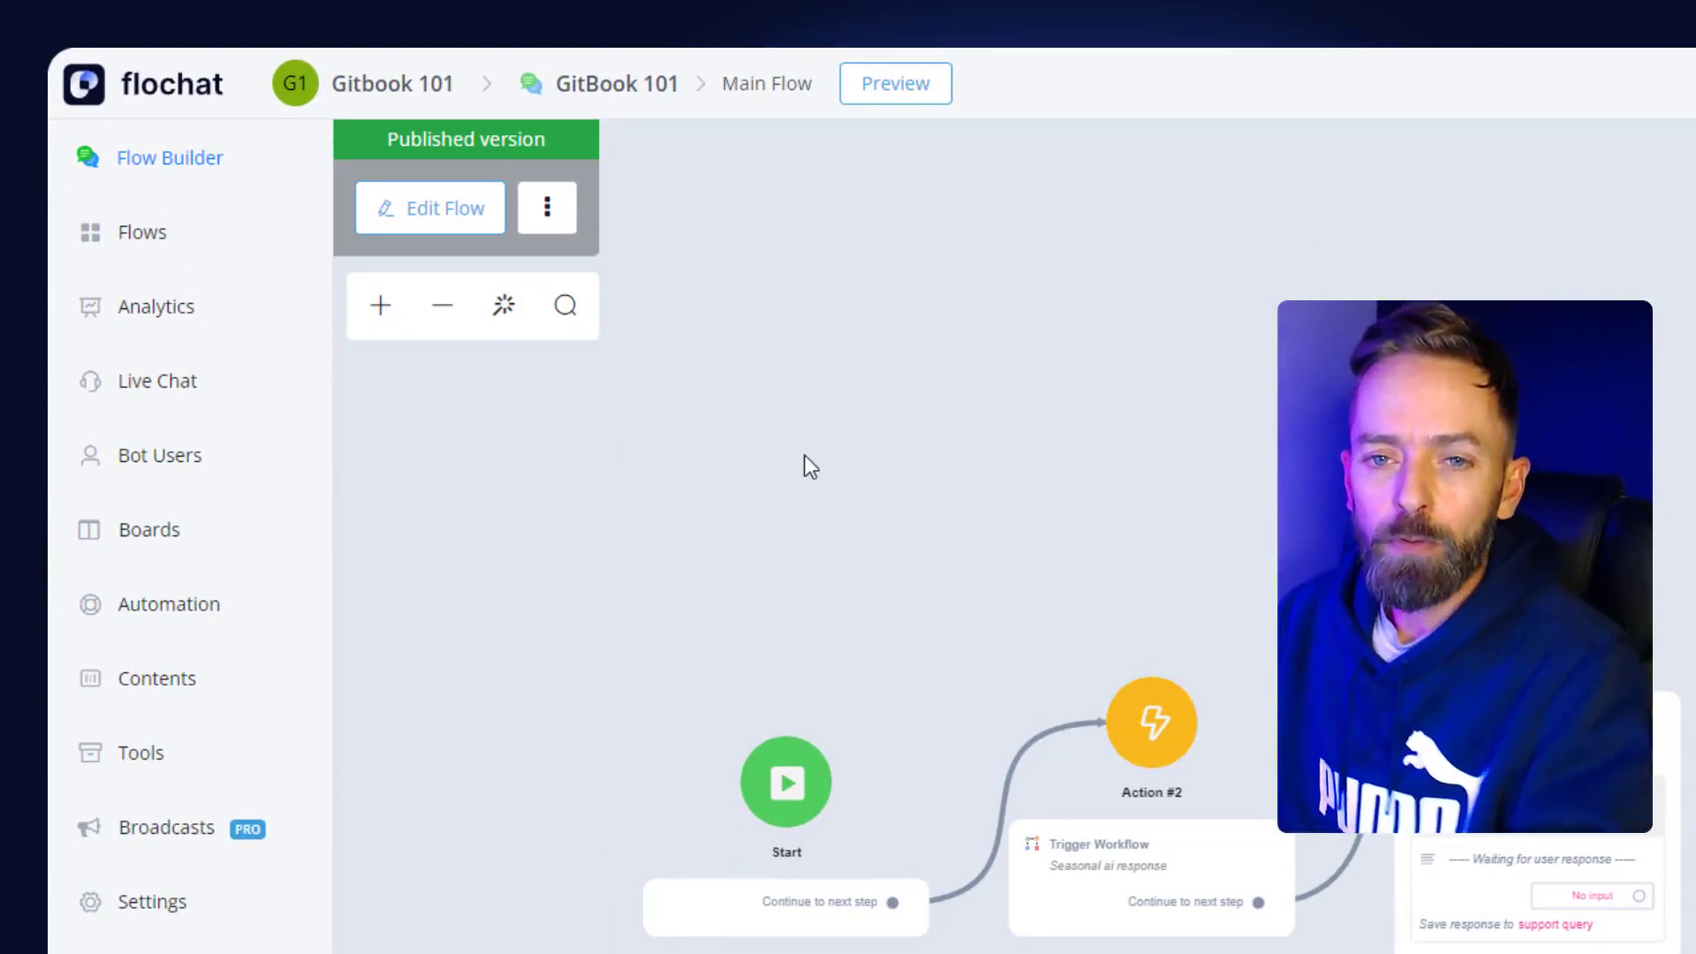
- Create and save a new inbound webhook named 'Test' under Tools
click(134, 768)
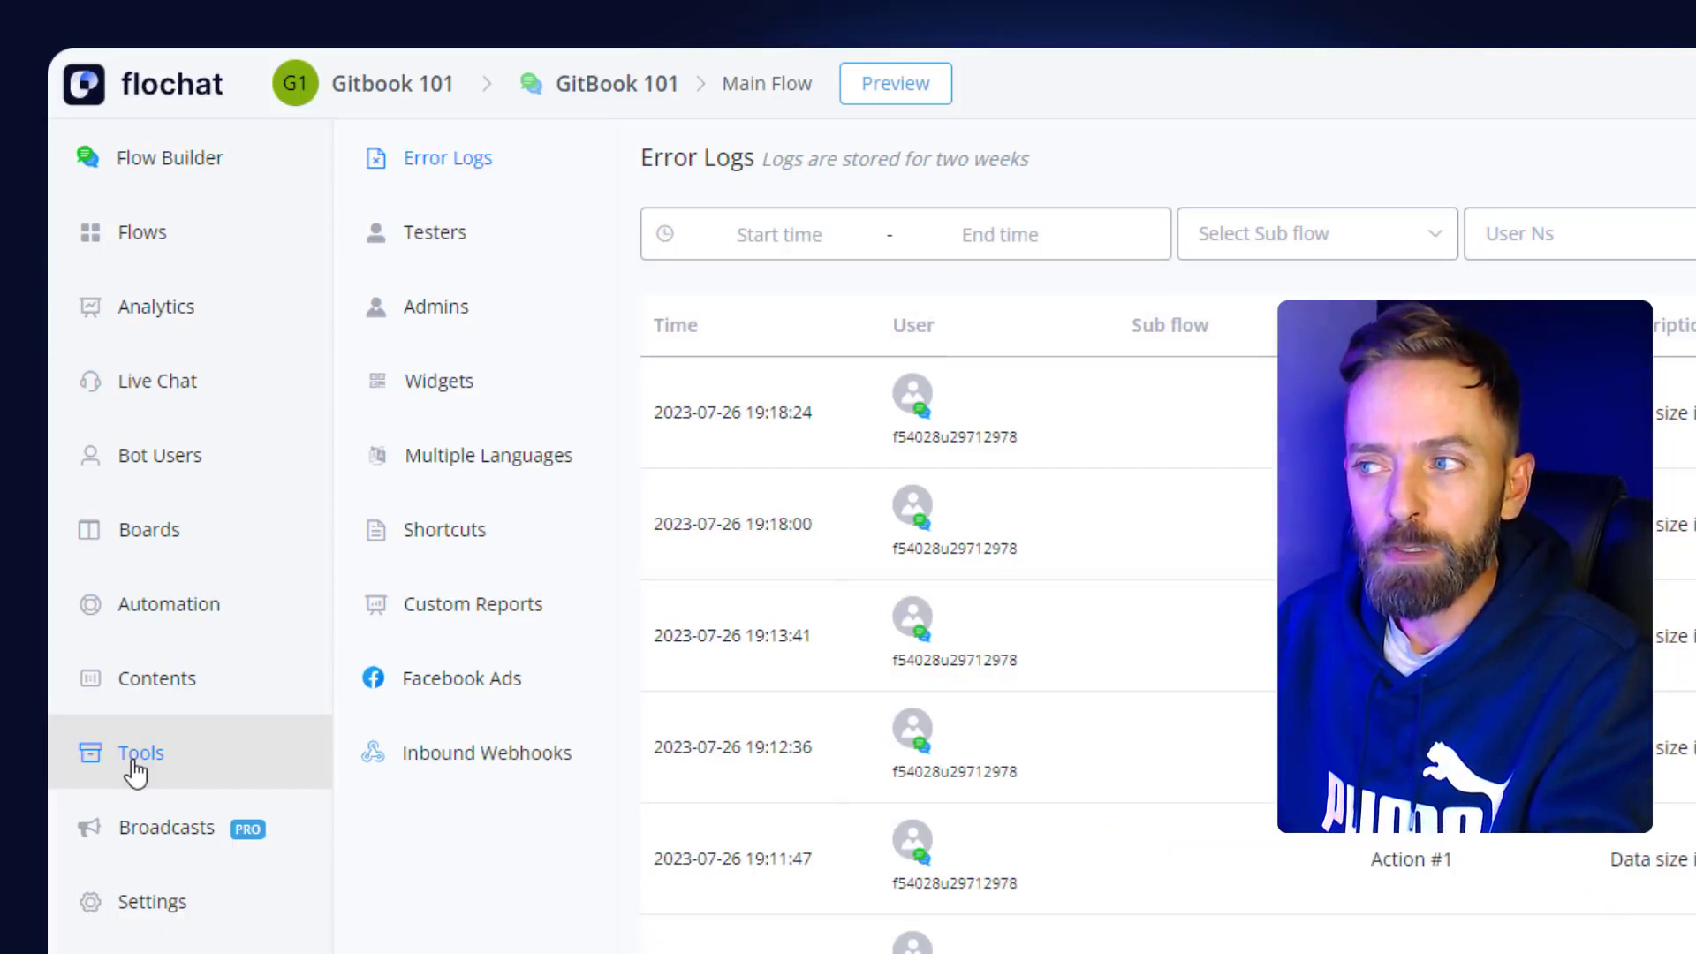
click(470, 765)
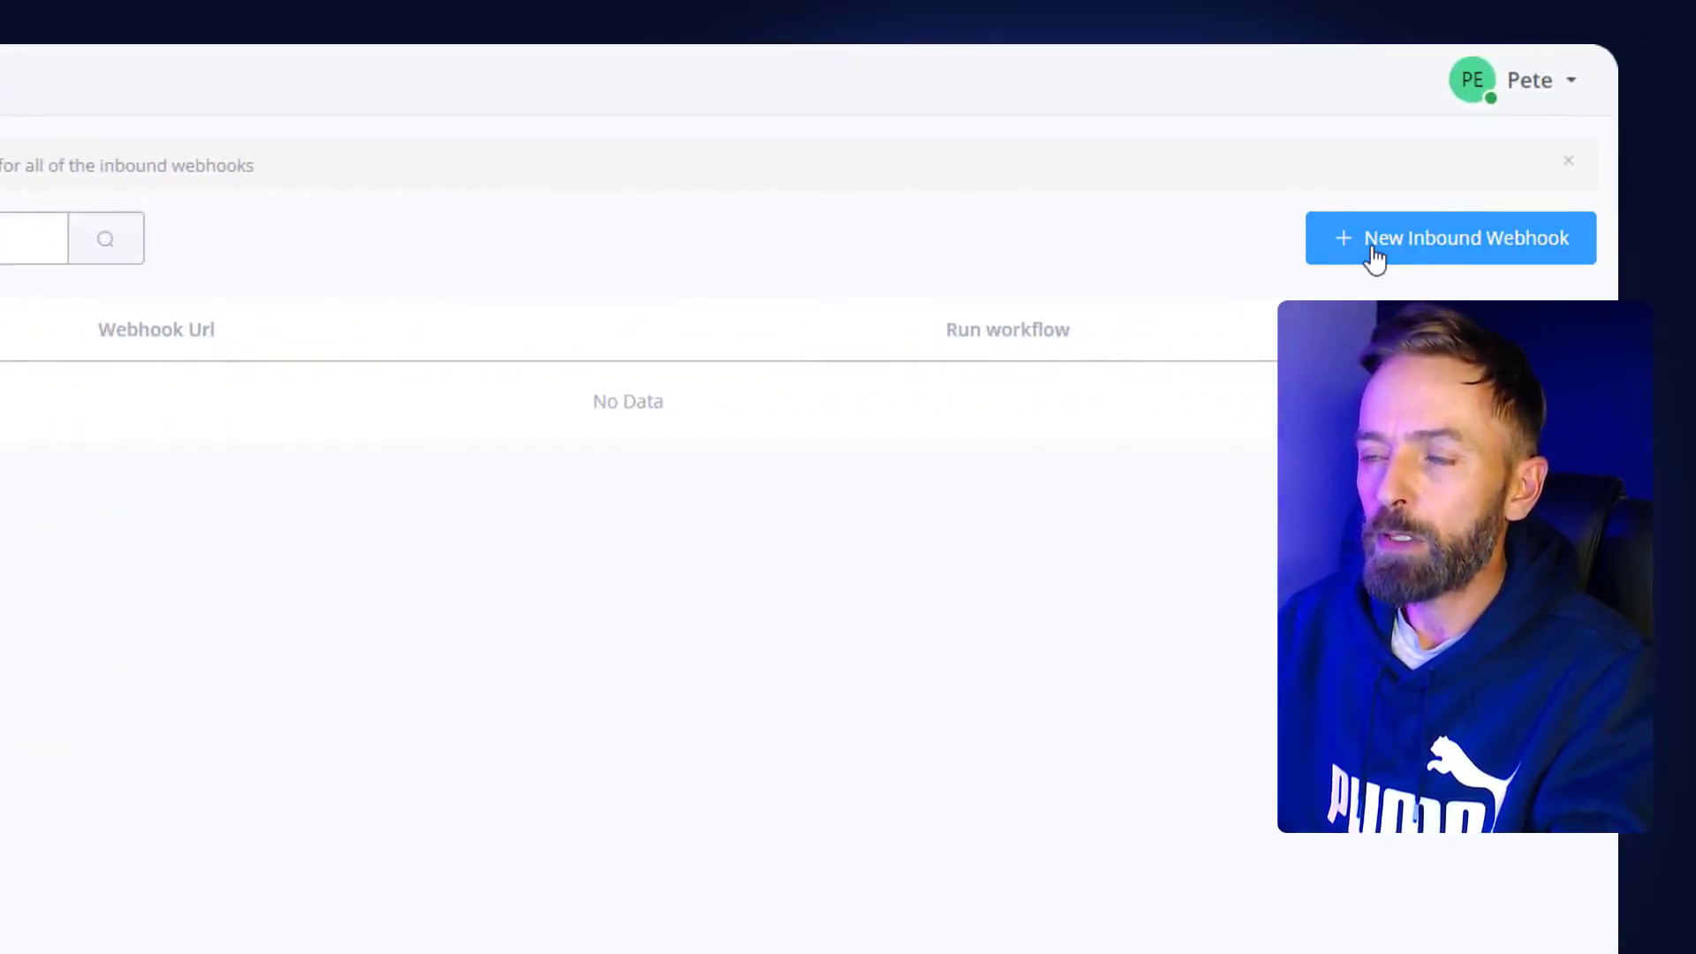
click(1374, 258)
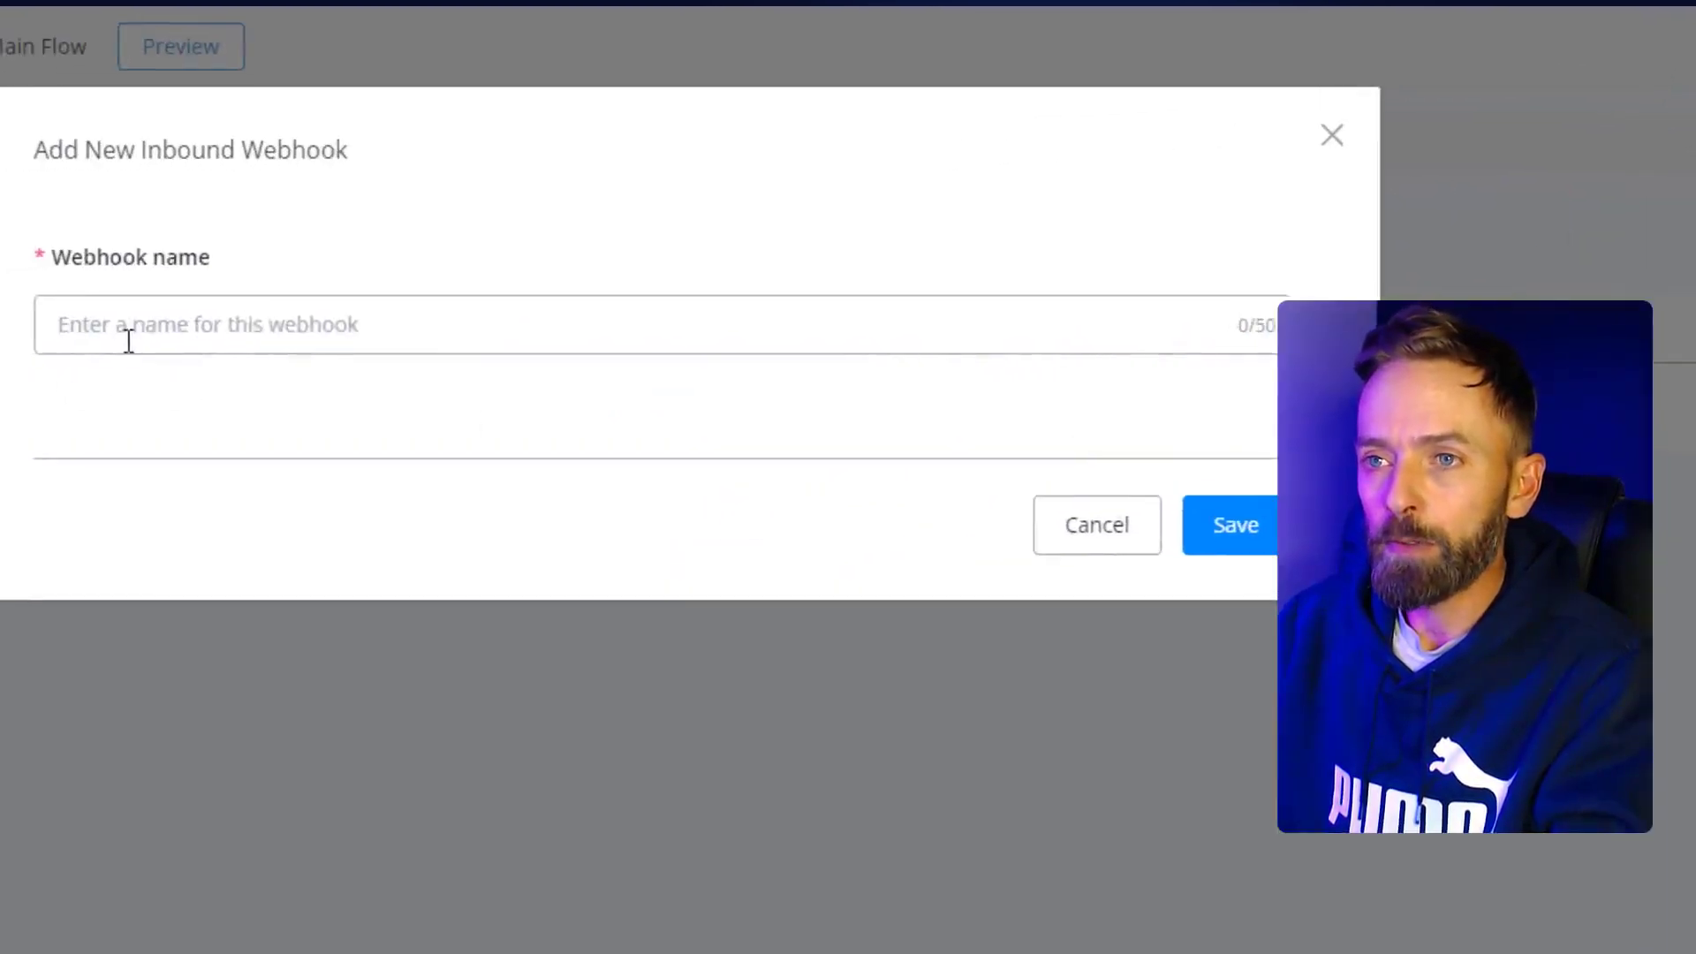
click(128, 341)
text(Test)
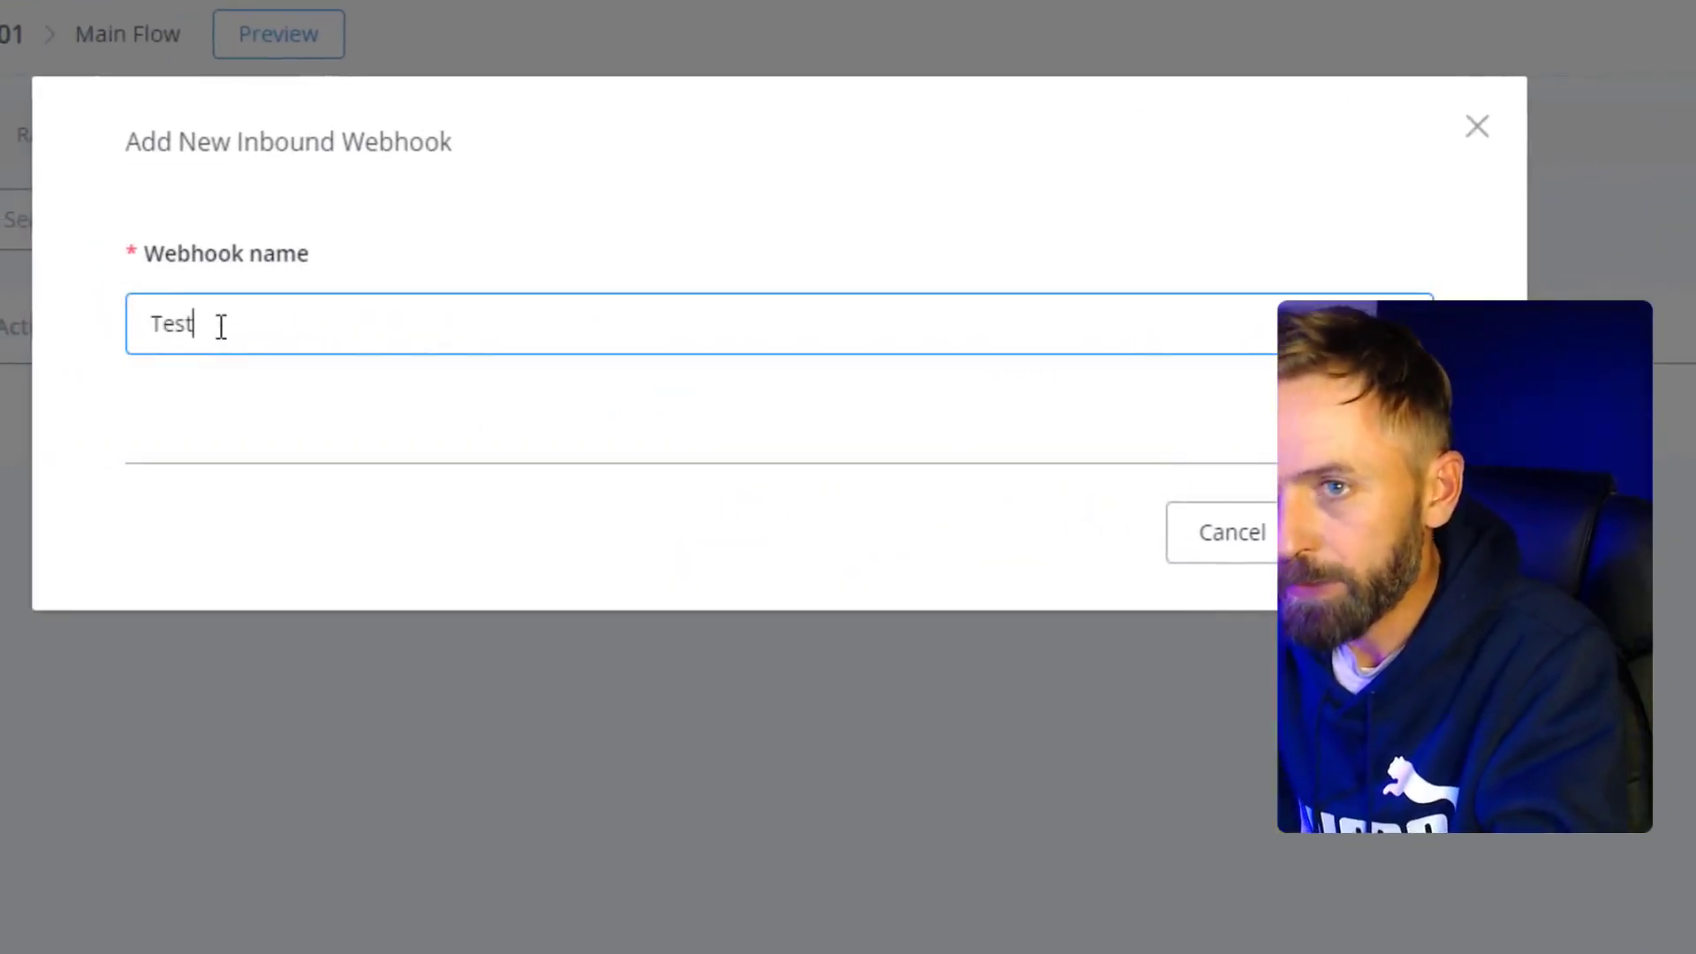
click(1375, 533)
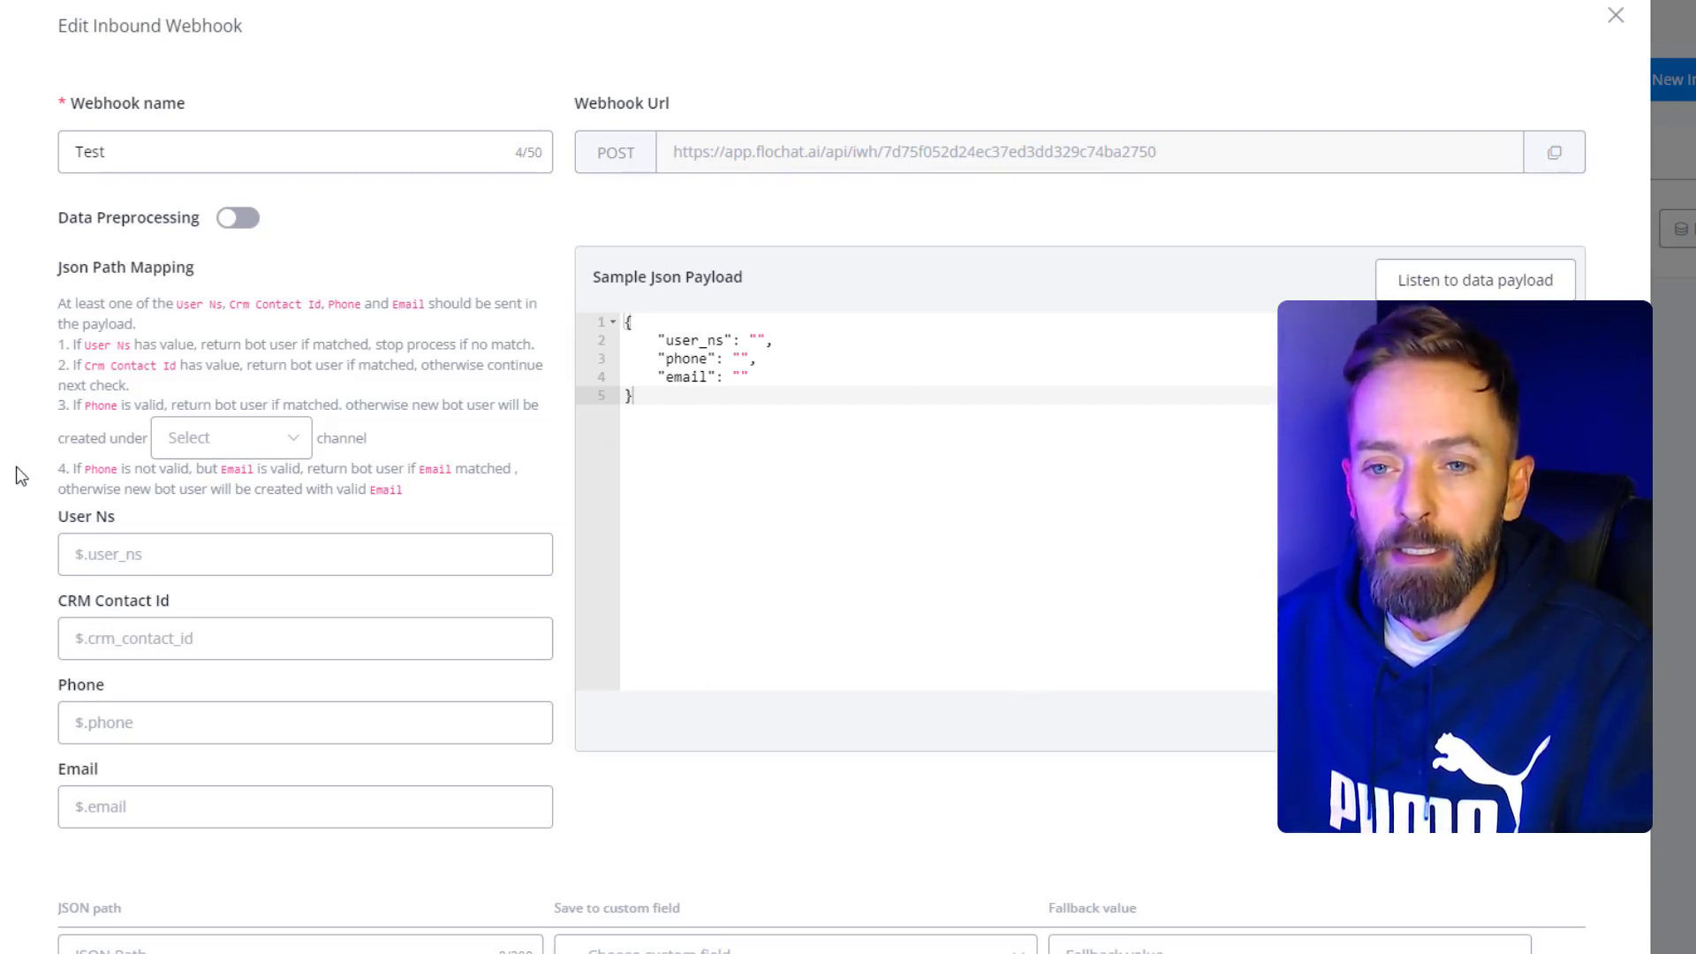
- Review the webhook's User Ns and Email JSON path mapping fields
scroll(20, 468, down, 1)
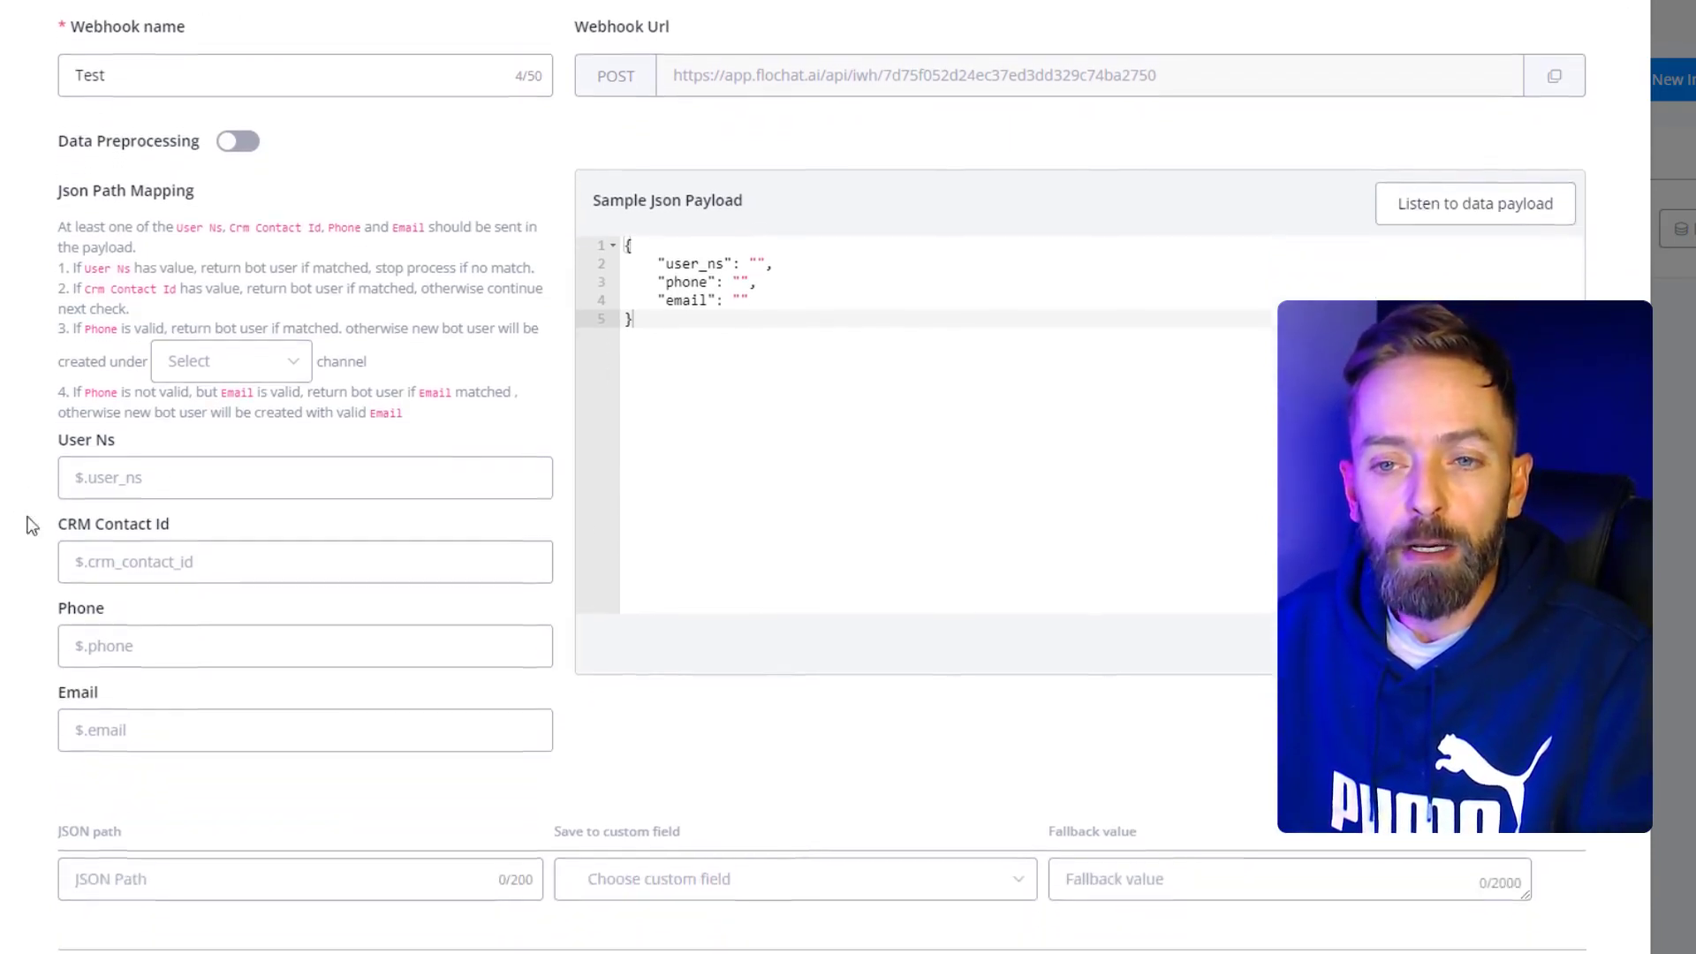
click(102, 449)
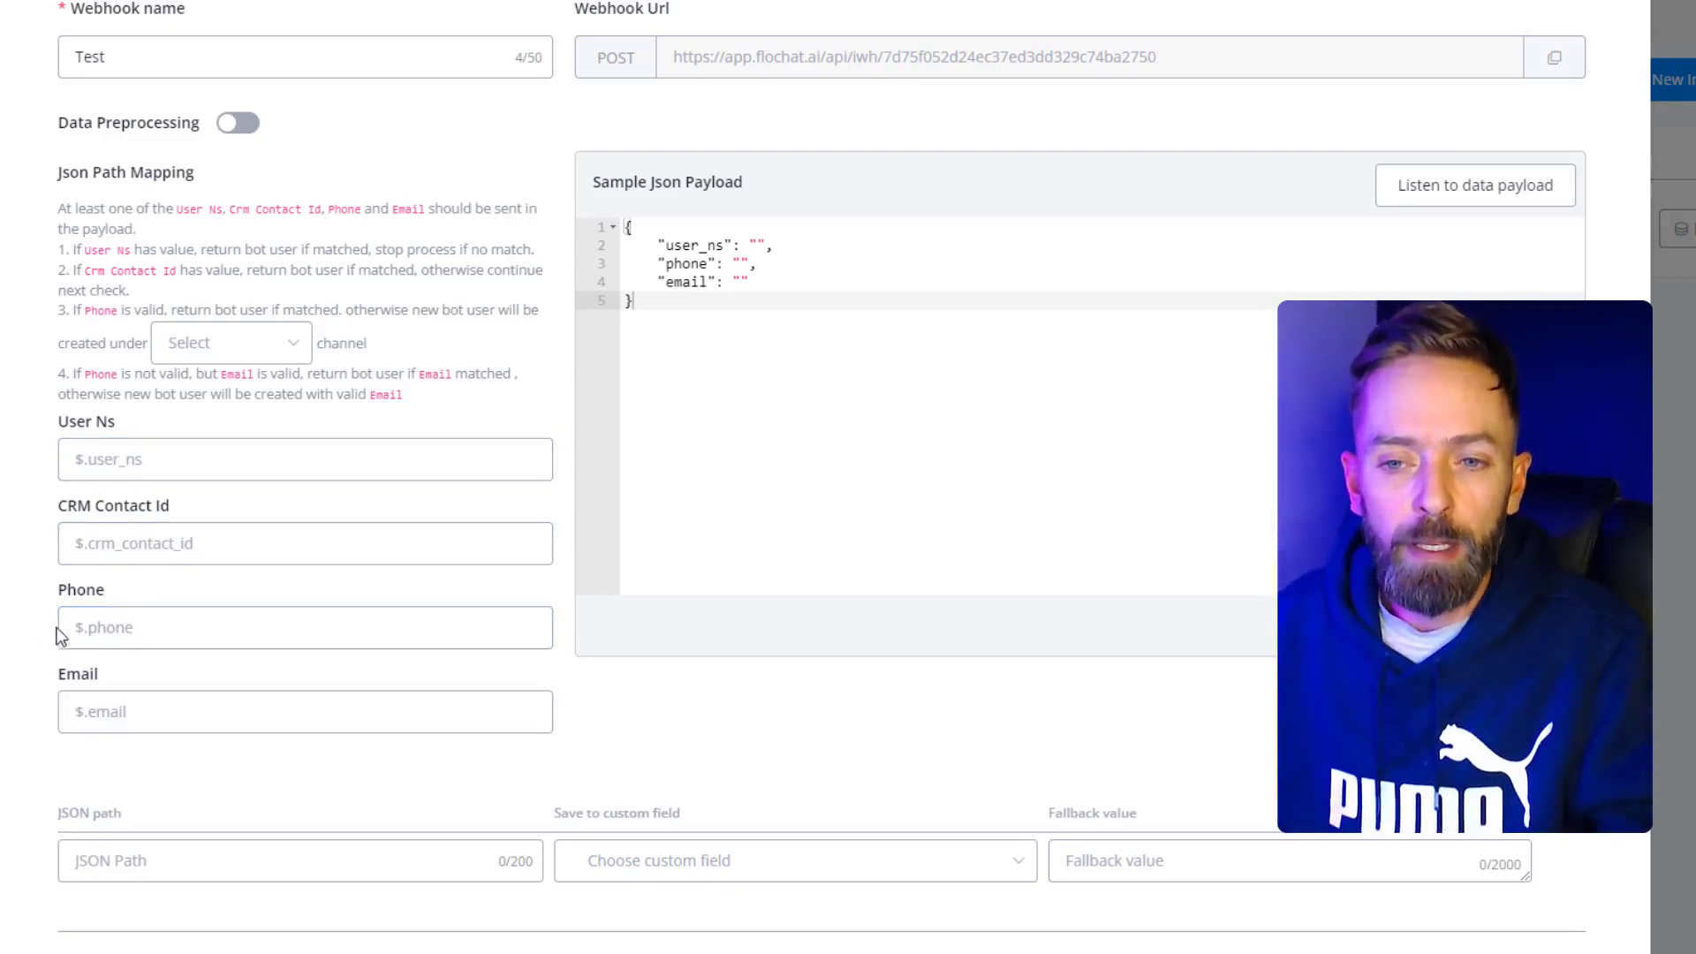
click(106, 720)
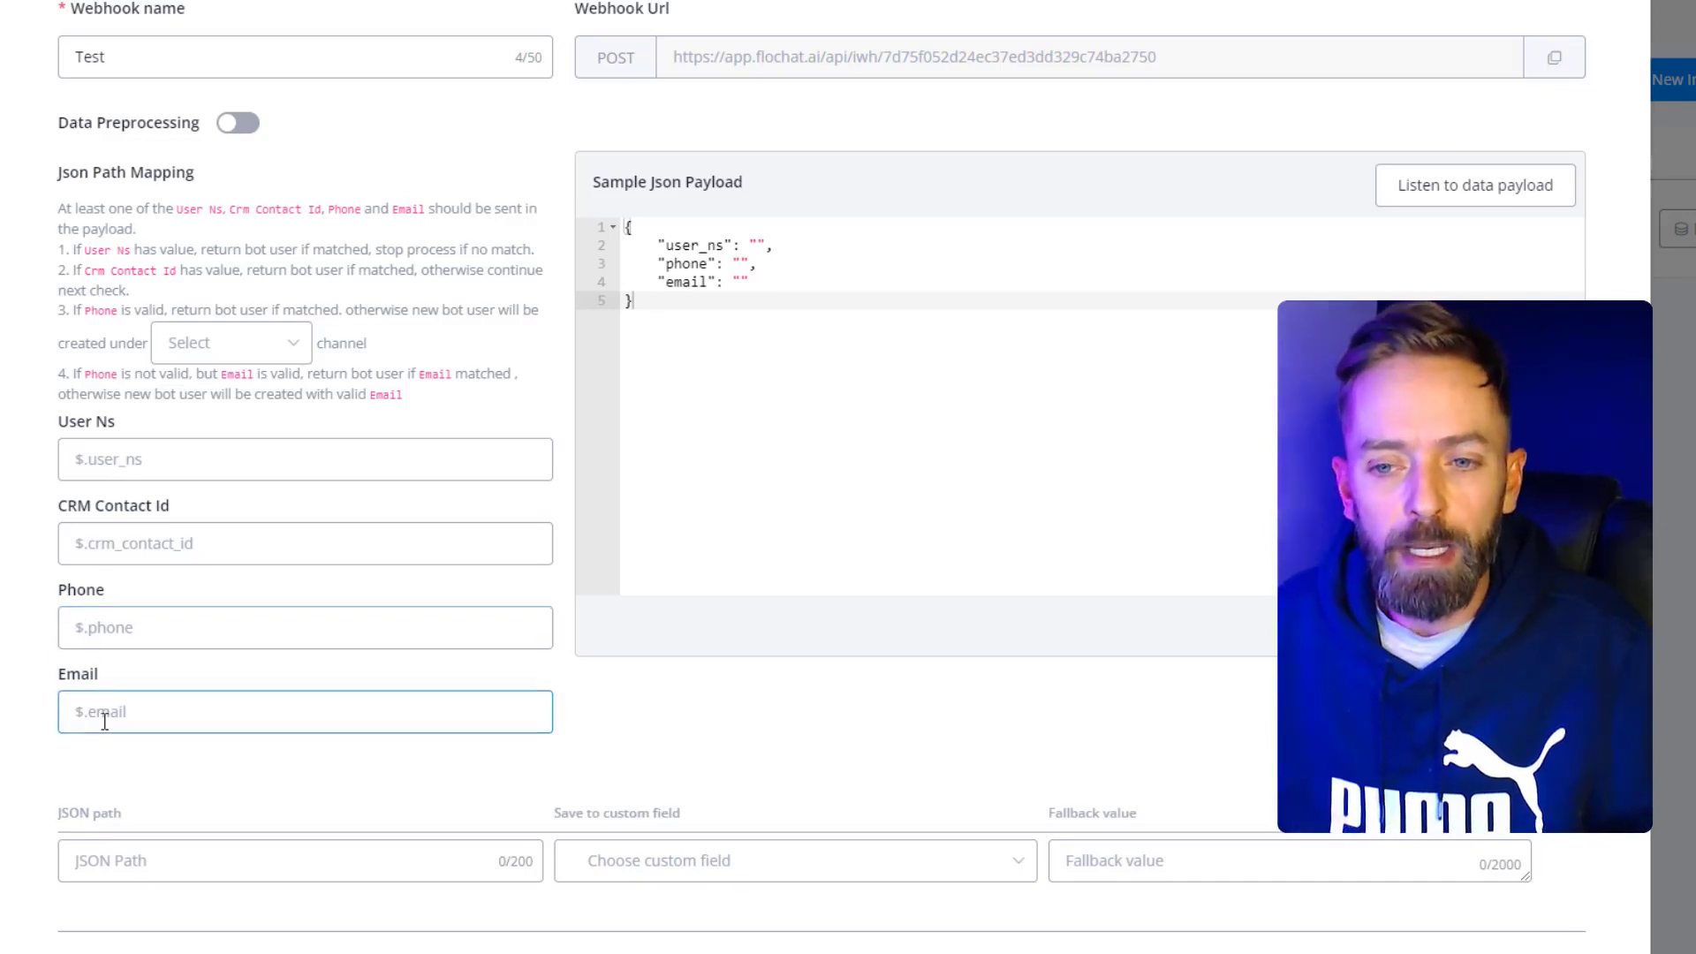
click(25, 668)
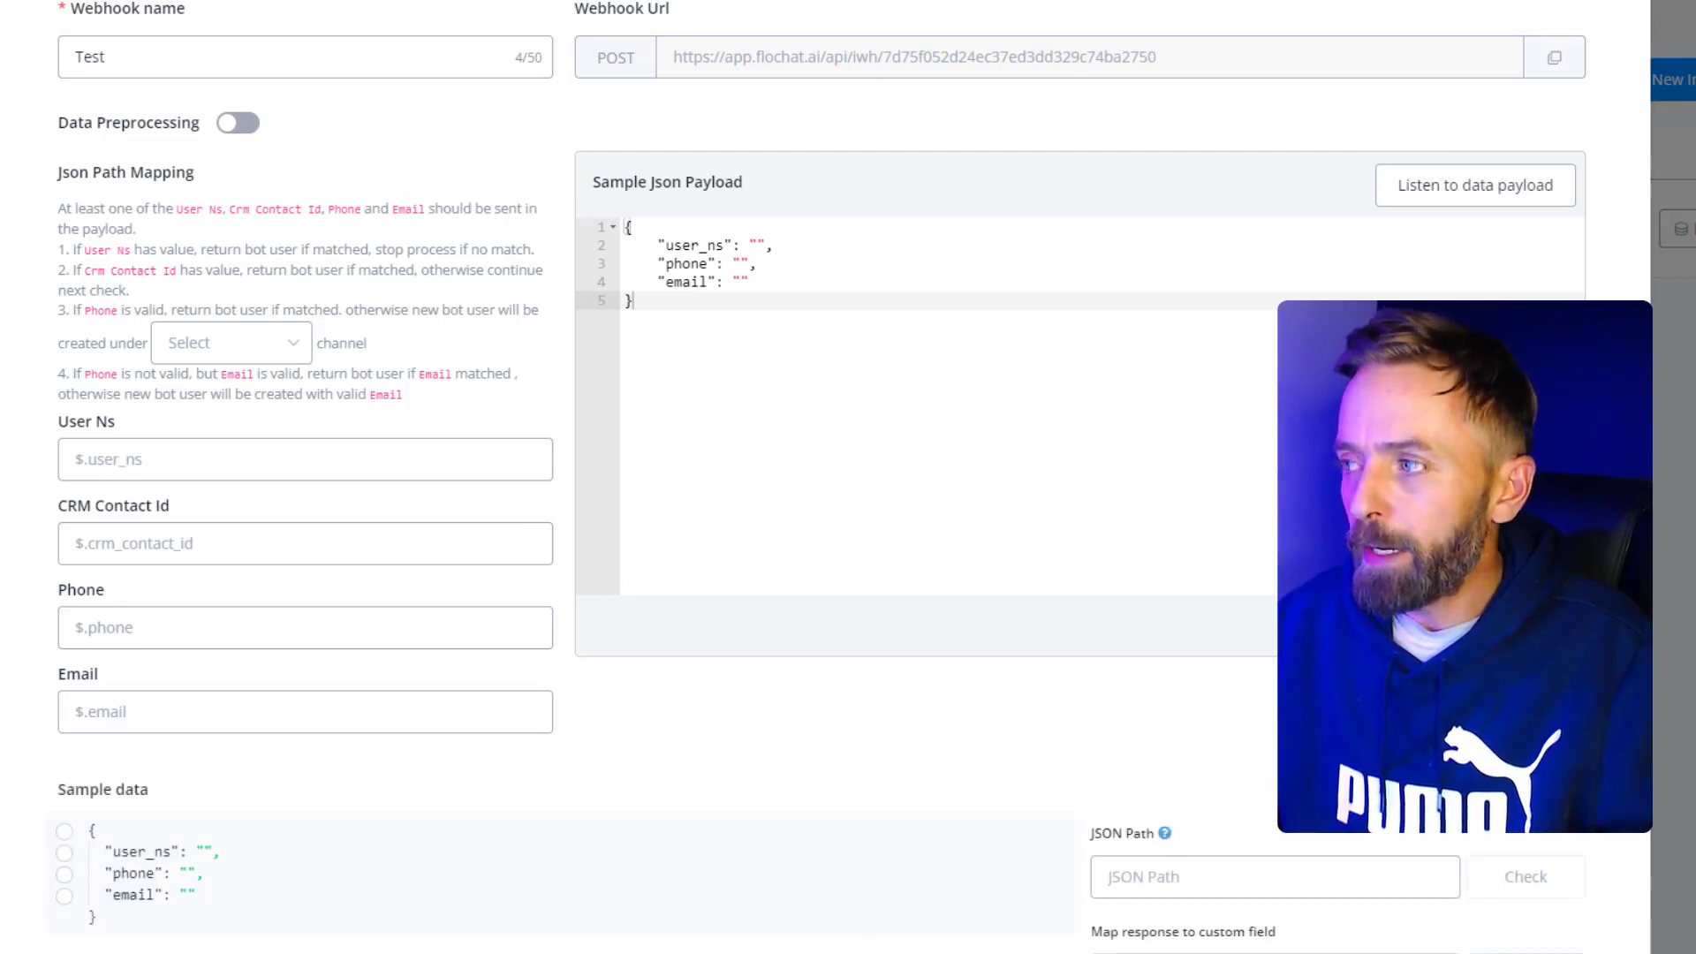
- Select the phone value in the sample data and target the Phone contact field
scroll(822, 477, down, 3)
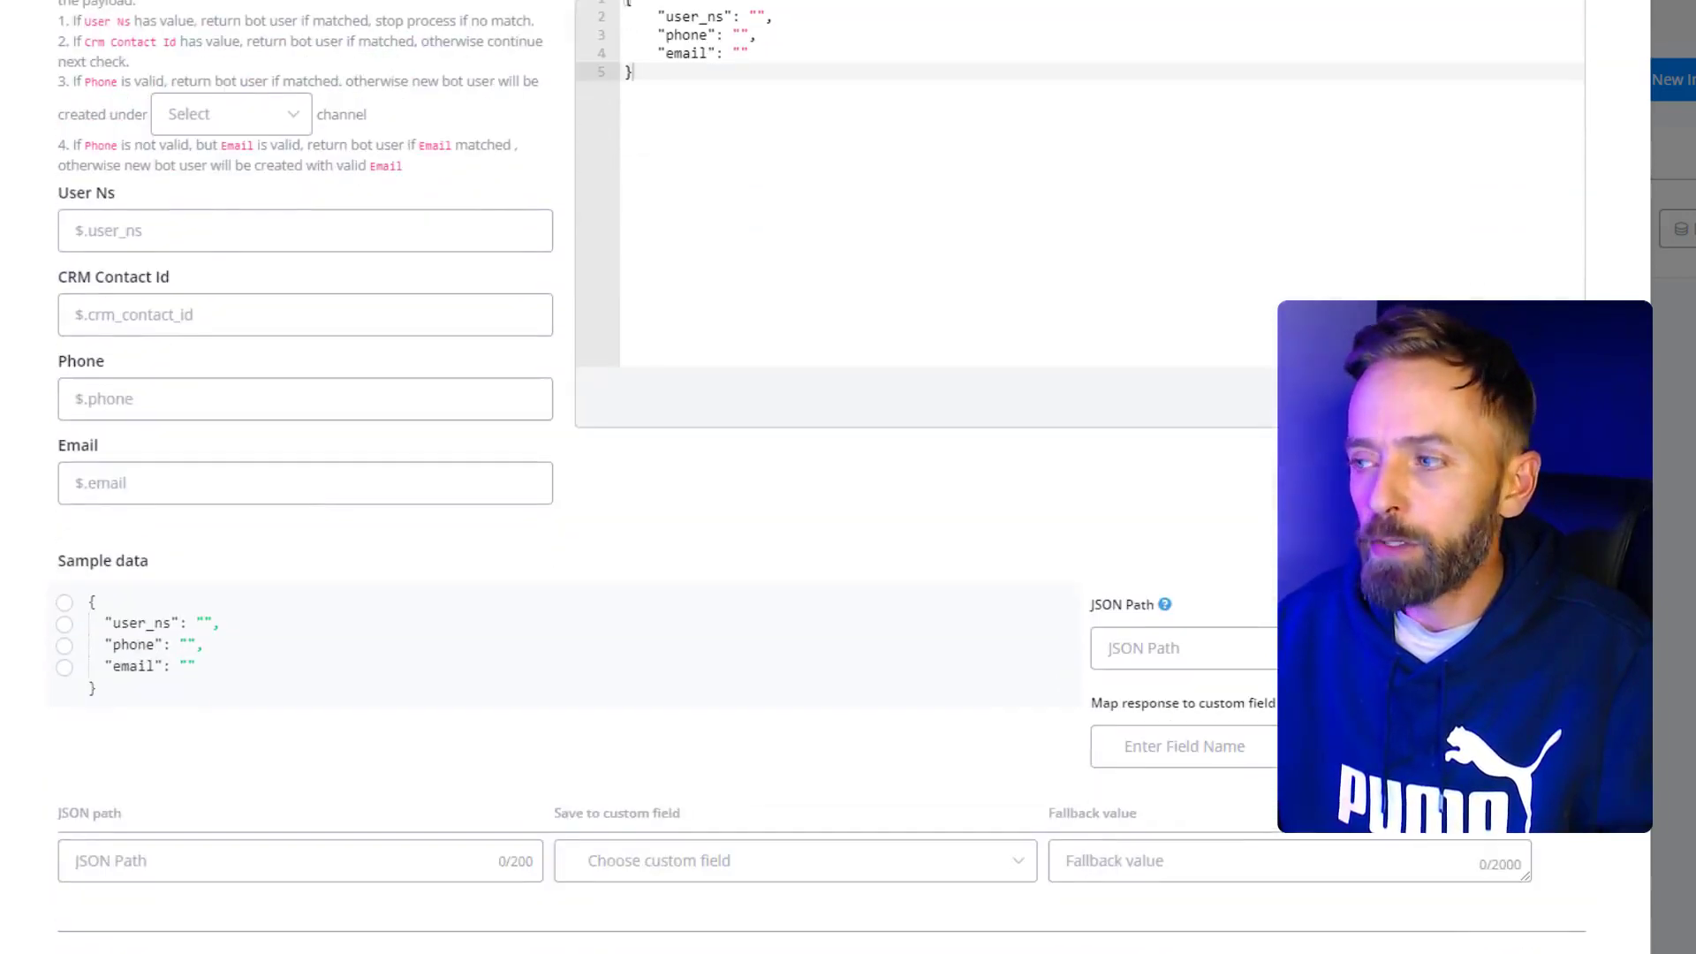
click(65, 646)
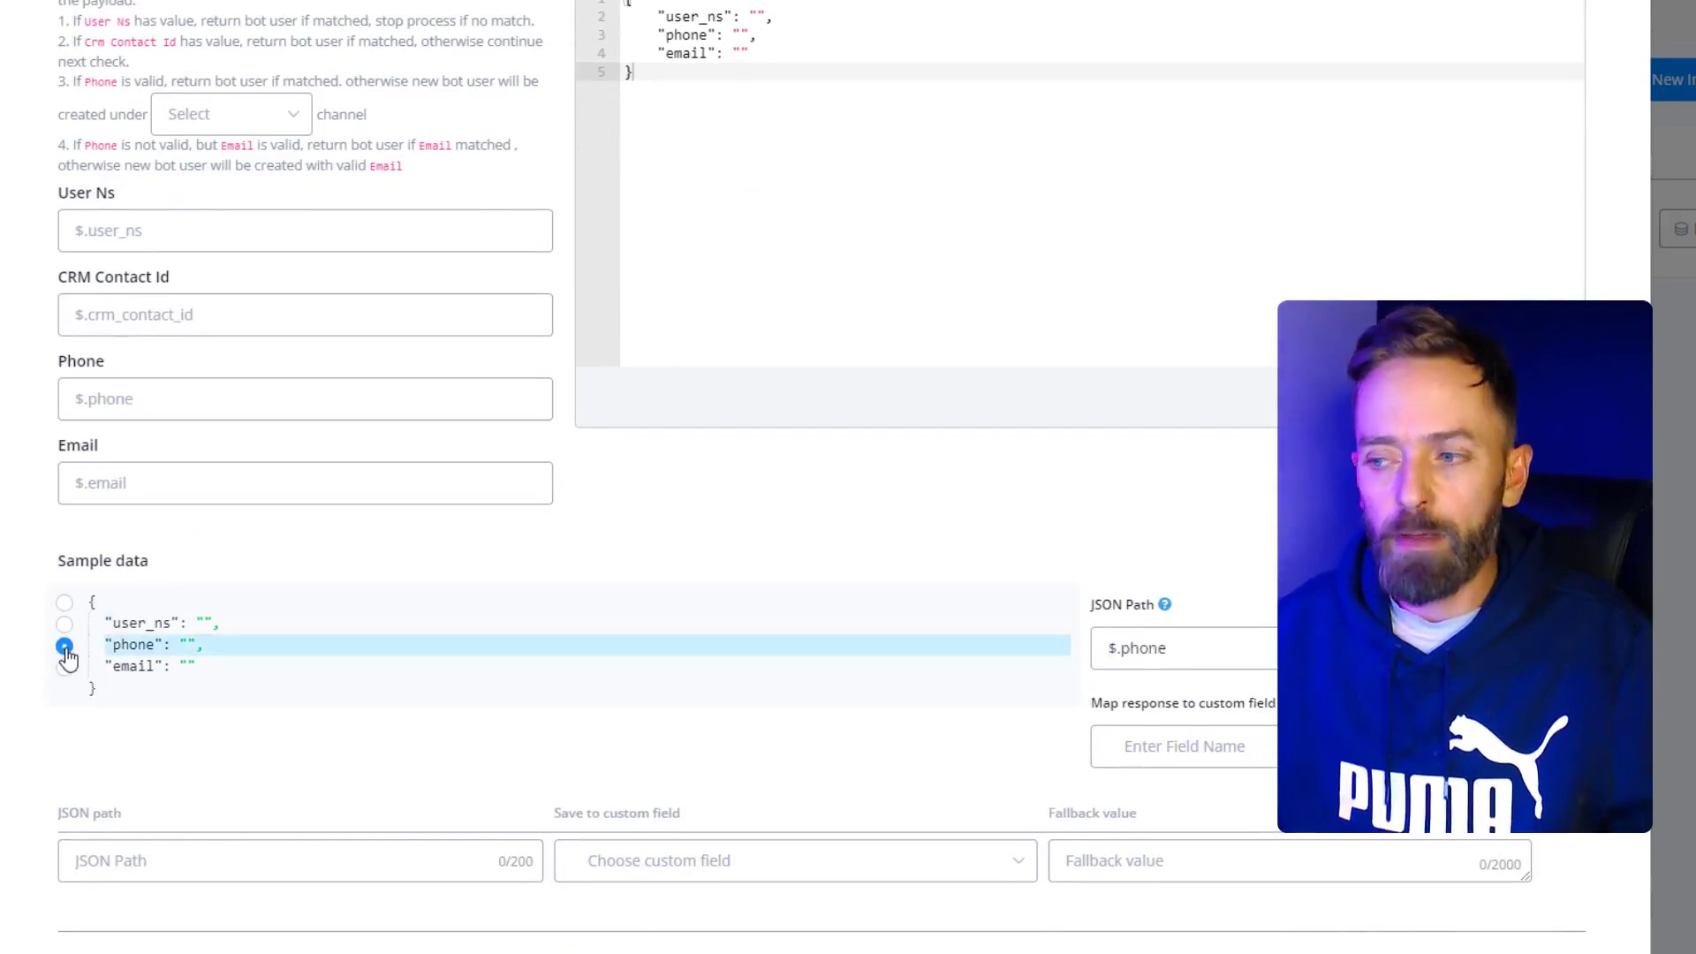
click(1272, 762)
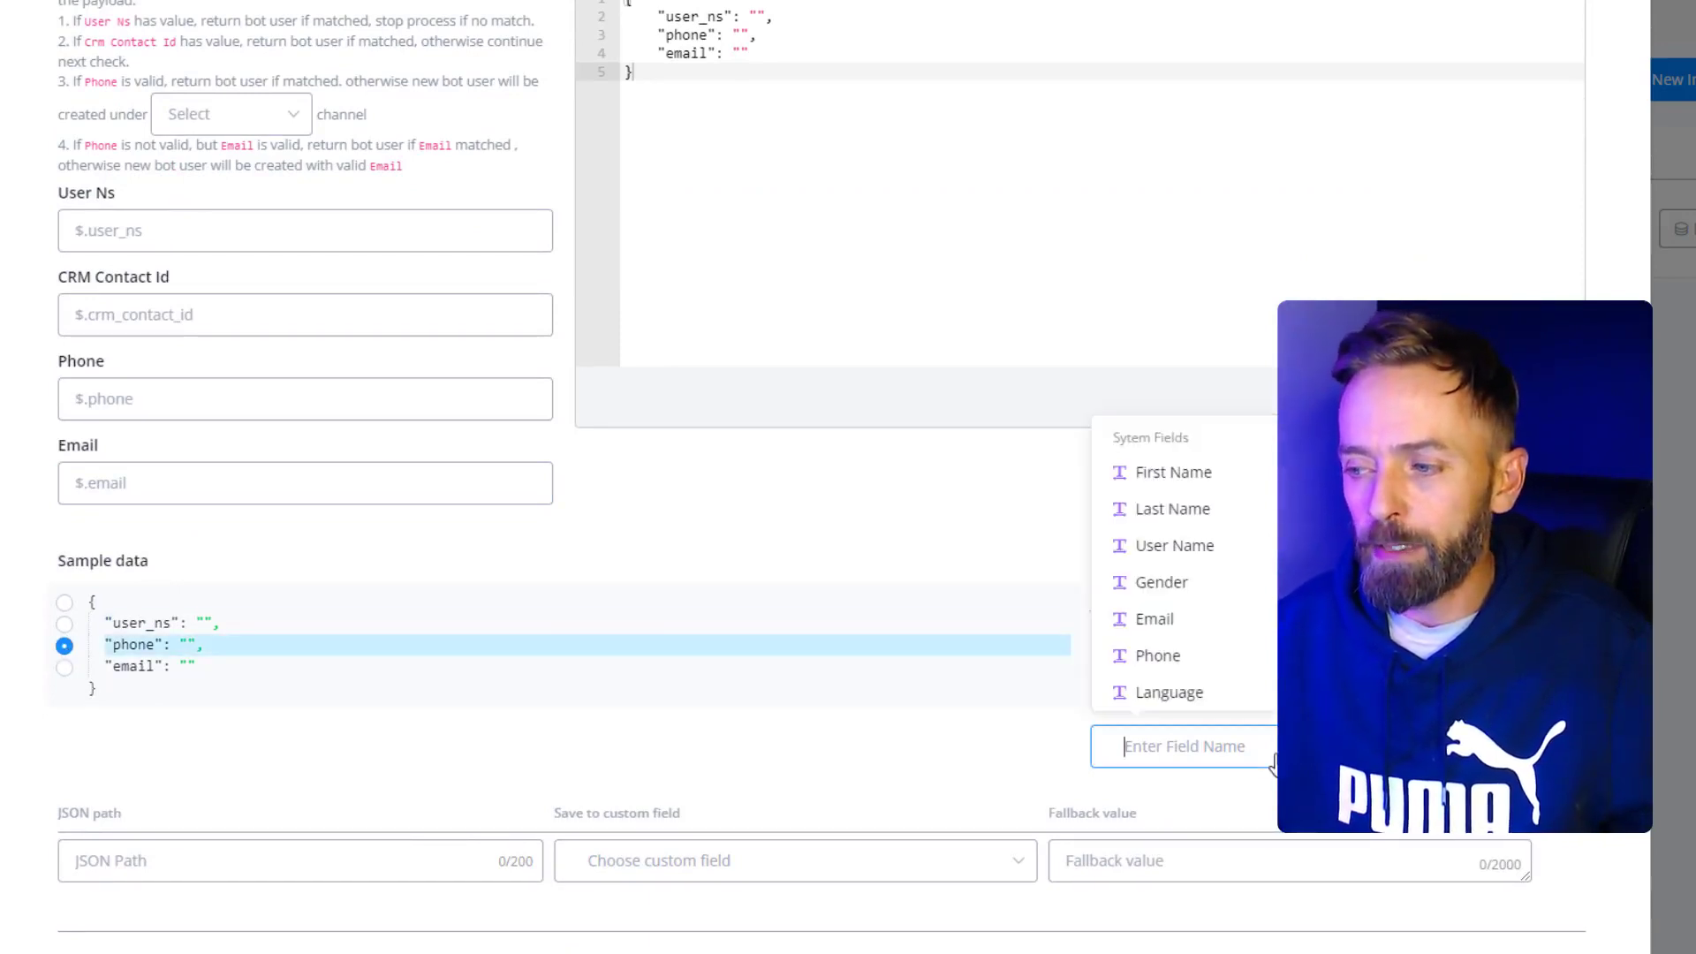
click(1148, 665)
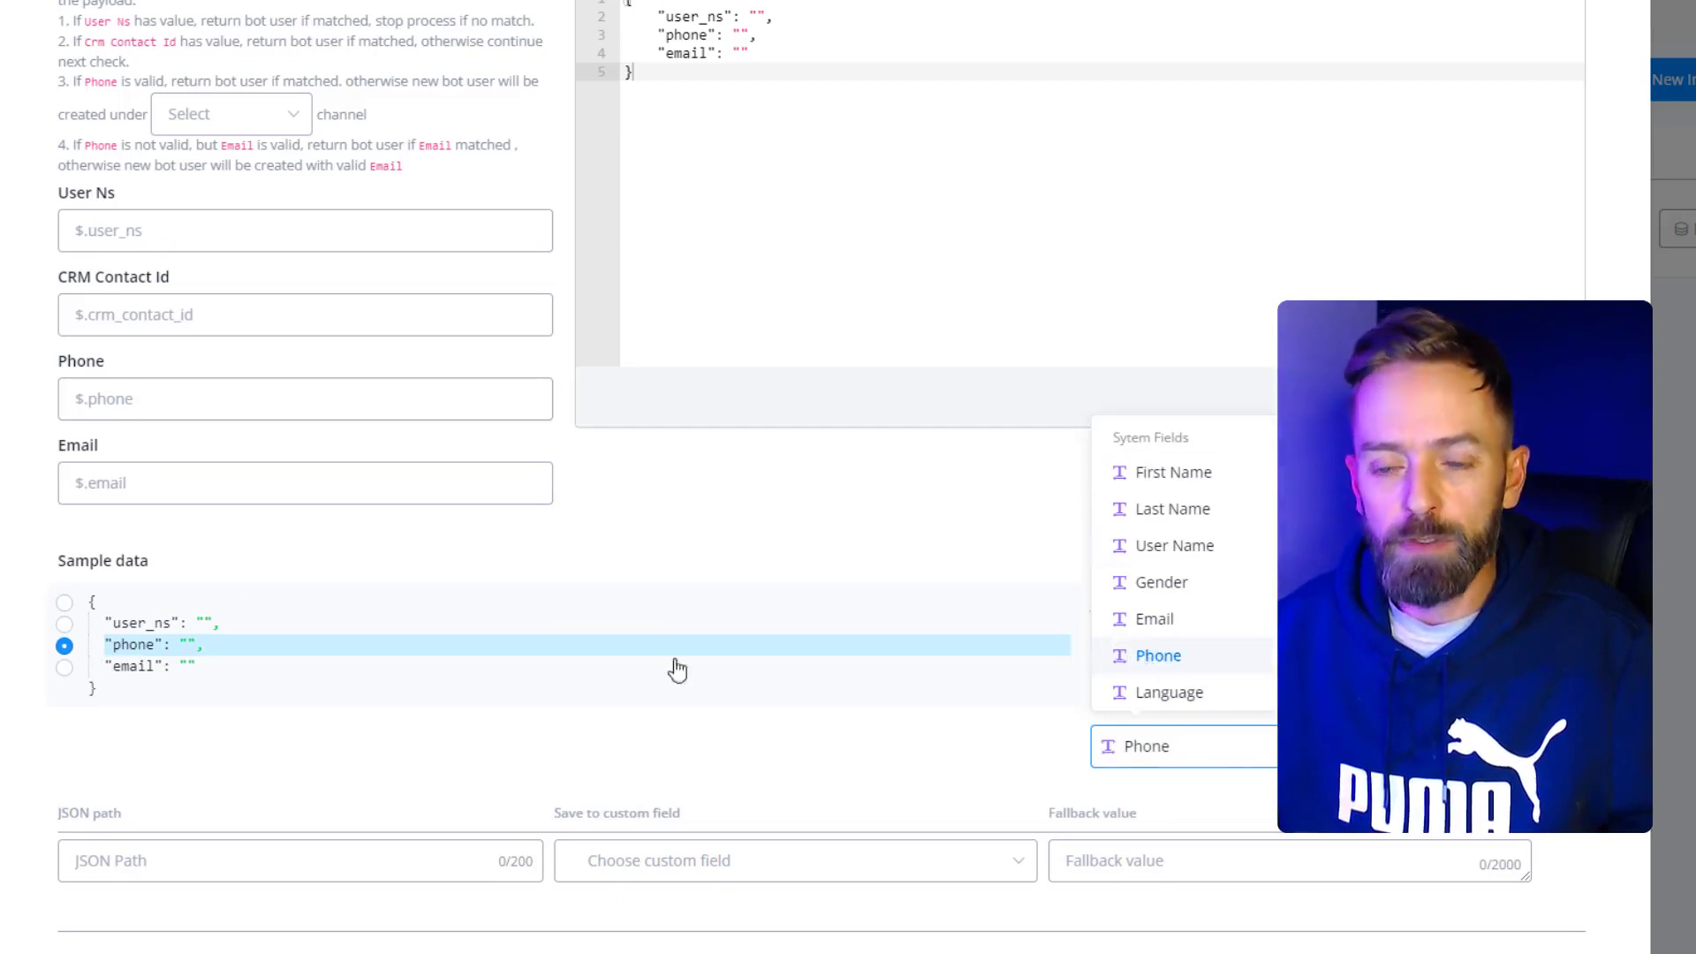
- Map the sample $.email value to the Email contact field and add the mapping
click(65, 667)
click(1243, 660)
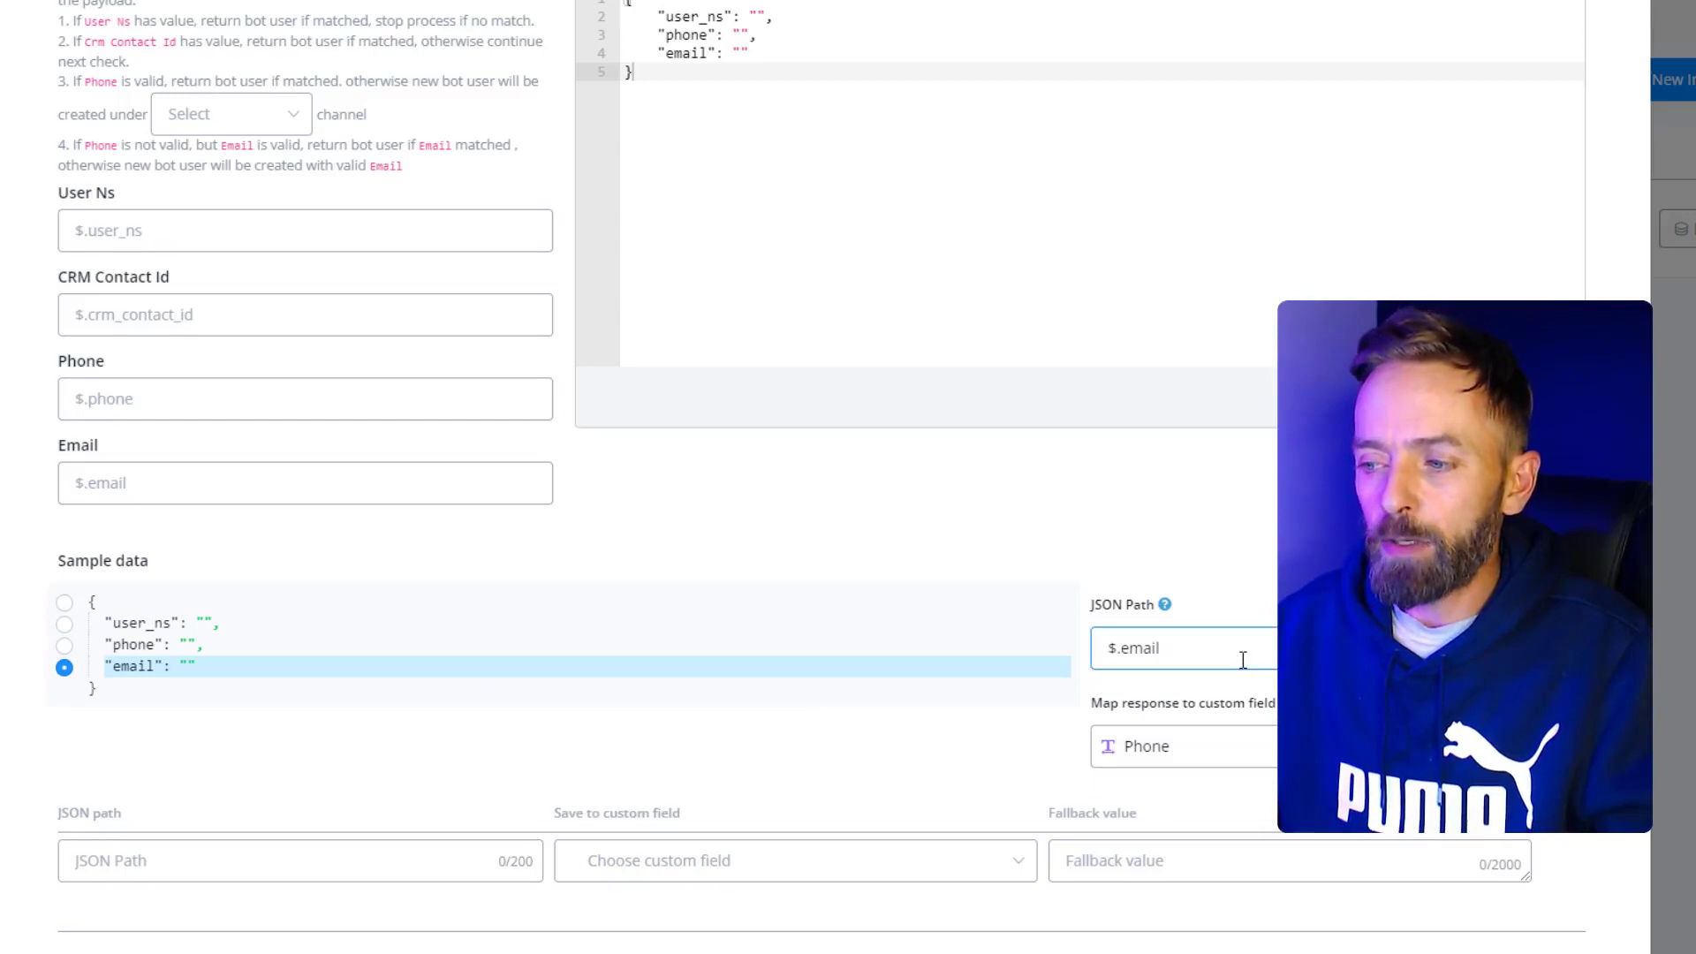
click(1228, 739)
click(1225, 759)
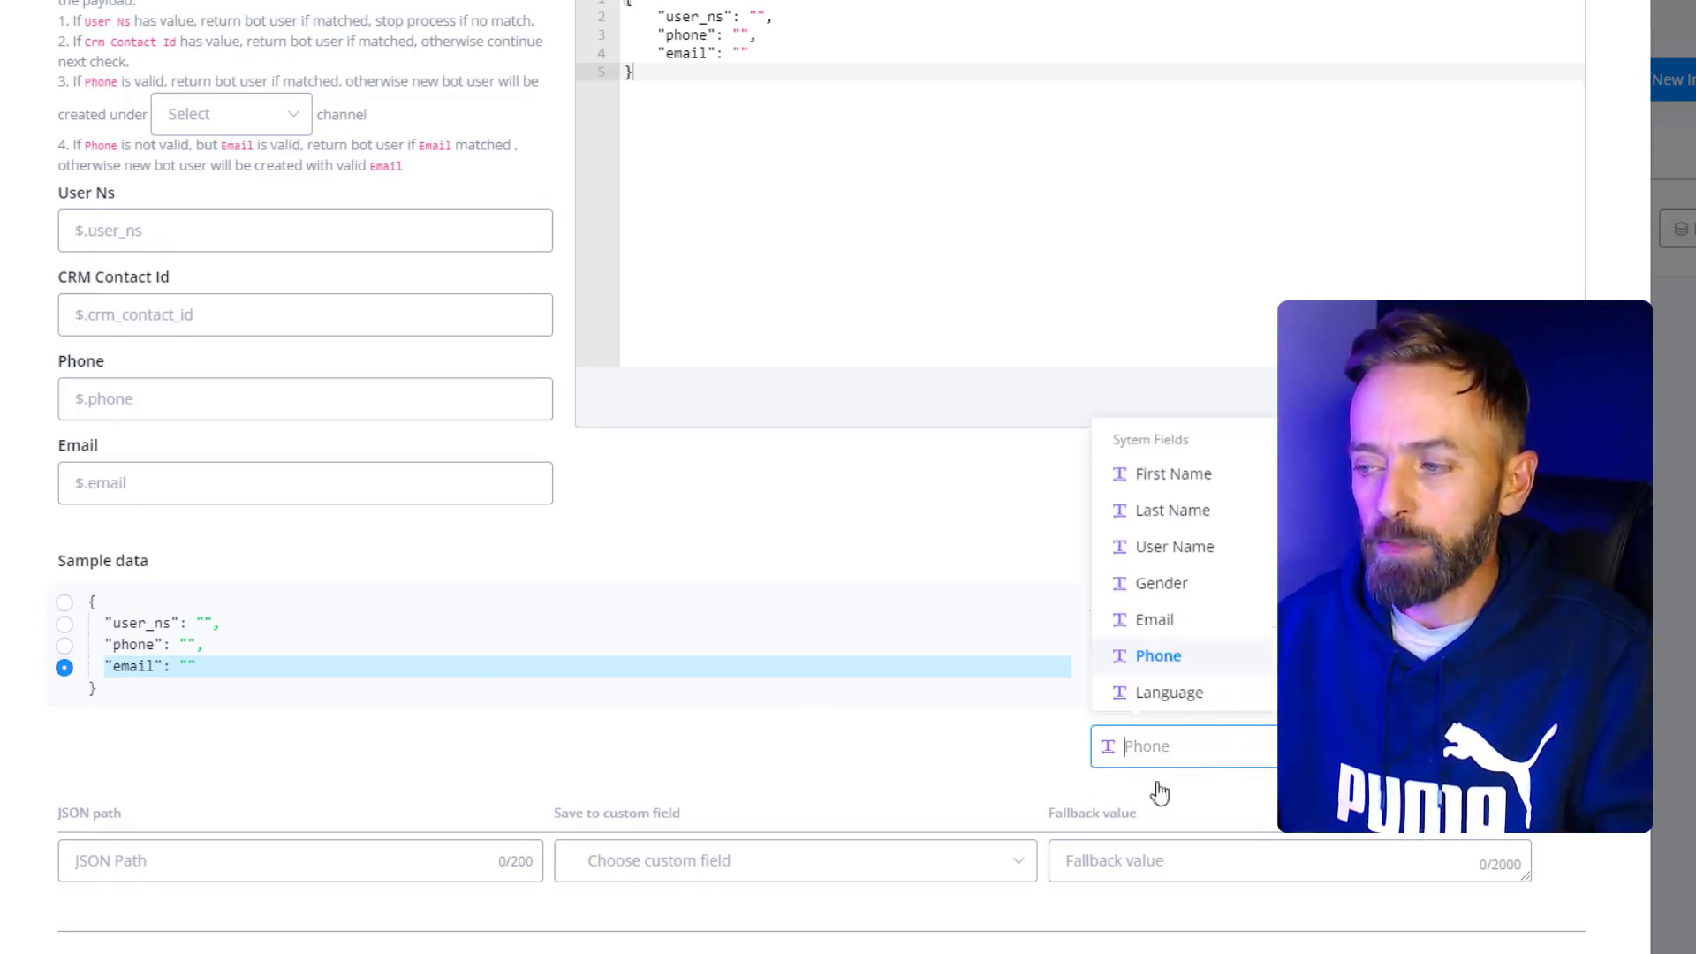
click(1171, 625)
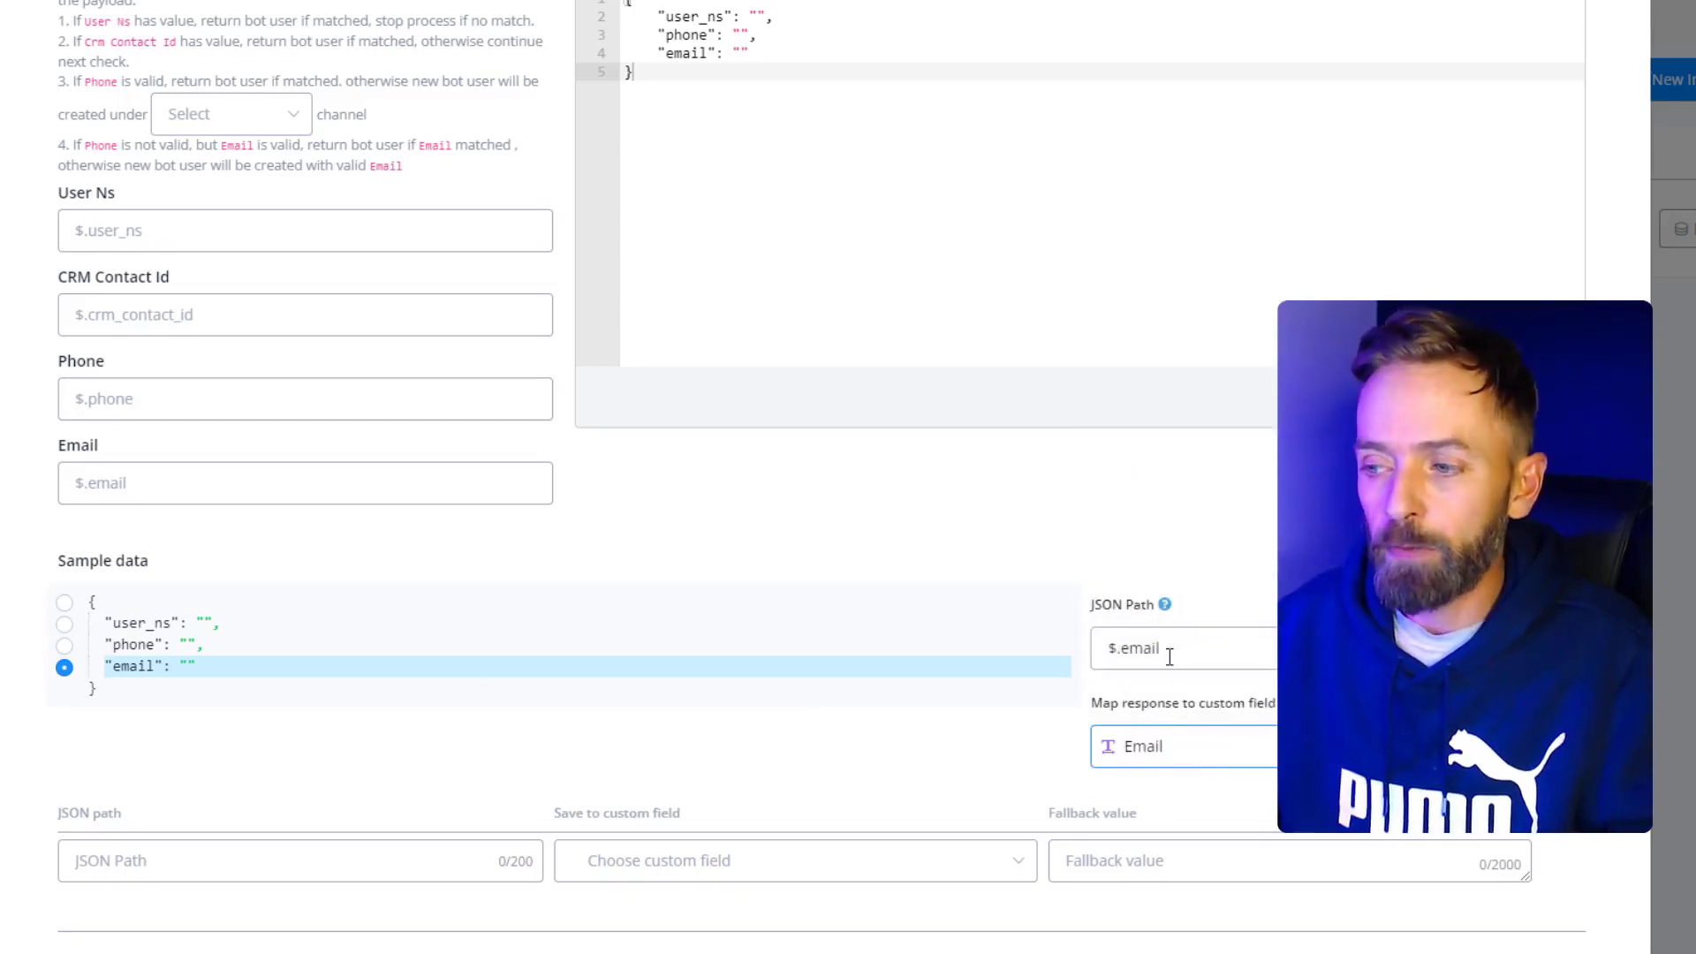
click(1150, 782)
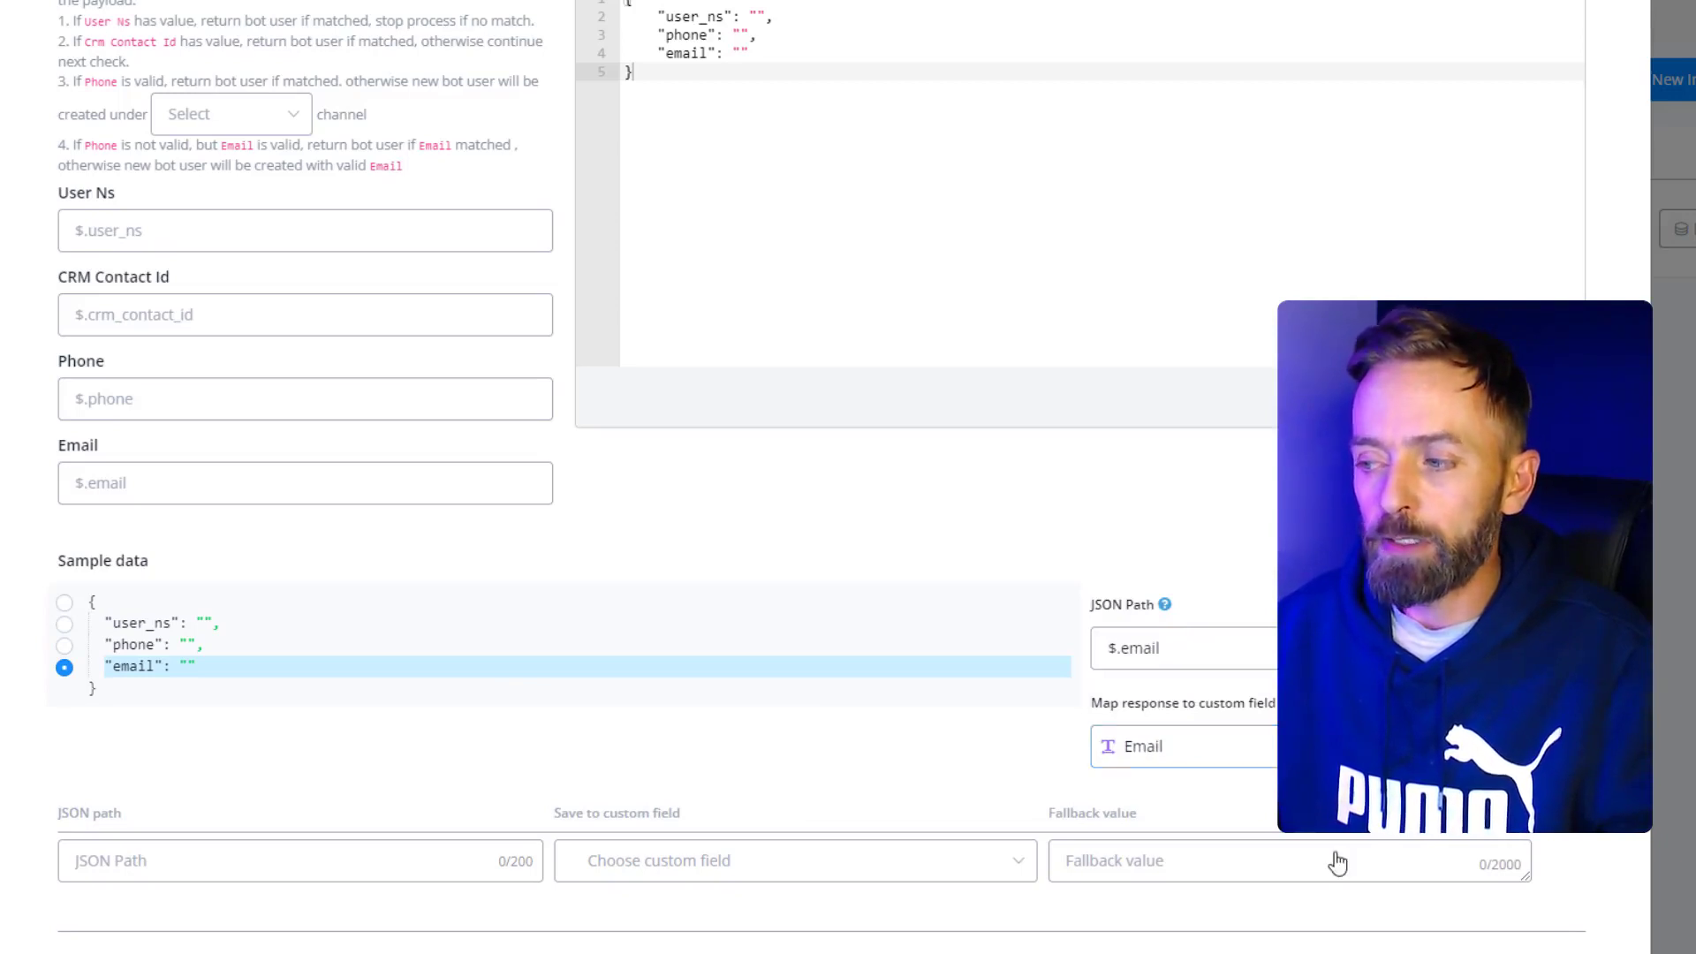
click(1546, 747)
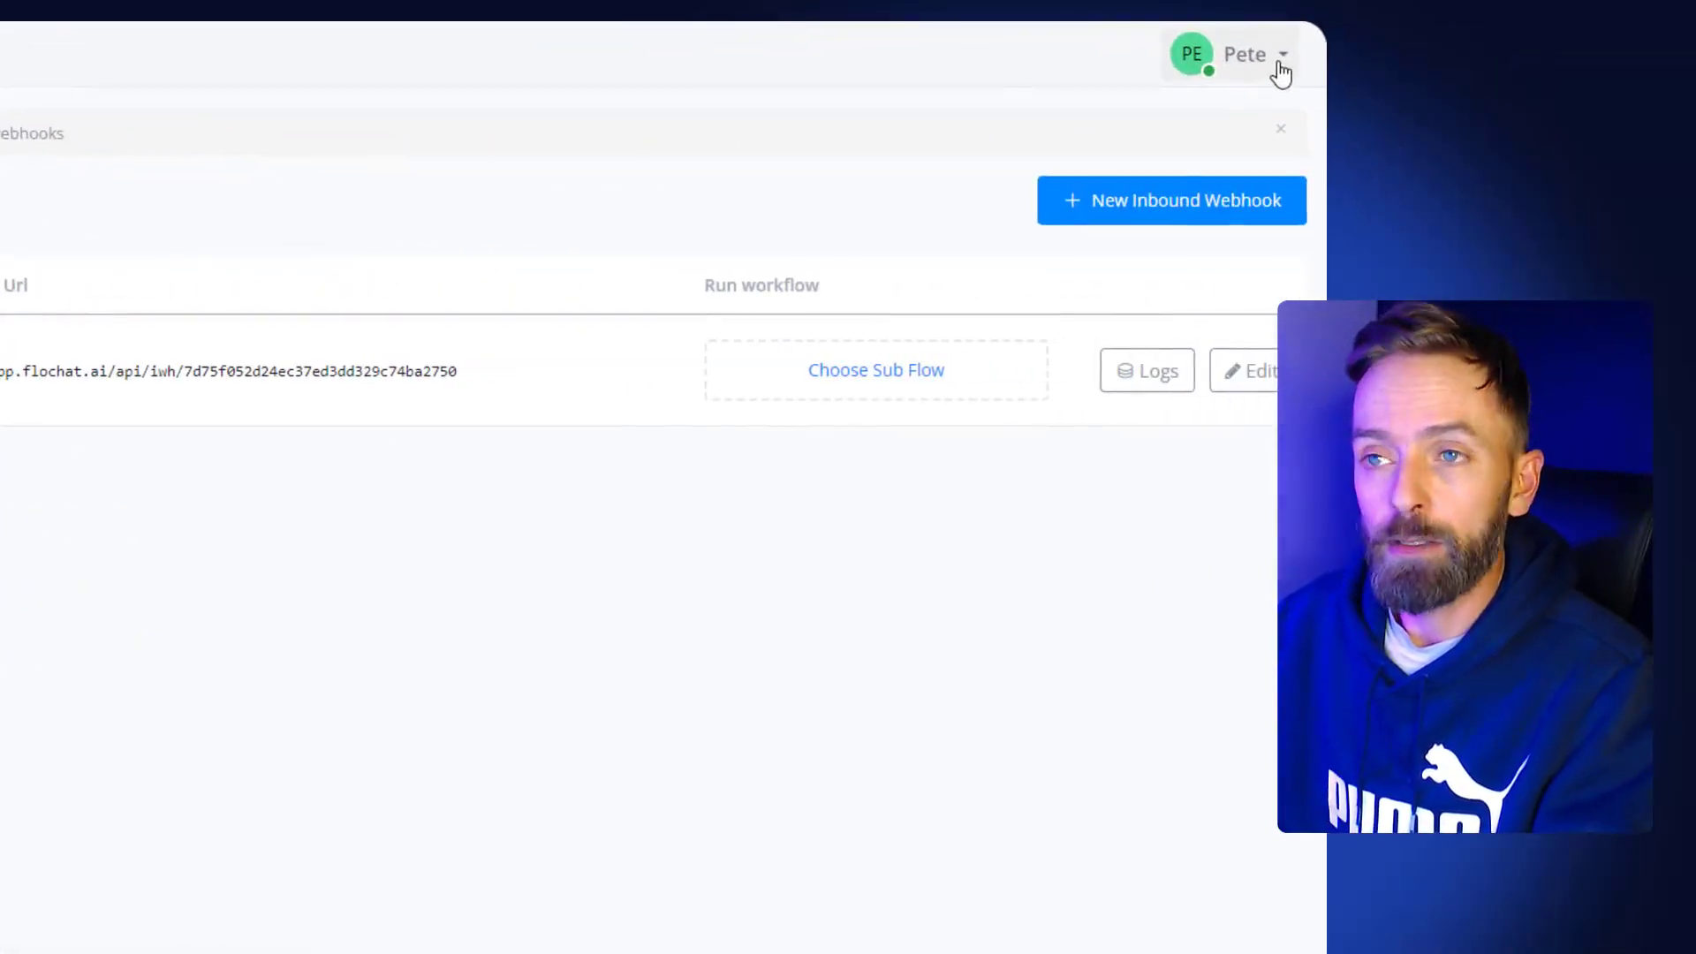
- Choose API Keys from the account menu to reach the Flochat API Swagger docs
click(1281, 72)
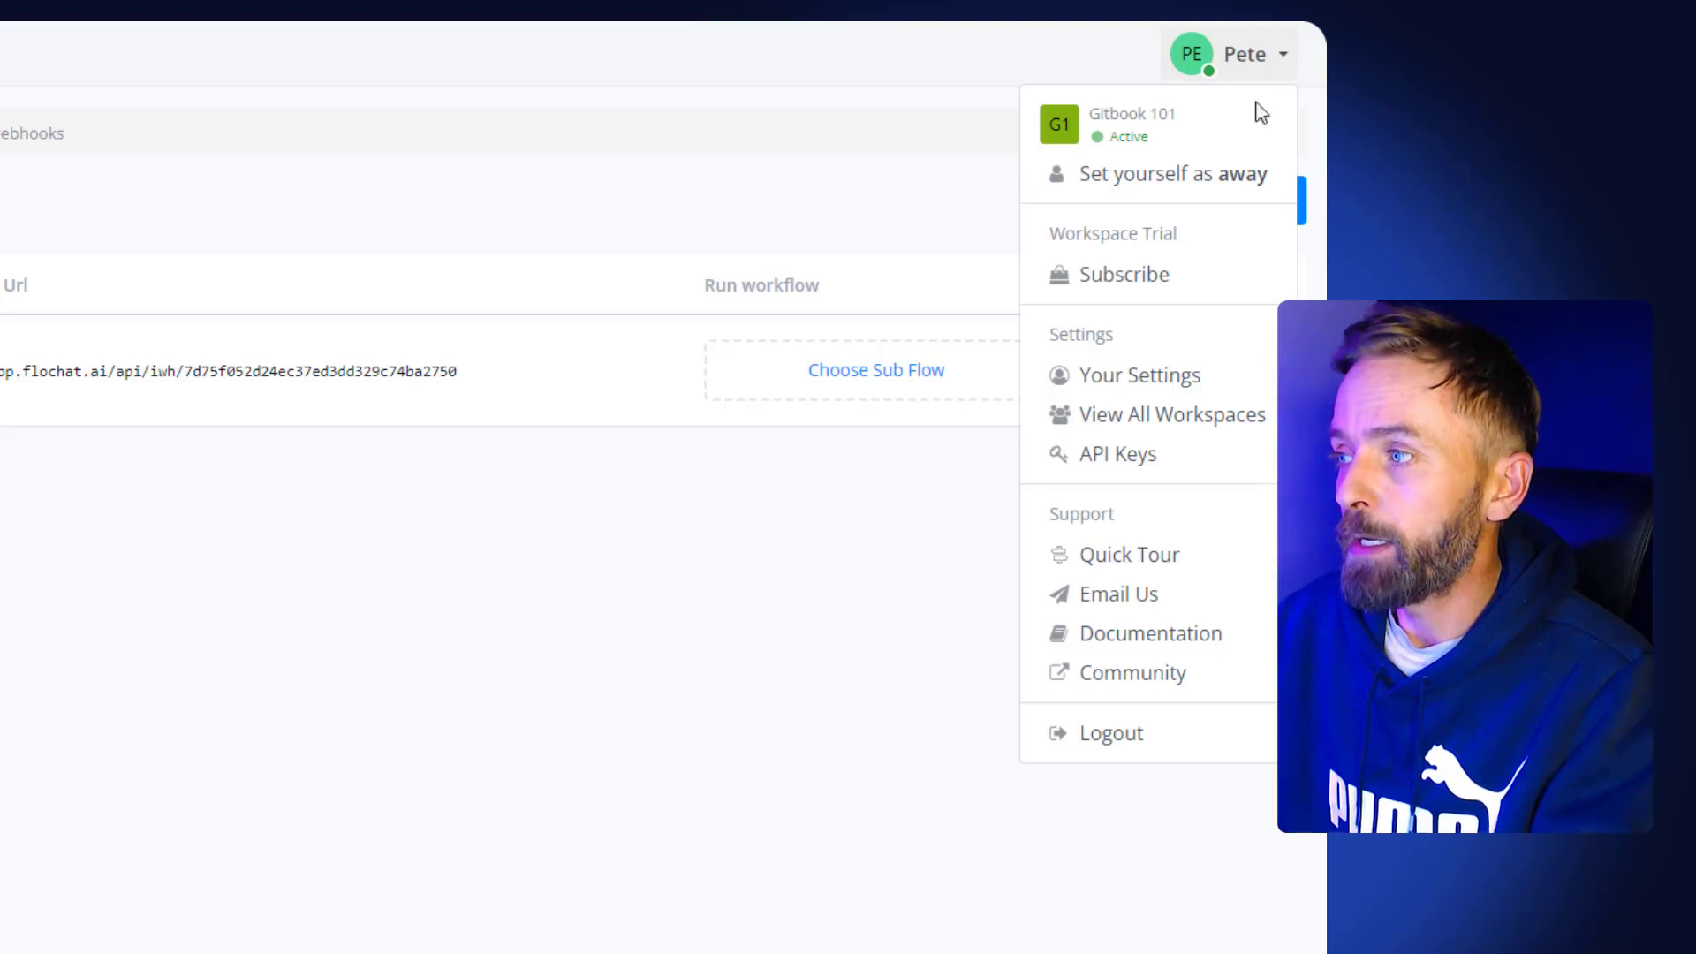
click(1132, 456)
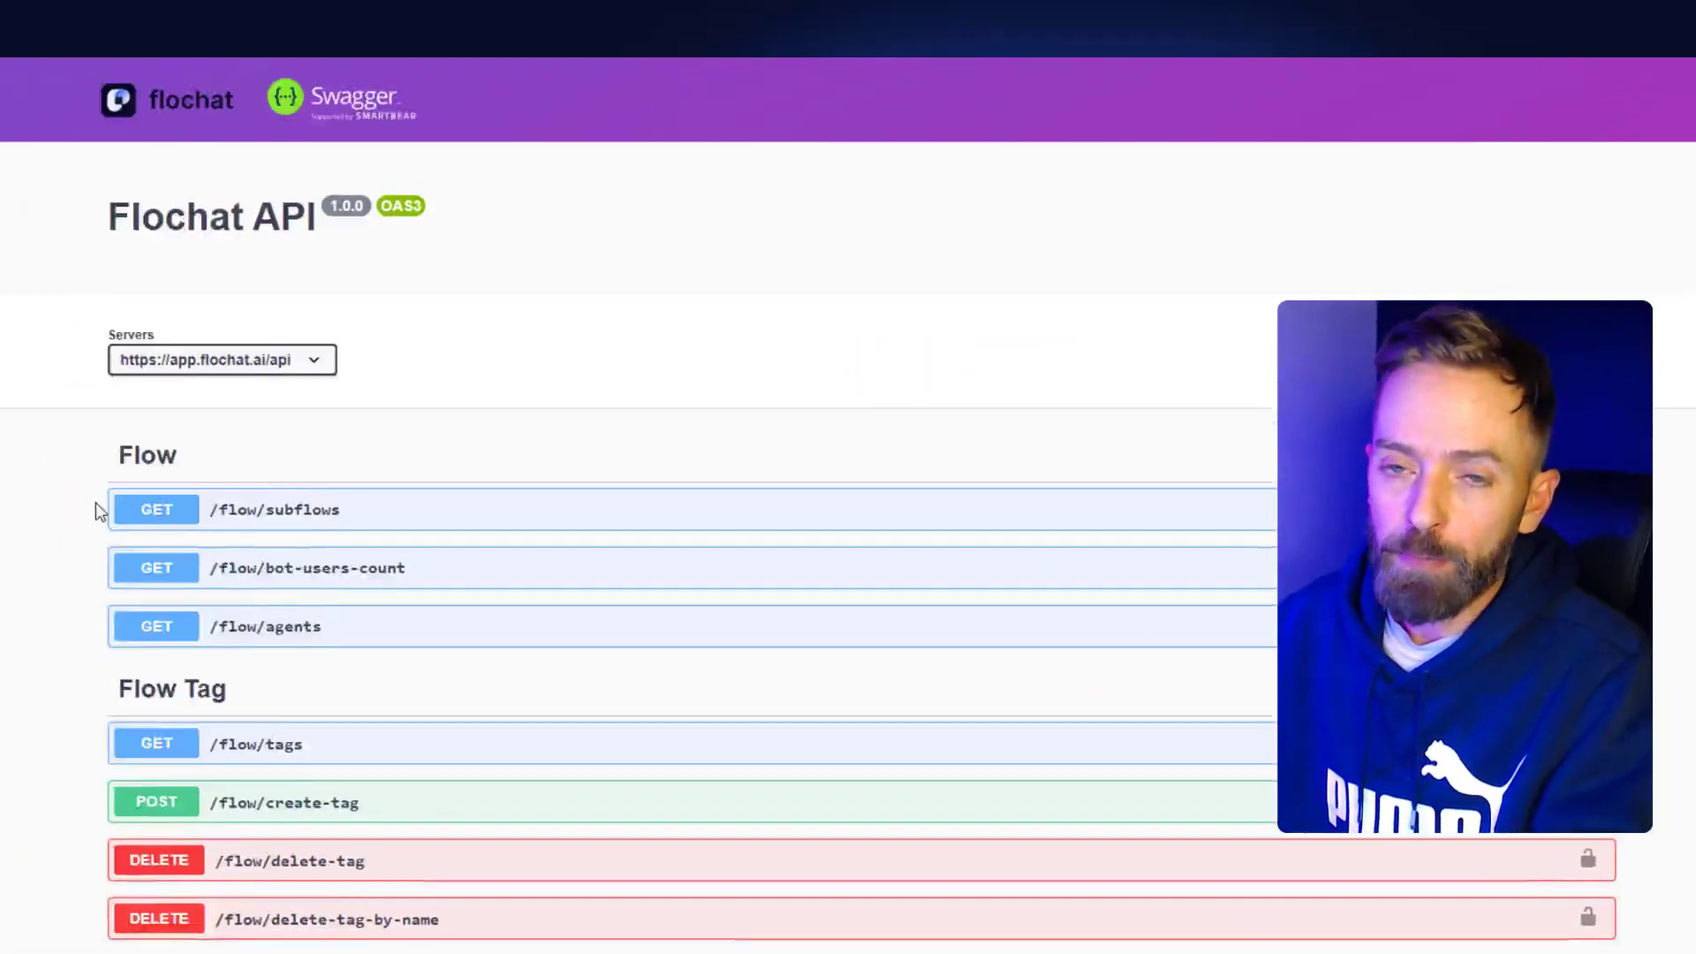
- Scroll through the Flochat API Swagger endpoint groups
middle_click(265, 512)
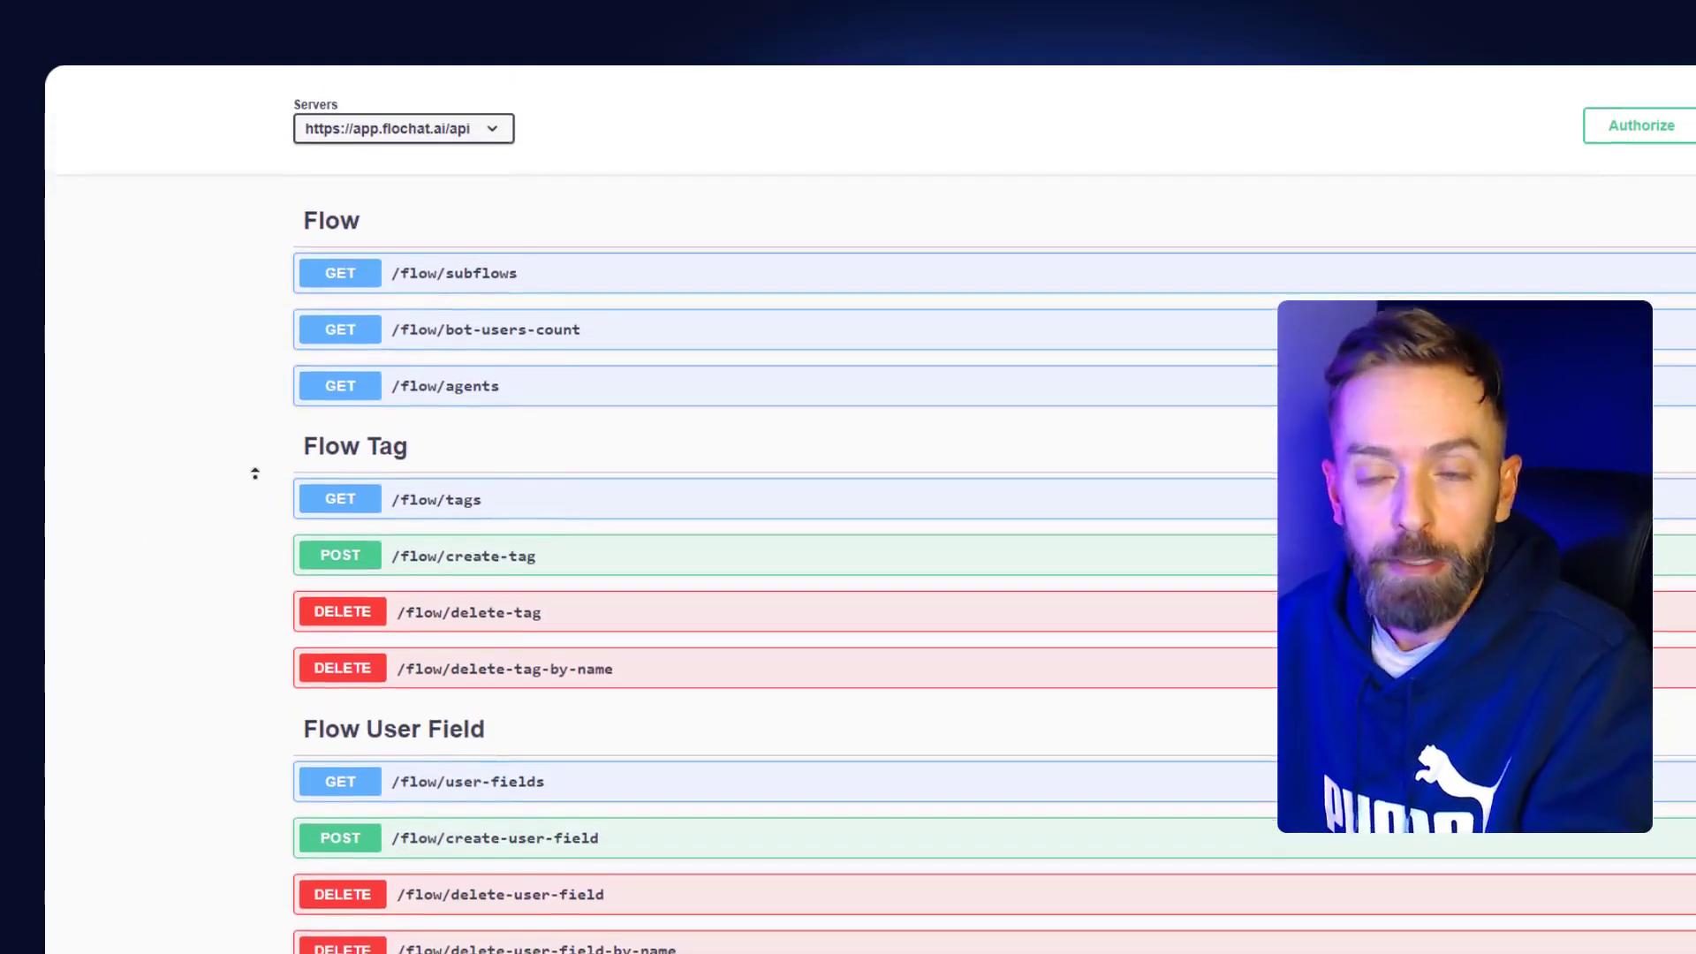
middle_click(253, 480)
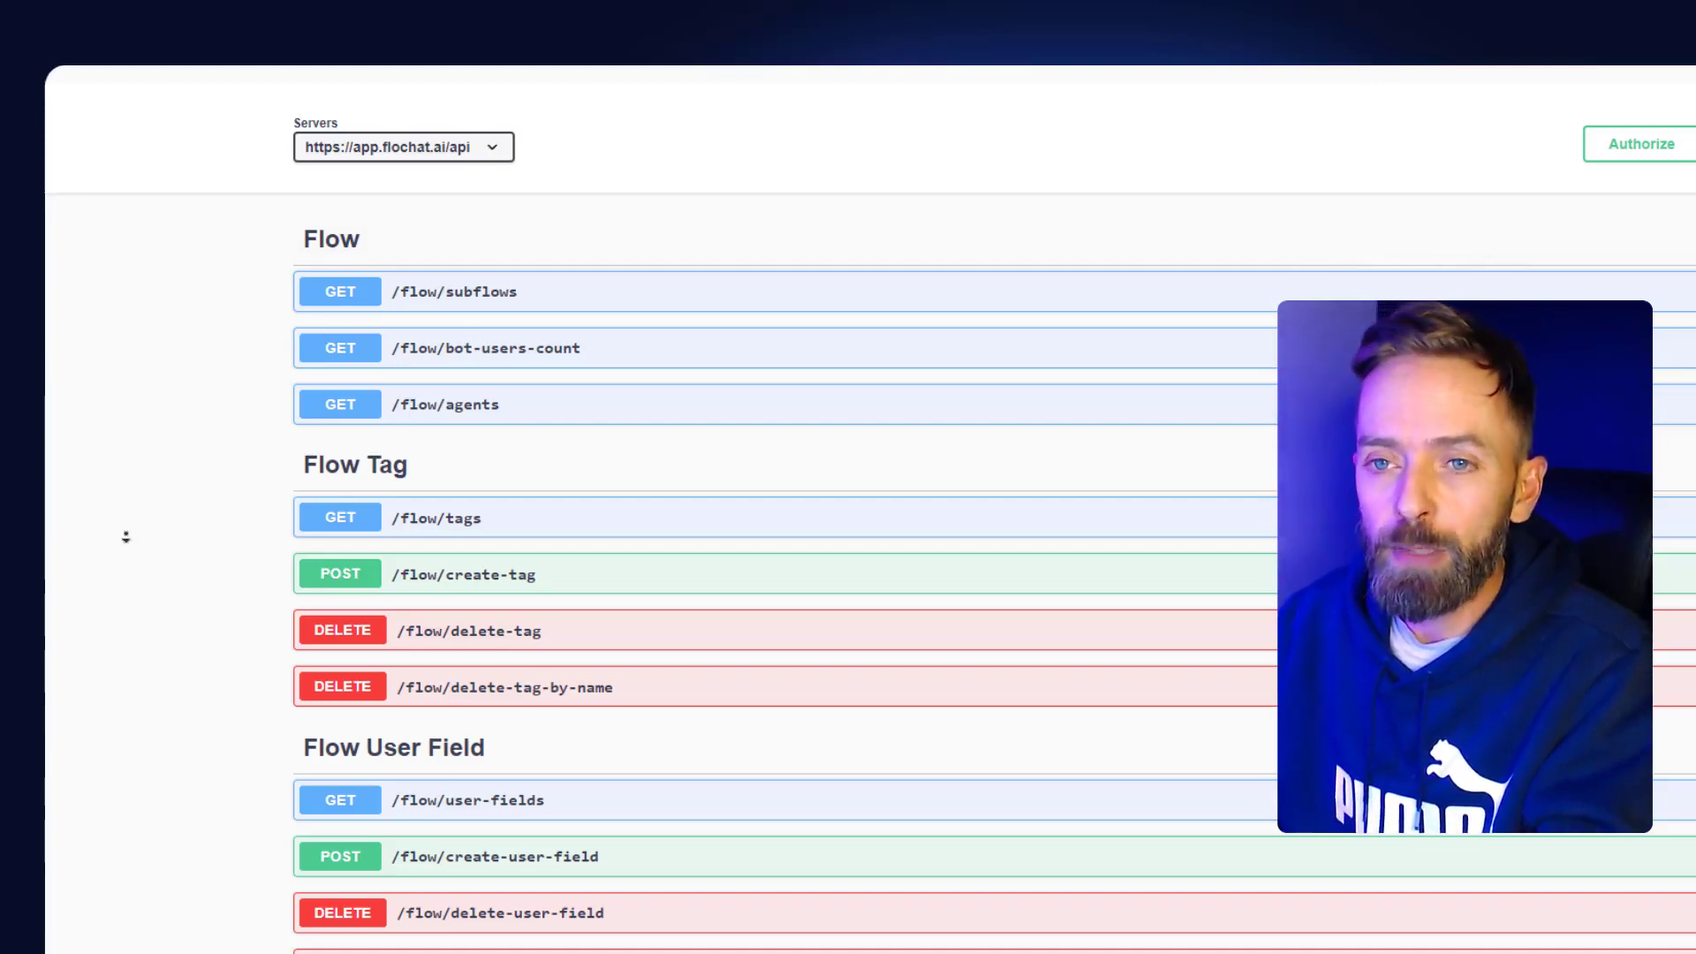
scroll(124, 533, down, 4)
scroll(154, 560, down, 2)
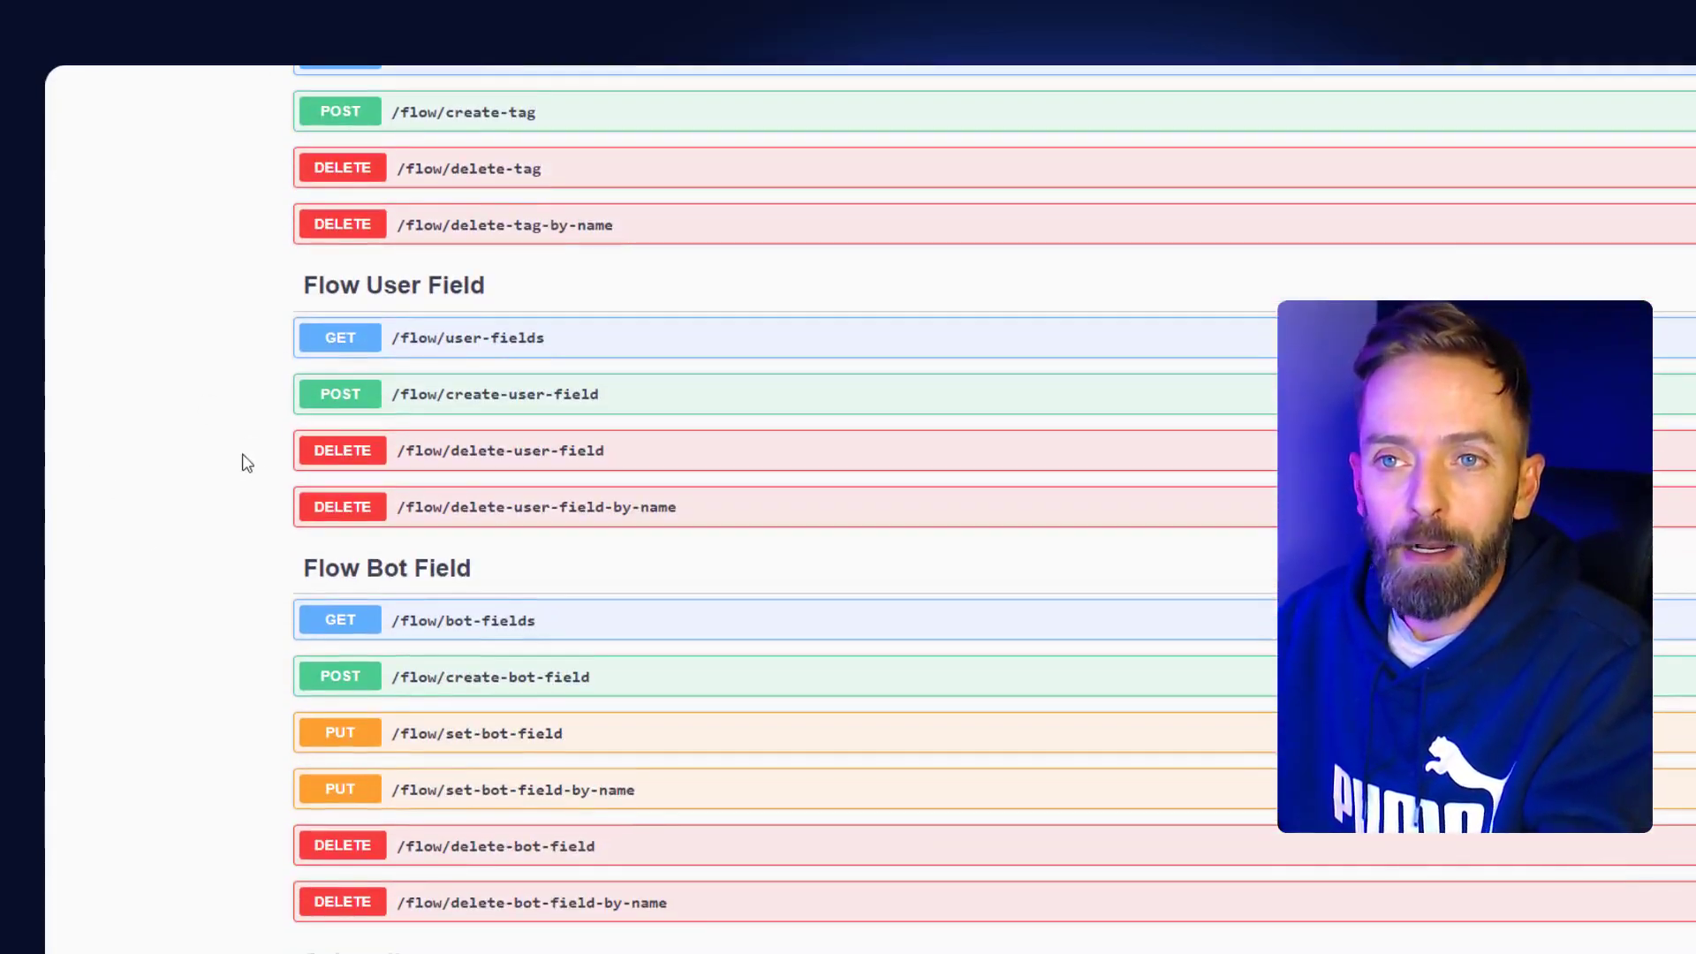
scroll(228, 530, down, 1)
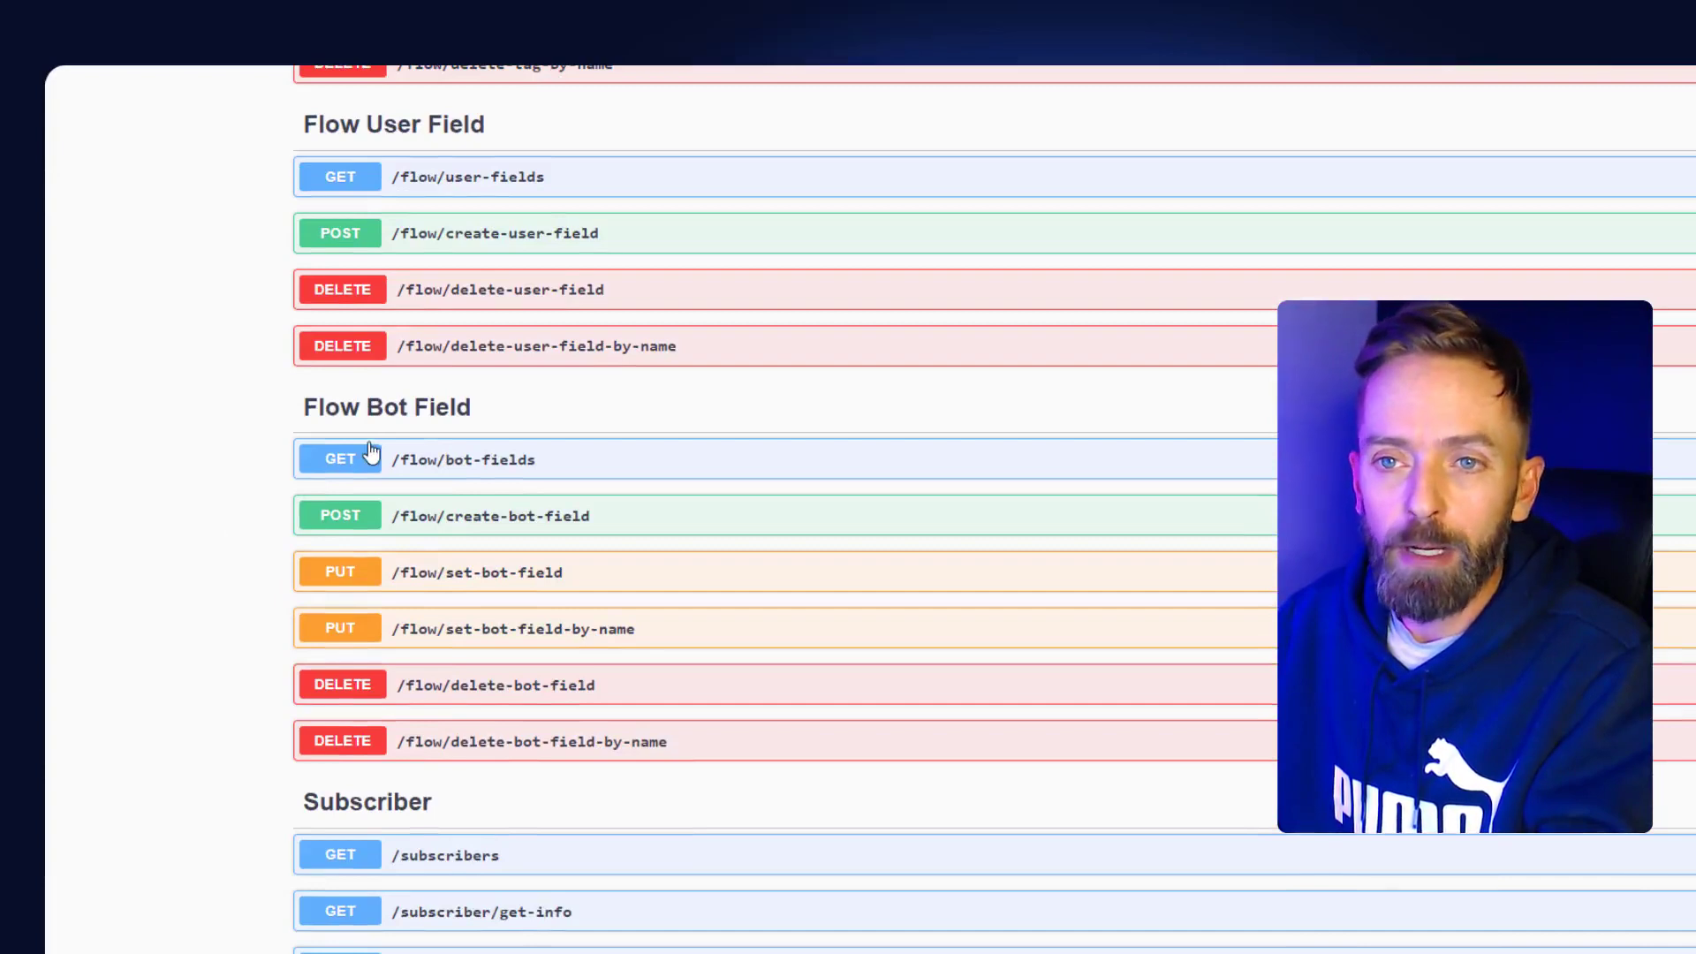
scroll(223, 506, down, 4)
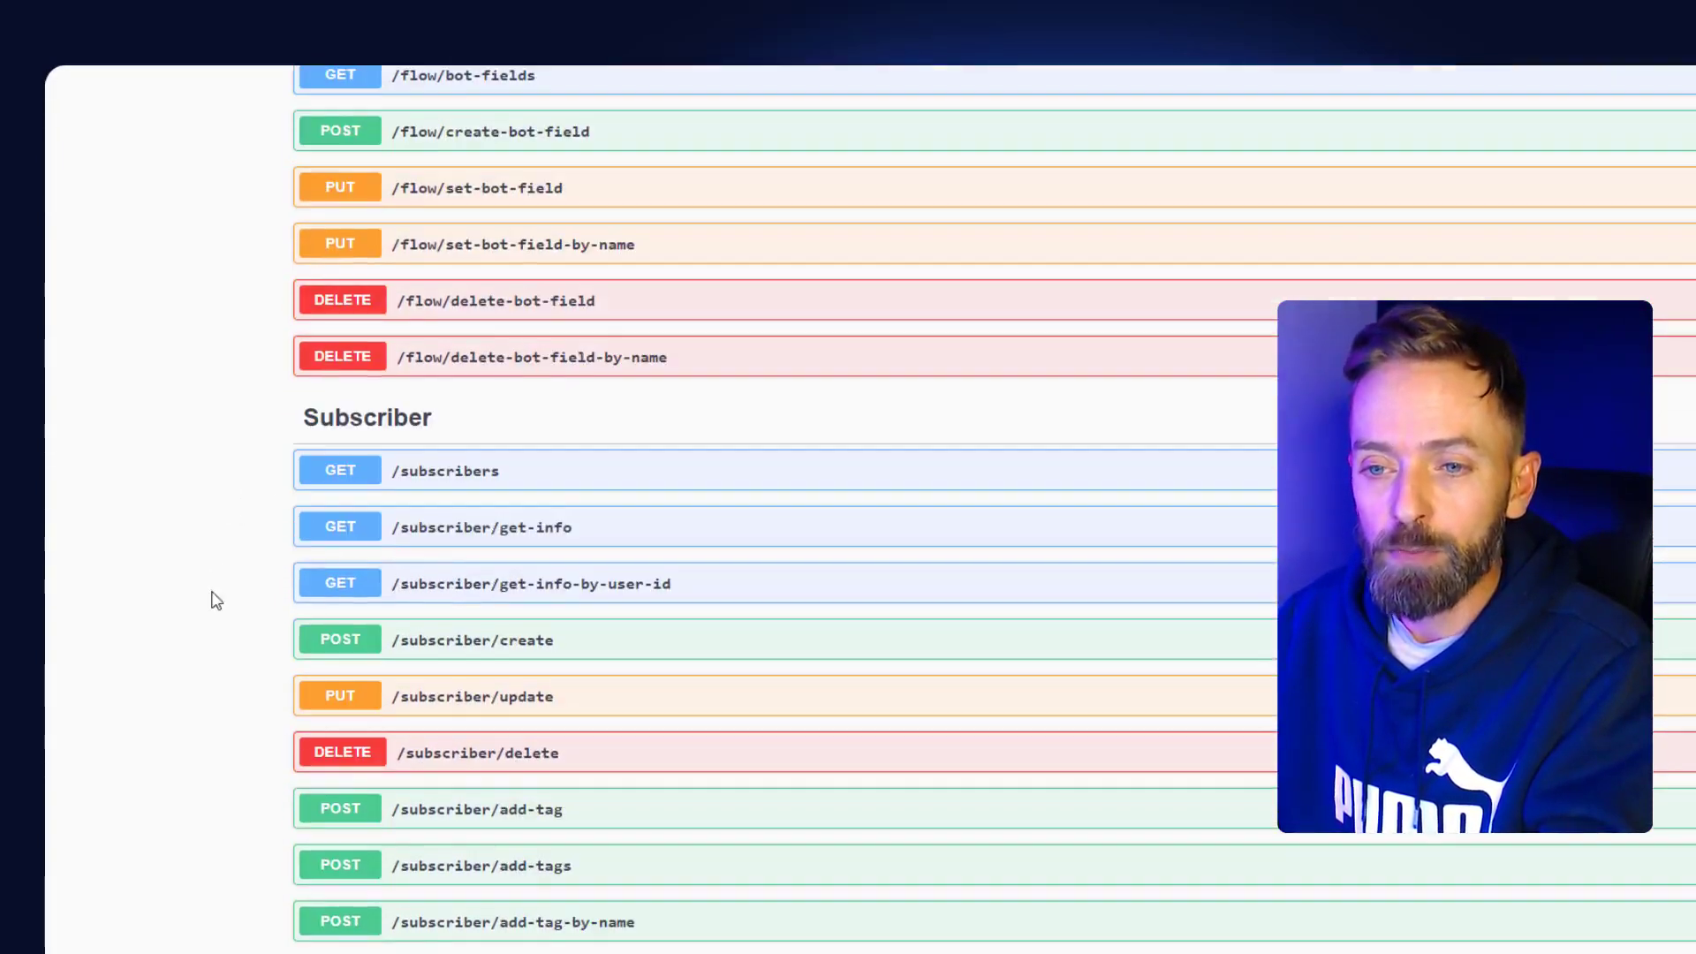
scroll(193, 634, down, 10)
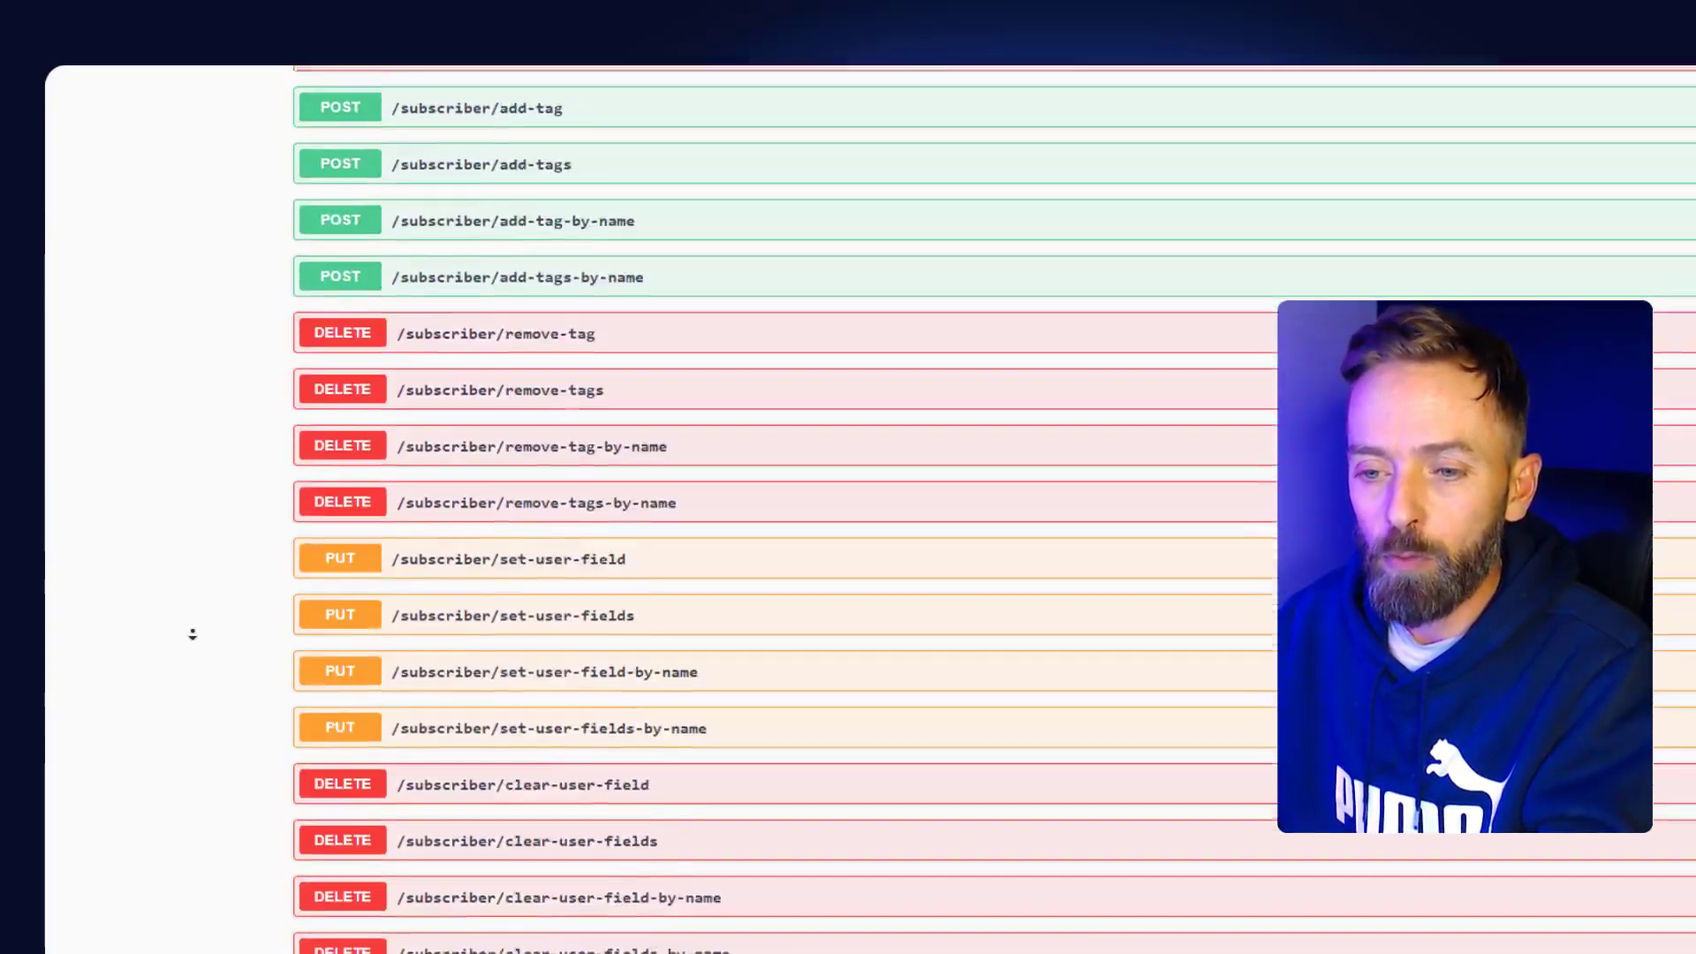
scroll(193, 634, down, 7)
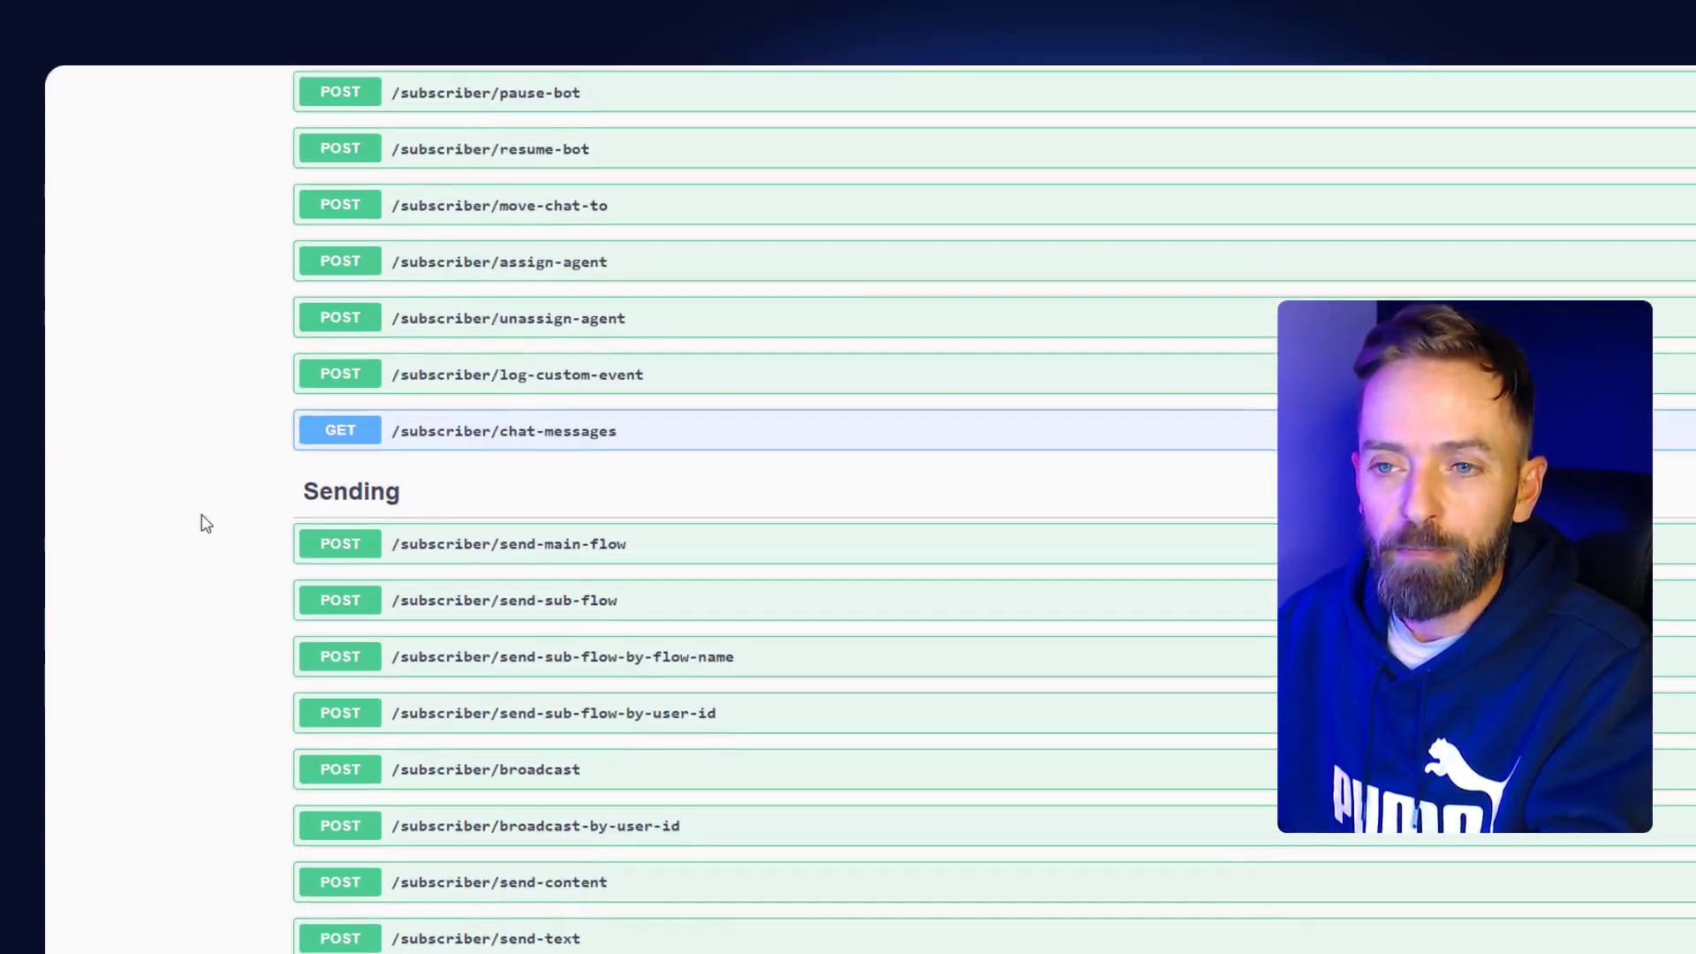
scroll(193, 584, down, 2)
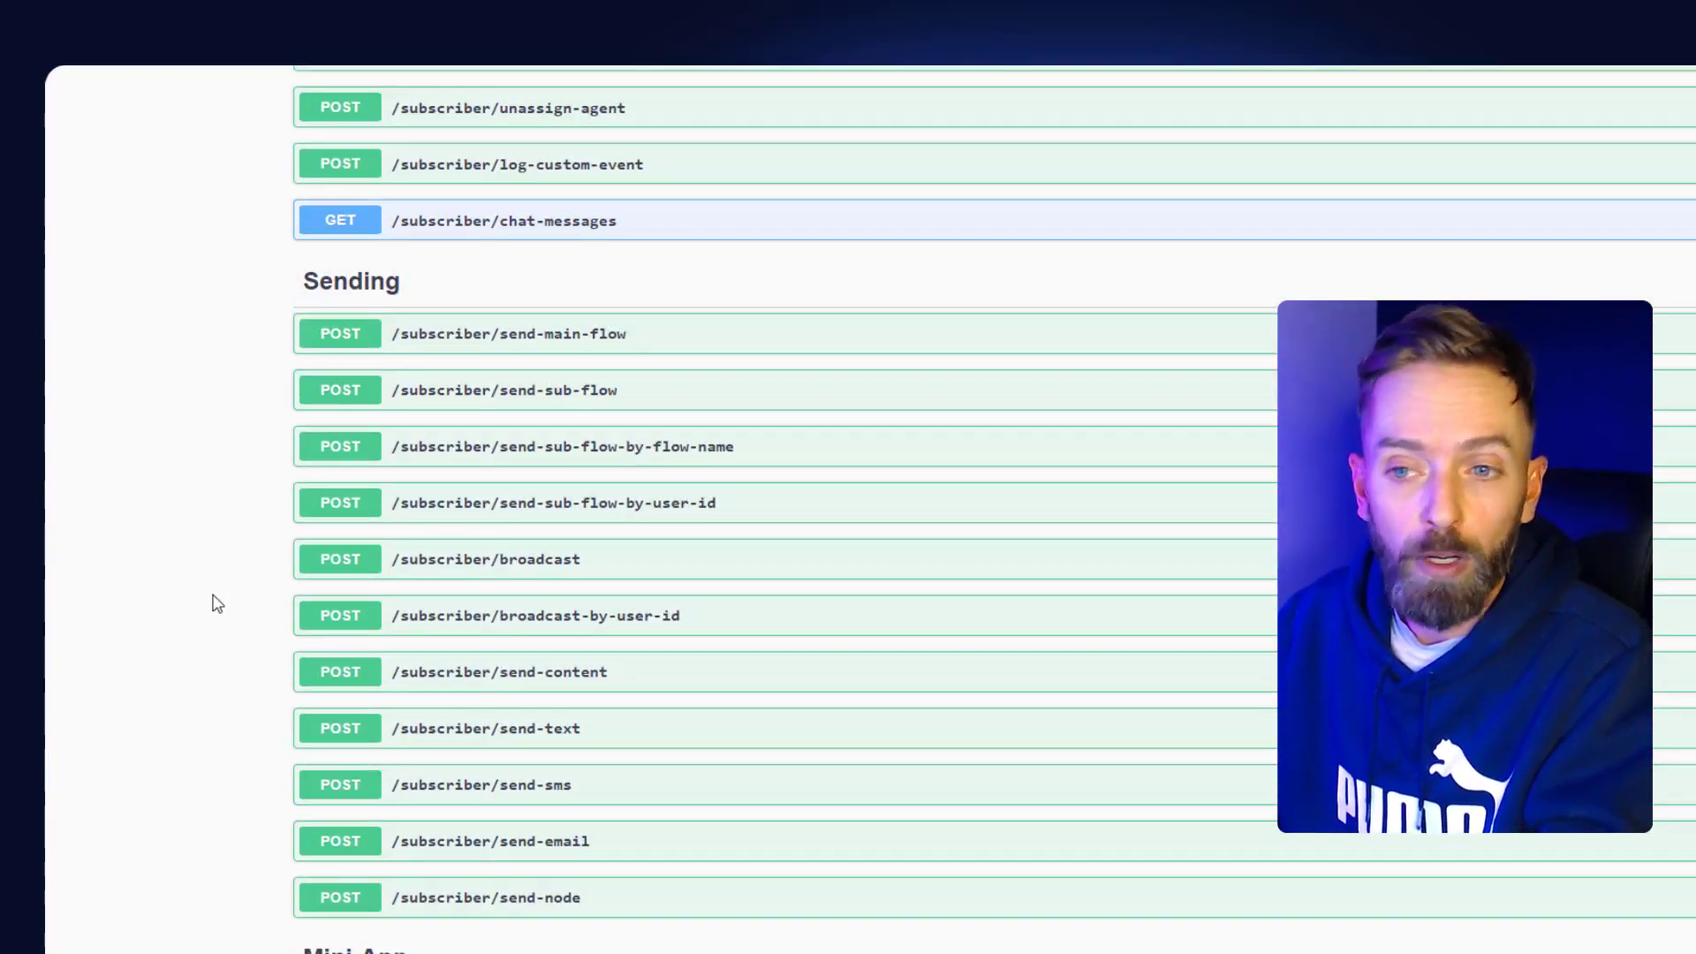
scroll(212, 594, down, 2)
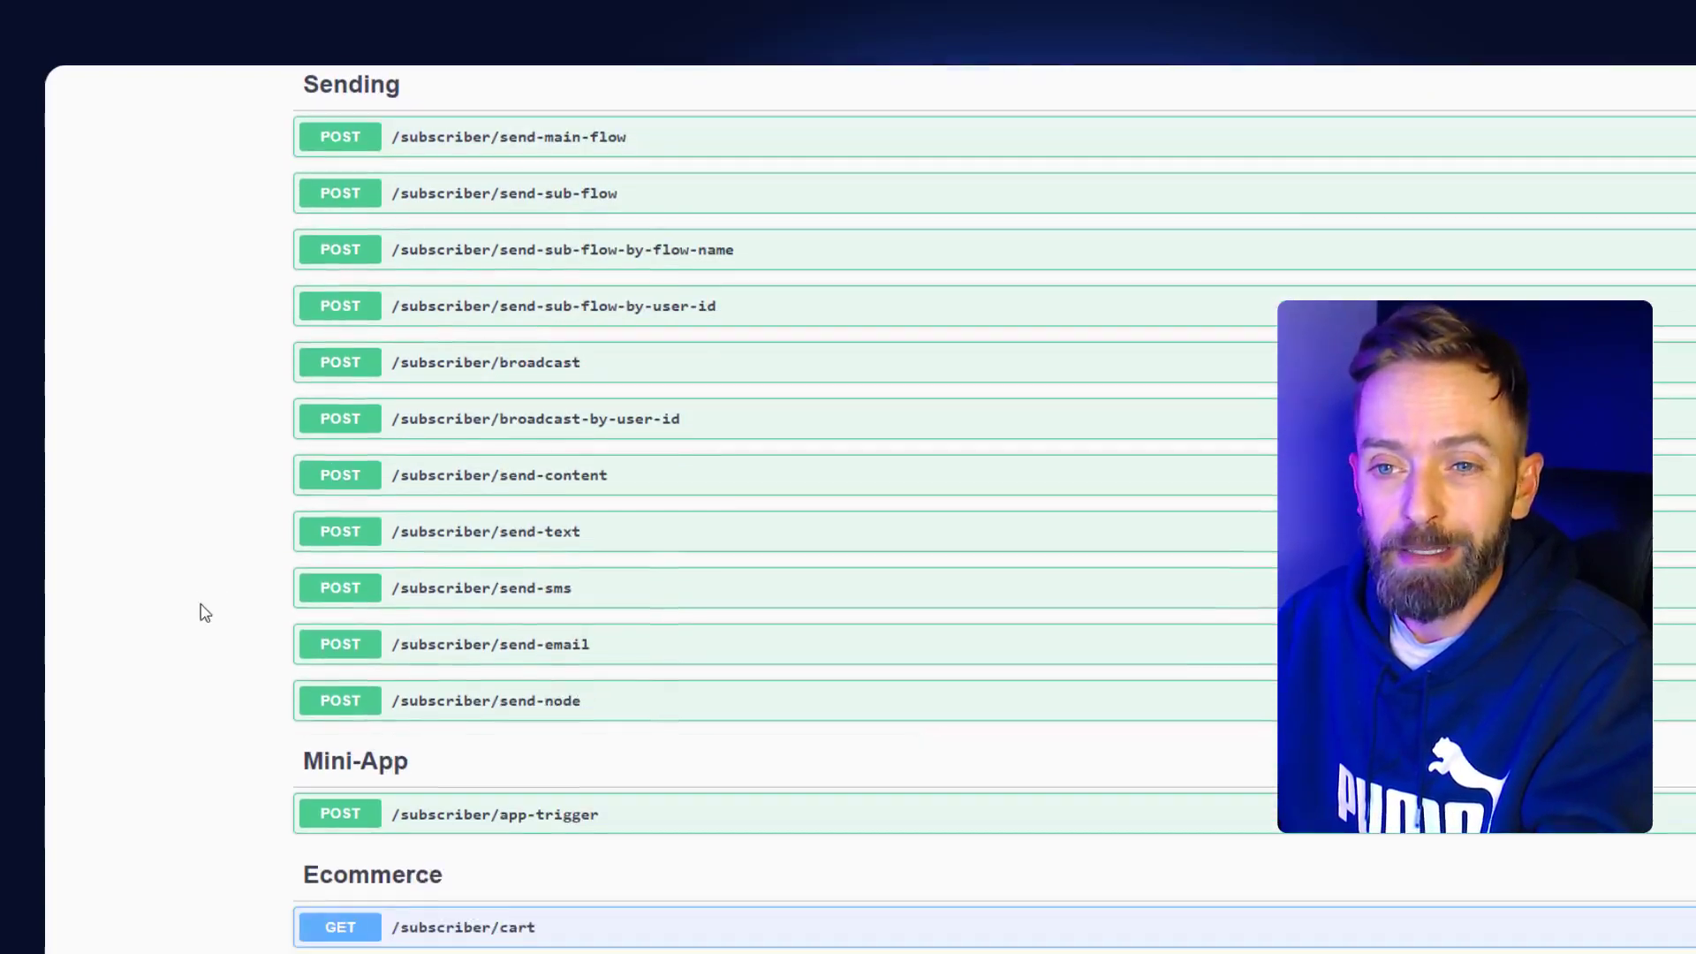
scroll(191, 666, down, 4)
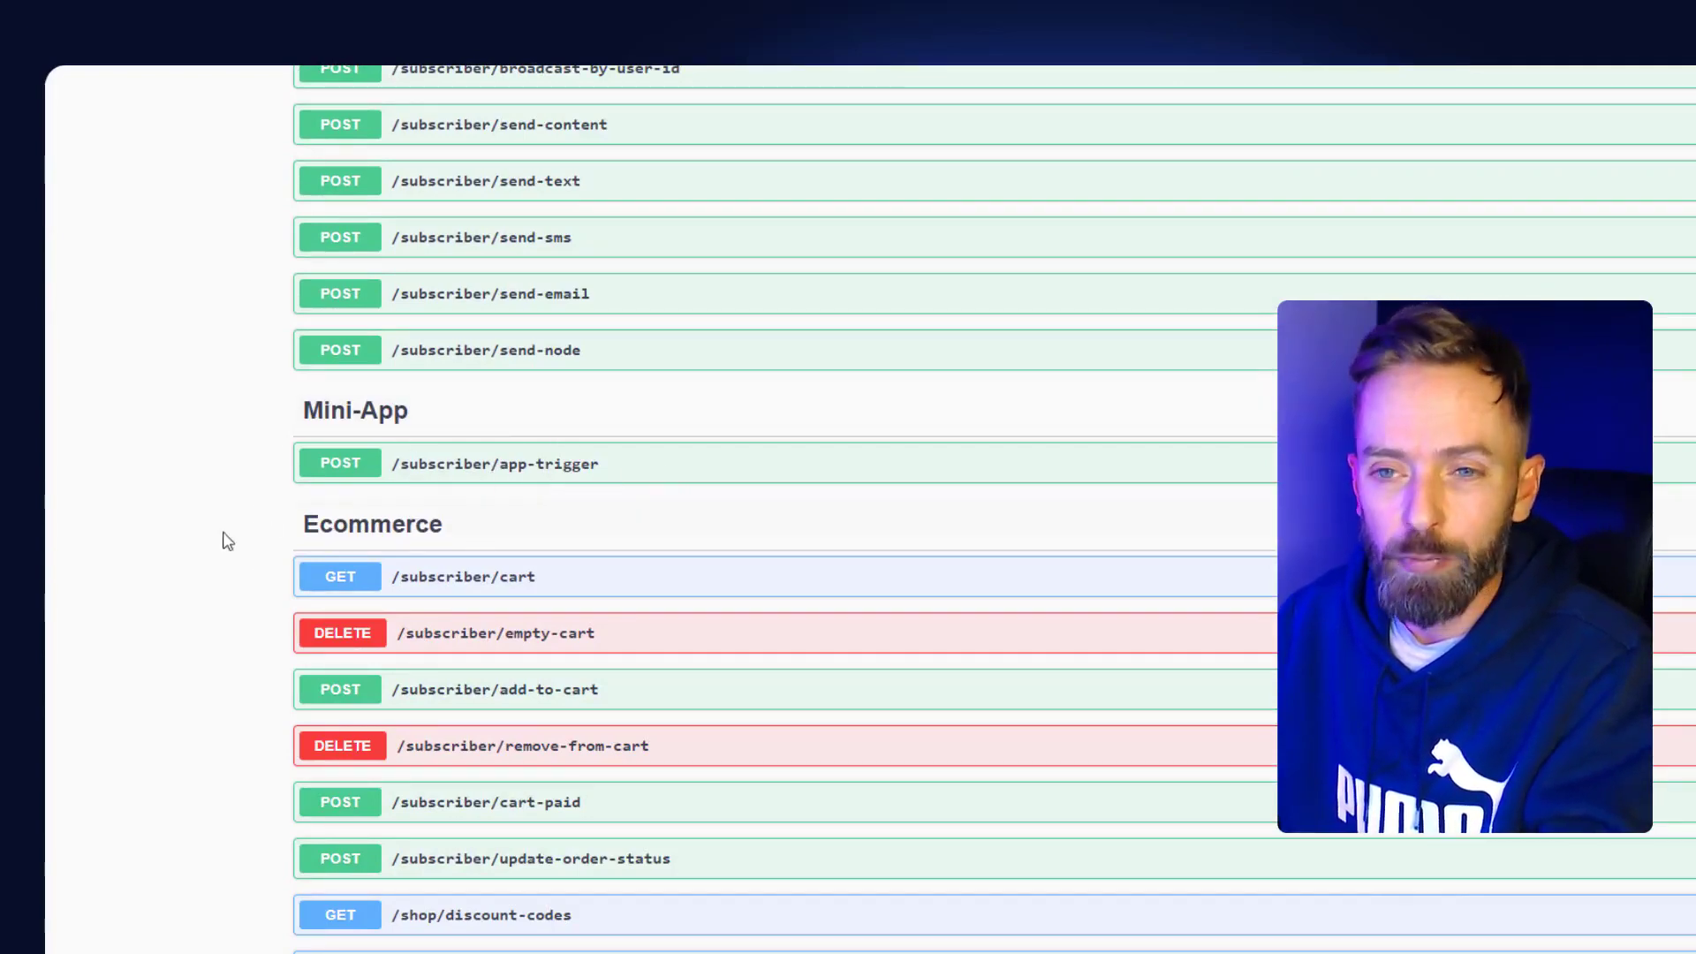
scroll(205, 585, down, 1)
scroll(205, 586, down, 2)
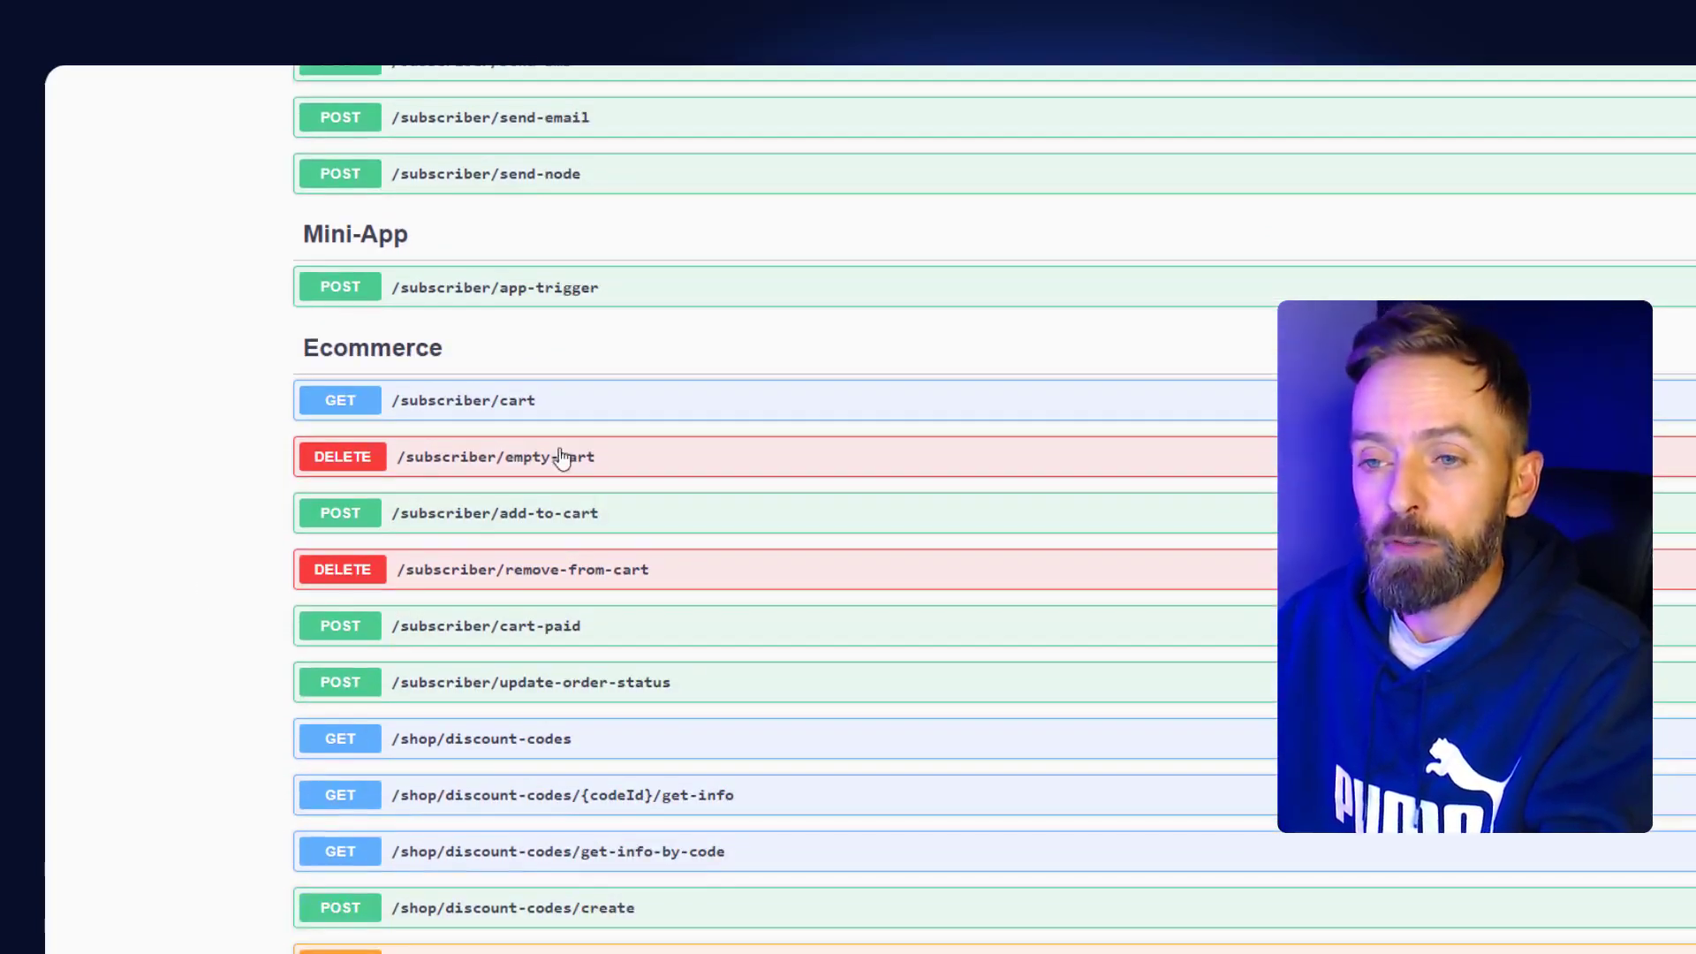
- Continue down to the Schemas section and expand the Subscriber schema's fields
middle_click(179, 521)
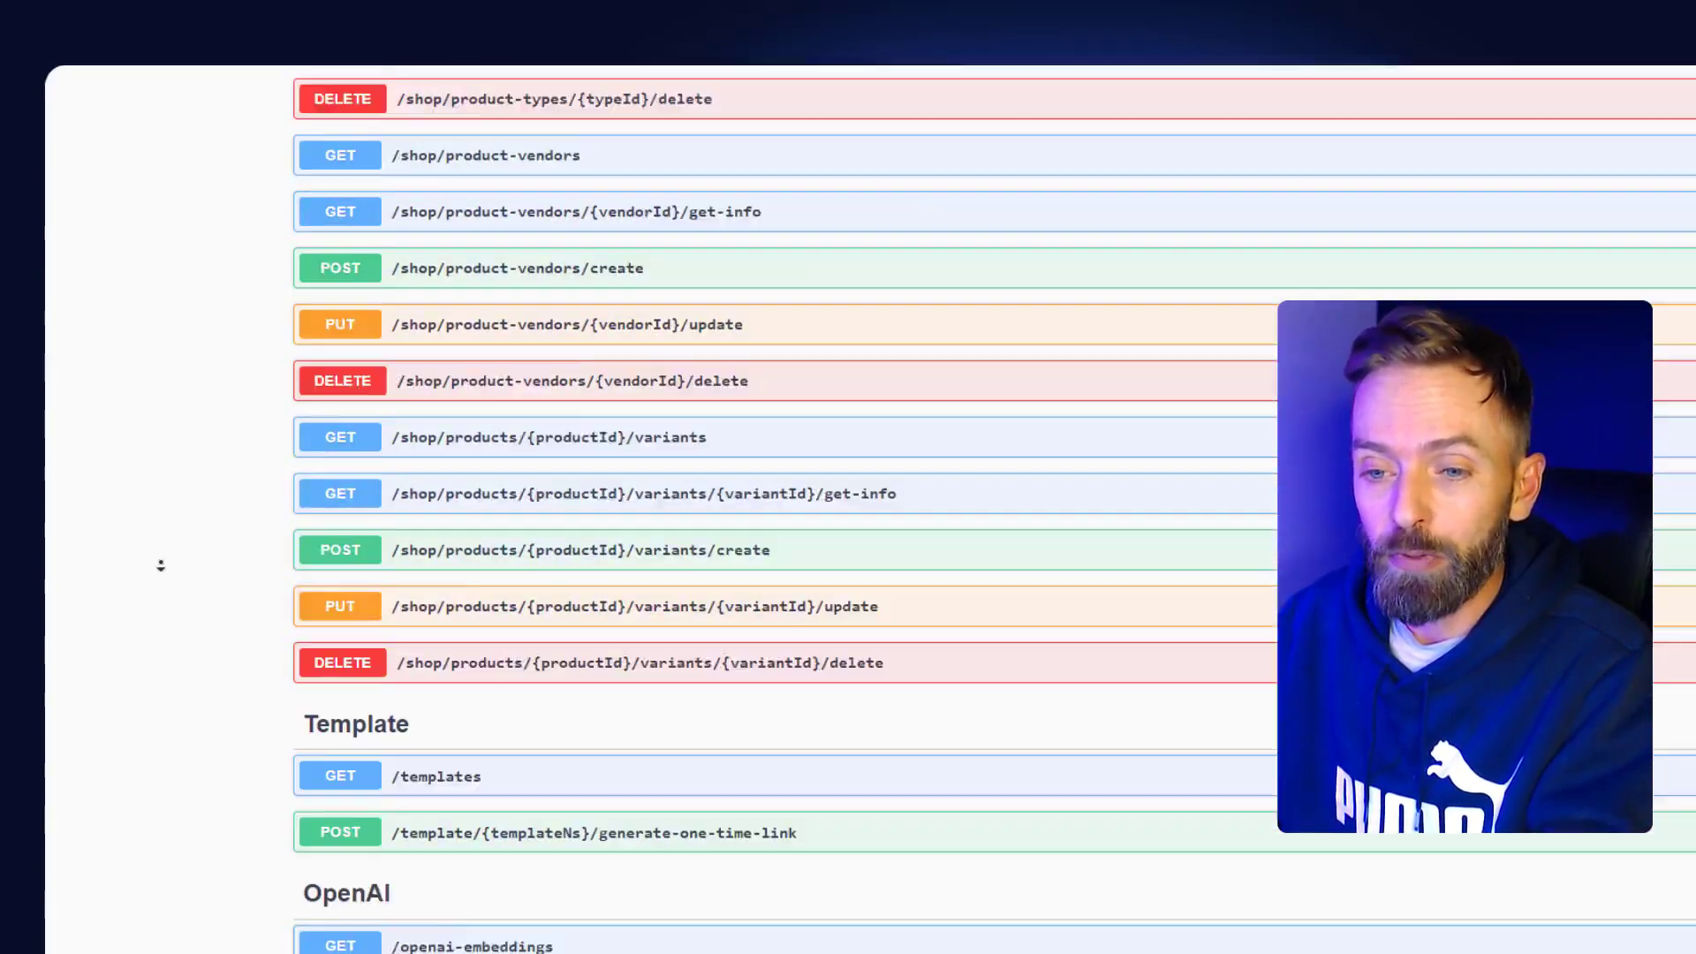
middle_click(161, 566)
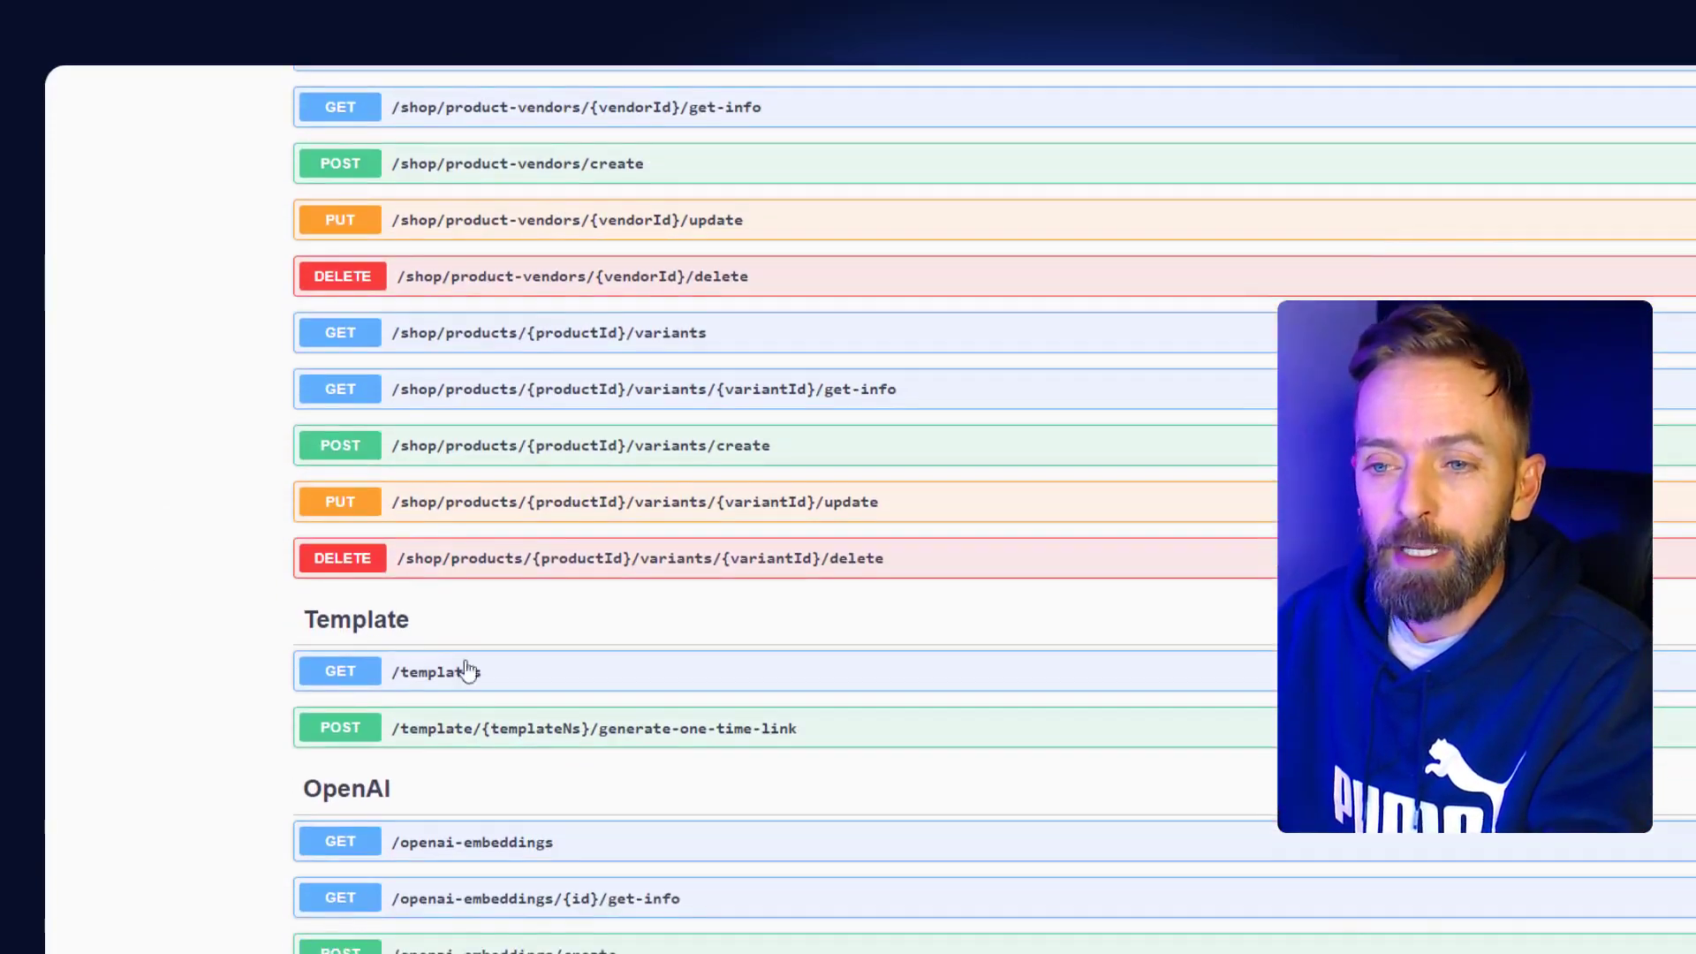
scroll(144, 562, down, 4)
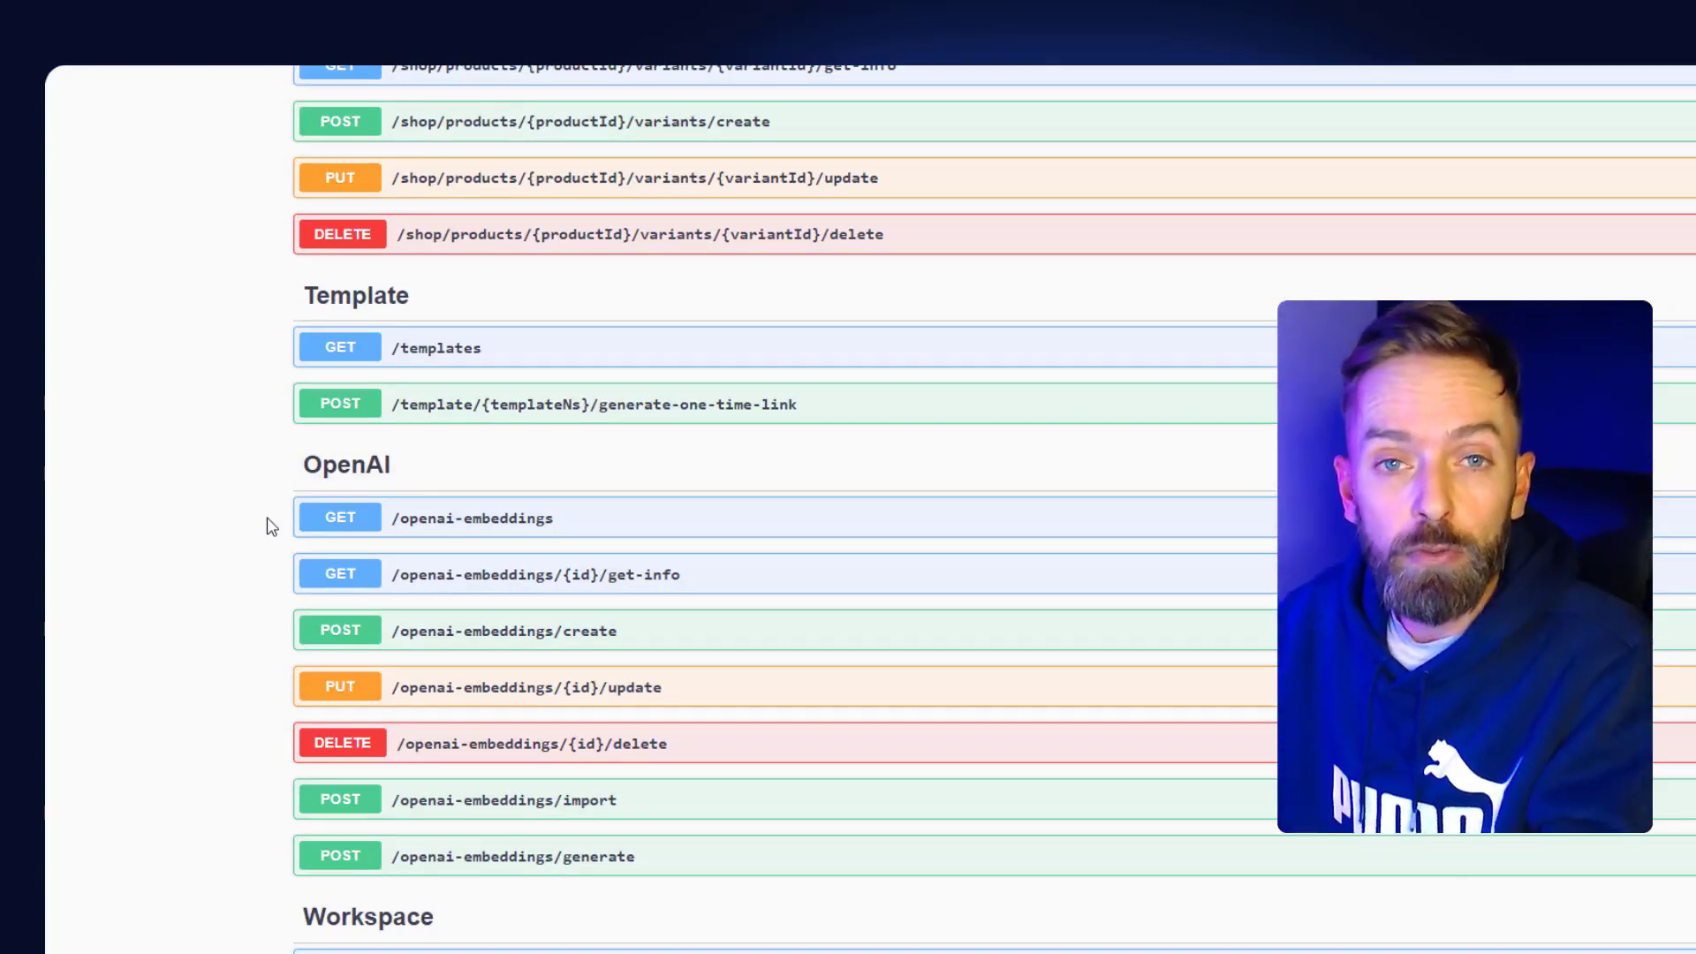
scroll(251, 534, down, 5)
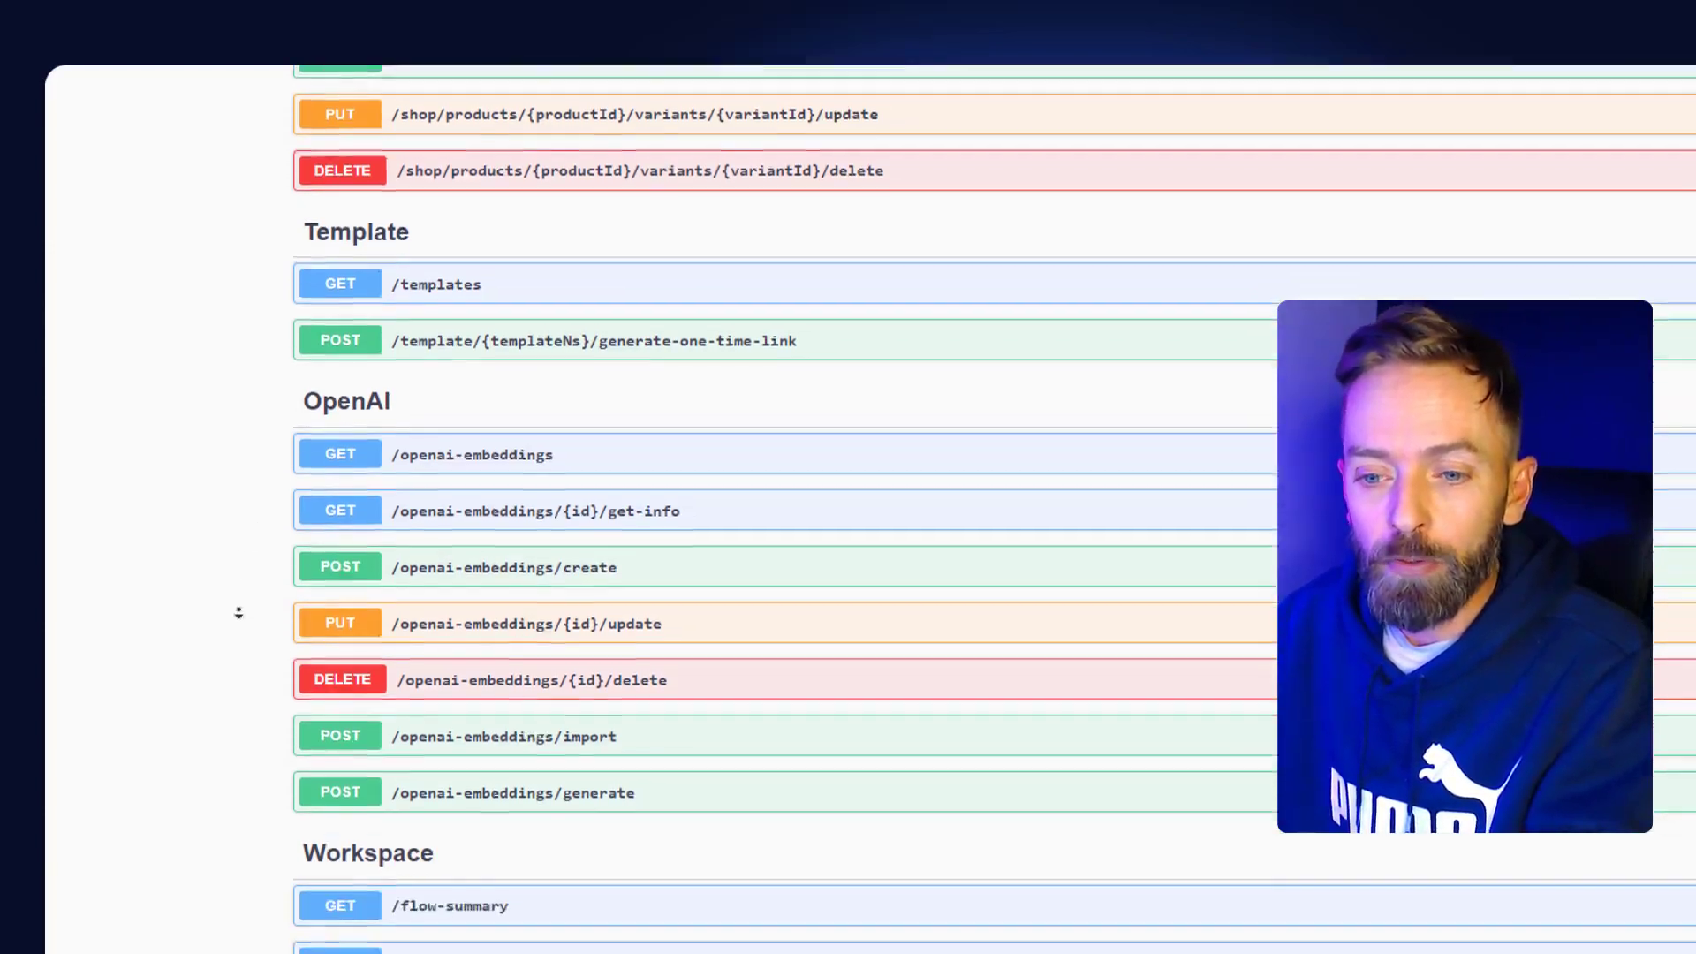
scroll(227, 607, down, 6)
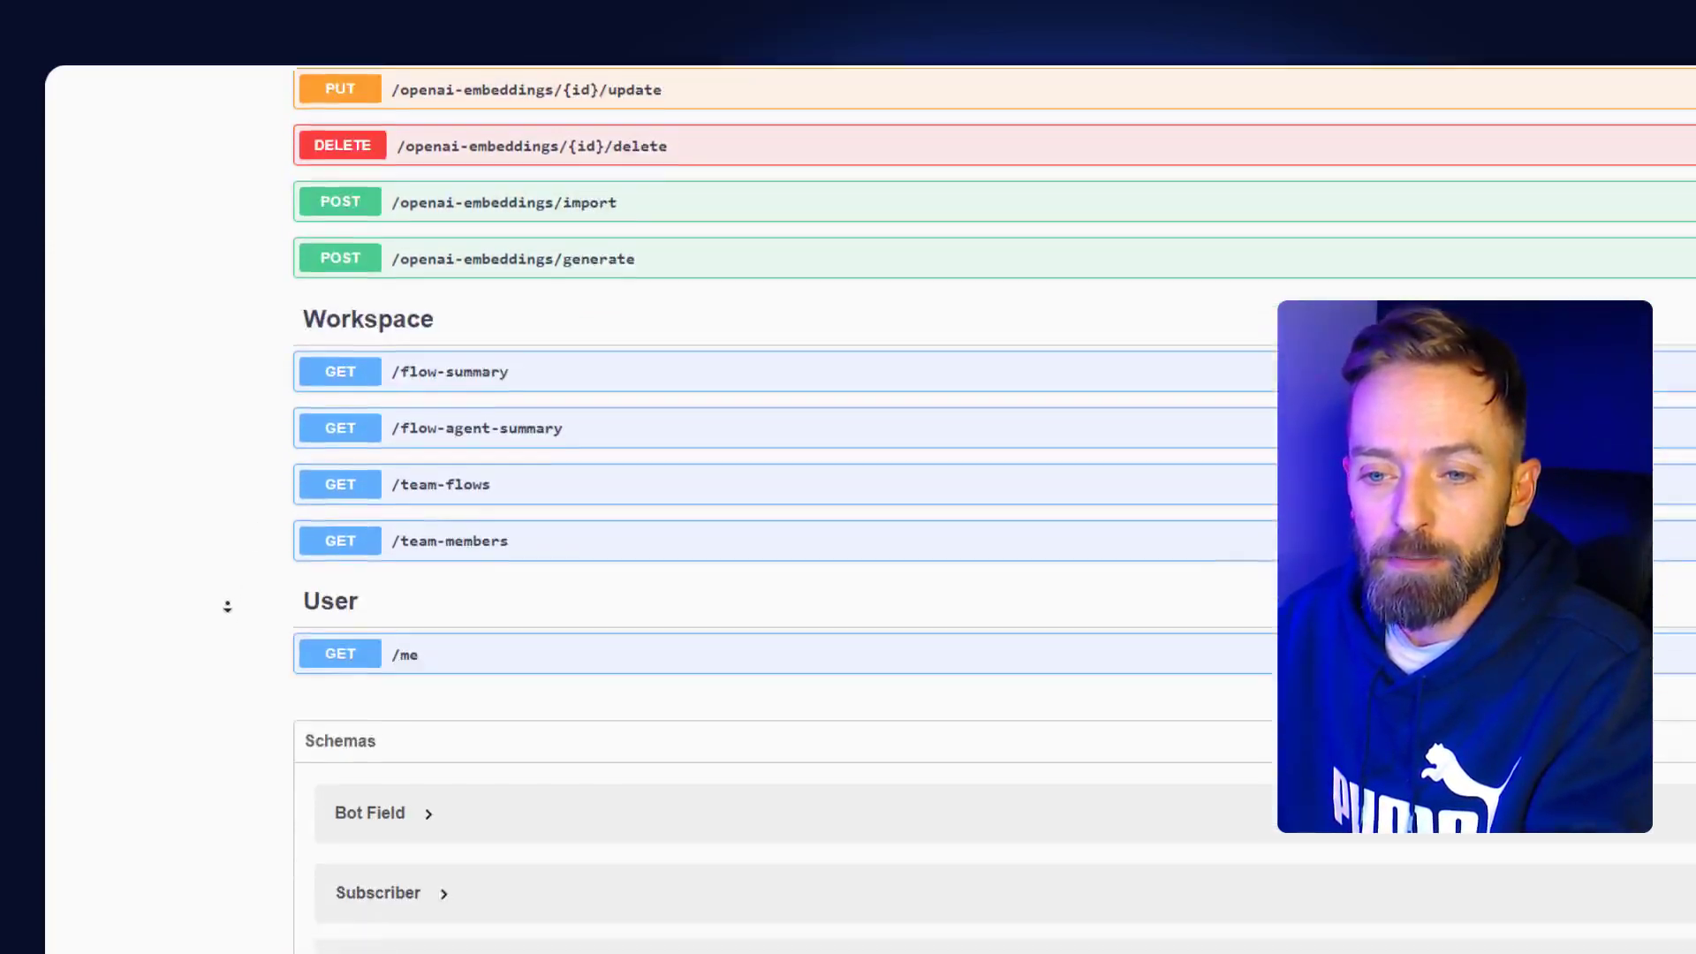
scroll(226, 681, down, 2)
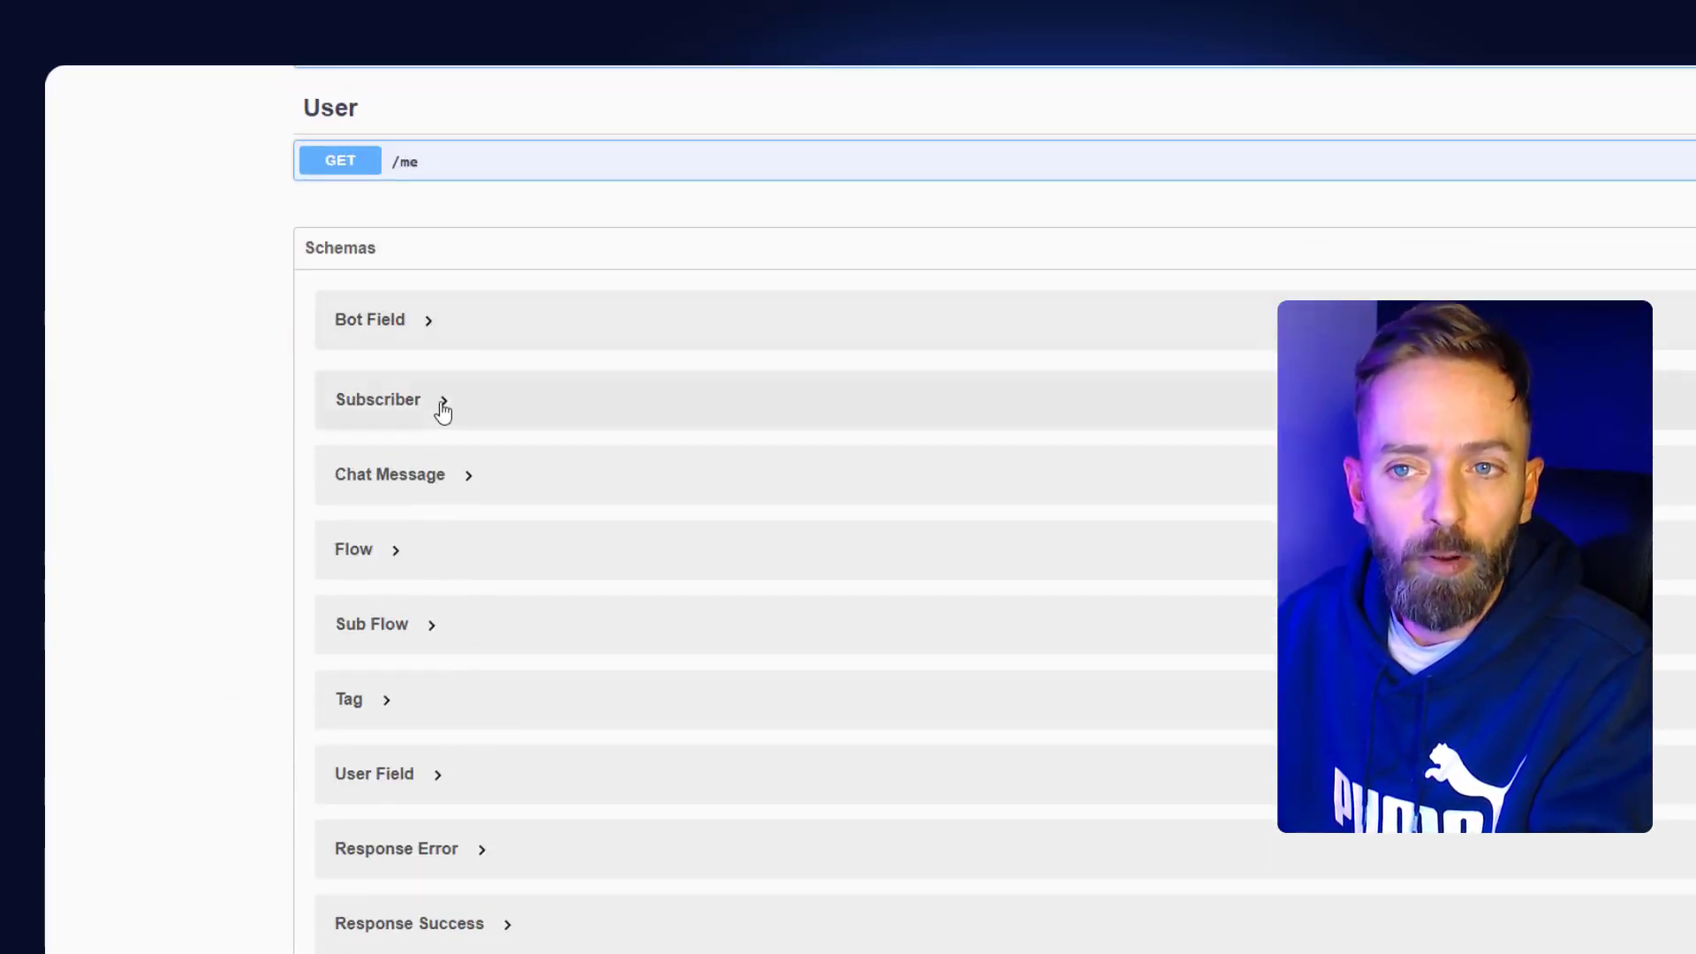
click(394, 422)
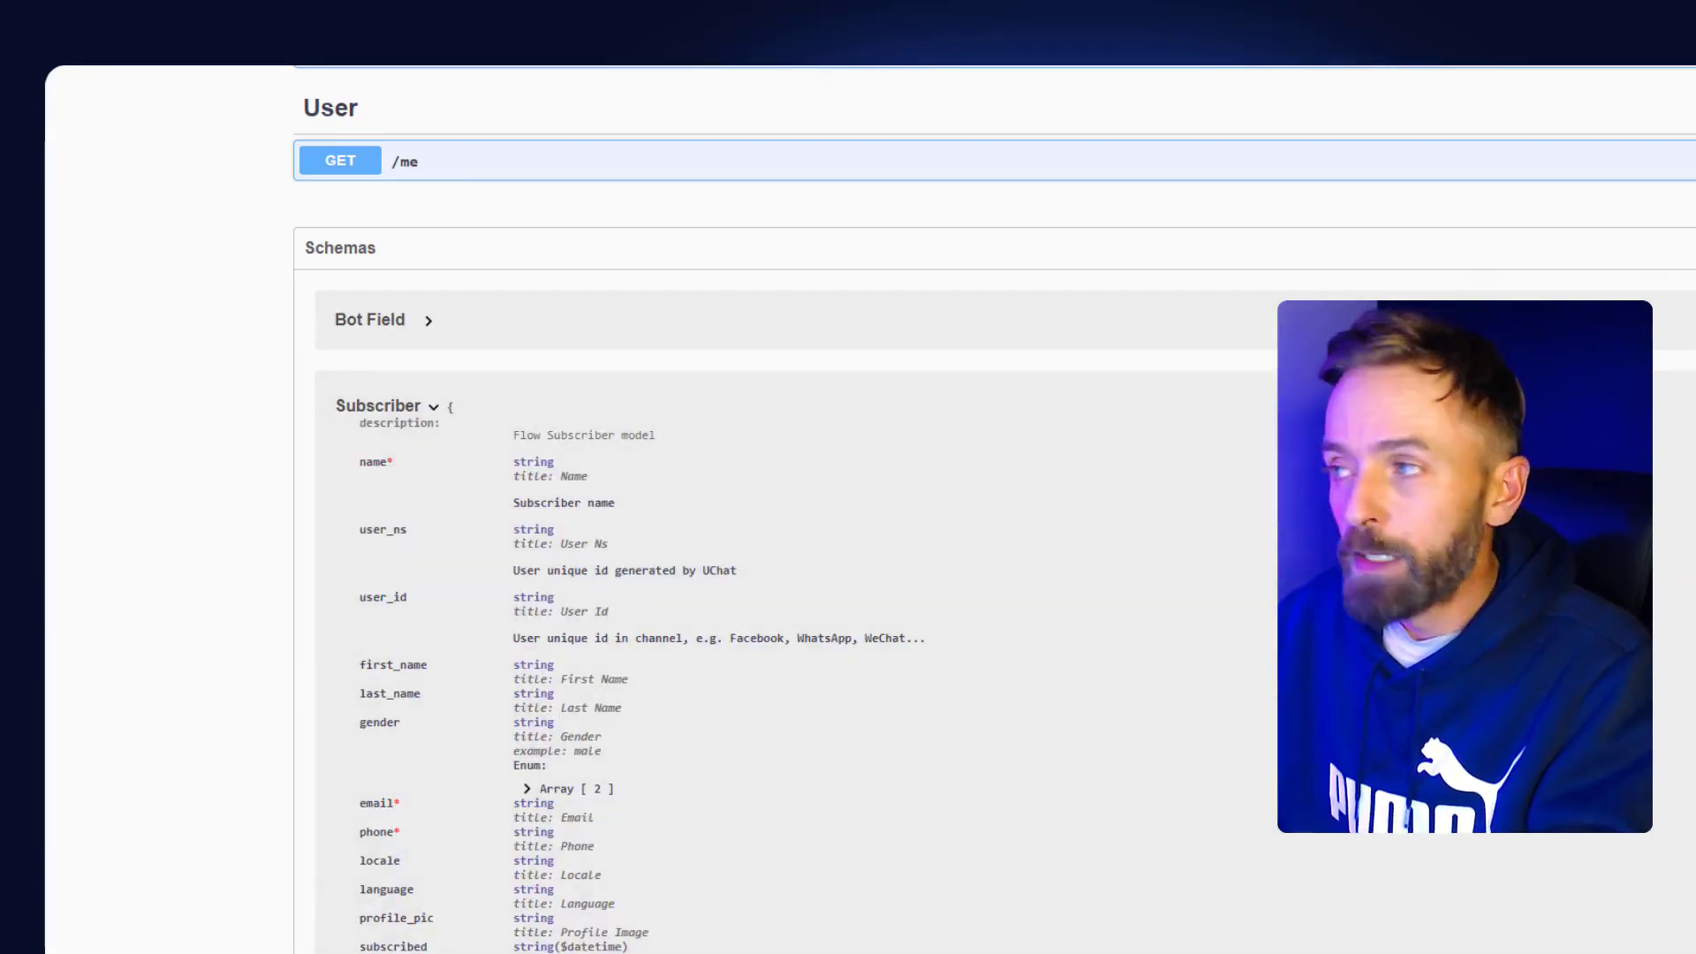
scroll(786, 510, up, 20)
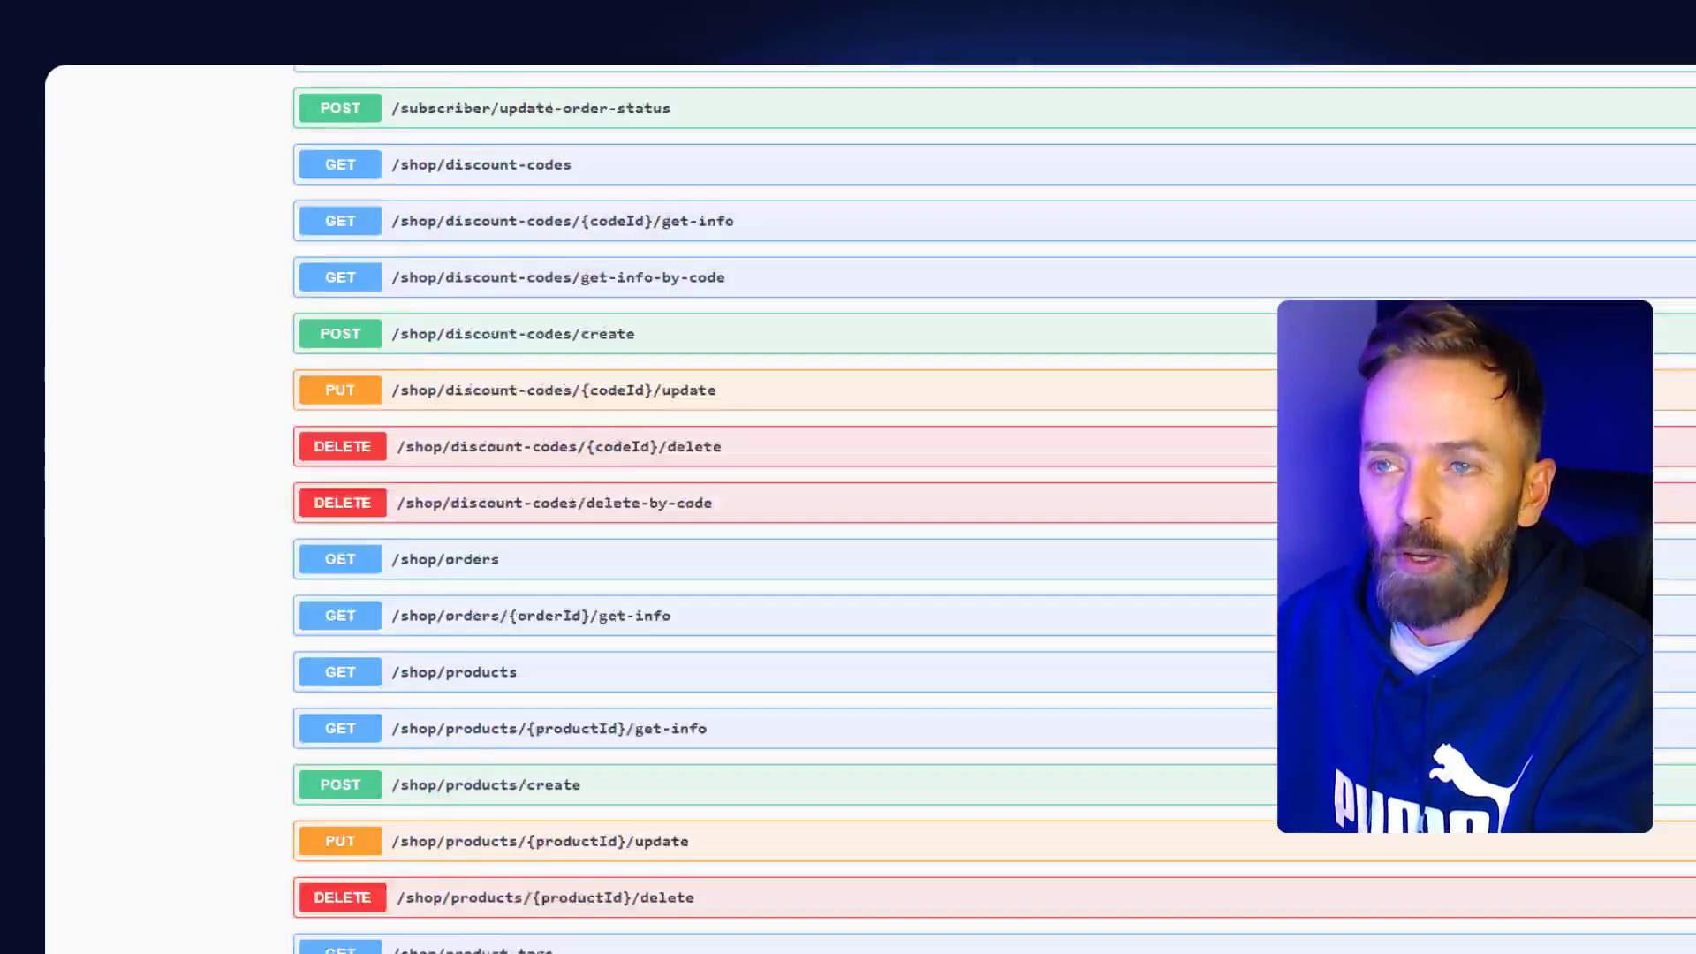